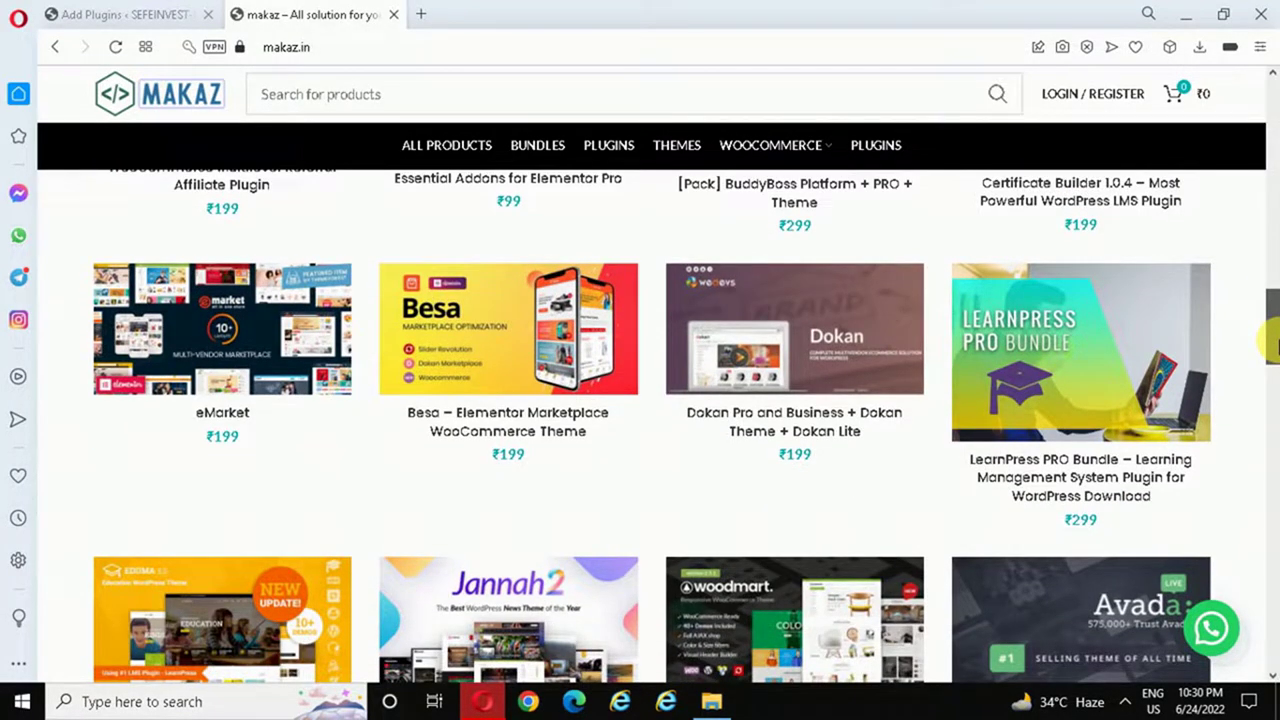
- Browse Makaz's product grid to view the ₹299 Affiliate For WooCommerce page, then go back to Add Plugins
{"action": "left_click_drag", "start_coordinate": [1275, 347], "coordinate": [1275, 378]}
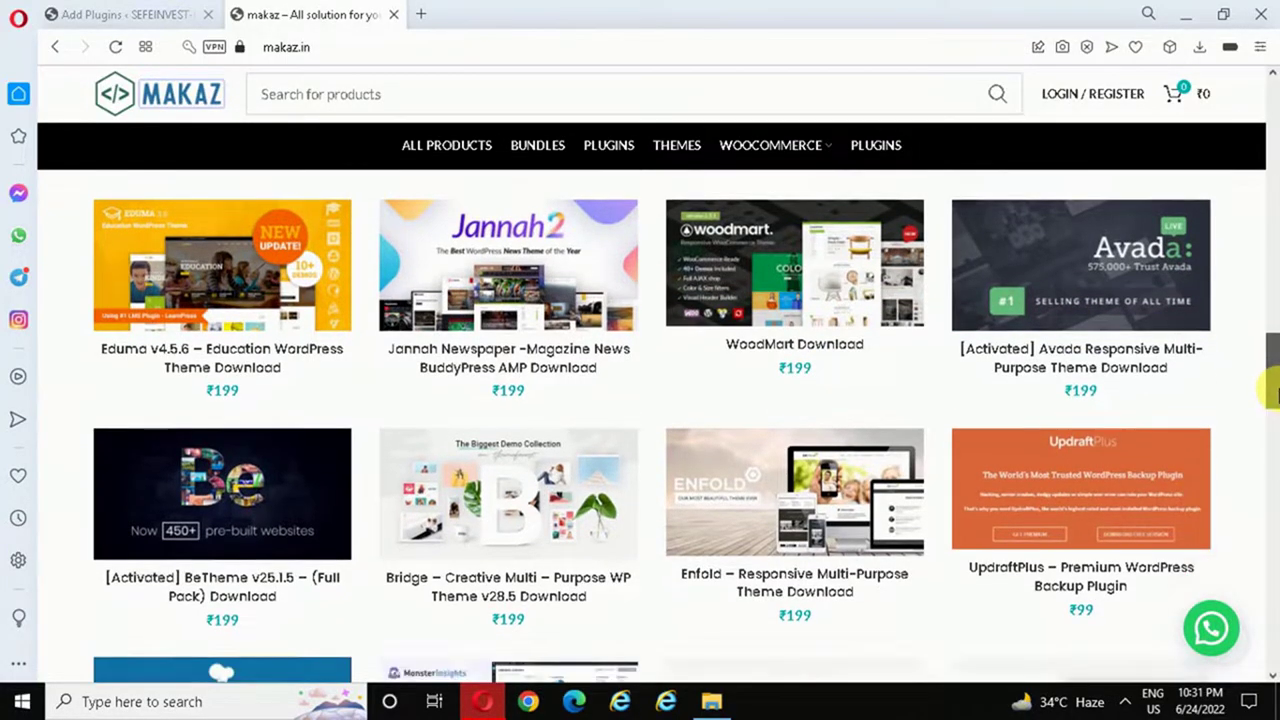
{"action": "left_click_drag", "start_coordinate": [1273, 386], "coordinate": [1275, 228]}
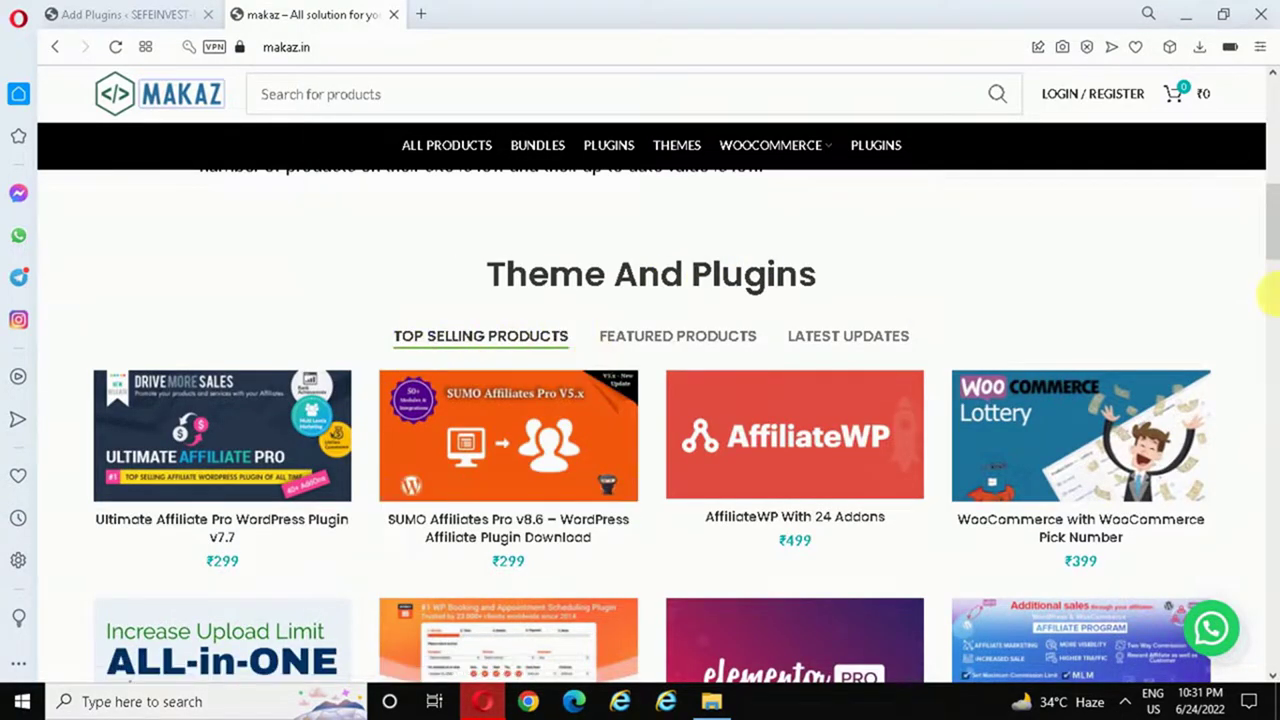
{"action": "left_click_drag", "start_coordinate": [1272, 237], "coordinate": [1272, 655]}
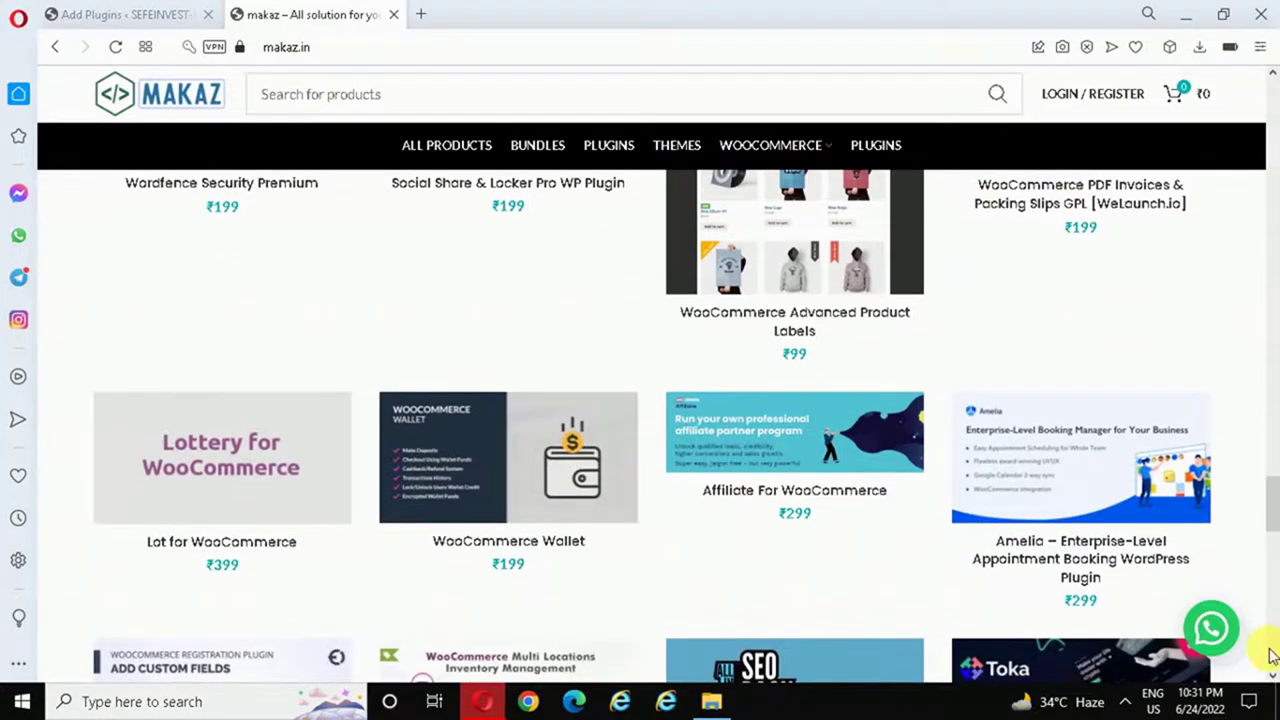
{"action": "left_click", "coordinate": [760, 400]}
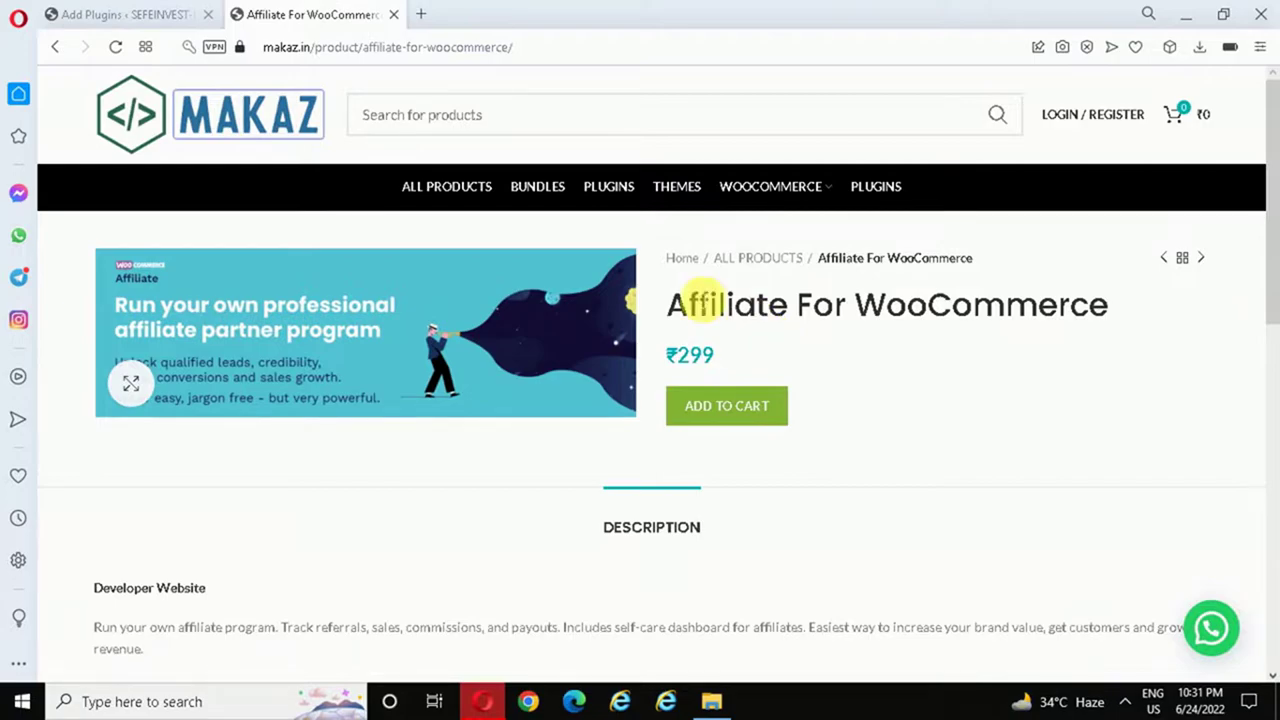
{"action": "left_click", "coordinate": [192, 12]}
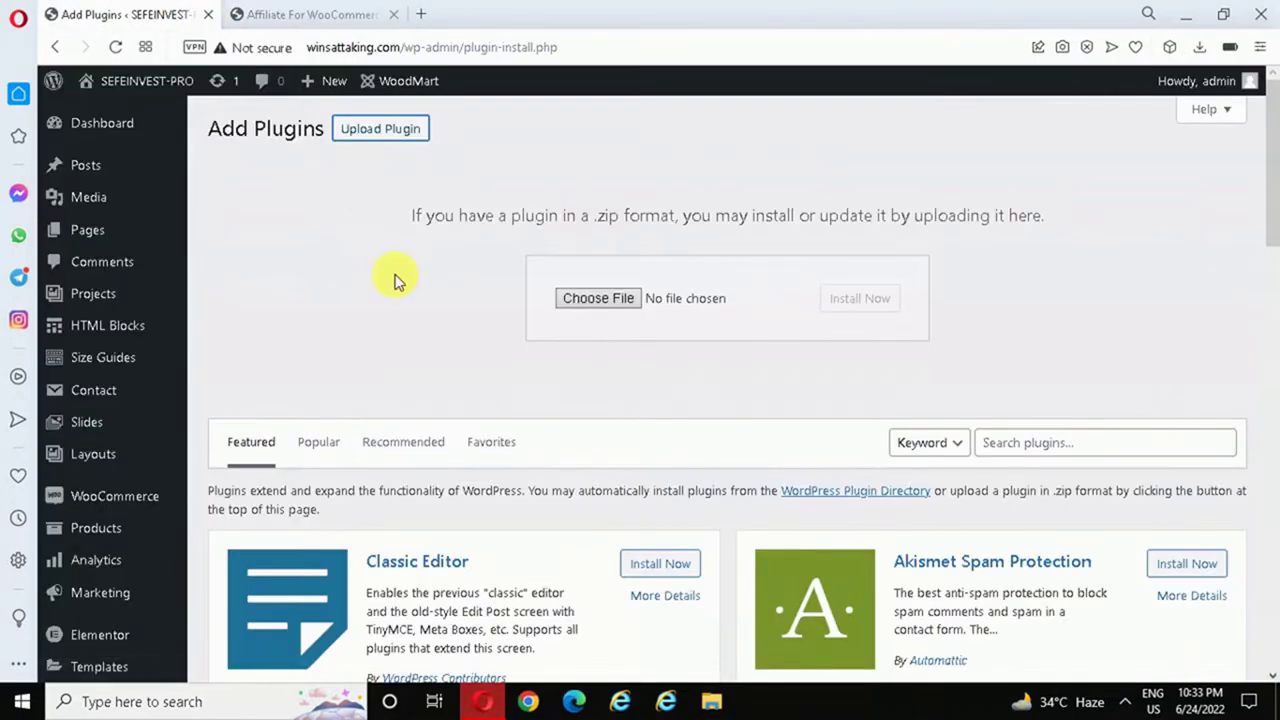
- Upload affiliate-for-woocommerce-o0ldxx.zip and install it as a new plugin
{"action": "left_click", "coordinate": [600, 298]}
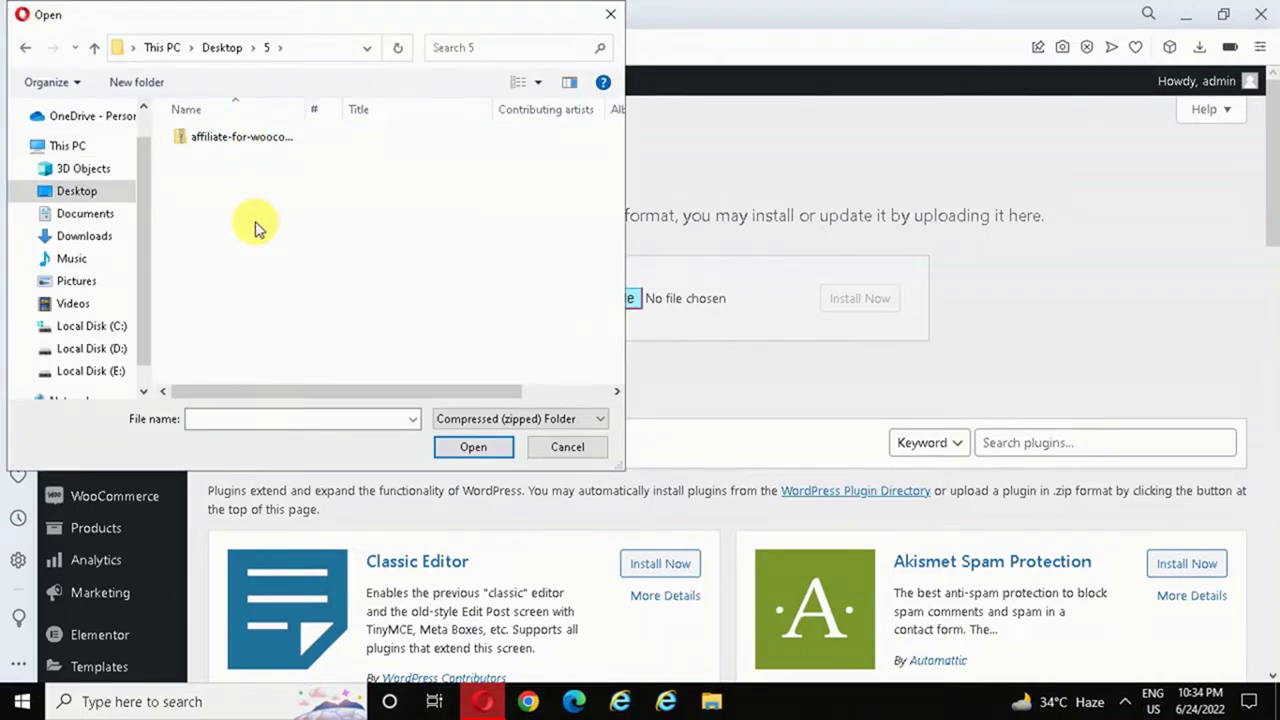
{"action": "left_click", "coordinate": [229, 142]}
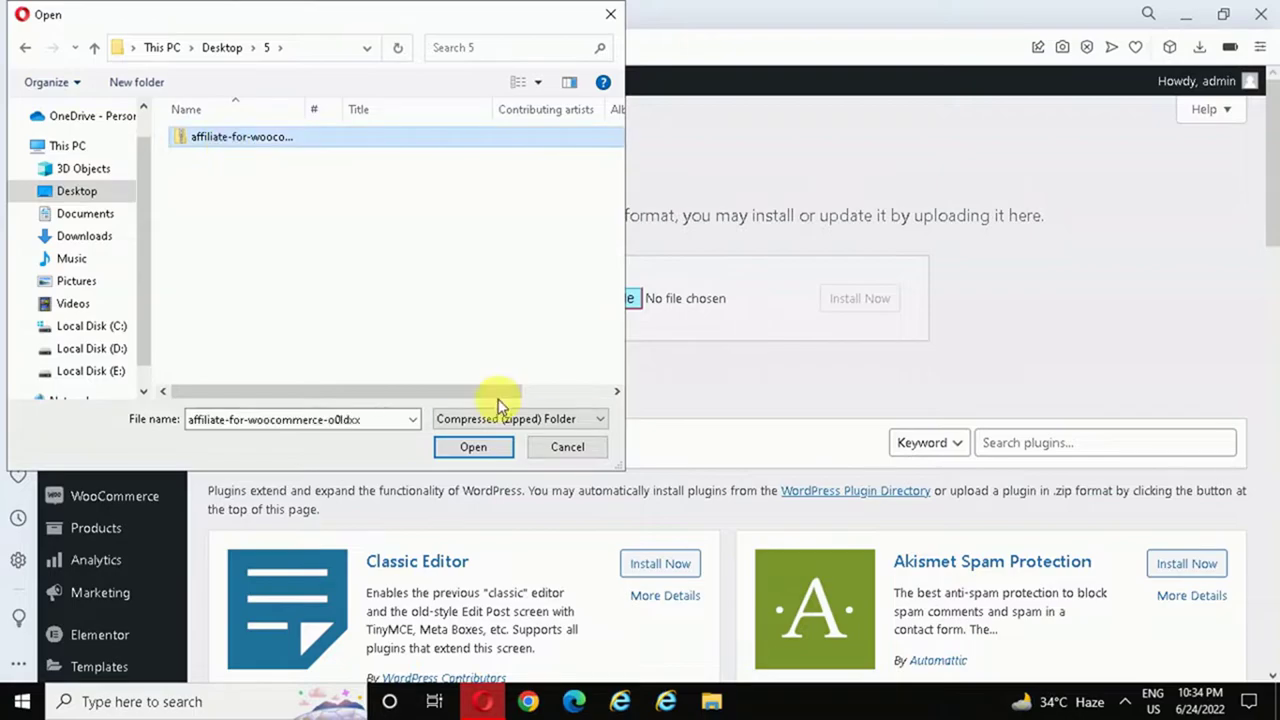
{"action": "left_click", "coordinate": [474, 446]}
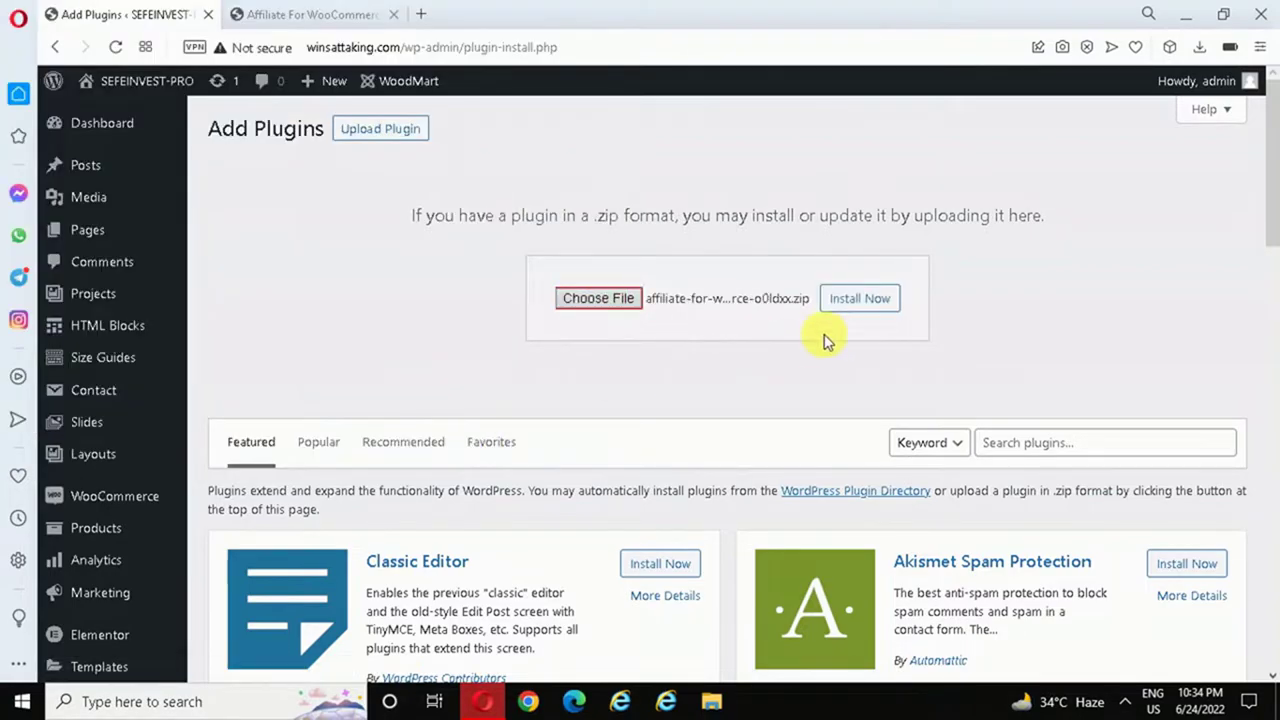
{"action": "left_click", "coordinate": [858, 303]}
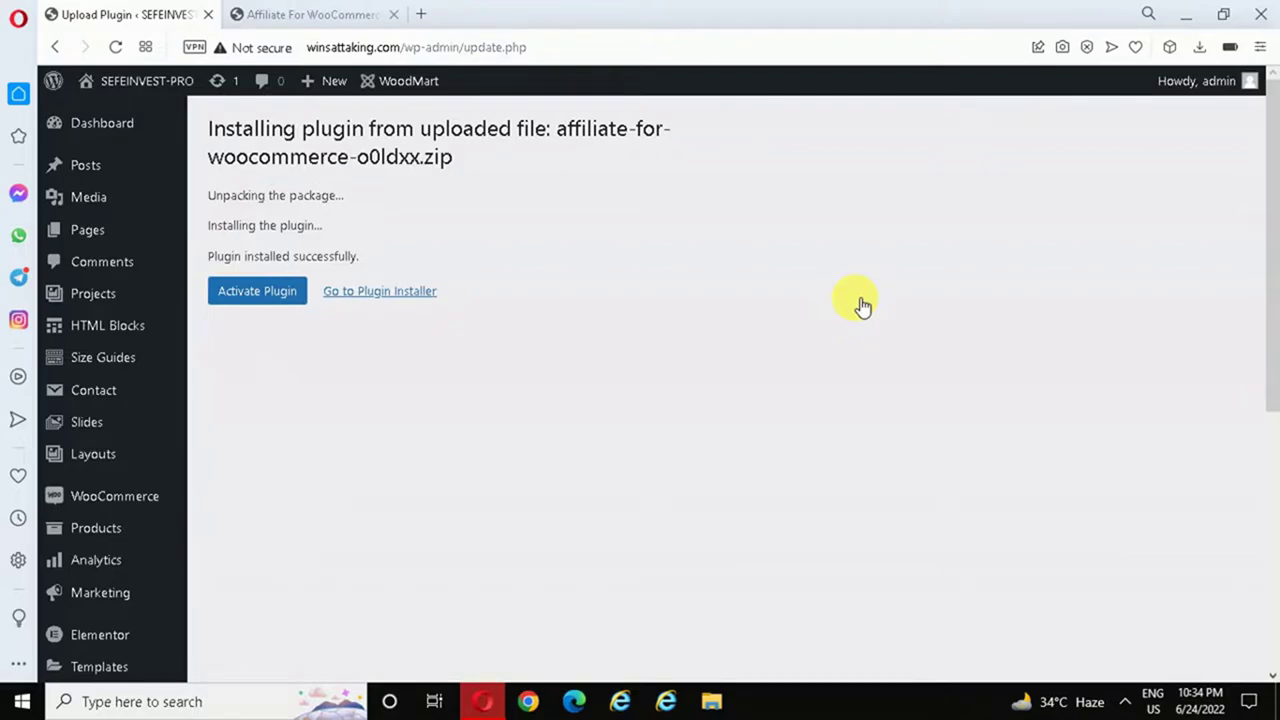
- Activate the plugin and scroll through the Affiliate for WooCommerce 4.7.0 Getting Started page
{"action": "left_click", "coordinate": [277, 296]}
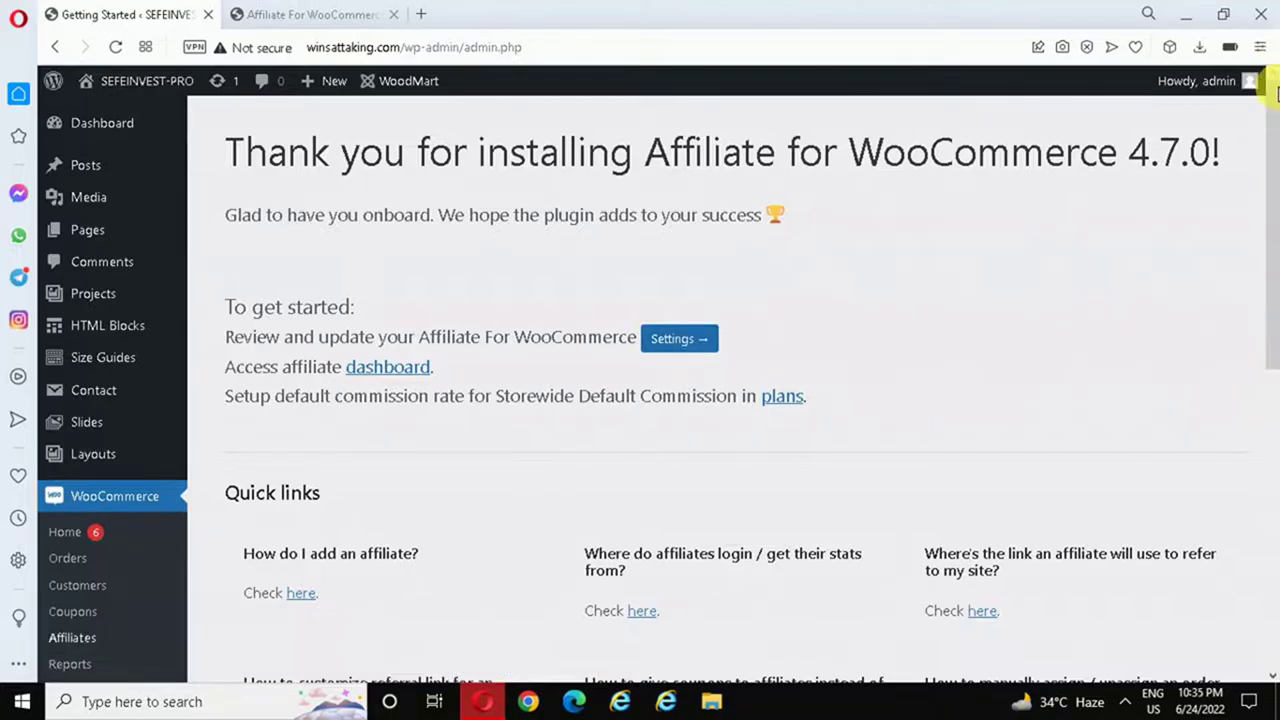
{"action": "left_click_drag", "start_coordinate": [1276, 240], "coordinate": [1276, 404]}
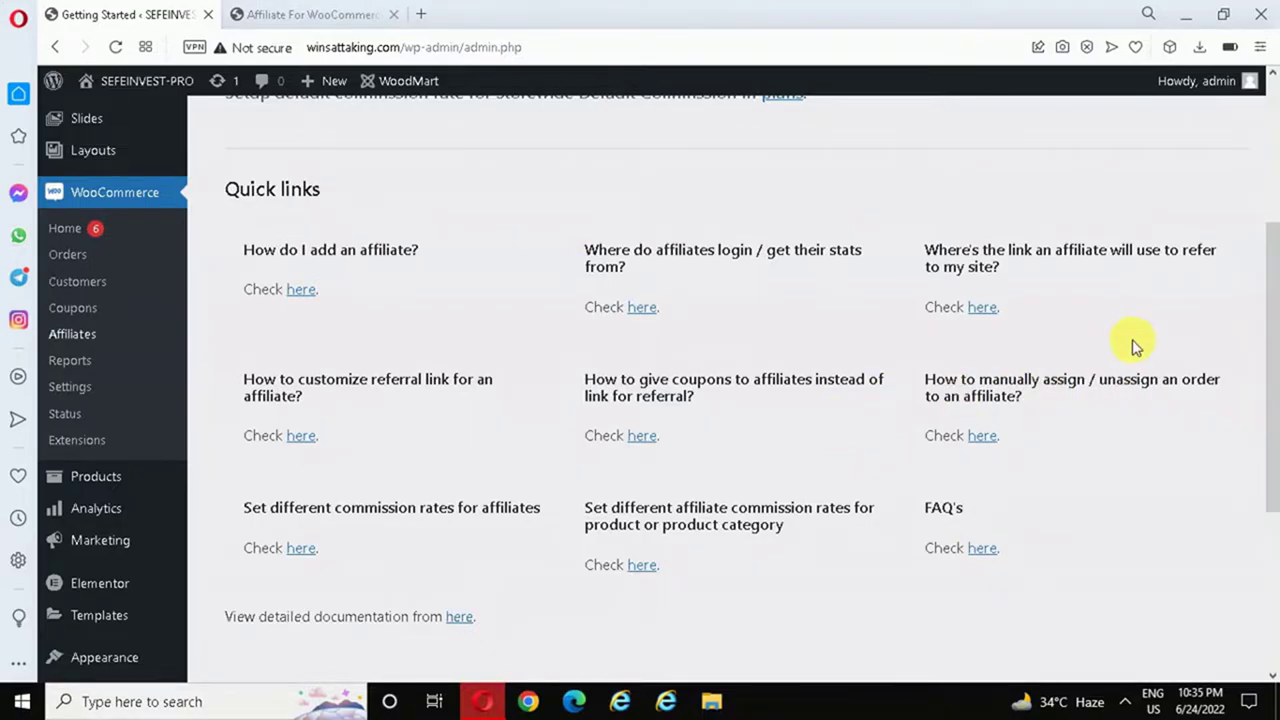
{"action": "left_click_drag", "start_coordinate": [1274, 380], "coordinate": [1274, 214]}
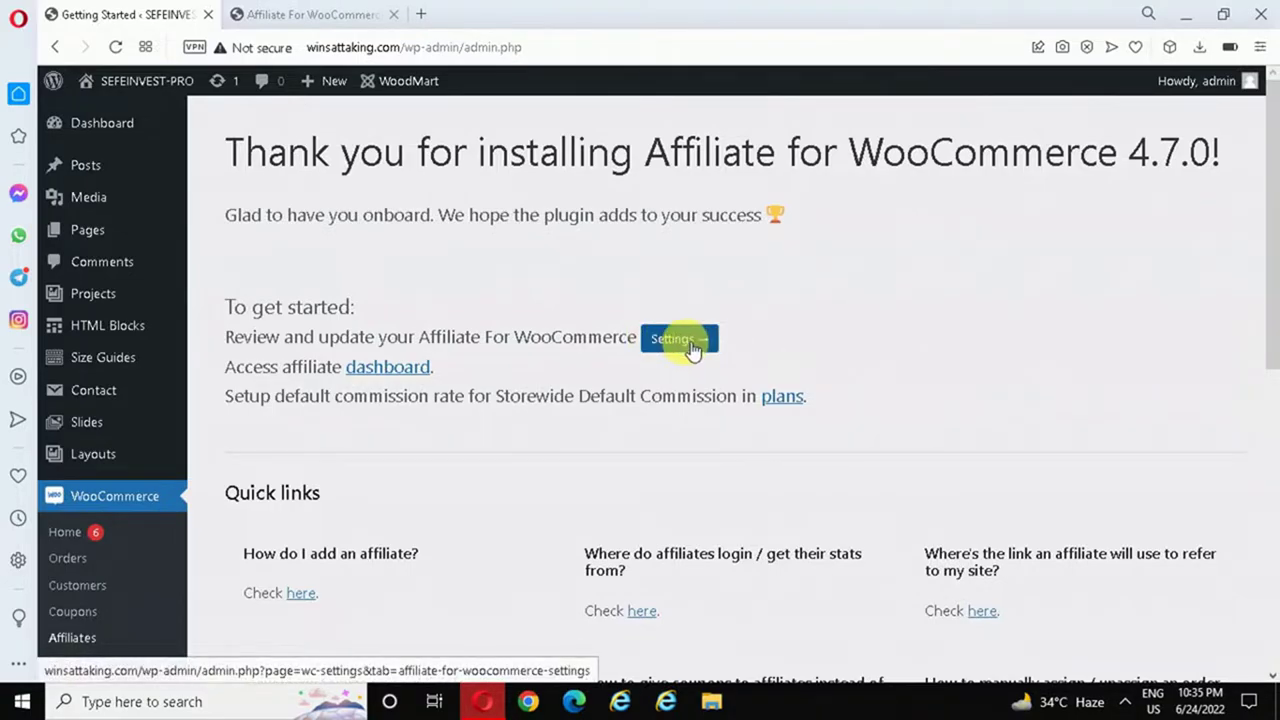
{"action": "scroll", "coordinate": [1266, 350], "scroll_direction": "down", "scroll_amount": 3}
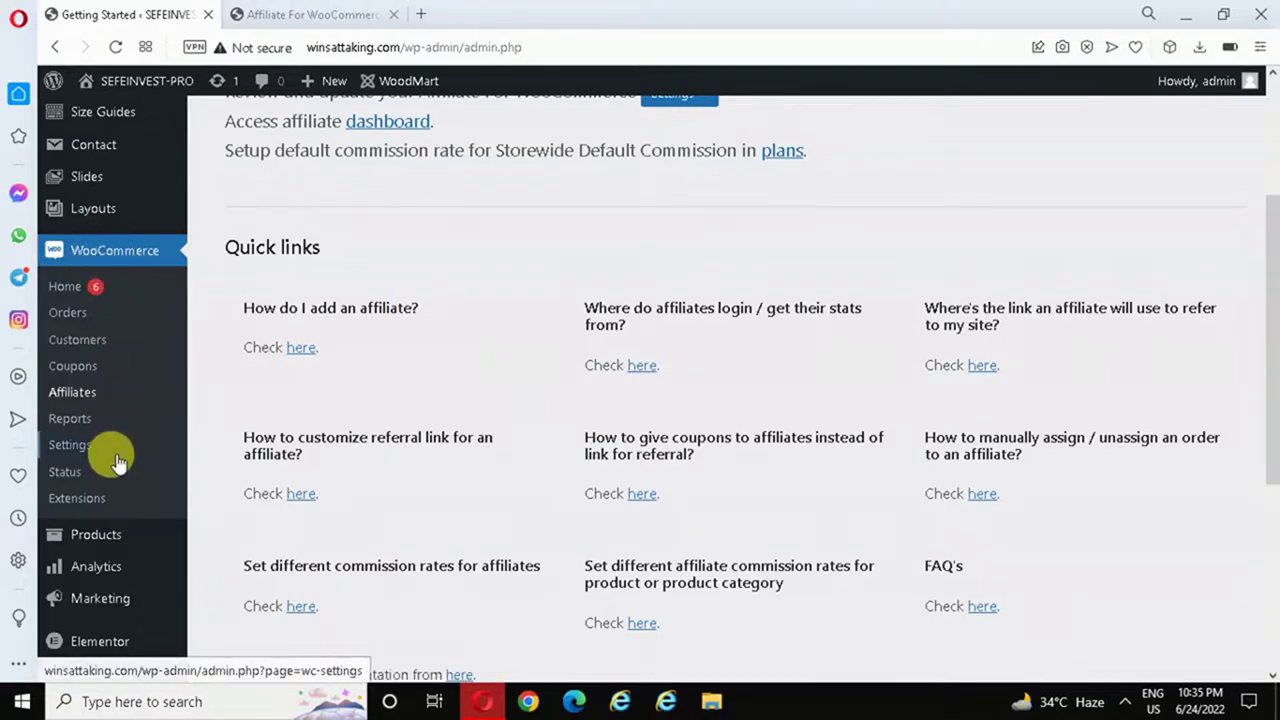
- Open the Affiliate section of the WooCommerce settings
{"action": "left_click", "coordinate": [82, 450]}
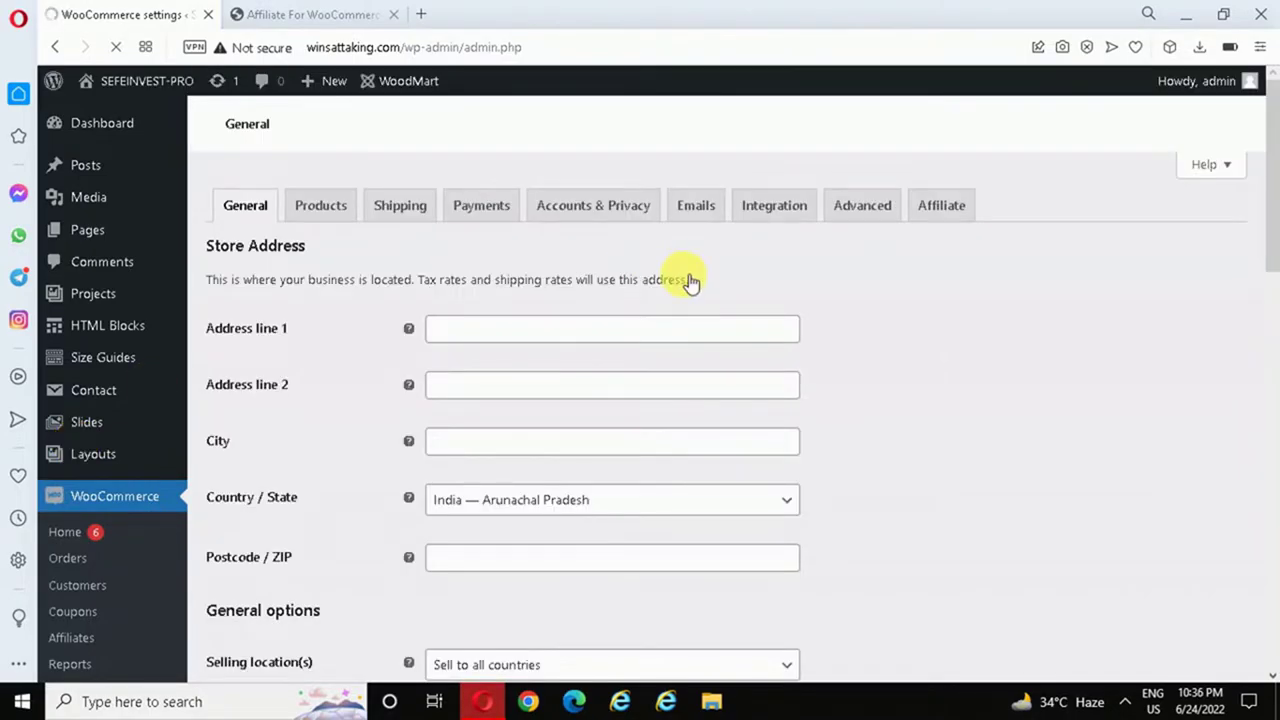
{"action": "left_click", "coordinate": [945, 207]}
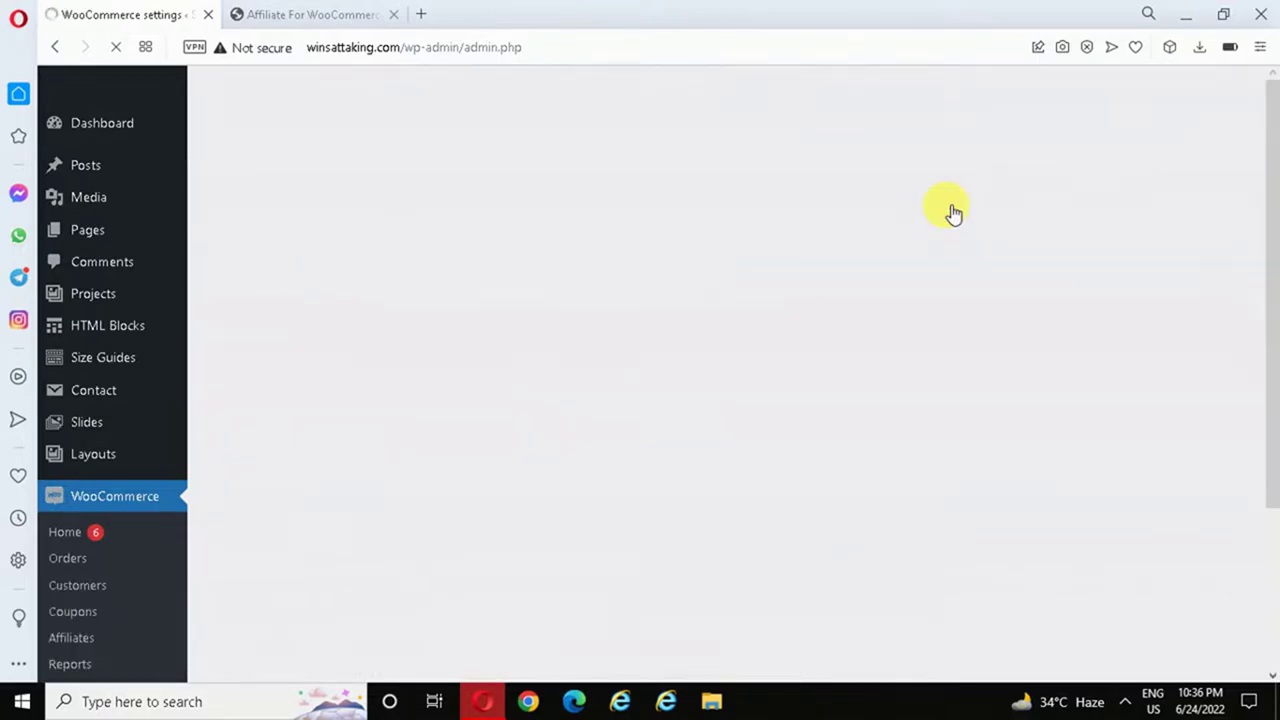
{"action": "mouse_move", "coordinate": [1272, 230]}
{"action": "left_mouse_down"}
{"action": "mouse_move", "coordinate": [1274, 286]}
{"action": "mouse_move", "coordinate": [1274, 237]}
{"action": "left_mouse_up"}
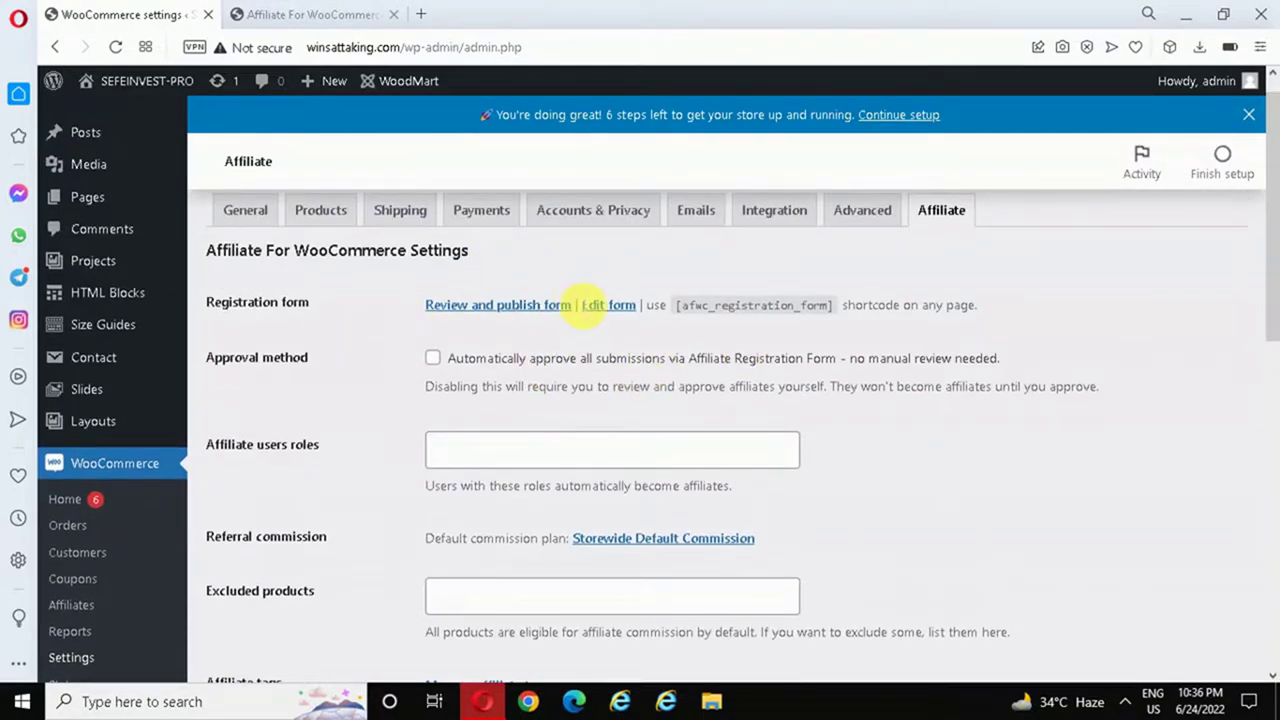
- Select the [afwc_registration_form] shortcode text, then open the registration form editor
{"action": "left_click_drag", "start_coordinate": [678, 305], "coordinate": [829, 306]}
{"action": "left_click", "coordinate": [700, 306]}
{"action": "left_click_drag", "start_coordinate": [677, 305], "coordinate": [838, 314]}
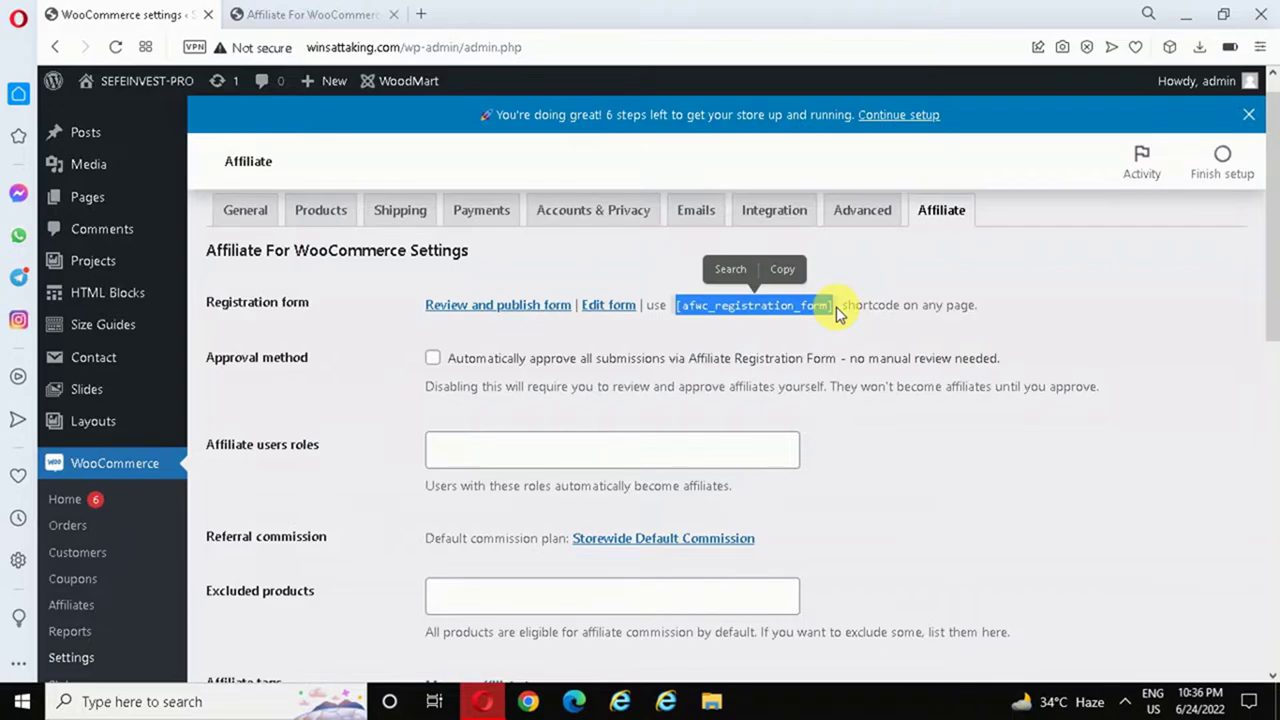
{"action": "left_click", "coordinate": [530, 346]}
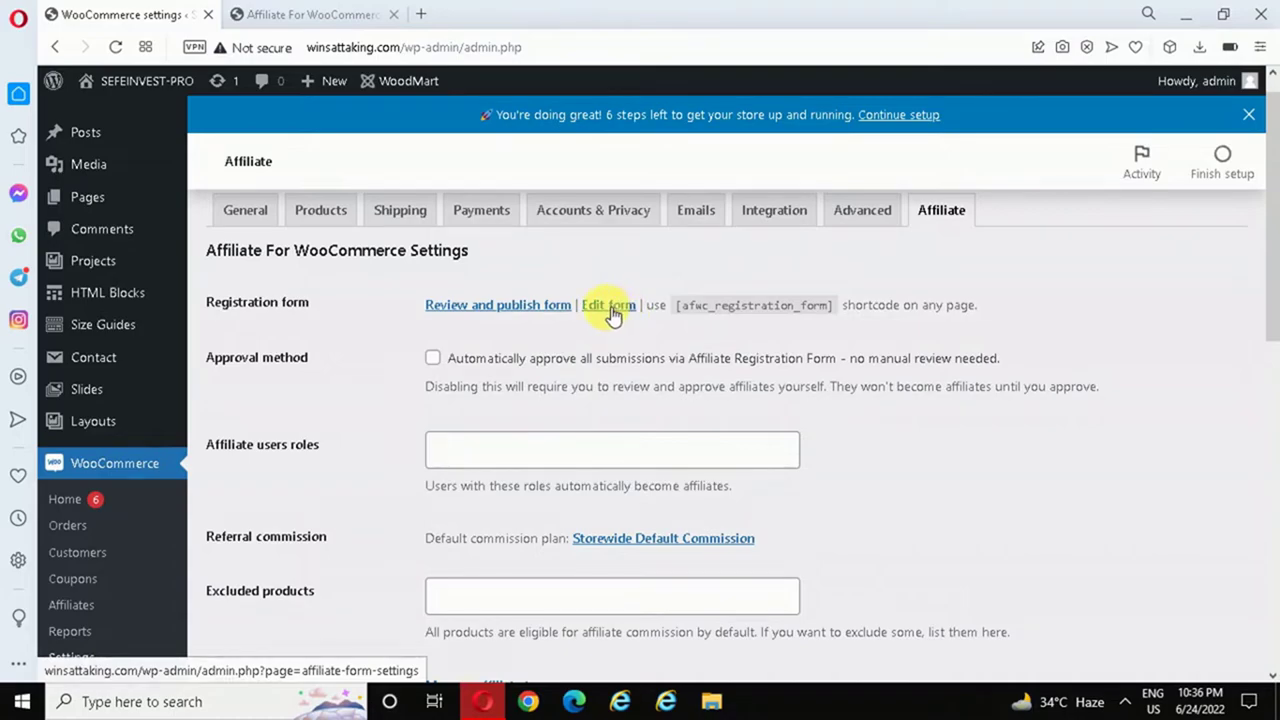
{"action": "left_click", "coordinate": [609, 311]}
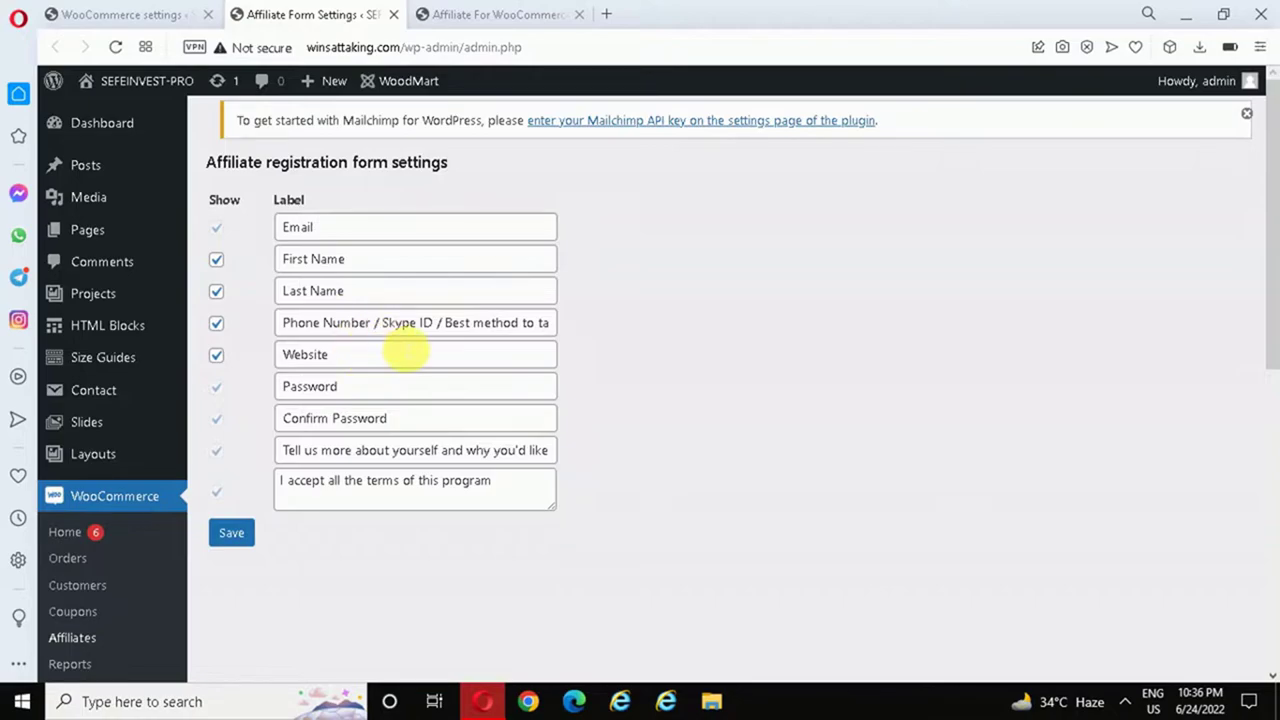
- Trim the phone label to 'Phone Number', hide the Website field, and save the registration form
{"action": "left_click_drag", "start_coordinate": [374, 325], "coordinate": [755, 389]}
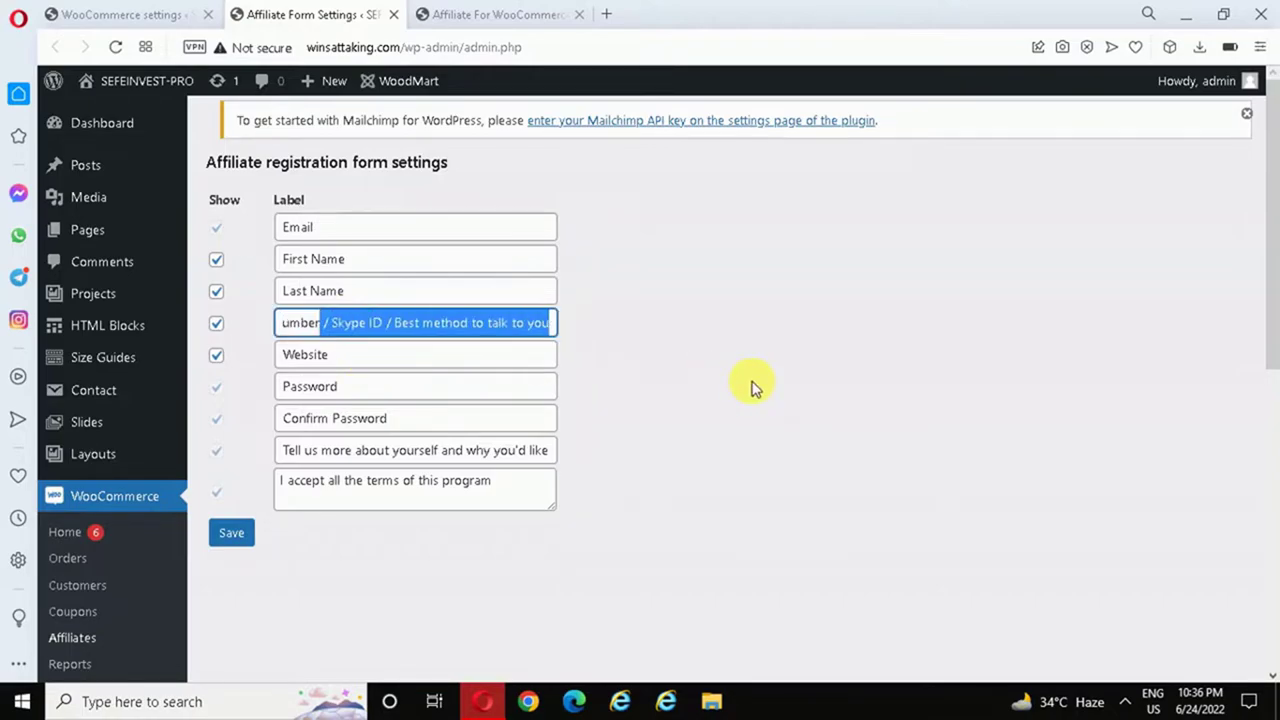
{"action": "key", "text": "BackSpace"}
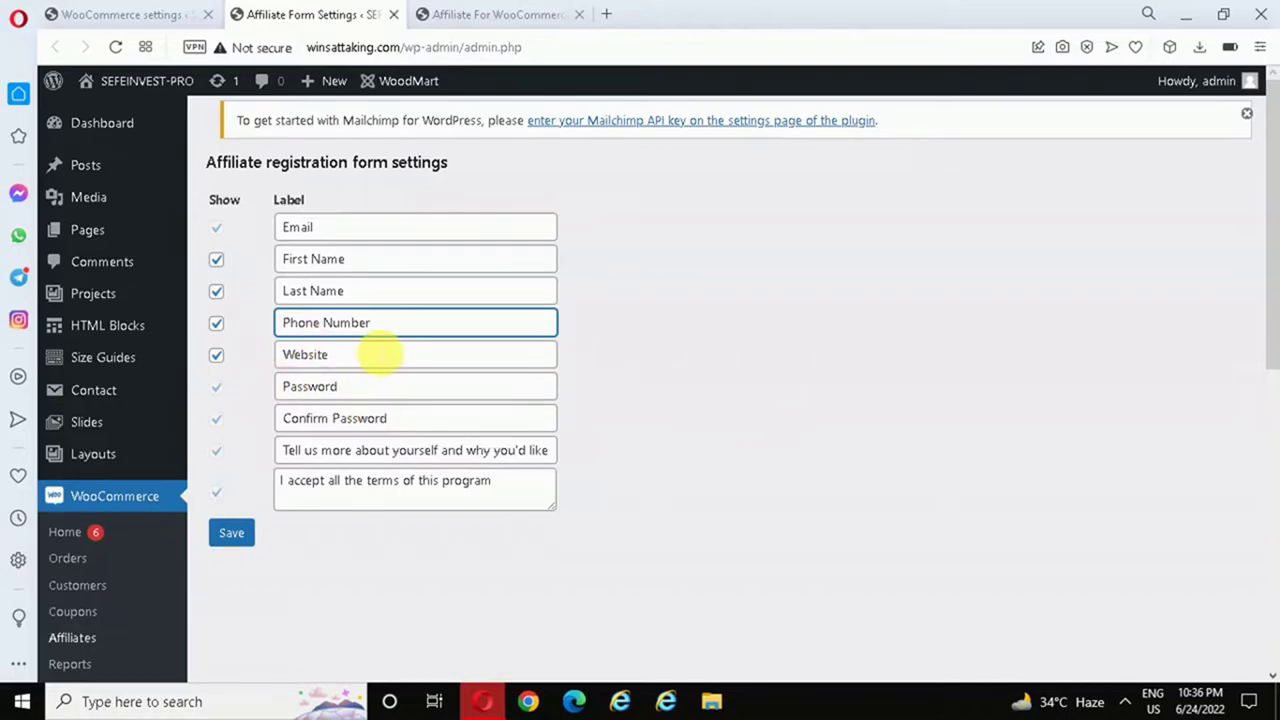
{"action": "left_click", "coordinate": [221, 360]}
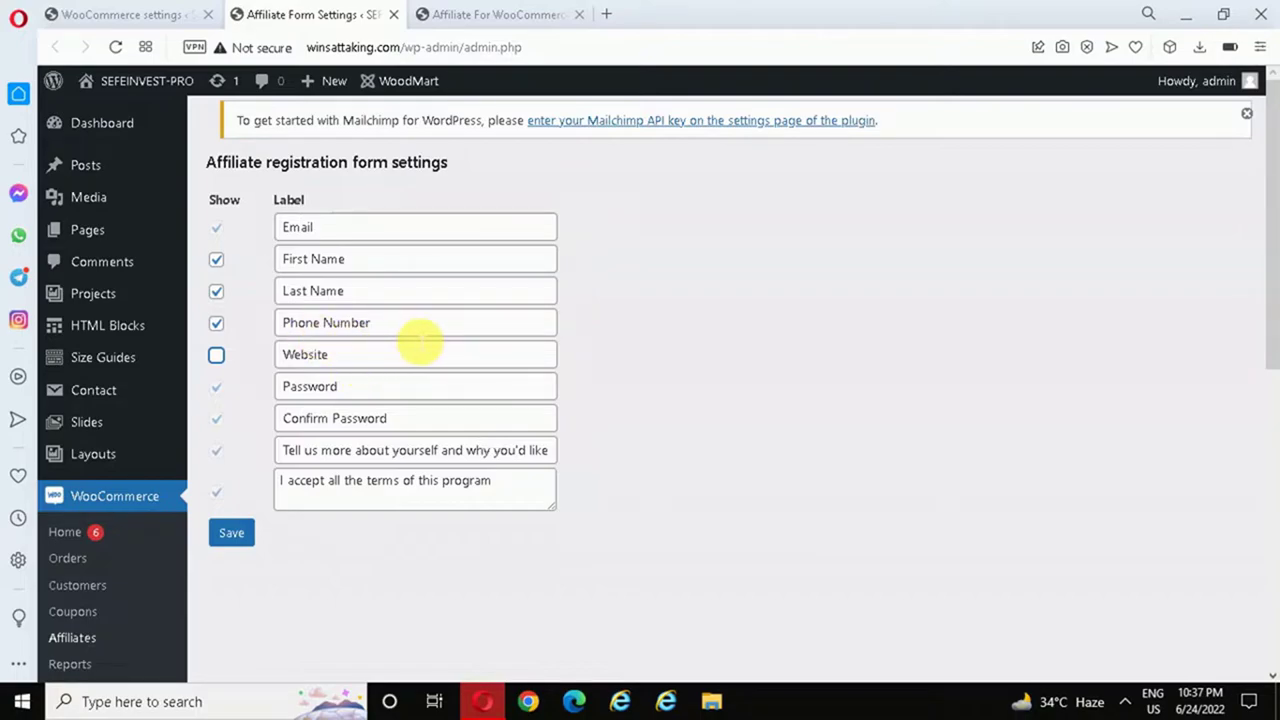
{"action": "left_click", "coordinate": [238, 535]}
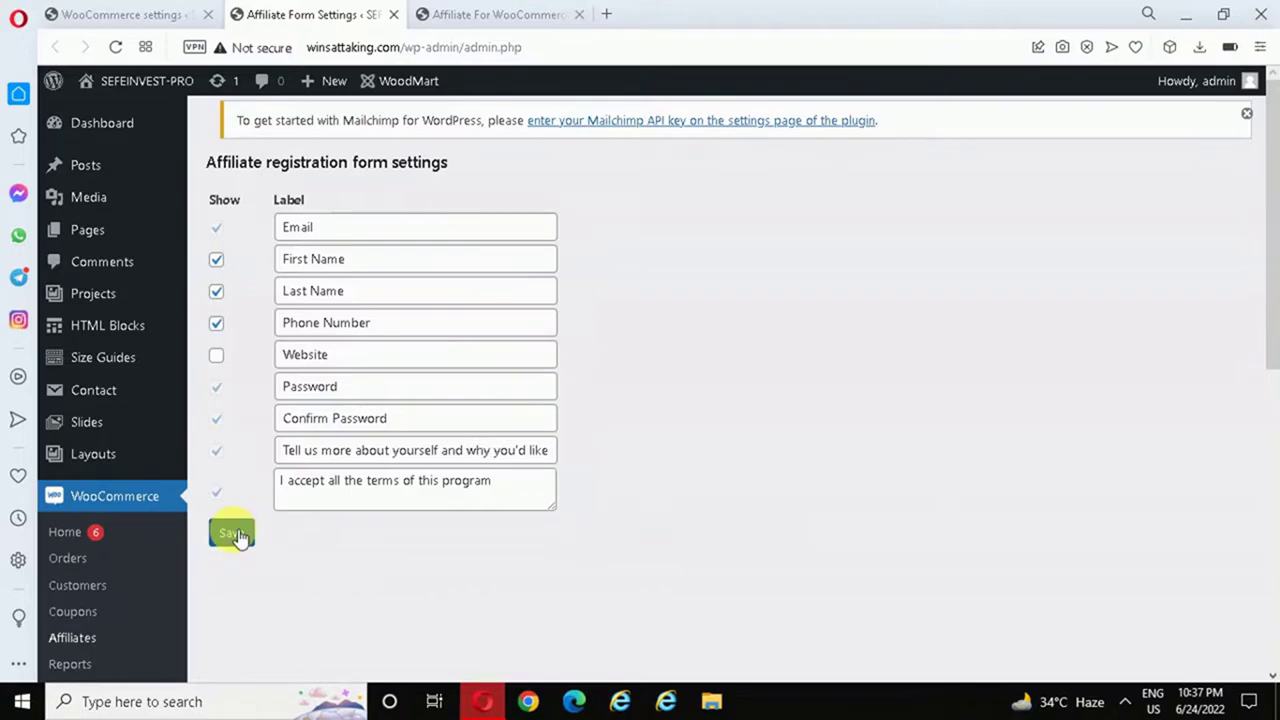
{"action": "left_click", "coordinate": [150, 12]}
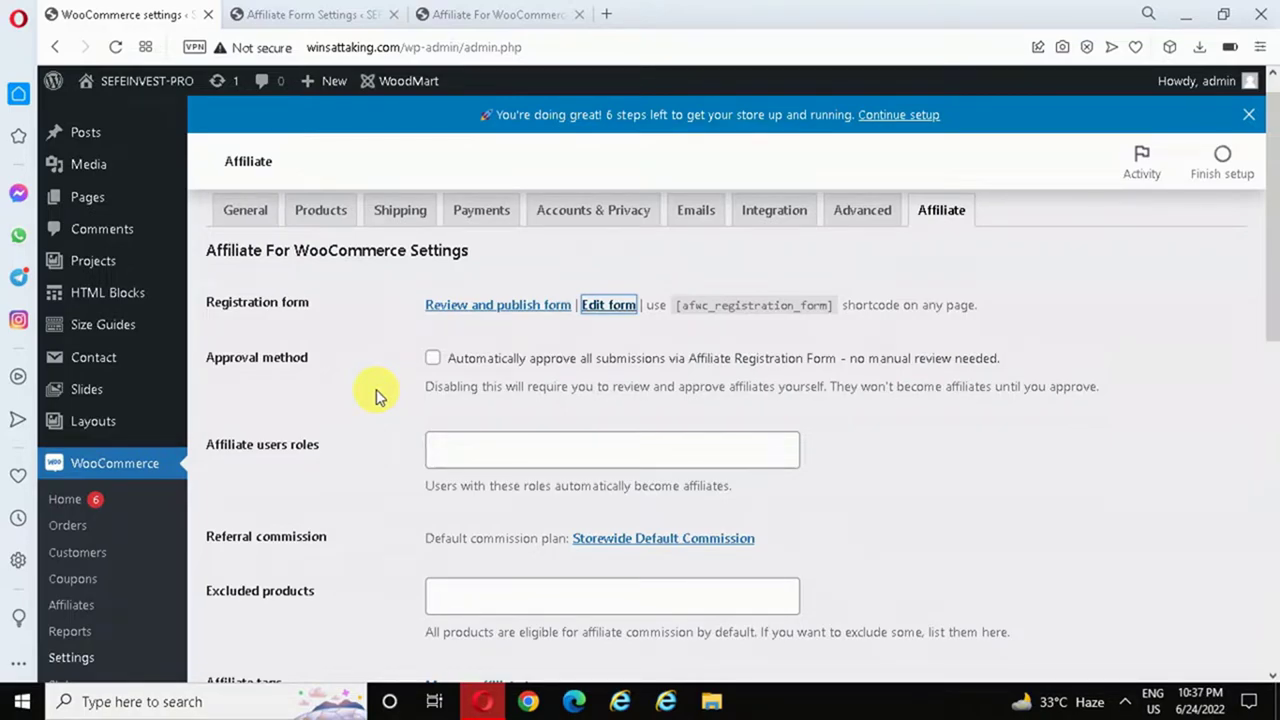
- Enable 'Automatically approve all submissions' and open the Storewide Default Commission plan
{"action": "left_click", "coordinate": [433, 360]}
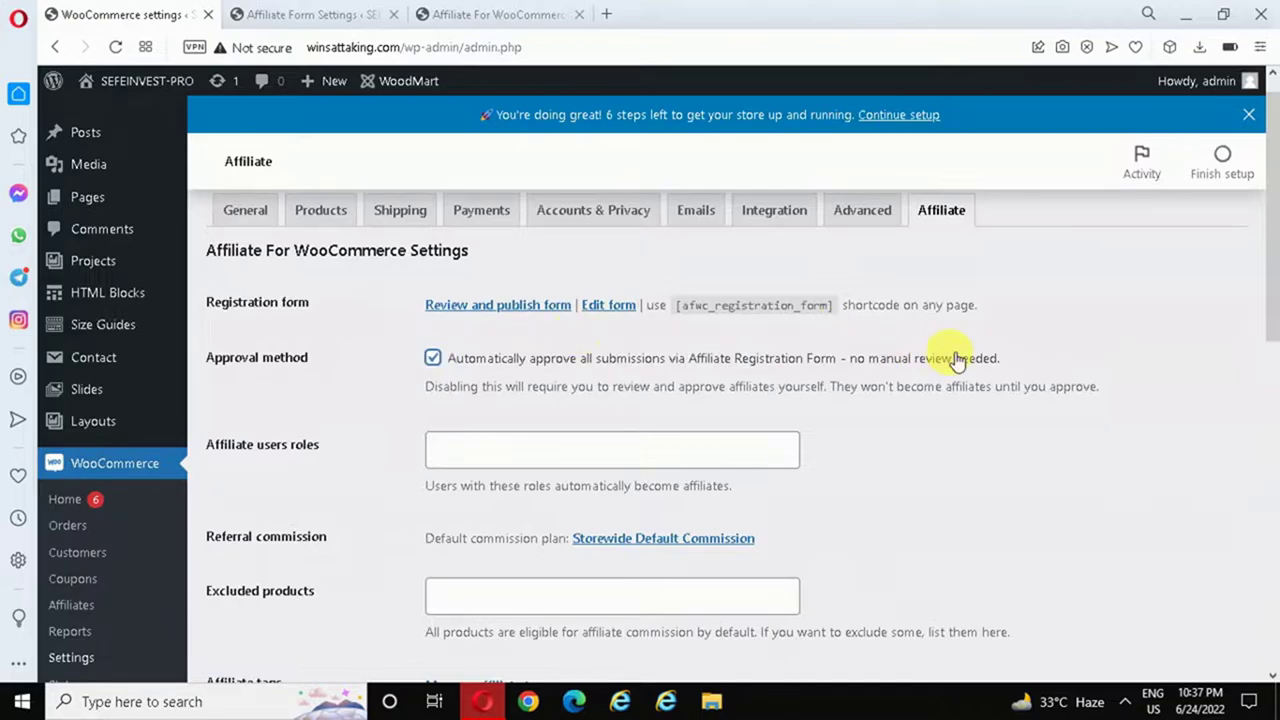
{"action": "scroll", "coordinate": [1275, 228], "scroll_direction": "down", "scroll_amount": 1}
{"action": "left_click_drag", "start_coordinate": [1275, 228], "coordinate": [1275, 249]}
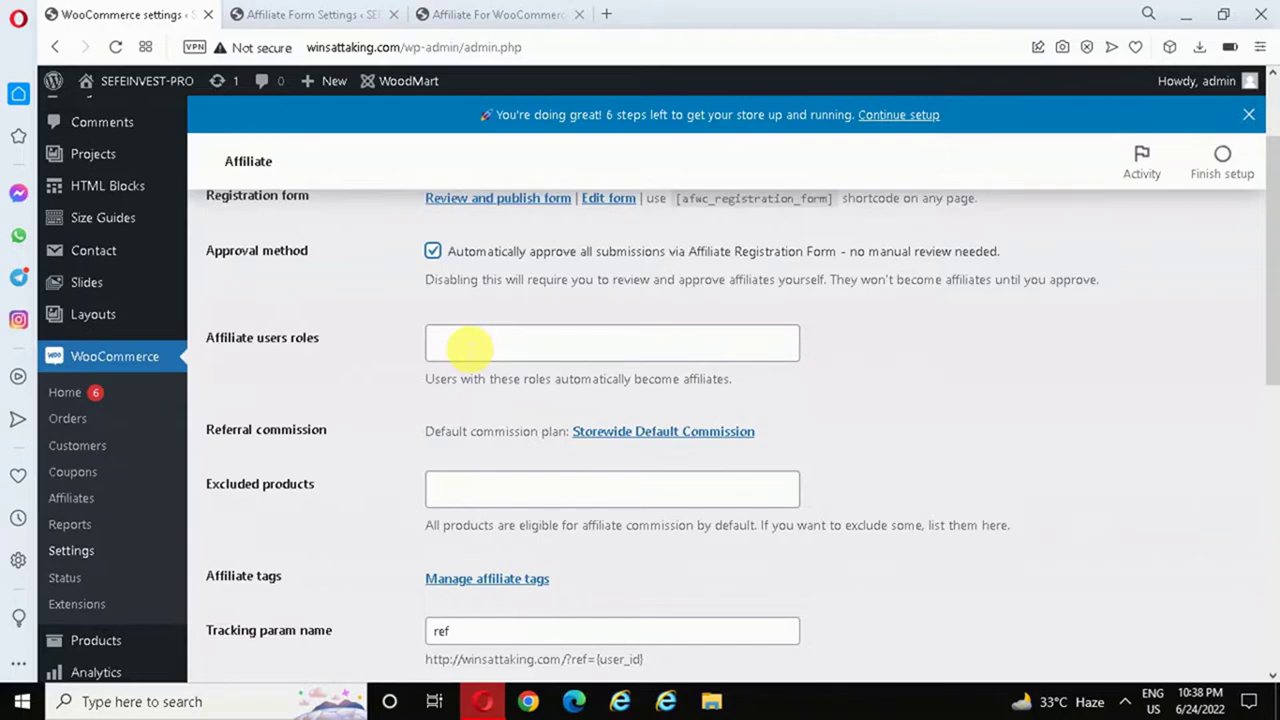
{"action": "left_click_drag", "start_coordinate": [1272, 322], "coordinate": [1275, 357]}
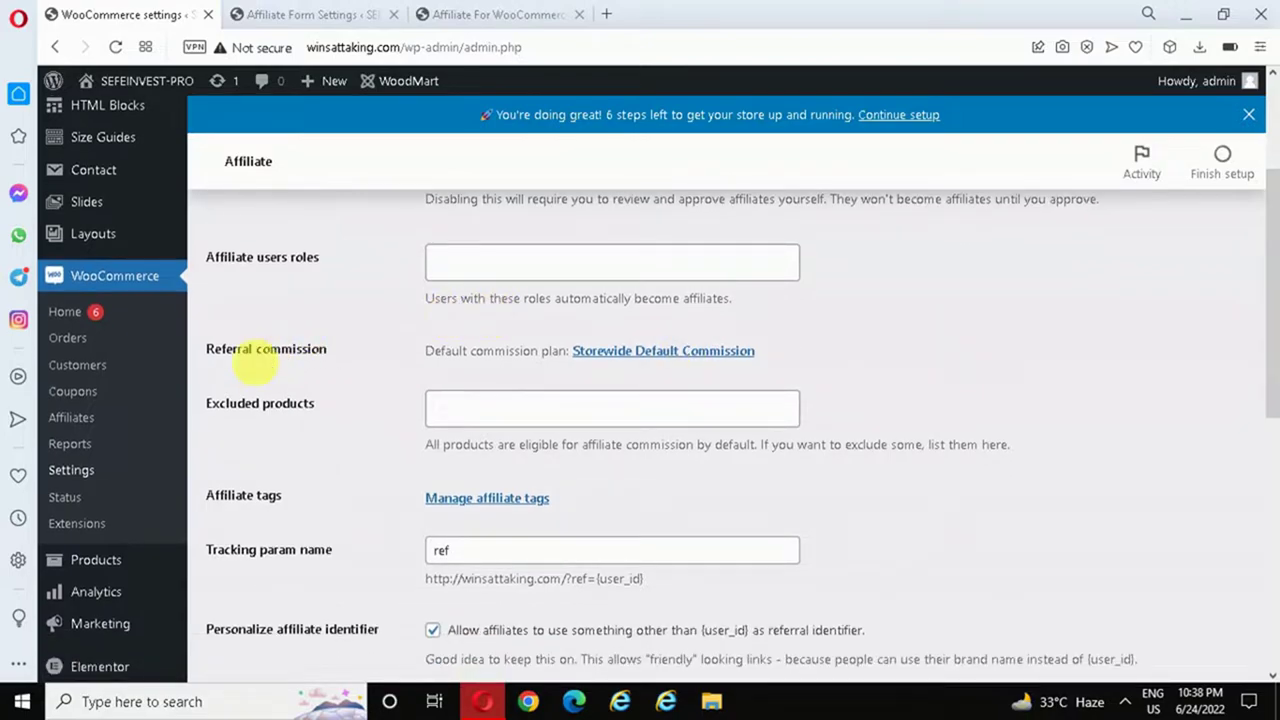
{"action": "left_click", "coordinate": [668, 356]}
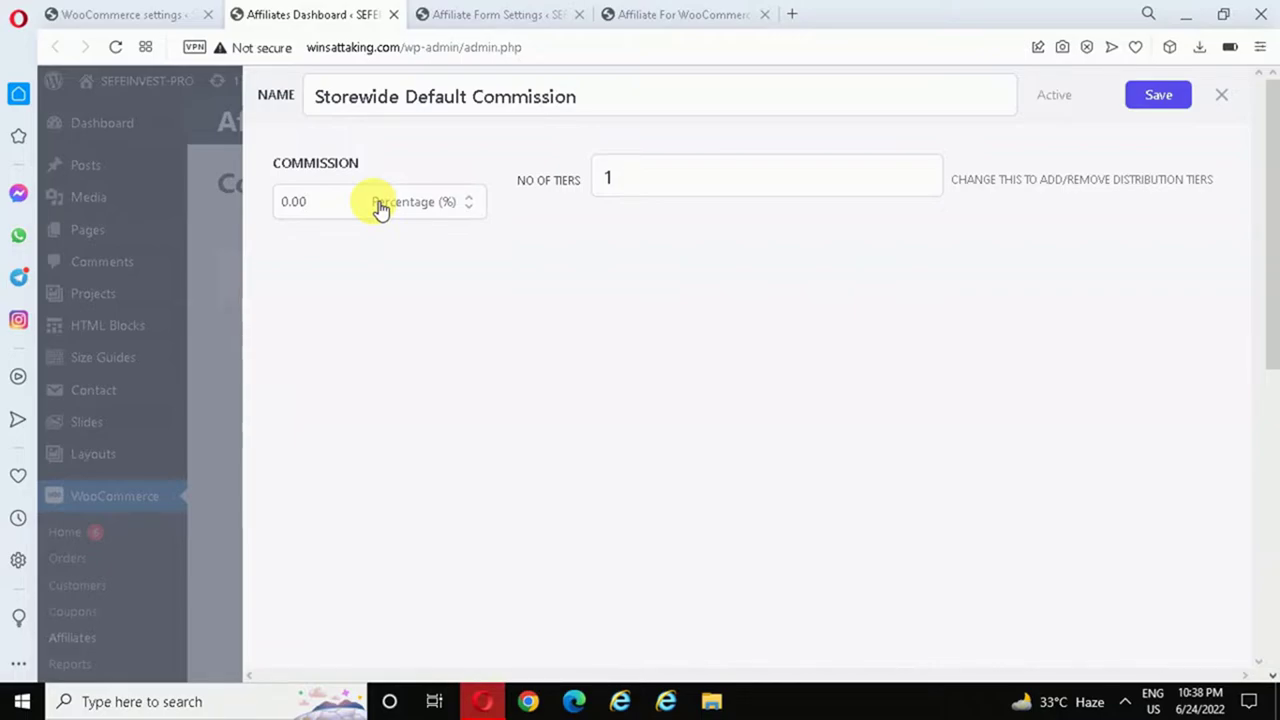
- Set the Storewide Default Commission to 30 percent
{"action": "left_click", "coordinate": [435, 212]}
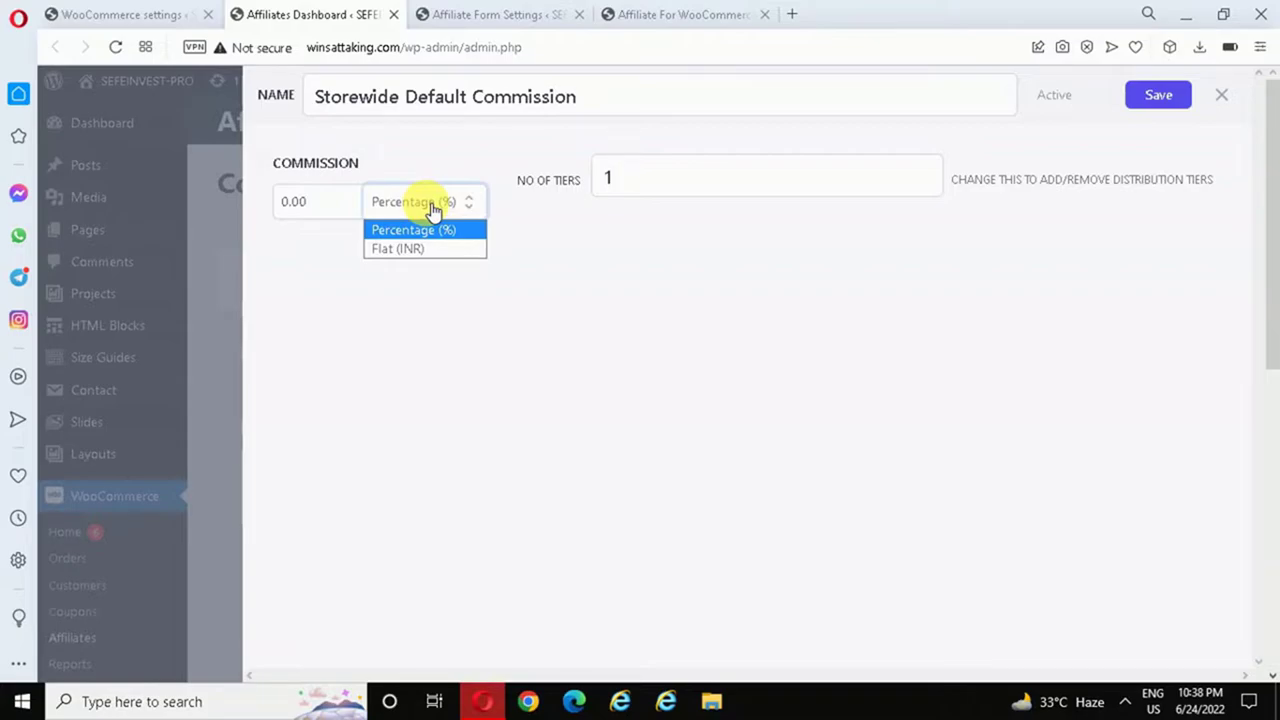
{"action": "left_click", "coordinate": [330, 204]}
{"action": "key", "text": "BackSpace"}
{"action": "key", "text": "BackSpace"}
{"action": "key", "text": "BackSpace"}
{"action": "key", "text": "BackSpace"}
{"action": "type", "text": "30"}
{"action": "left_click", "coordinate": [470, 315]}
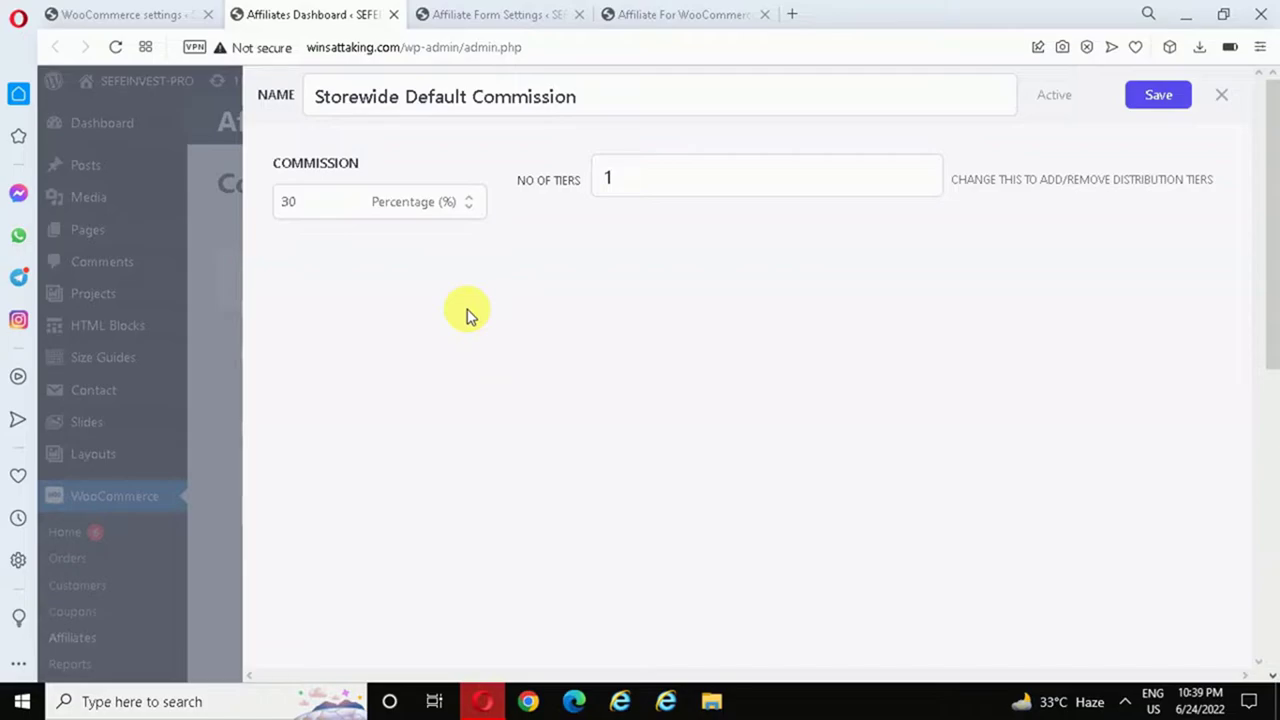
- Change the plan to 3 tiers distributing 20 and 10, and save it
{"action": "left_click", "coordinate": [654, 180]}
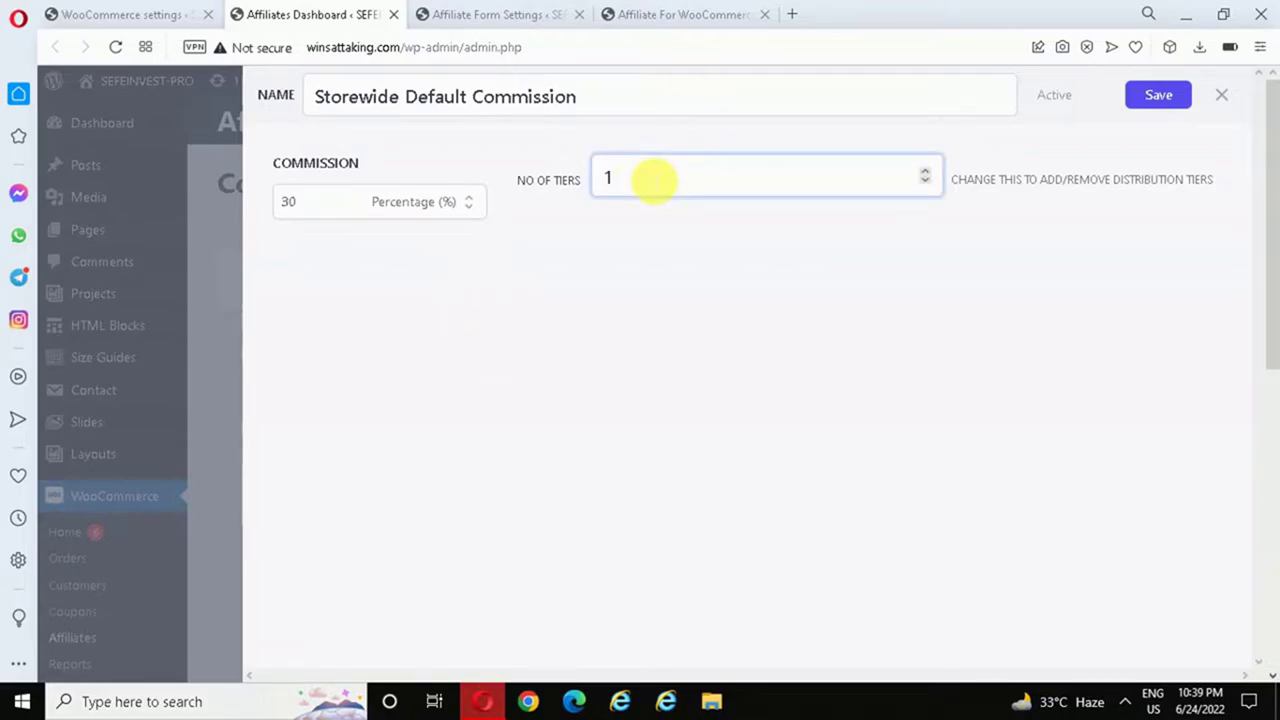
{"action": "key", "text": "BackSpace"}
{"action": "type", "text": "3"}
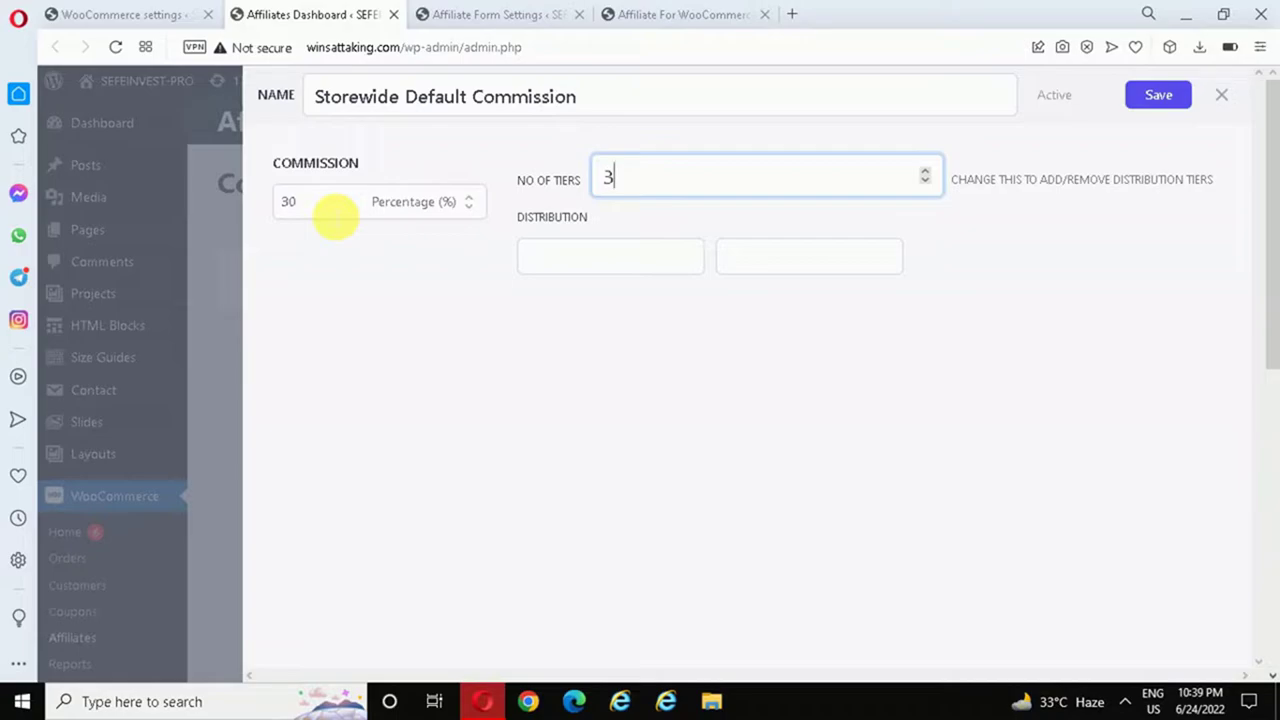
{"action": "left_click", "coordinate": [577, 262]}
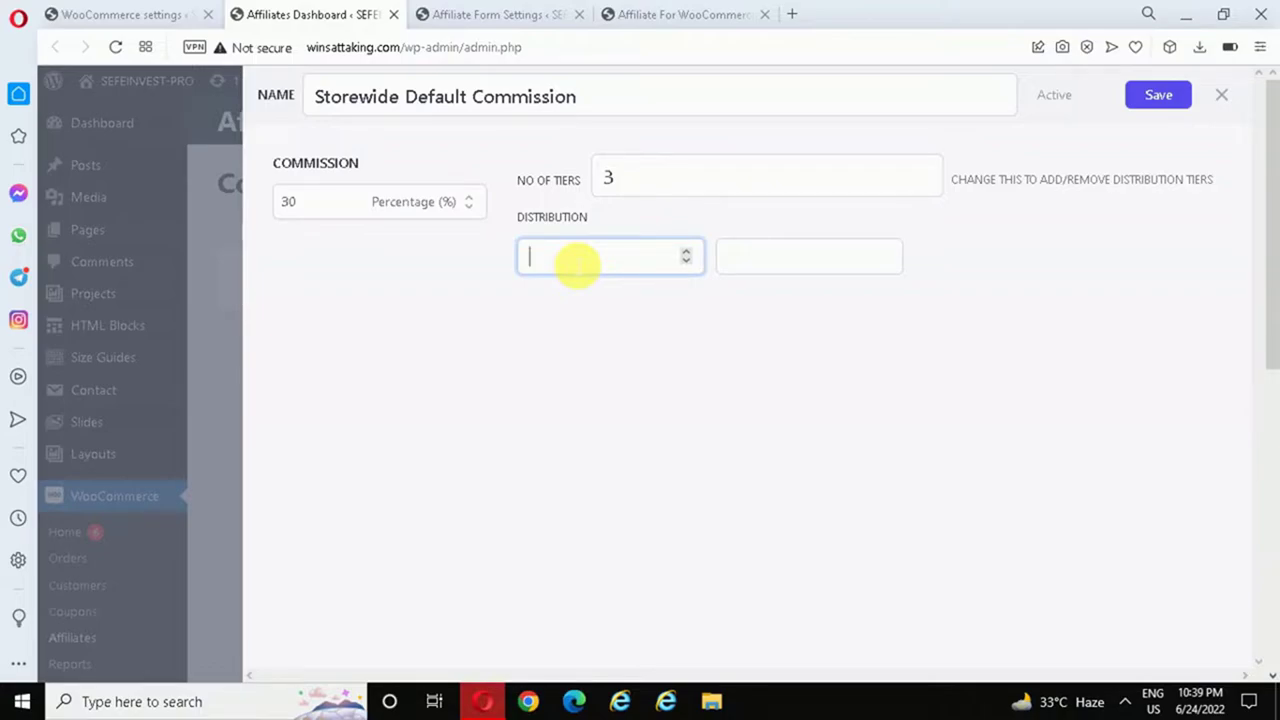
{"action": "type", "text": "20"}
{"action": "key", "text": "Tab"}
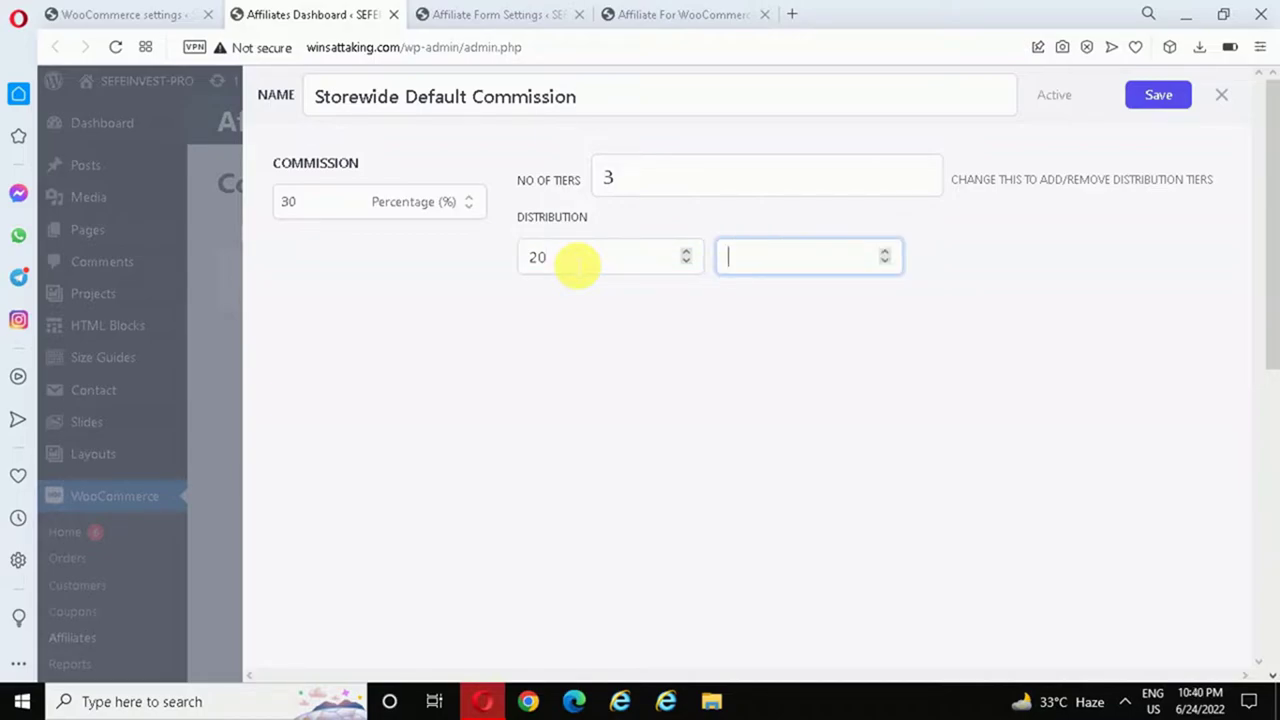
{"action": "type", "text": "10"}
{"action": "left_click", "coordinate": [650, 195]}
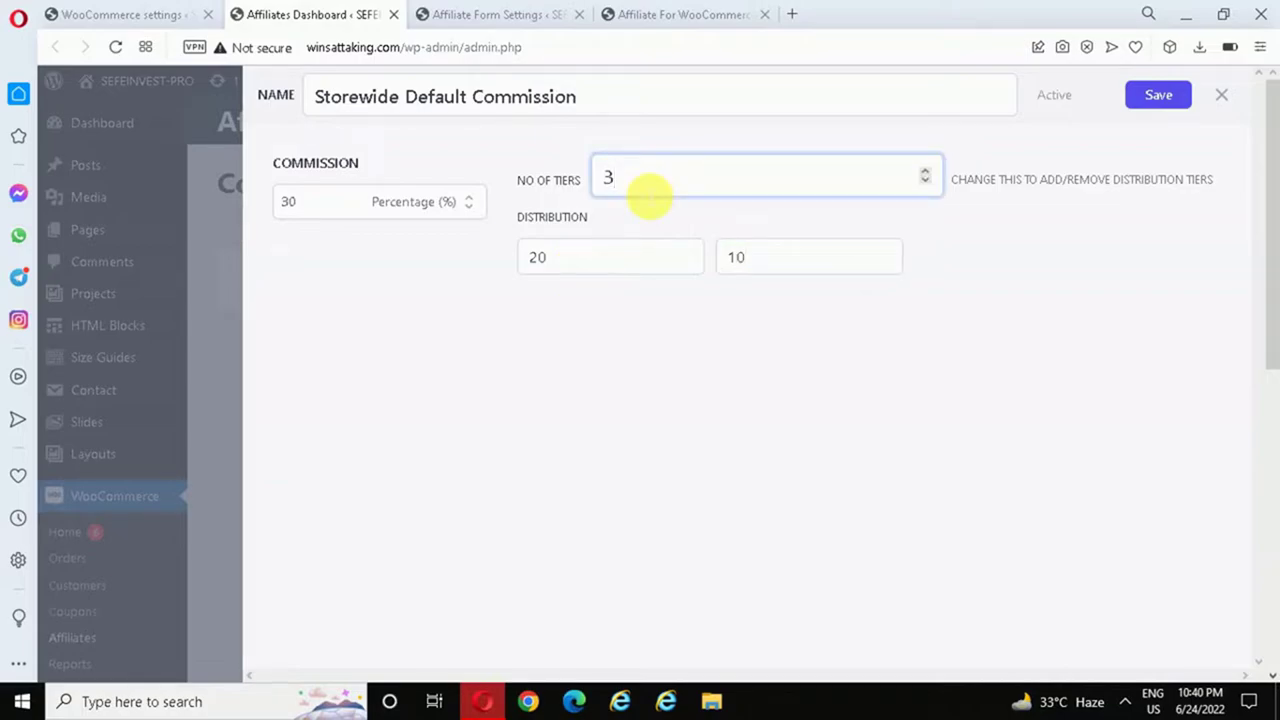
{"action": "left_click", "coordinate": [816, 558]}
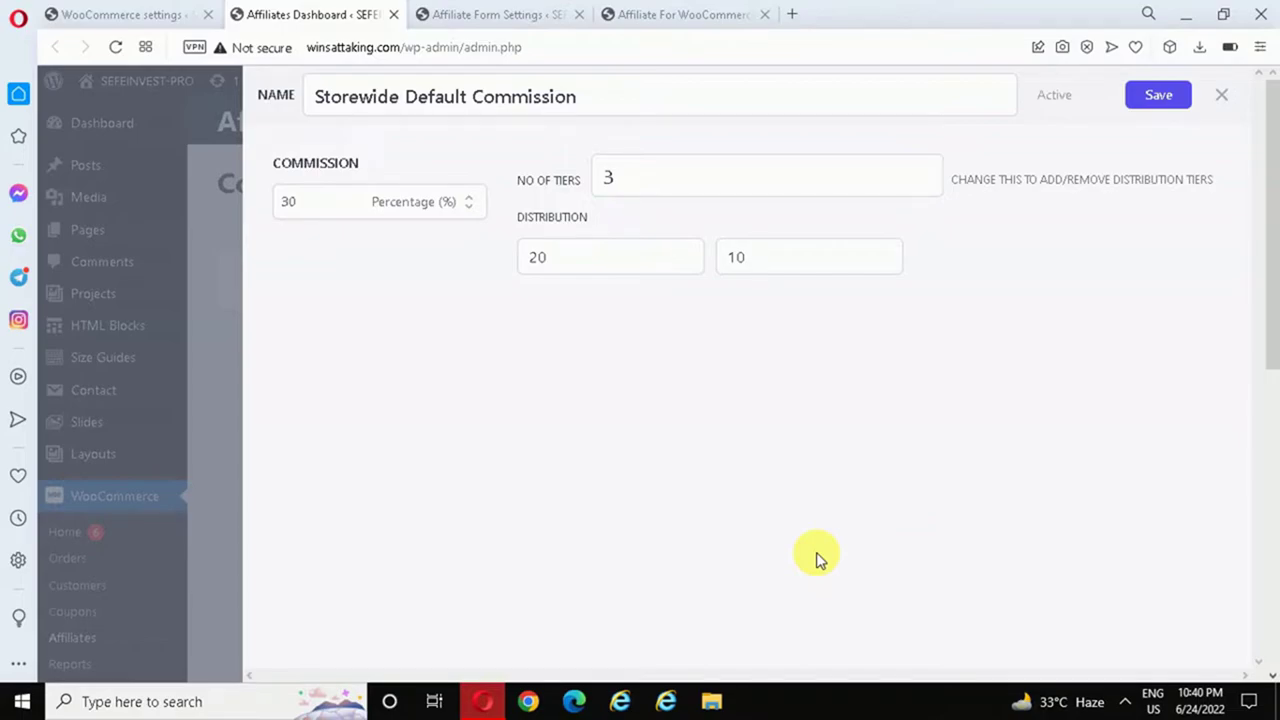
{"action": "left_click", "coordinate": [1160, 100]}
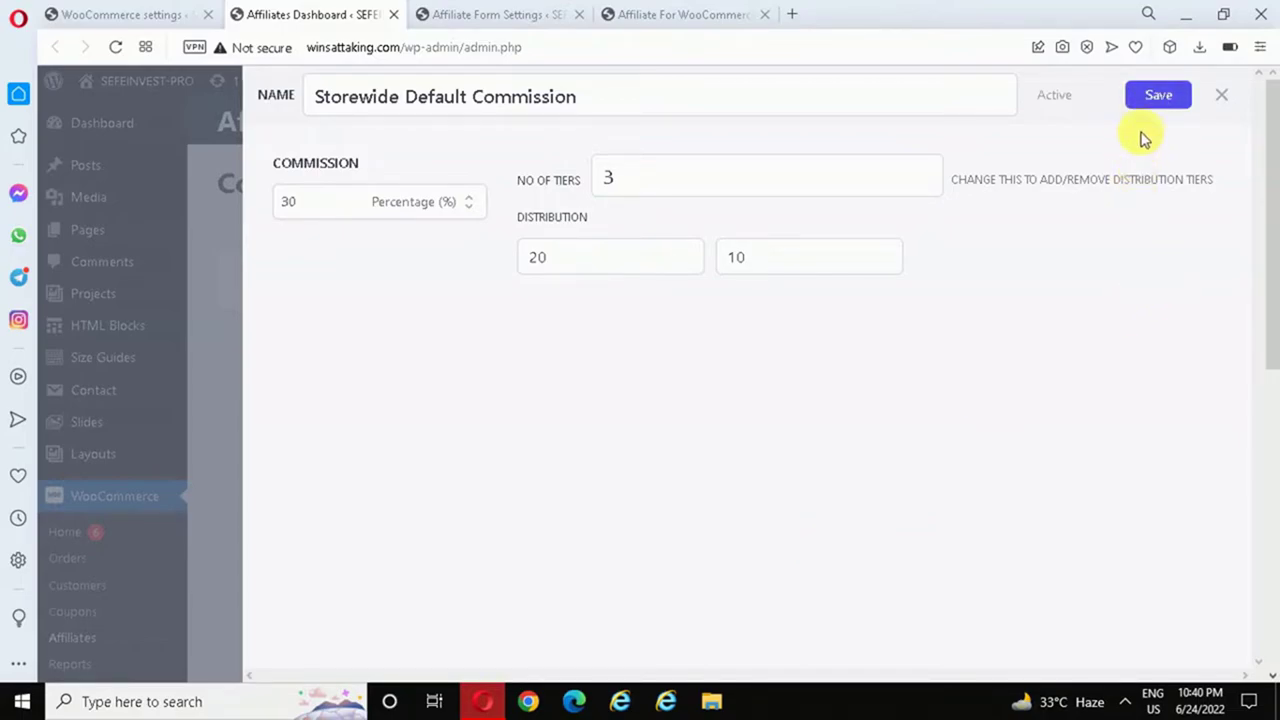
{"action": "left_click", "coordinate": [1151, 98]}
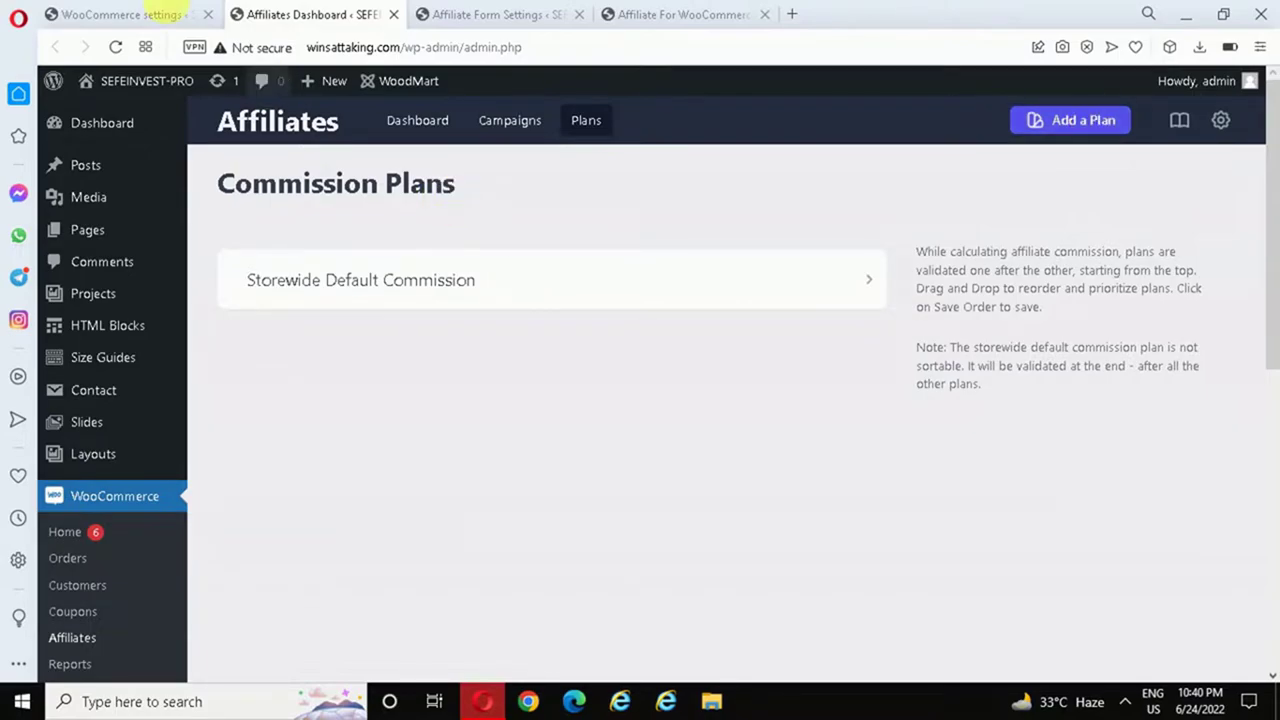
- Return to the Affiliate settings and review the referral link, coupon, self-referral and 60-day cookie options
{"action": "left_click", "coordinate": [138, 12]}
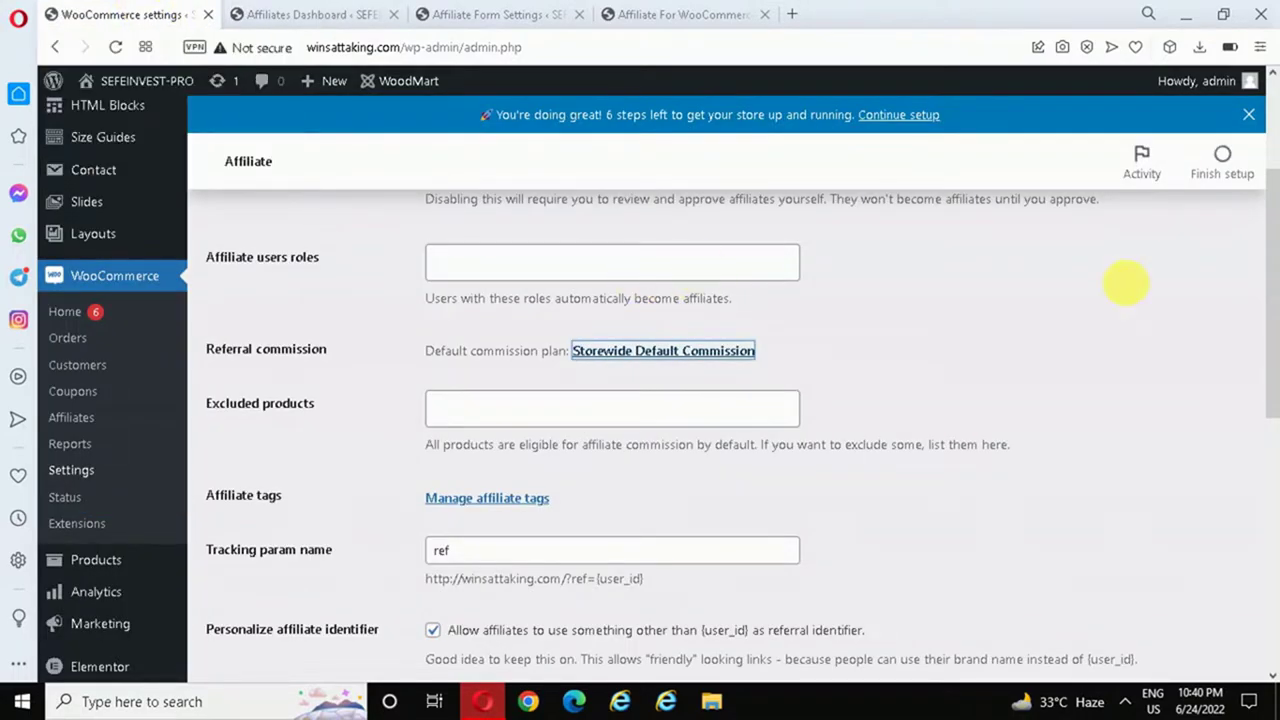
{"action": "left_click_drag", "start_coordinate": [1275, 293], "coordinate": [1273, 327]}
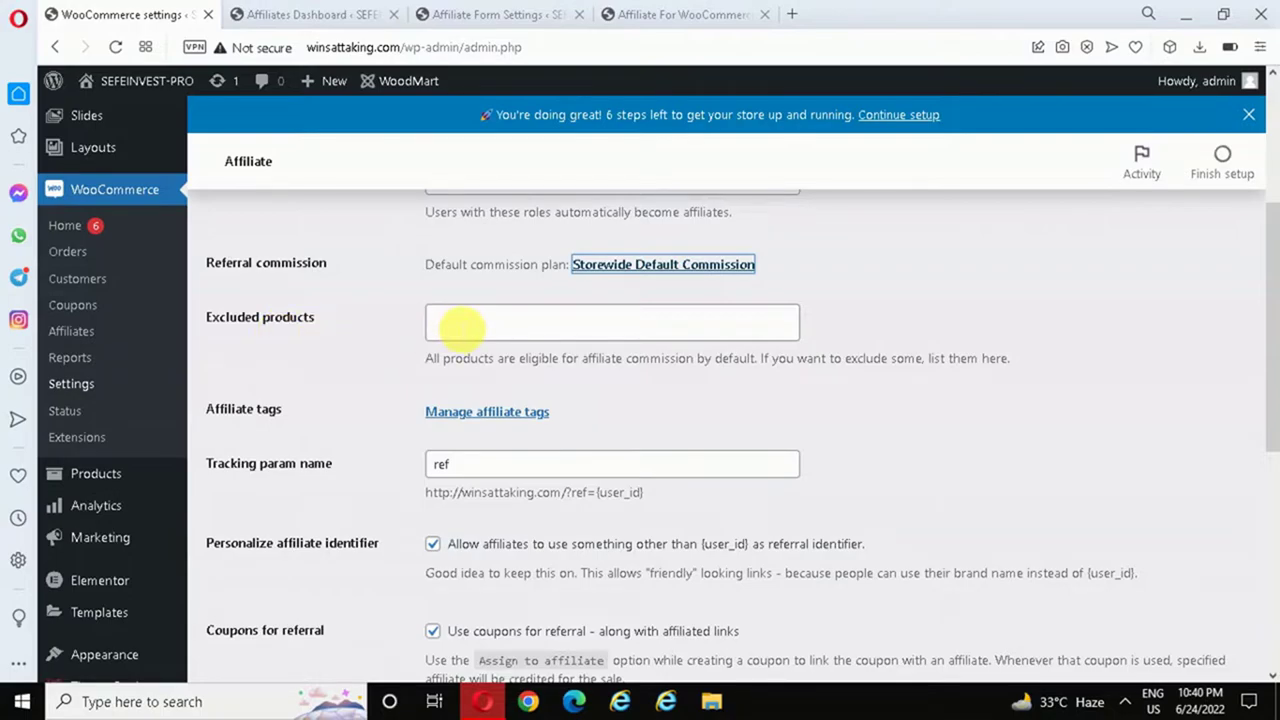
{"action": "scroll", "coordinate": [600, 360], "scroll_direction": "down", "scroll_amount": 1}
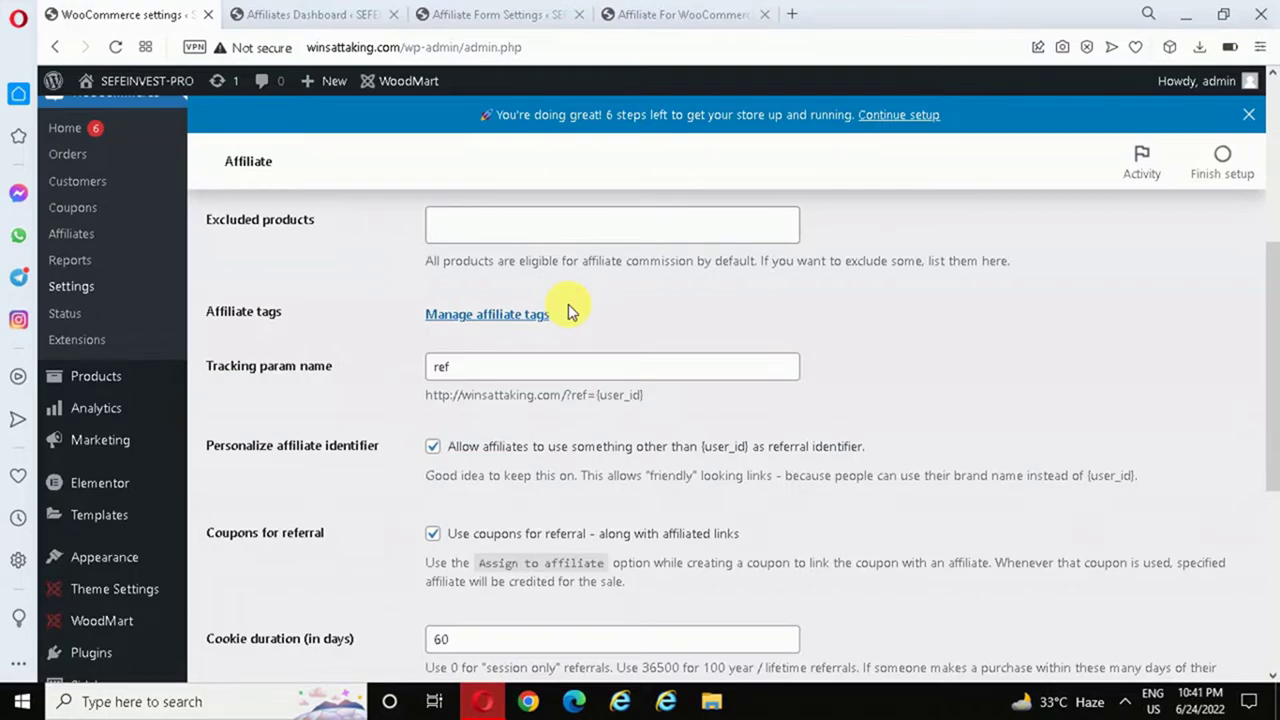
{"action": "scroll", "coordinate": [568, 308], "scroll_direction": "down", "scroll_amount": 1}
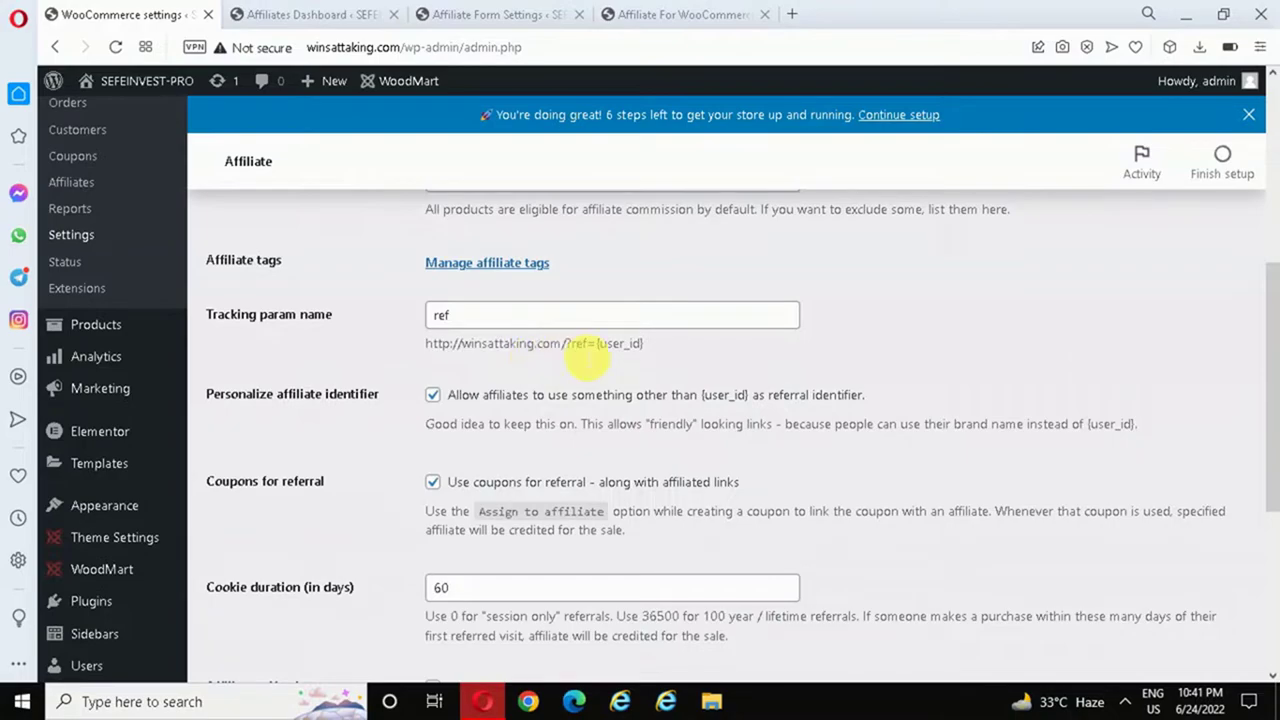
{"action": "double_click", "coordinate": [578, 343]}
{"action": "double_click", "coordinate": [578, 343]}
{"action": "left_click", "coordinate": [465, 358]}
{"action": "left_click_drag", "start_coordinate": [426, 343], "coordinate": [488, 344]}
{"action": "left_click", "coordinate": [557, 372]}
{"action": "scroll", "coordinate": [286, 400], "scroll_direction": "down", "scroll_amount": 1}
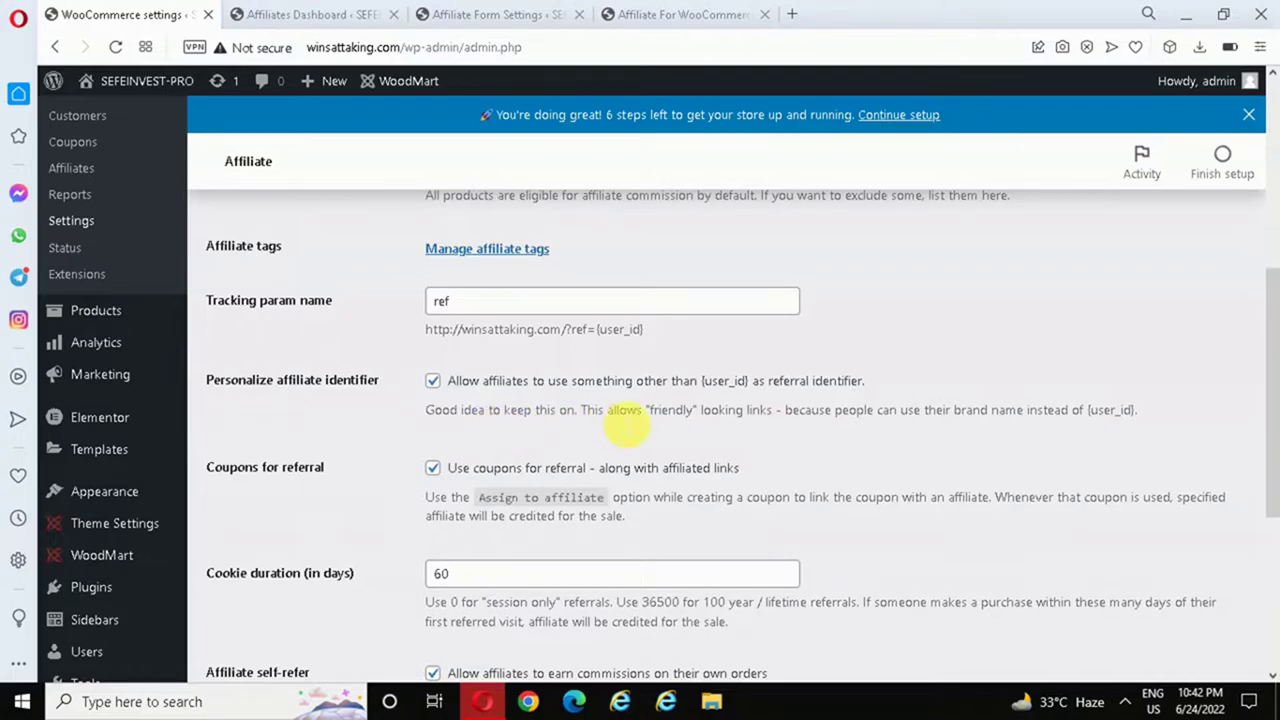
{"action": "scroll", "coordinate": [1275, 390], "scroll_direction": "down", "scroll_amount": 1}
{"action": "scroll", "coordinate": [1275, 390], "scroll_direction": "down", "scroll_amount": 1}
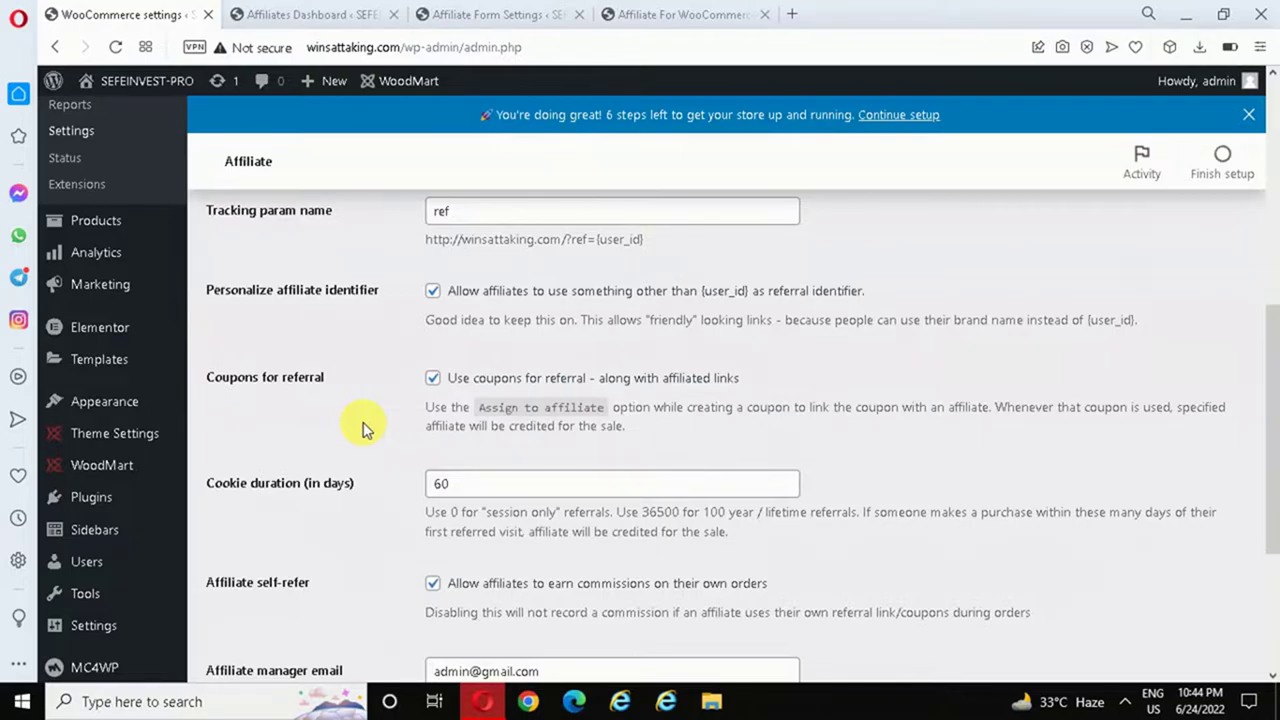
- Scroll to the bottom of the Affiliate settings and save with referral coupons and self-refer still enabled
{"action": "scroll", "coordinate": [1271, 428], "scroll_direction": "down", "scroll_amount": 1}
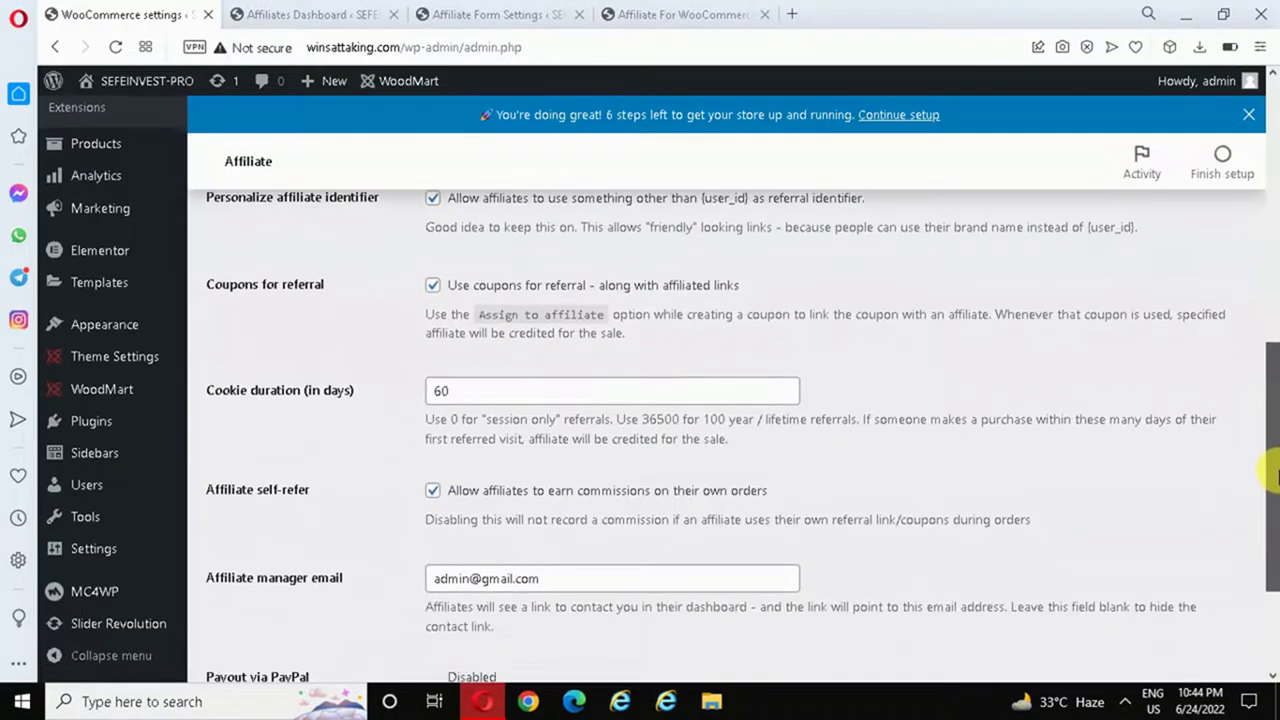
{"action": "scroll", "coordinate": [1271, 475], "scroll_direction": "down", "scroll_amount": 1}
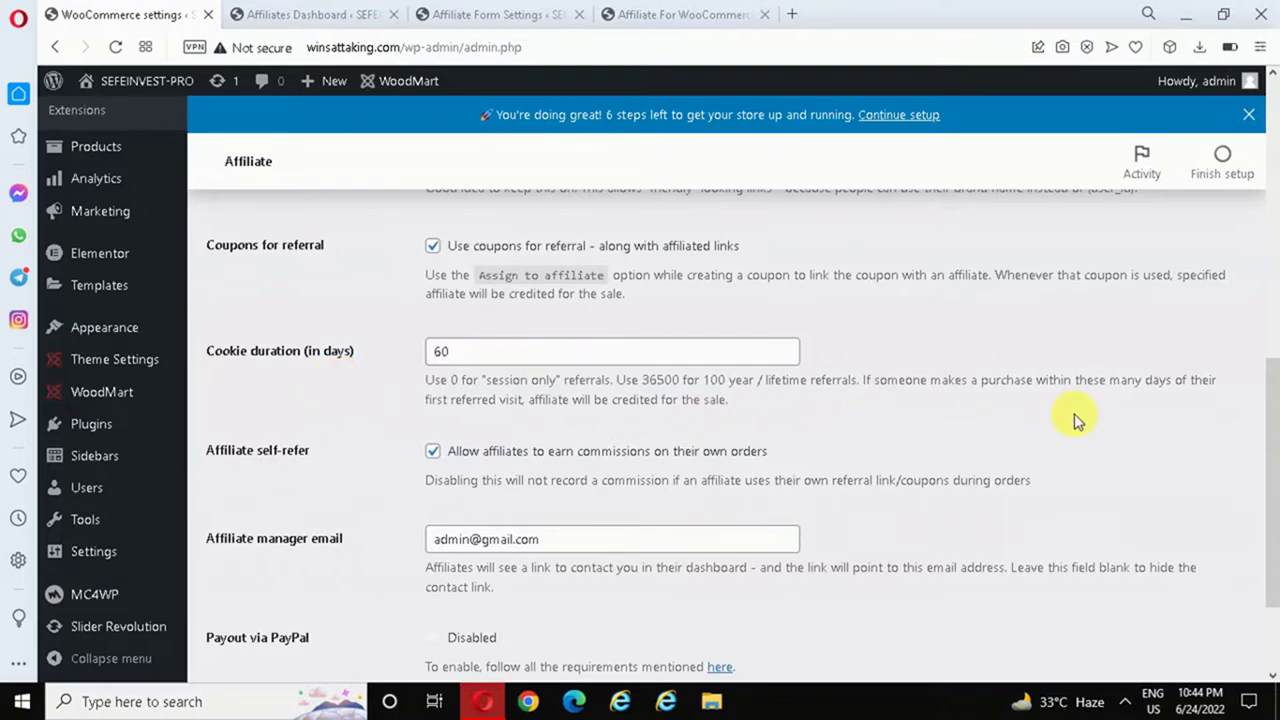
{"action": "left_click_drag", "start_coordinate": [1272, 395], "coordinate": [1272, 438]}
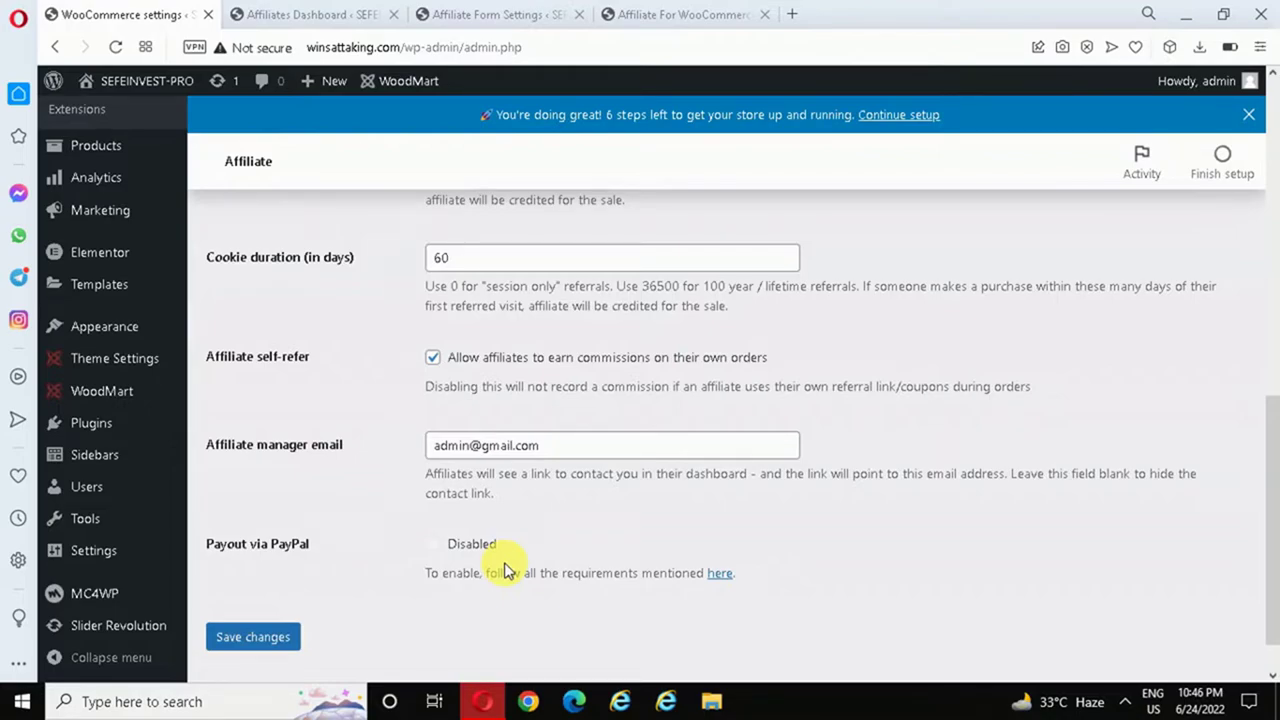
{"action": "left_click", "coordinate": [253, 637]}
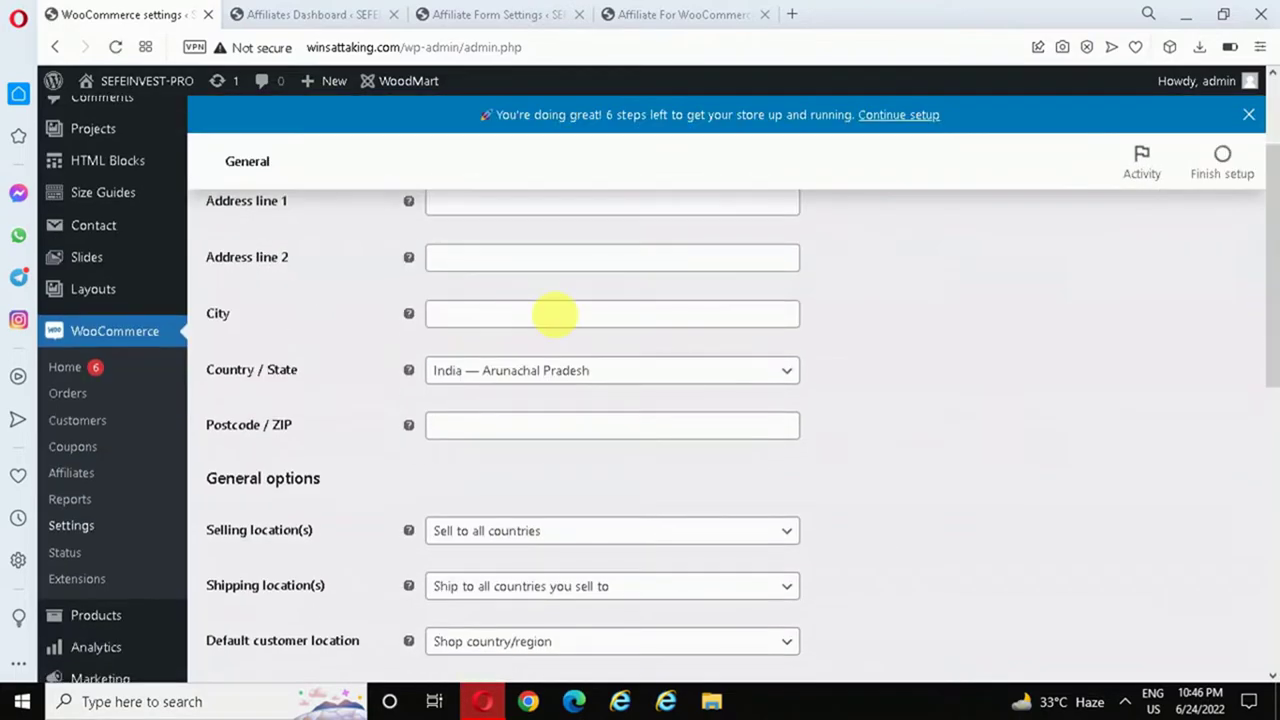
- Open WooCommerce > Affiliates and scroll the dashboard showing no affiliates yet
{"action": "left_click", "coordinate": [71, 483]}
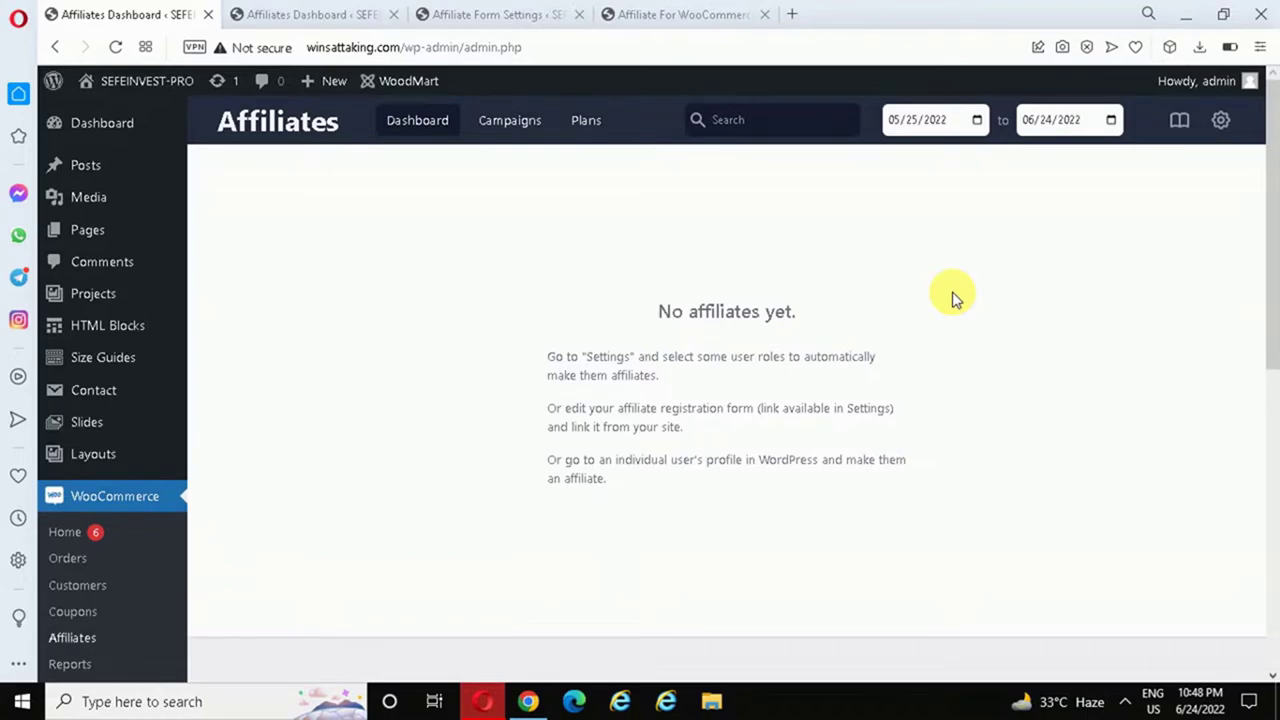
{"action": "left_click_drag", "start_coordinate": [1277, 214], "coordinate": [1270, 398]}
- Start a new user and enter the username and e-mail, correcting the e-mail's misspelled domain
{"action": "mouse_move", "coordinate": [88, 645]}
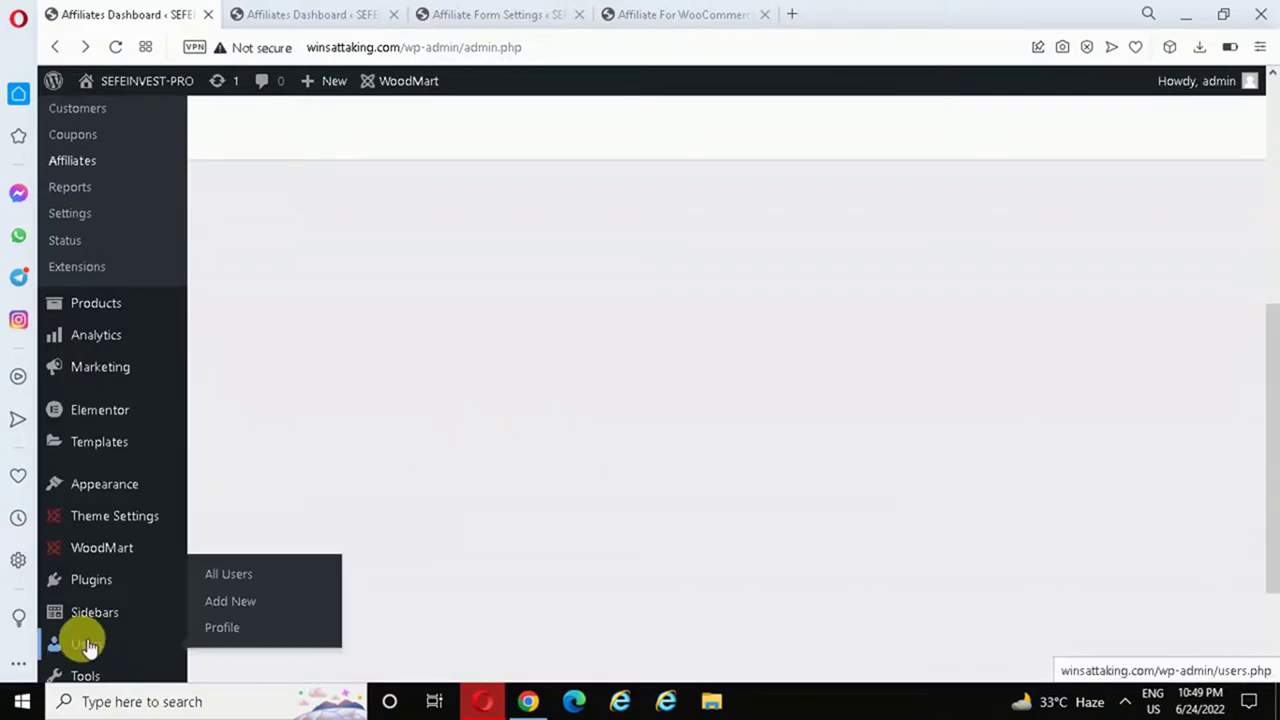
{"action": "left_click", "coordinate": [238, 607]}
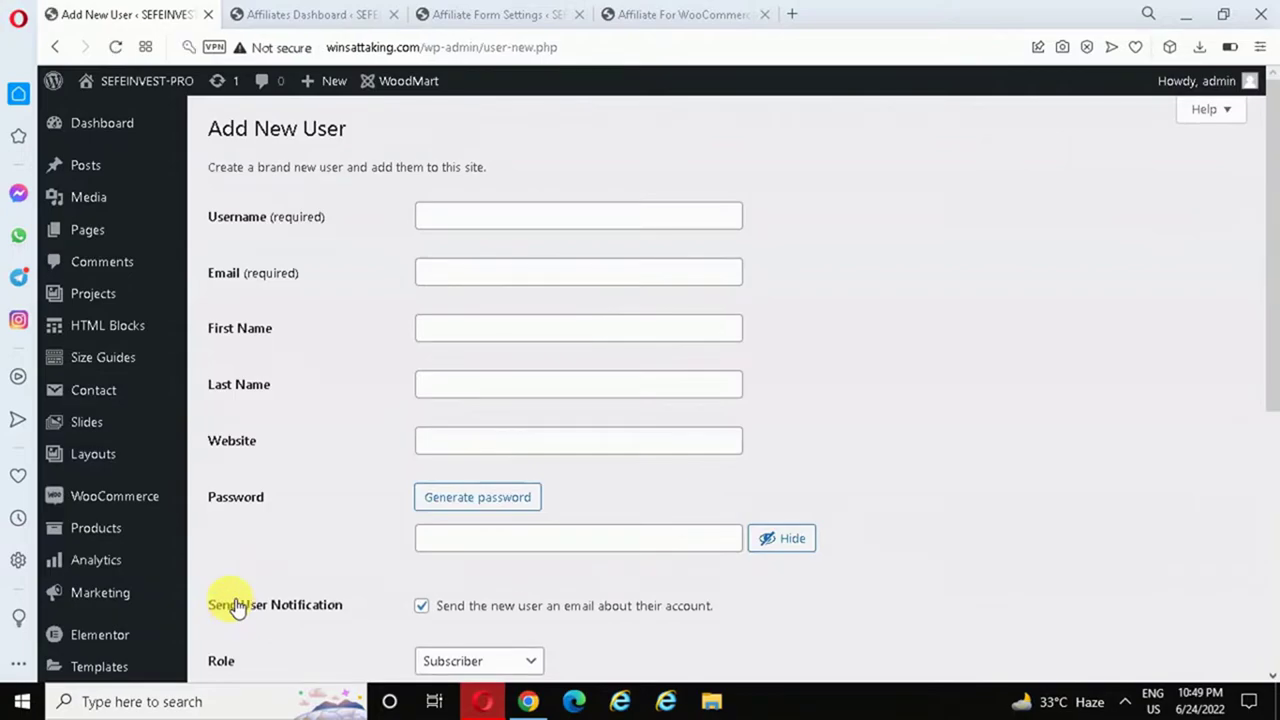
{"action": "left_click", "coordinate": [449, 228]}
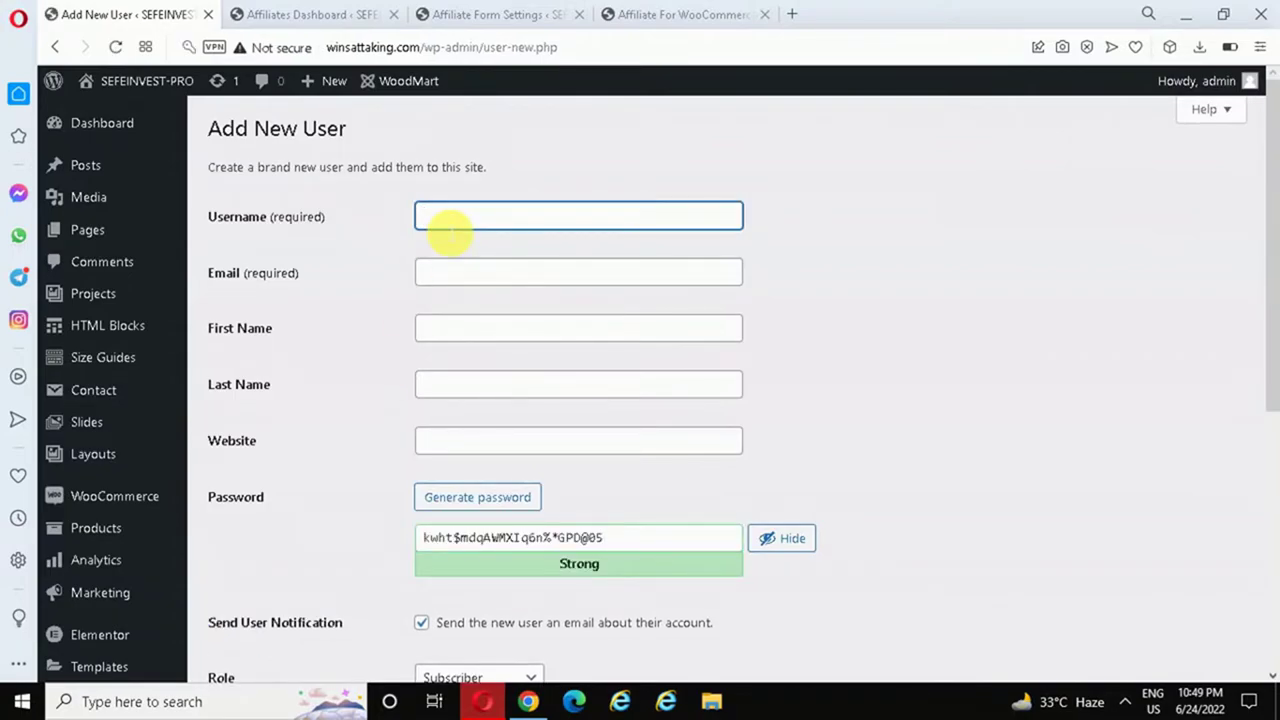
{"action": "type", "text": "amit"}
{"action": "left_click", "coordinate": [462, 272]}
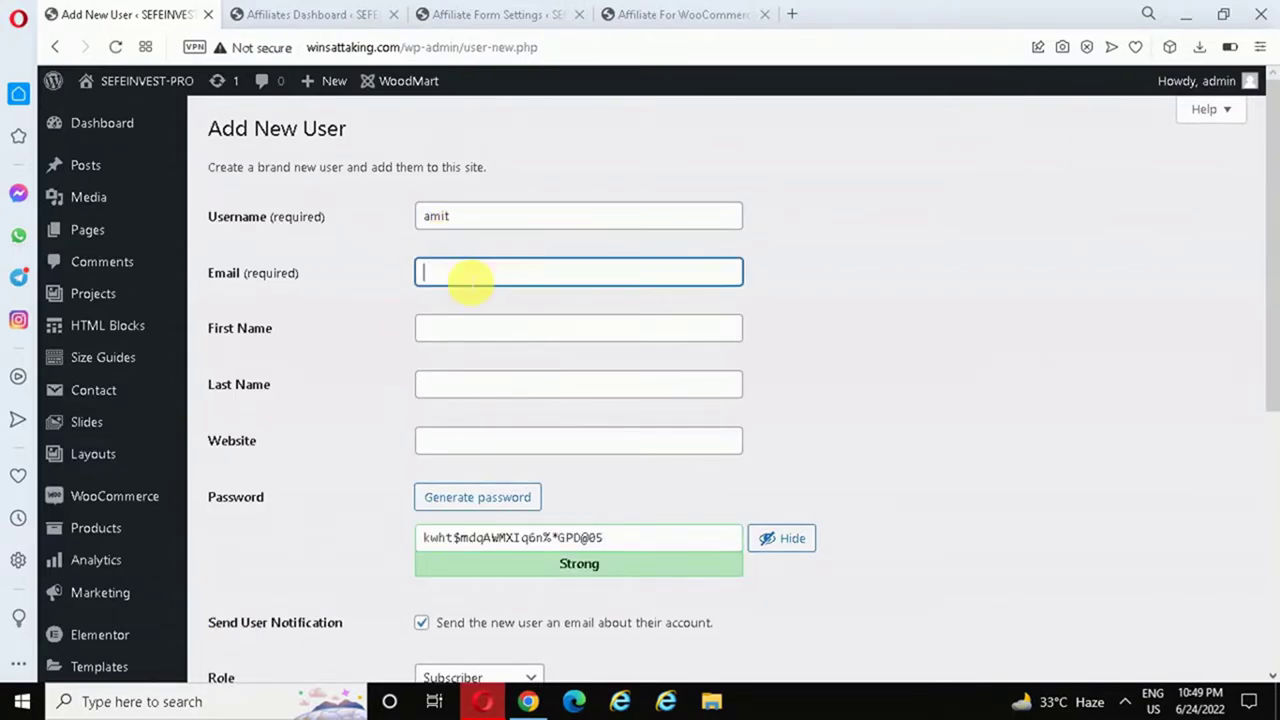
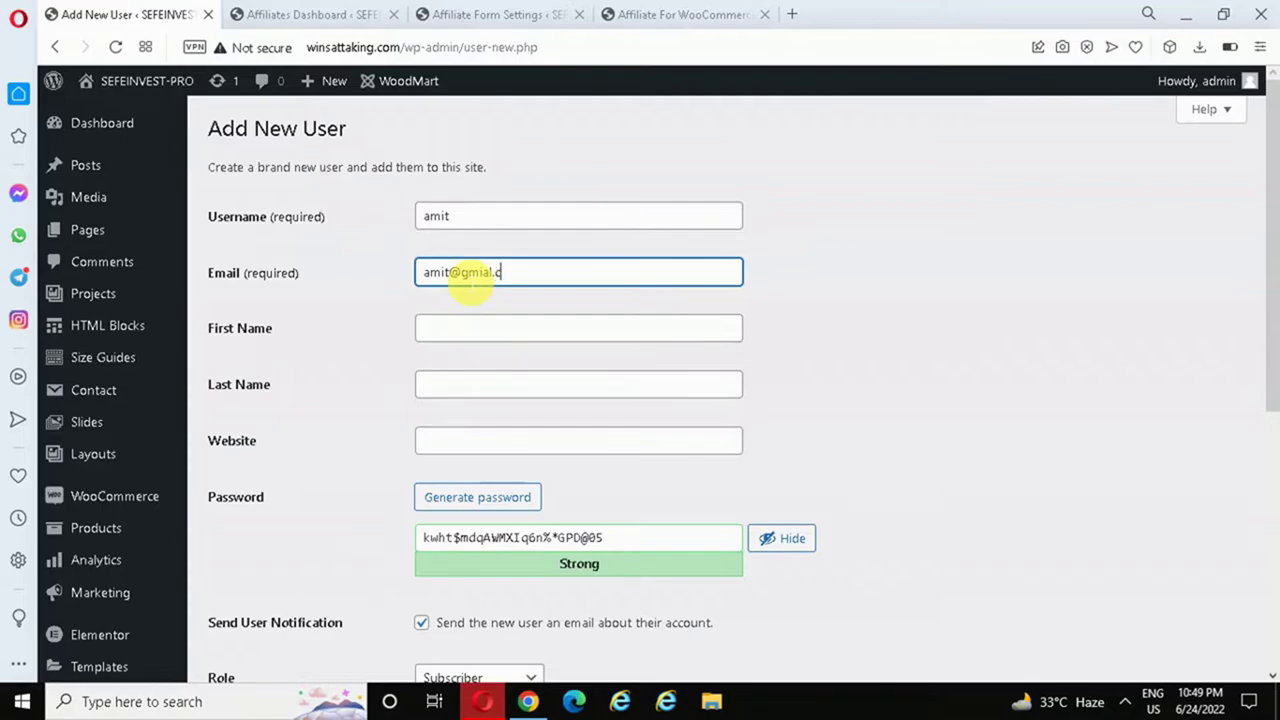
{"action": "left_click", "coordinate": [492, 272]}
{"action": "key", "text": "BackSpace"}
{"action": "key", "text": "BackSpace"}
{"action": "key", "text": "BackSpace"}
{"action": "type", "text": "a"}
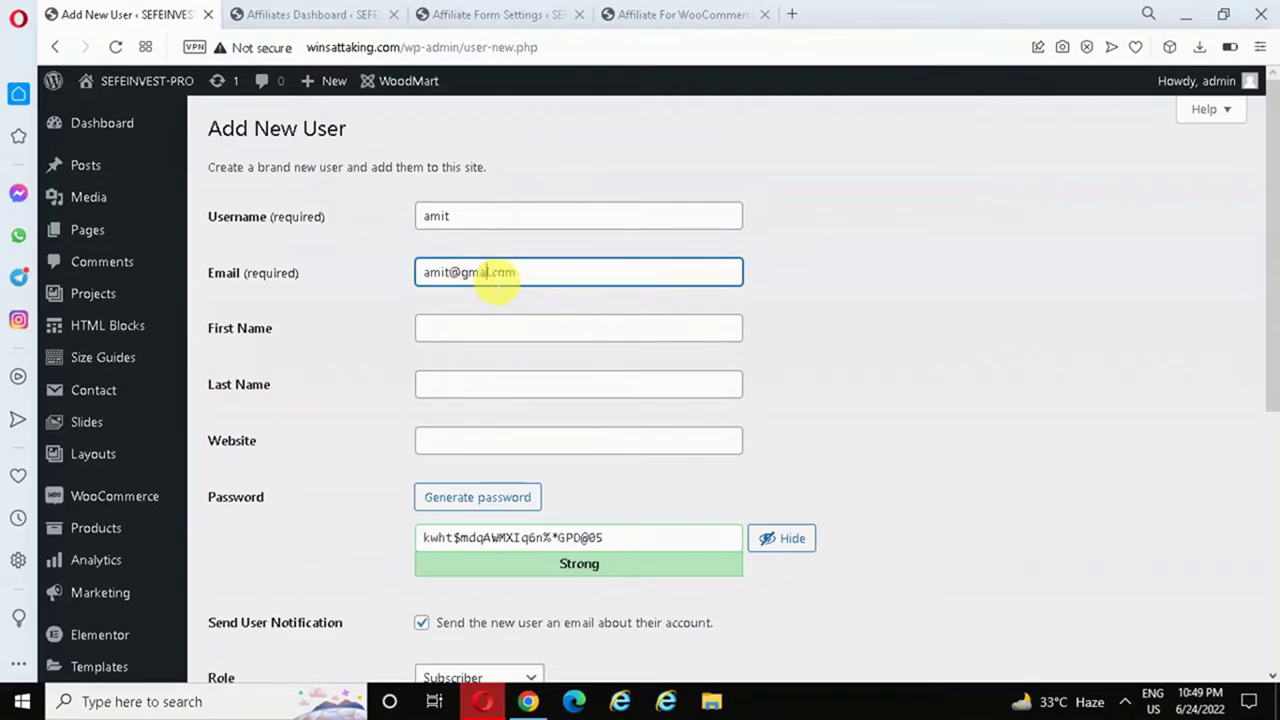
{"action": "type", "text": "il"}
{"action": "left_click", "coordinate": [568, 285]}
- Add the first and last name, disable Send User Notification, and create the Subscriber account
{"action": "left_click", "coordinate": [494, 338]}
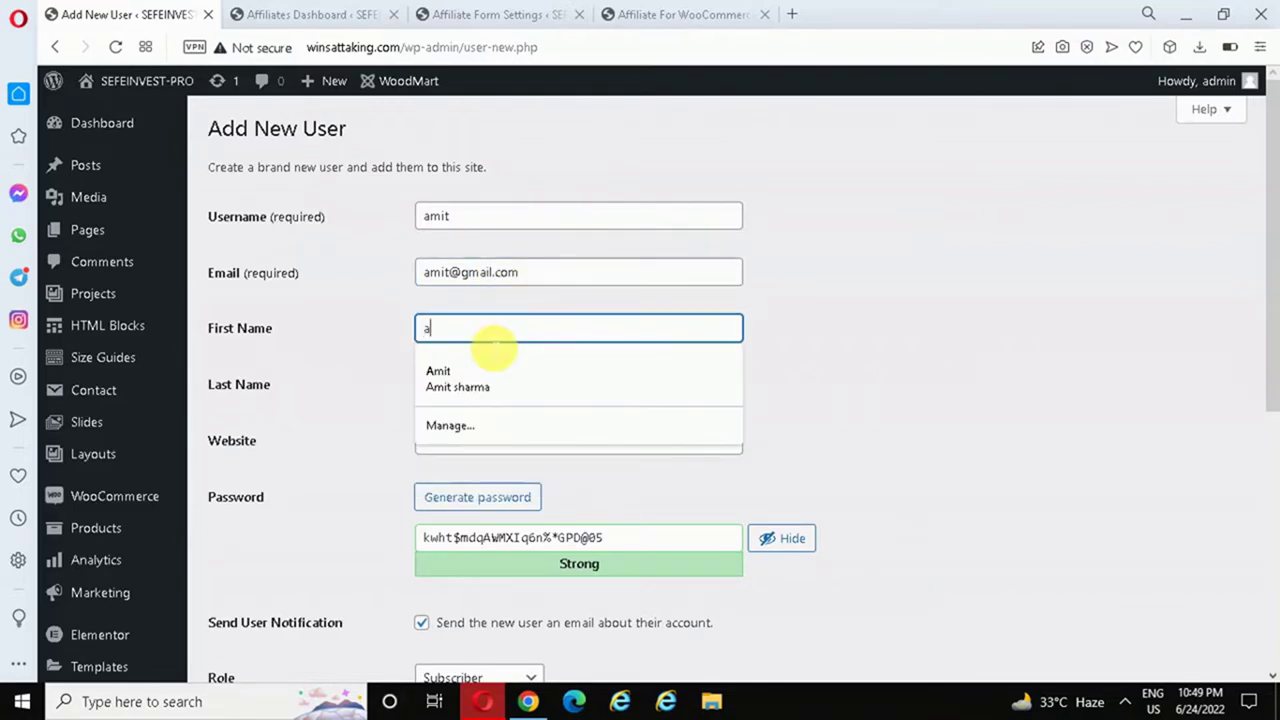
{"action": "left_click", "coordinate": [366, 333]}
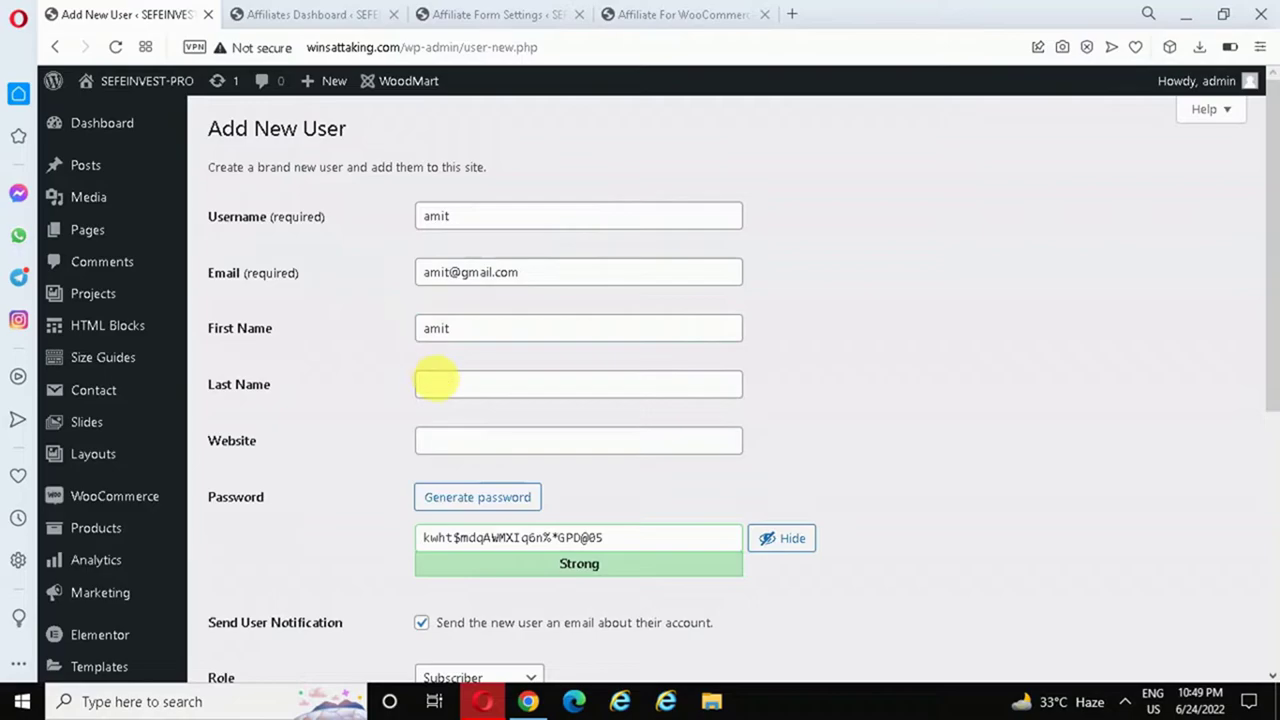
{"action": "left_click", "coordinate": [445, 388]}
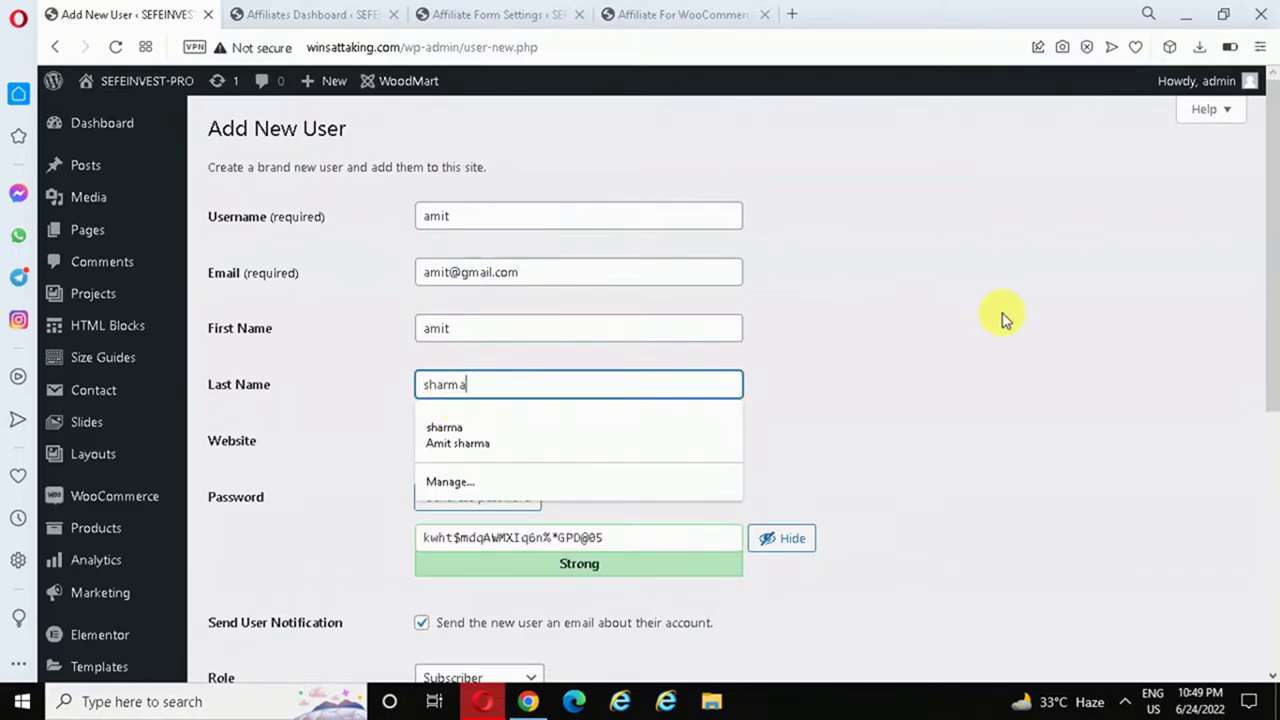
{"action": "left_click", "coordinate": [1003, 318]}
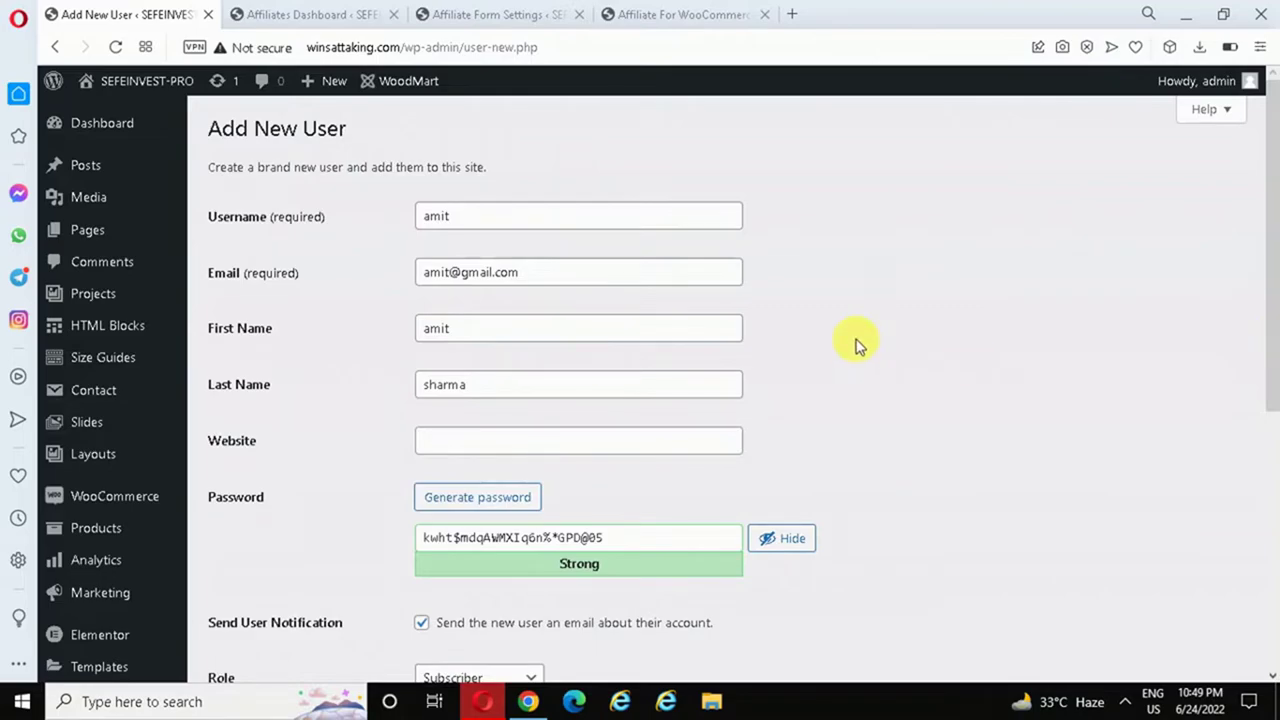
{"action": "scroll", "coordinate": [855, 345], "scroll_direction": "down", "scroll_amount": 2}
{"action": "left_click_drag", "start_coordinate": [606, 386], "coordinate": [371, 389]}
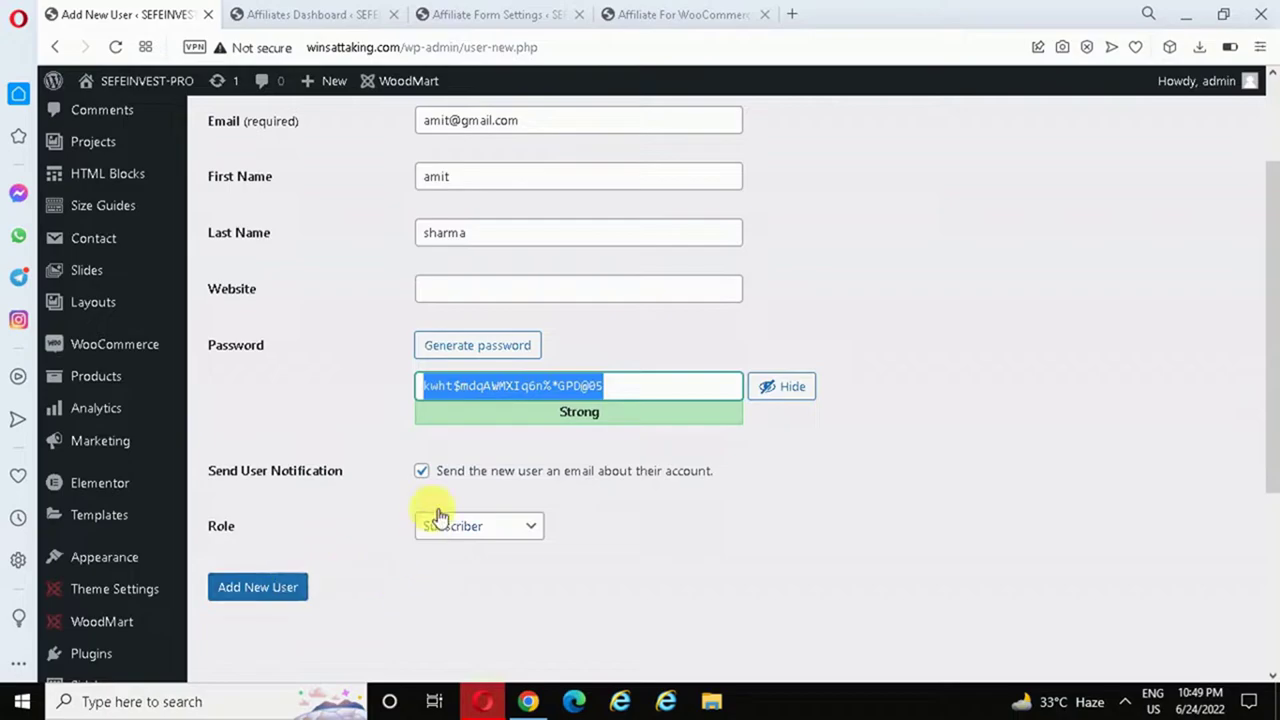
{"action": "left_click", "coordinate": [432, 474]}
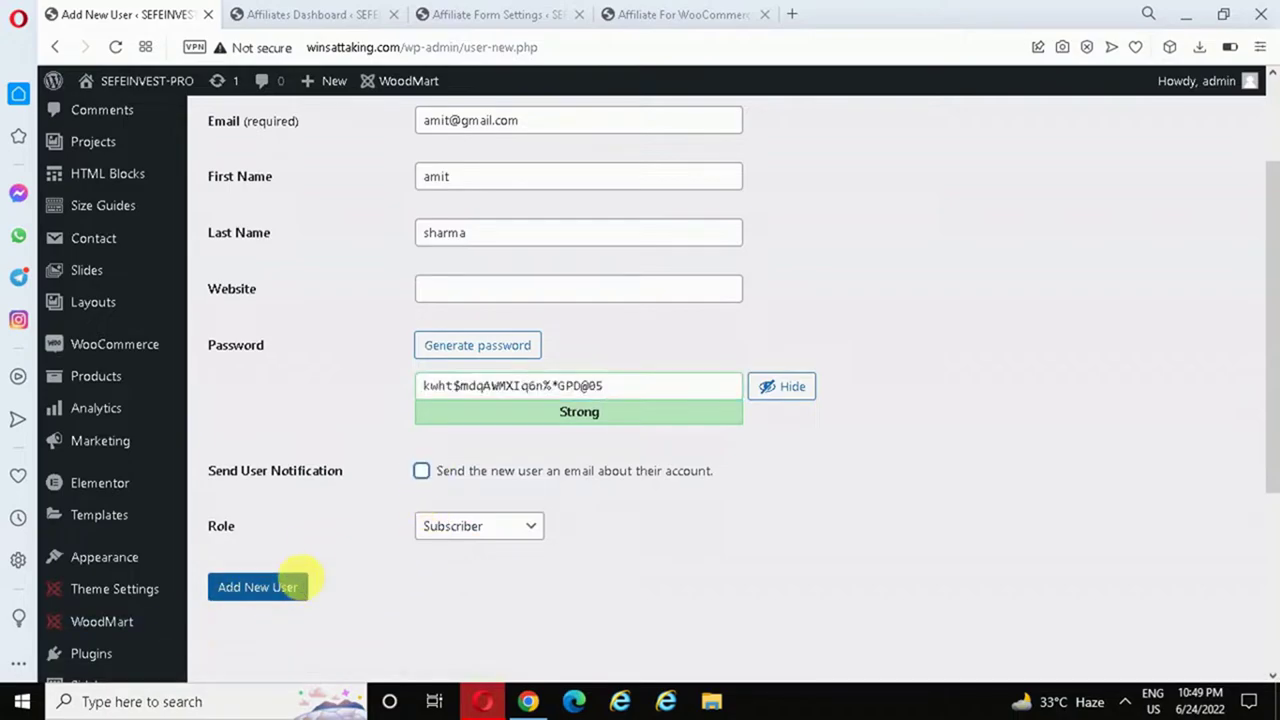
{"action": "left_click", "coordinate": [273, 587]}
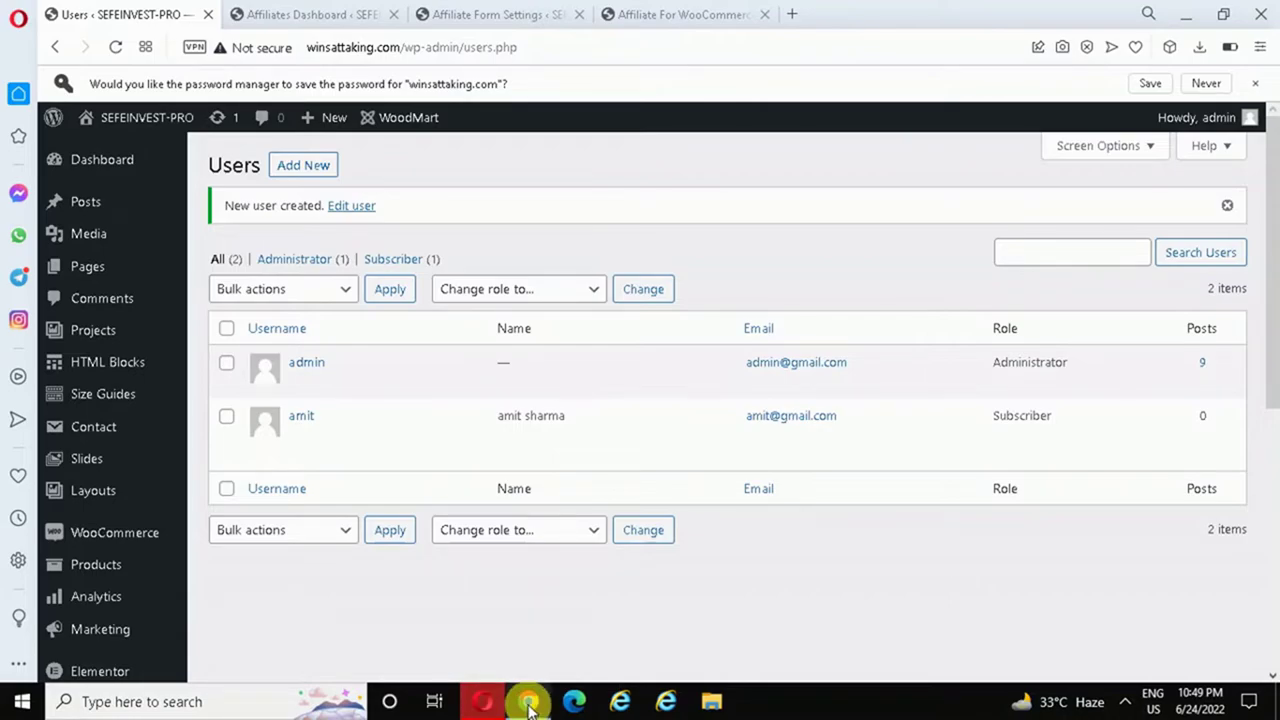
- Open Products > All Products in the WordPress admin after briefly switching browser windows
{"action": "left_click", "coordinate": [526, 702]}
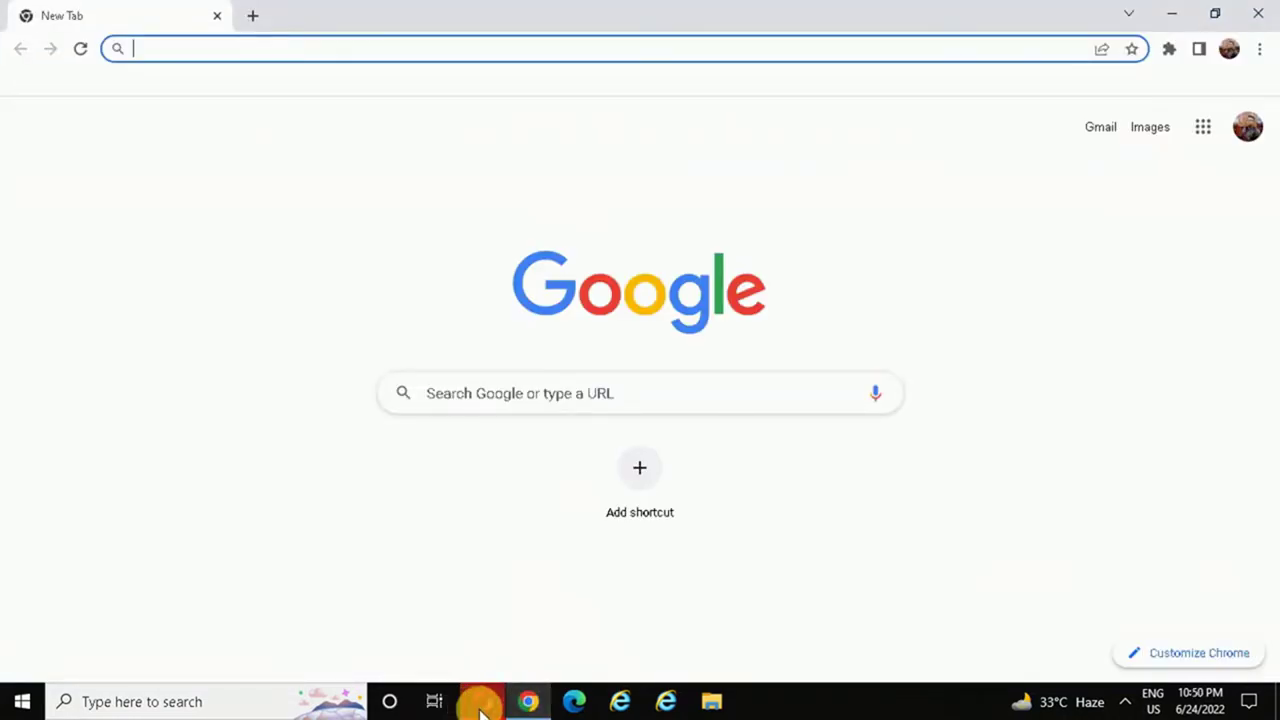
{"action": "left_click", "coordinate": [482, 702]}
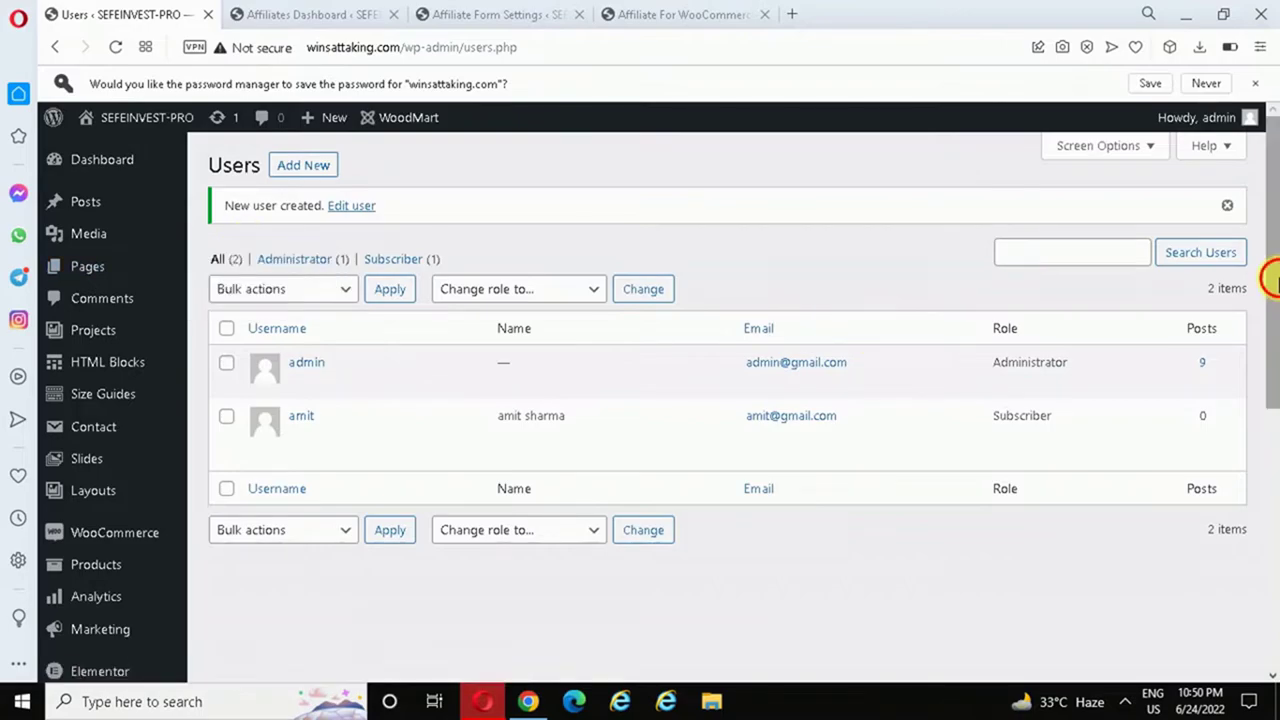
{"action": "scroll", "coordinate": [1272, 385], "scroll_direction": "down", "scroll_amount": 2}
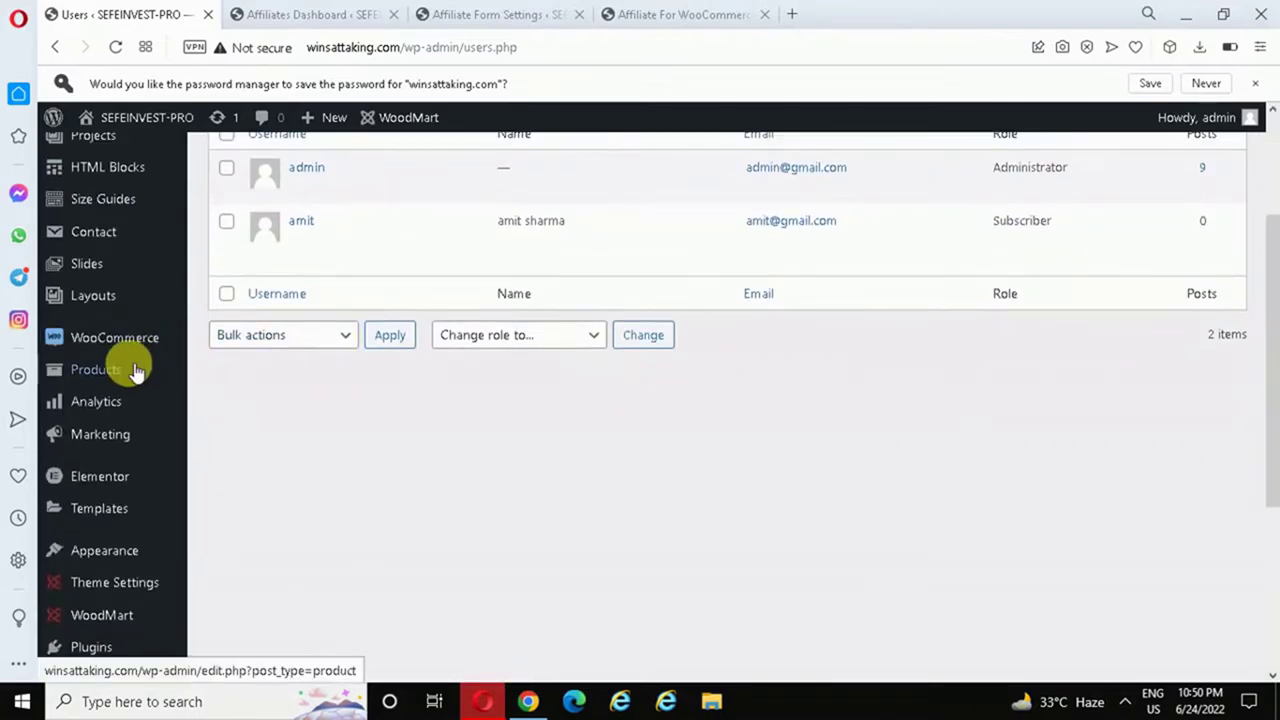
{"action": "mouse_move", "coordinate": [131, 368]}
{"action": "left_click", "coordinate": [255, 373]}
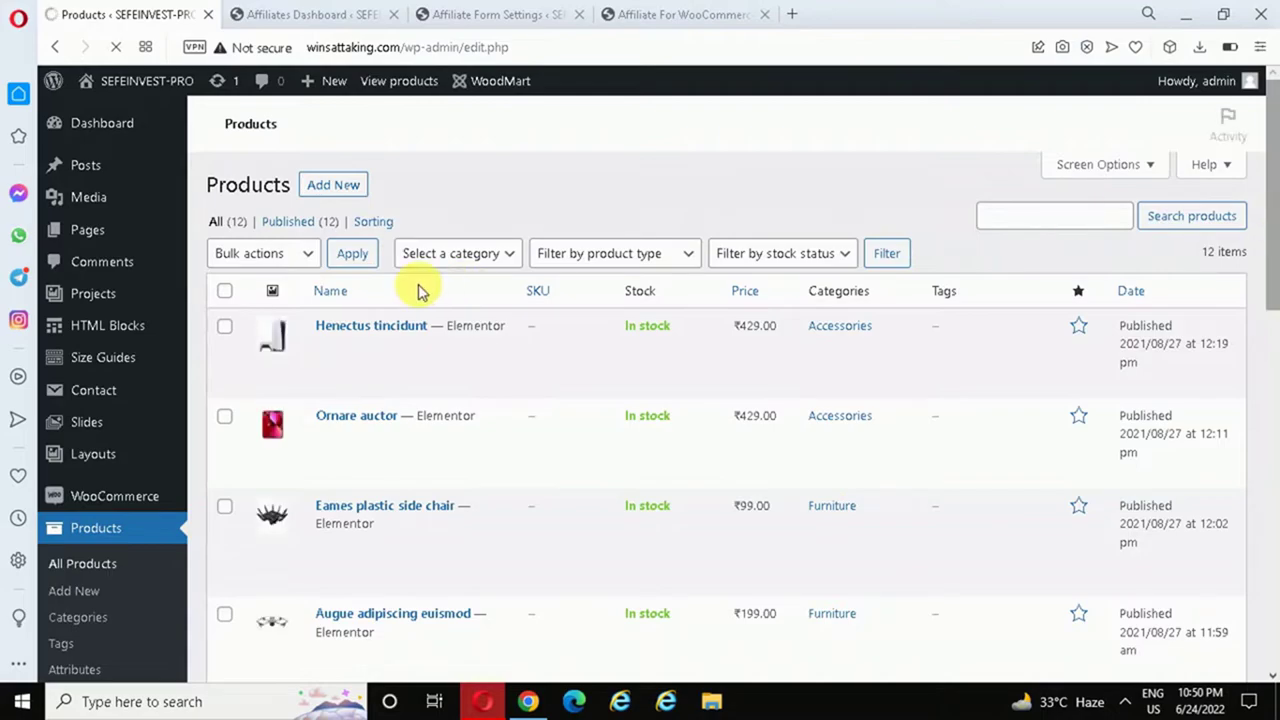
- Change Henectus tincidunt's regular price from 429 to 100 and update the product
{"action": "mouse_move", "coordinate": [337, 332]}
{"action": "left_click", "coordinate": [373, 346]}
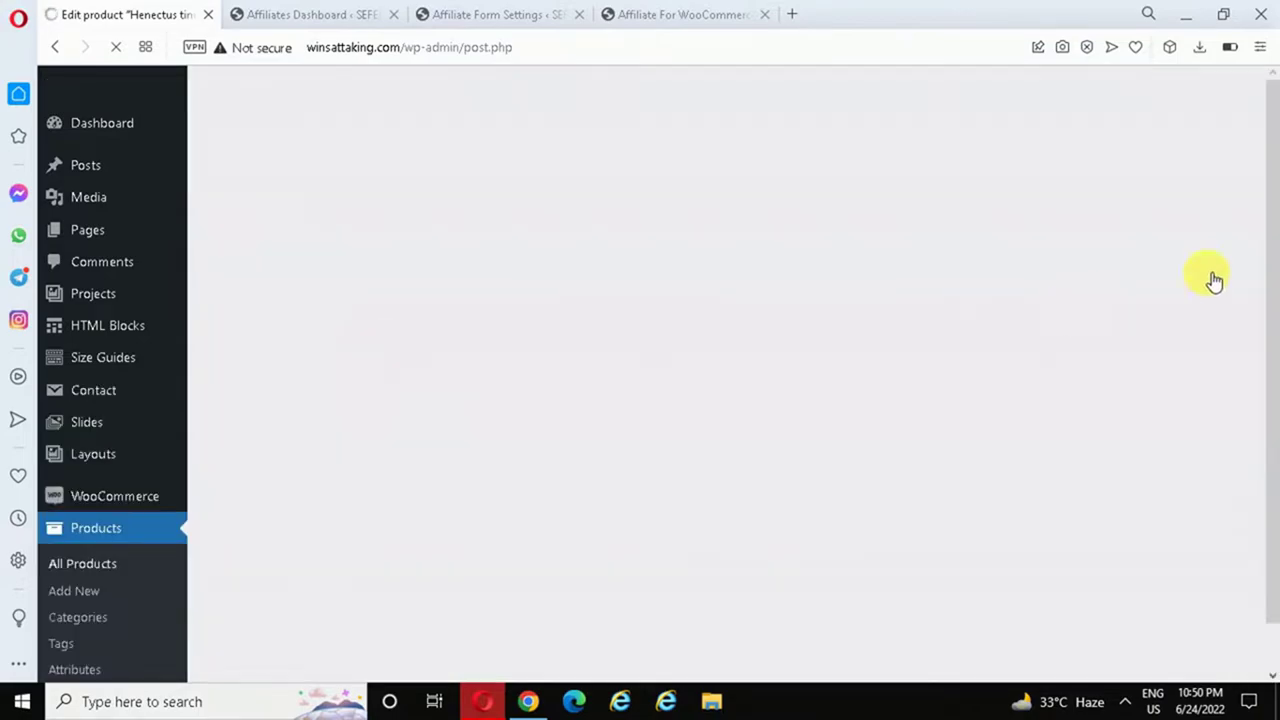
{"action": "scroll", "coordinate": [686, 300], "scroll_direction": "down", "scroll_amount": 5}
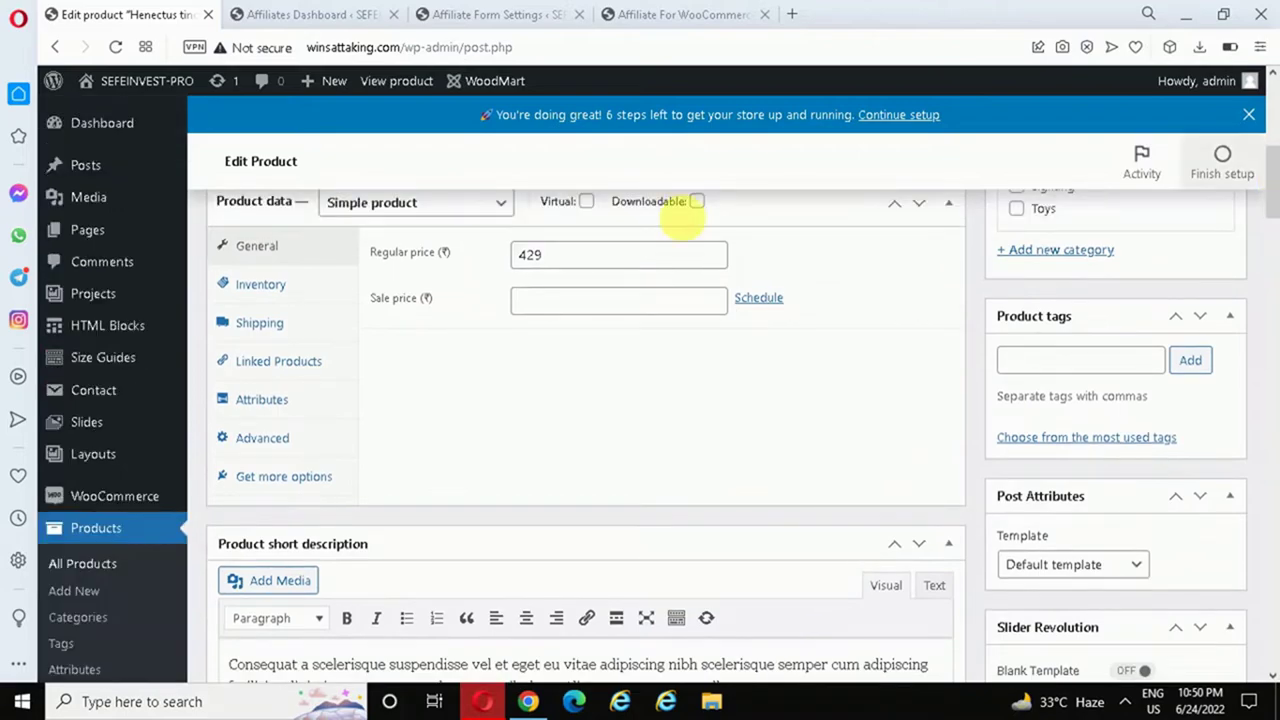
{"action": "left_click_drag", "start_coordinate": [583, 262], "coordinate": [257, 249]}
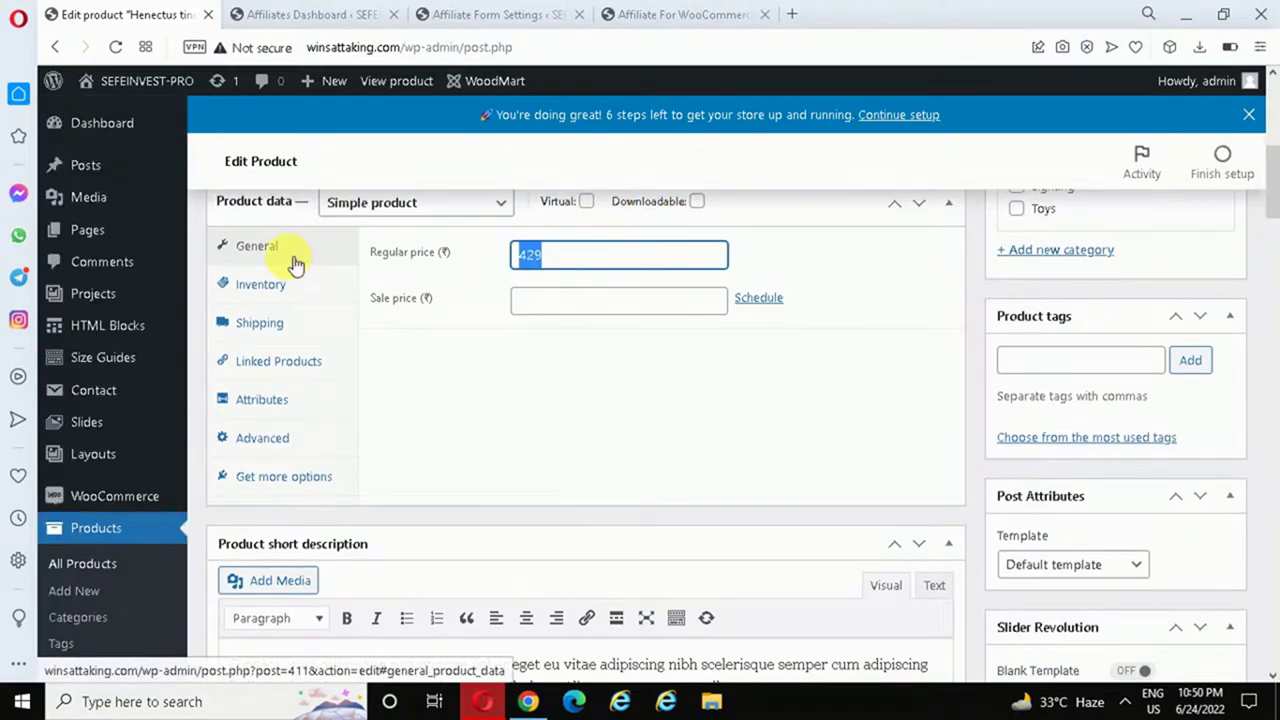
{"action": "type", "text": "100"}
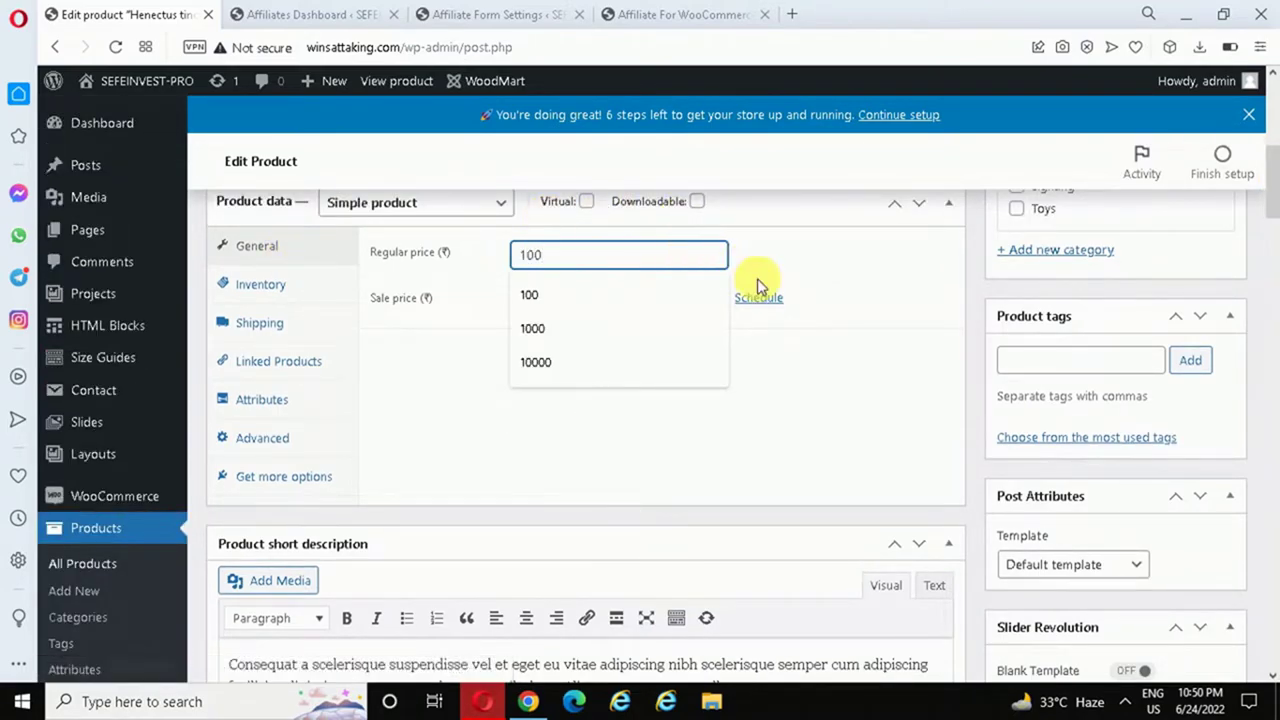
{"action": "left_click", "coordinate": [936, 280]}
{"action": "scroll", "coordinate": [1249, 166], "scroll_direction": "up", "scroll_amount": 4}
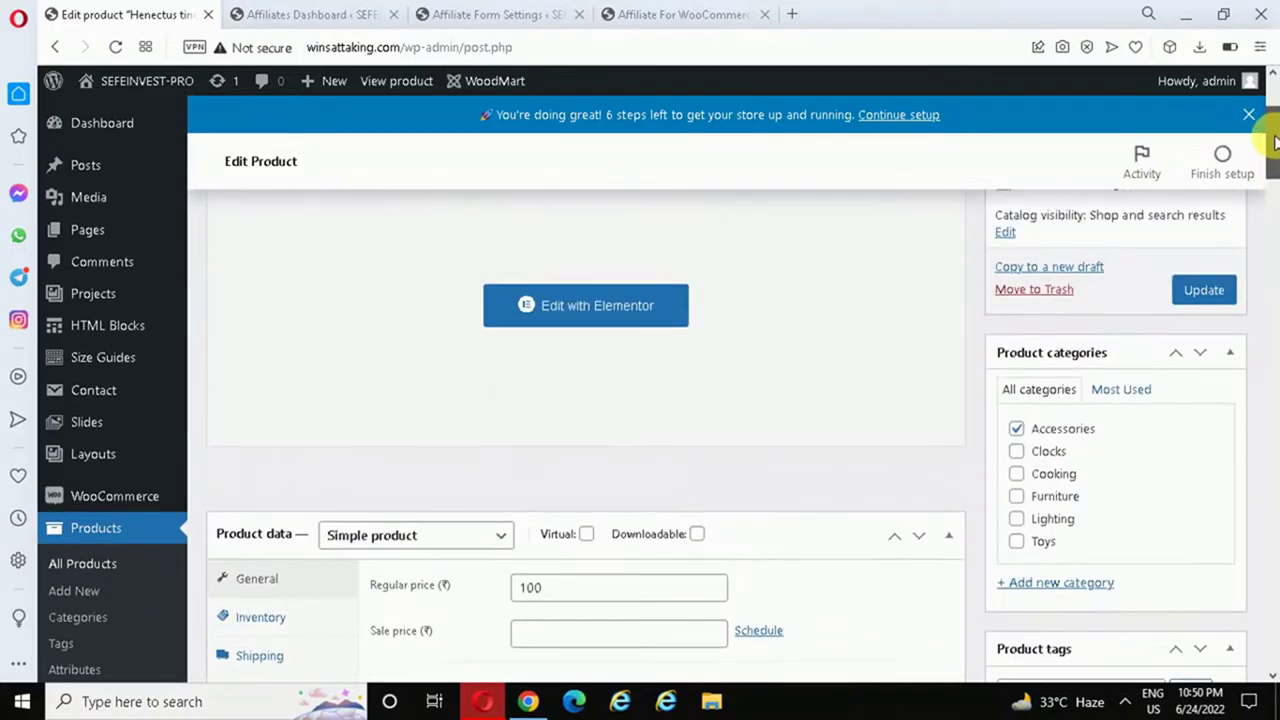
{"action": "left_click", "coordinate": [1204, 299]}
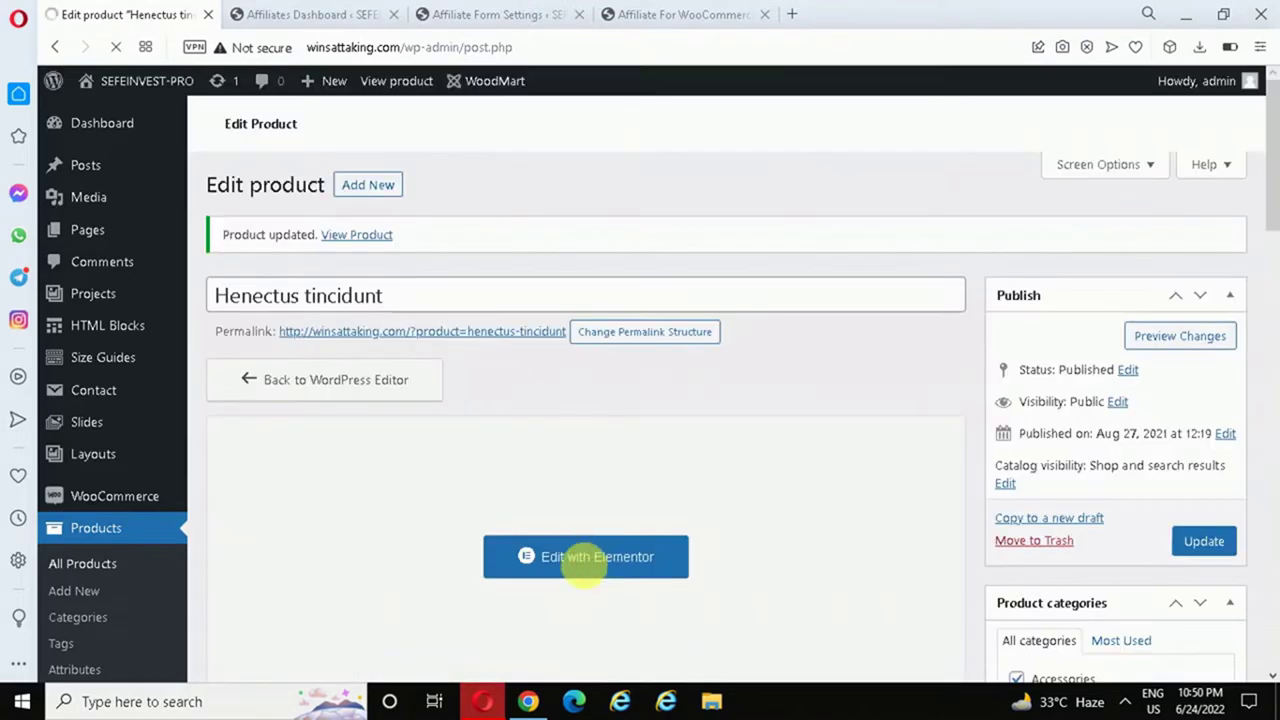
{"action": "left_click", "coordinate": [528, 702]}
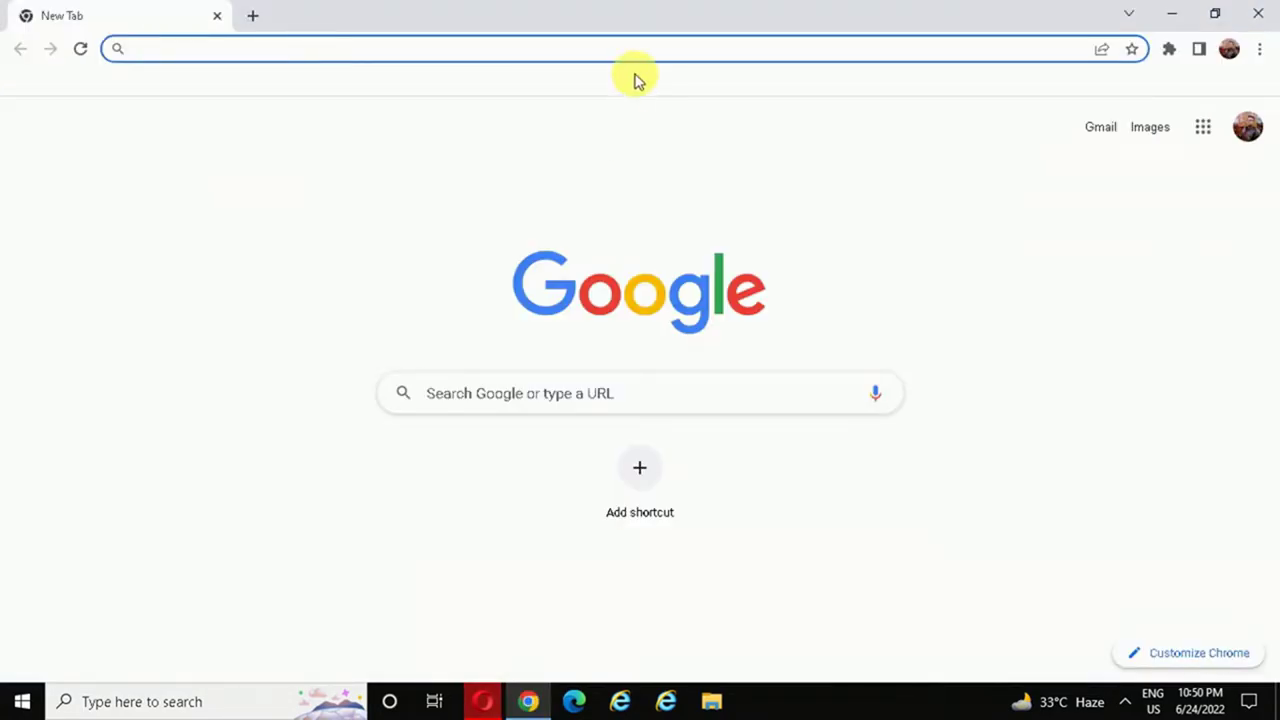
- Load winsattaking.com and log in with the new subscriber's username and saved password
{"action": "type", "text": "w"}
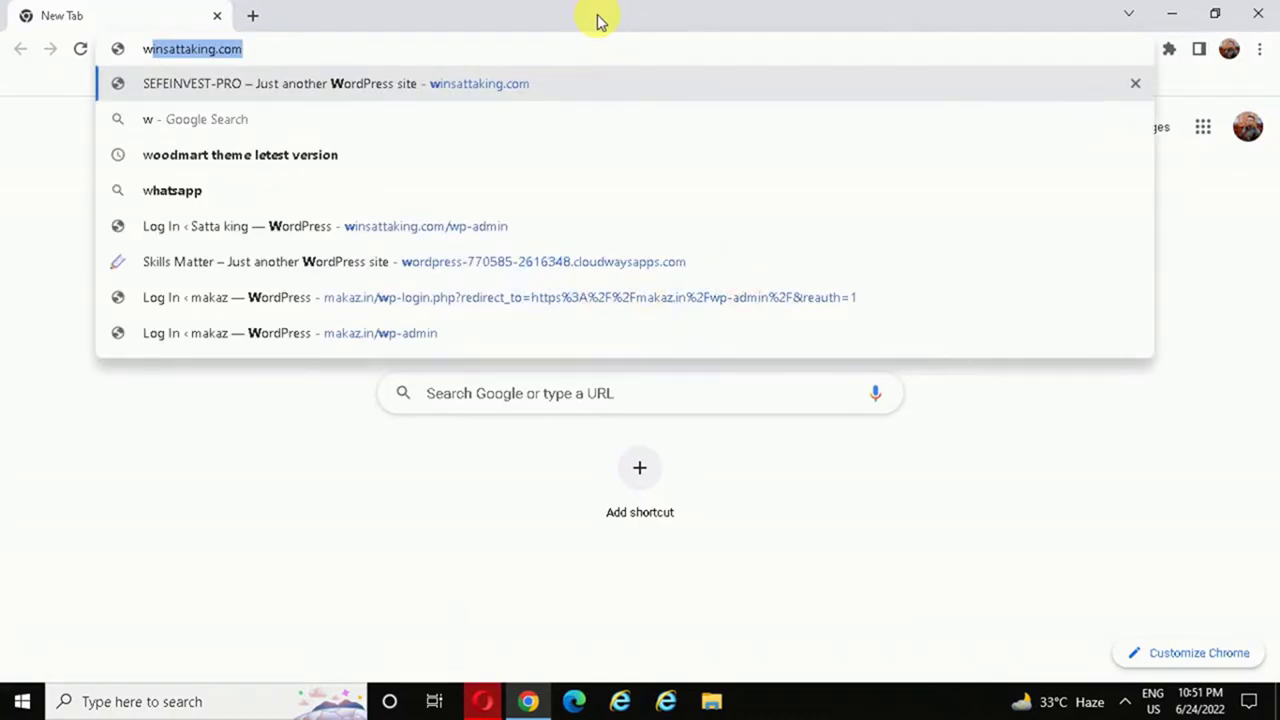
{"action": "key", "text": "Return"}
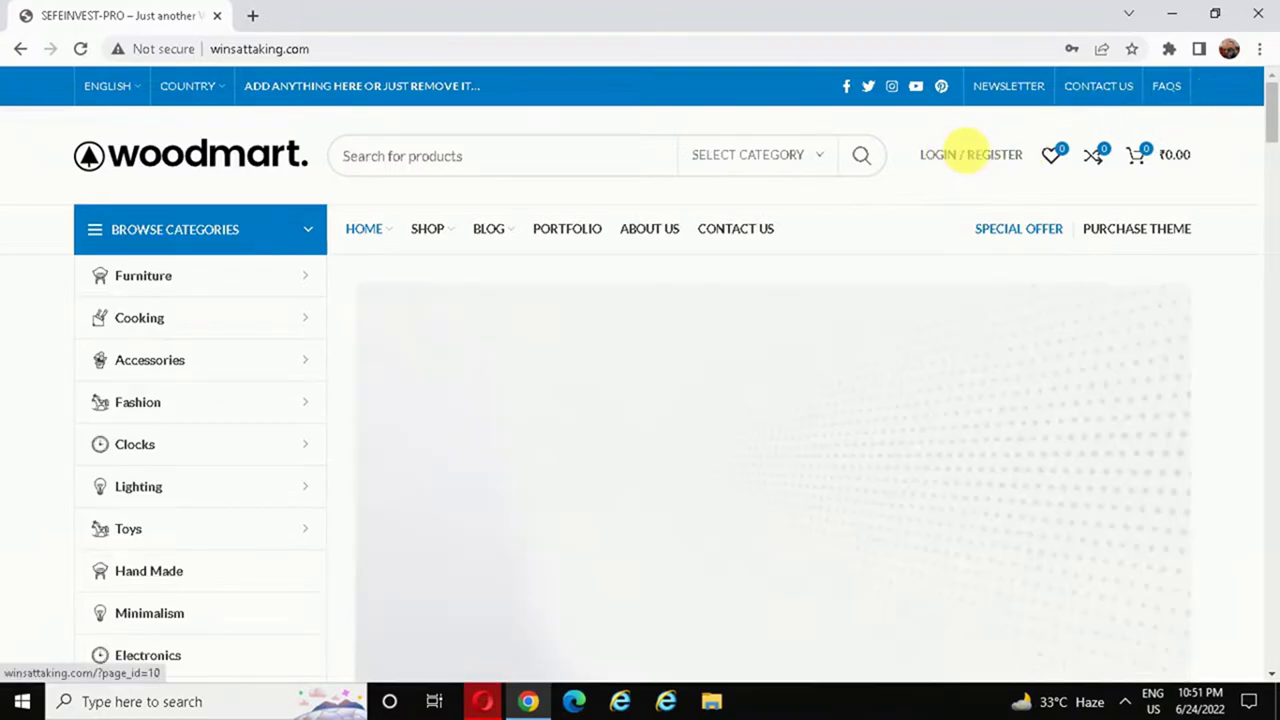
{"action": "left_click", "coordinate": [962, 155]}
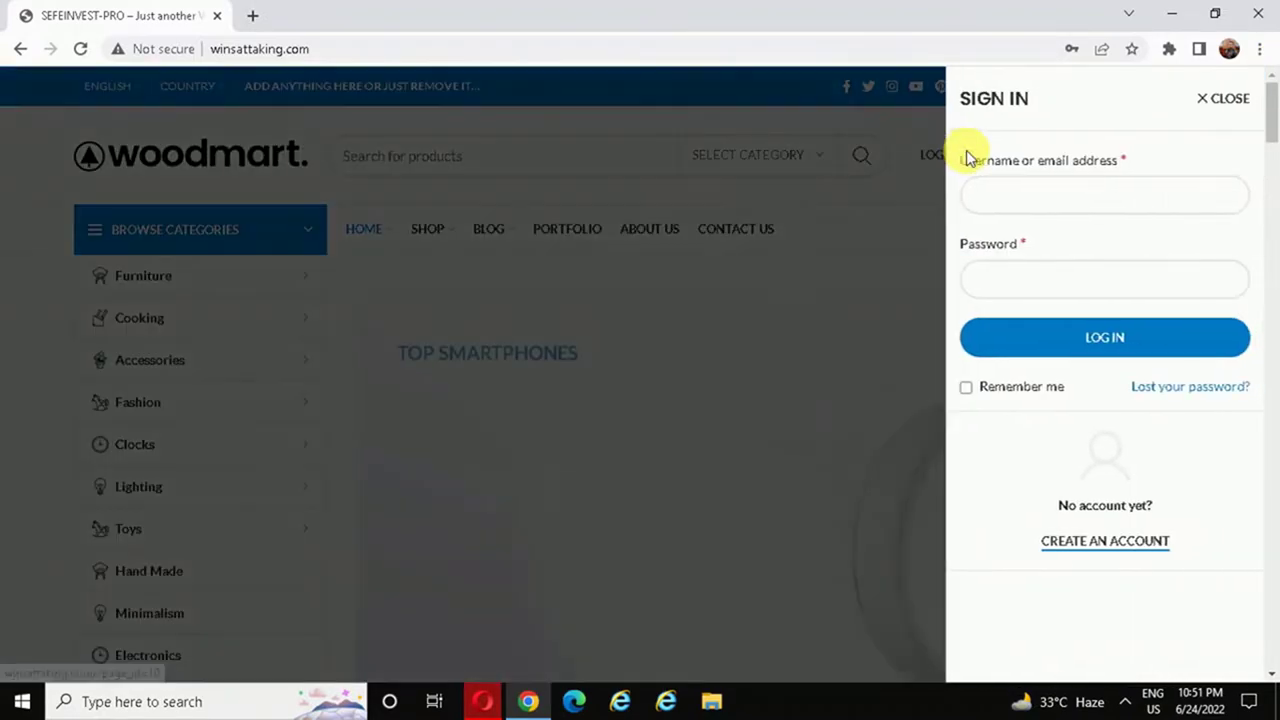
{"action": "left_click", "coordinate": [1062, 197]}
{"action": "type", "text": "amit"}
{"action": "left_click", "coordinate": [1008, 281]}
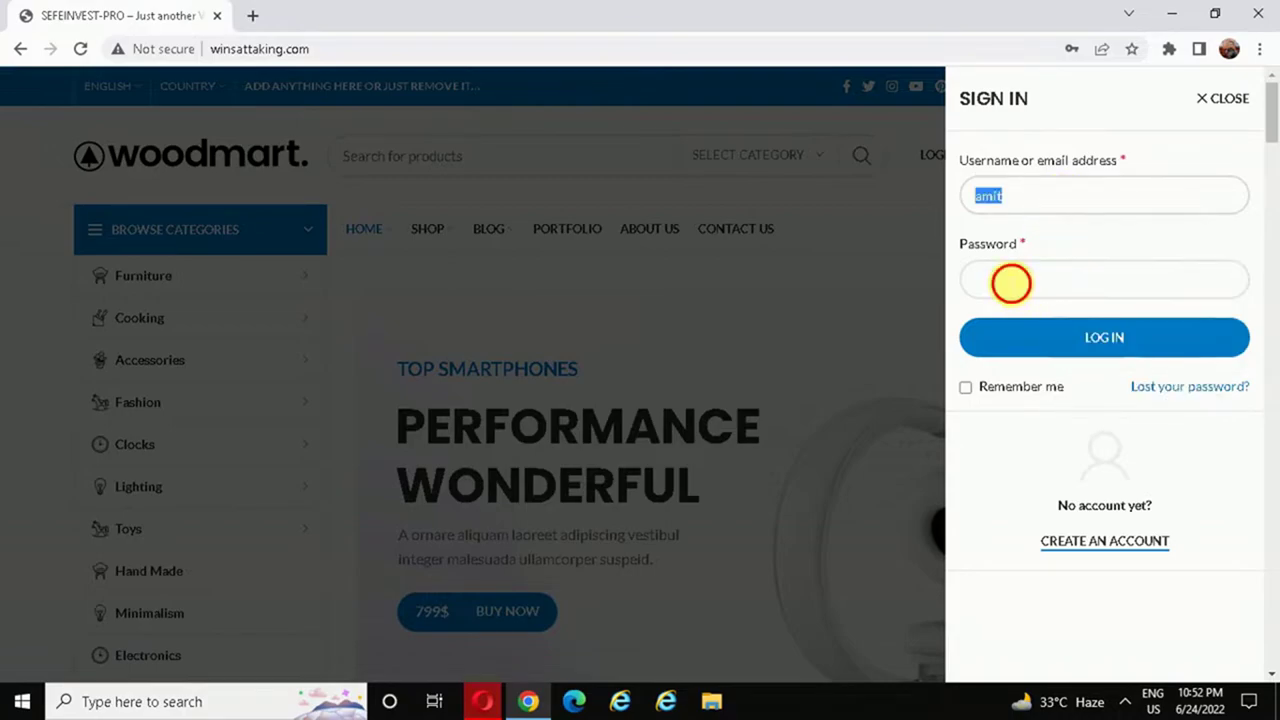
{"action": "key", "text": "ctrl+v"}
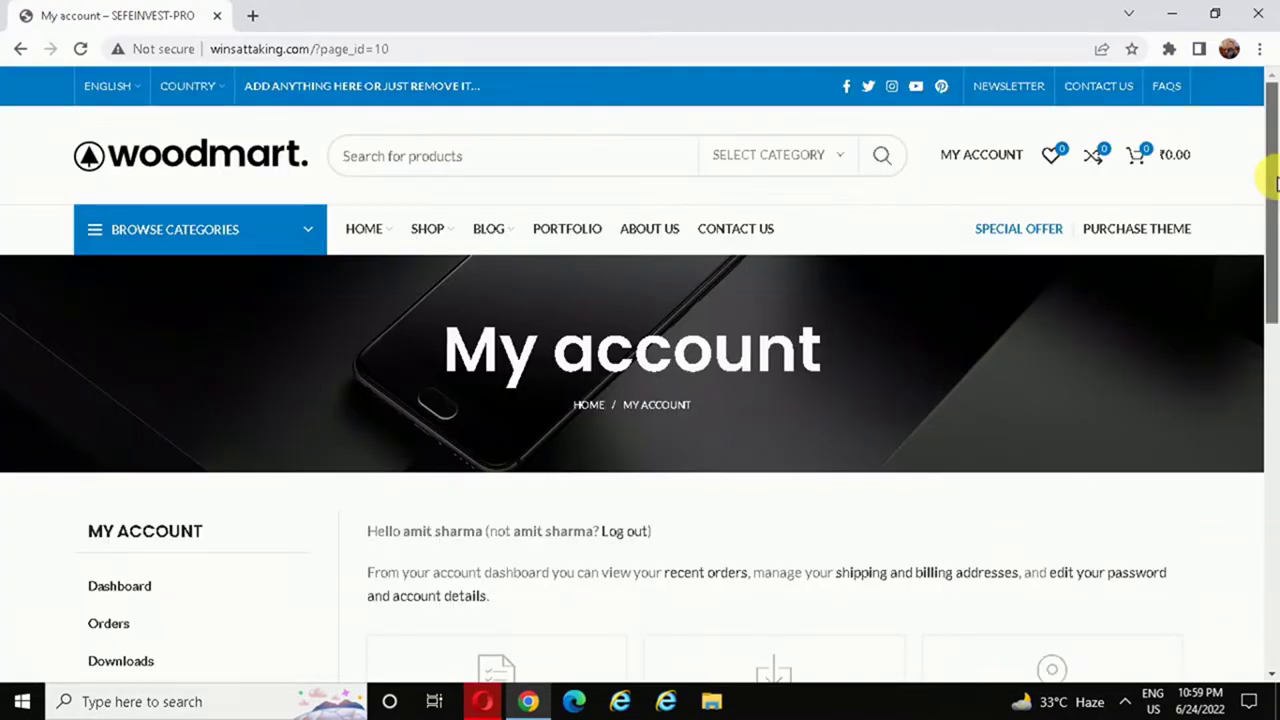
{"action": "scroll", "coordinate": [1266, 190], "scroll_direction": "down", "scroll_amount": 1}
{"action": "left_click_drag", "start_coordinate": [1272, 228], "coordinate": [1268, 308]}
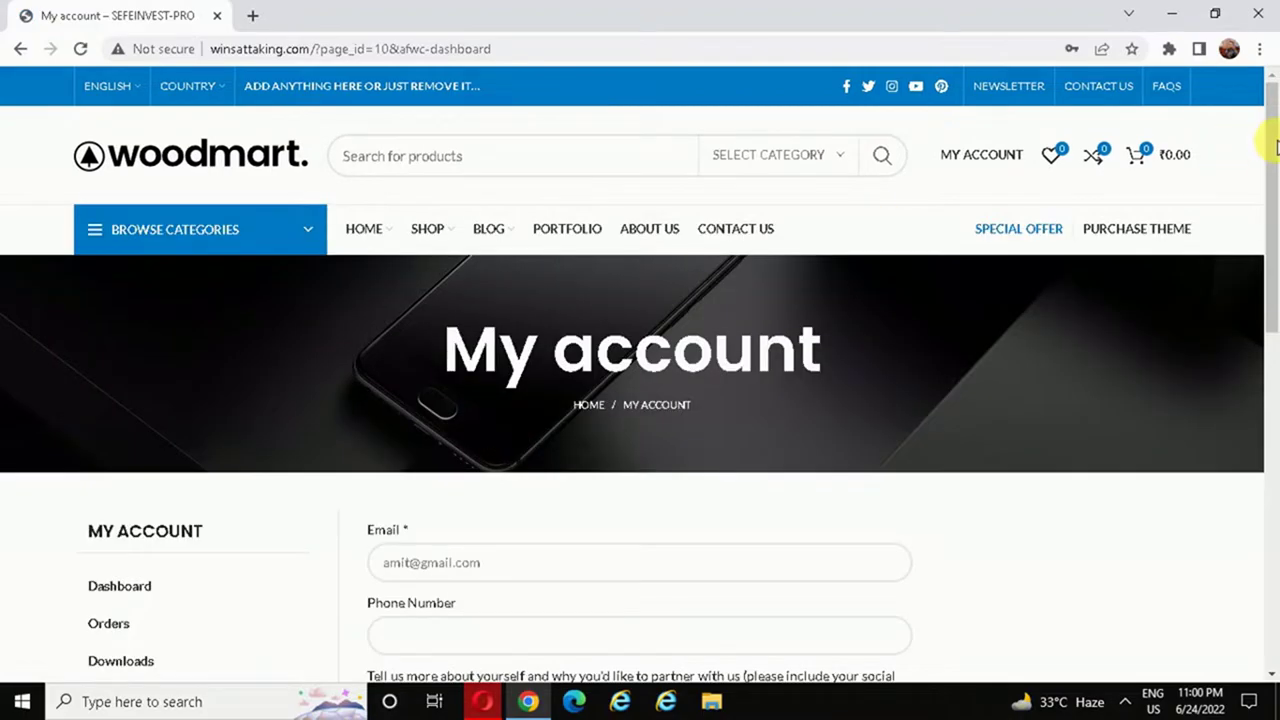
- Submit the affiliate registration with a phone number, description and the terms accepted
{"action": "left_click_drag", "start_coordinate": [1271, 205], "coordinate": [1268, 271]}
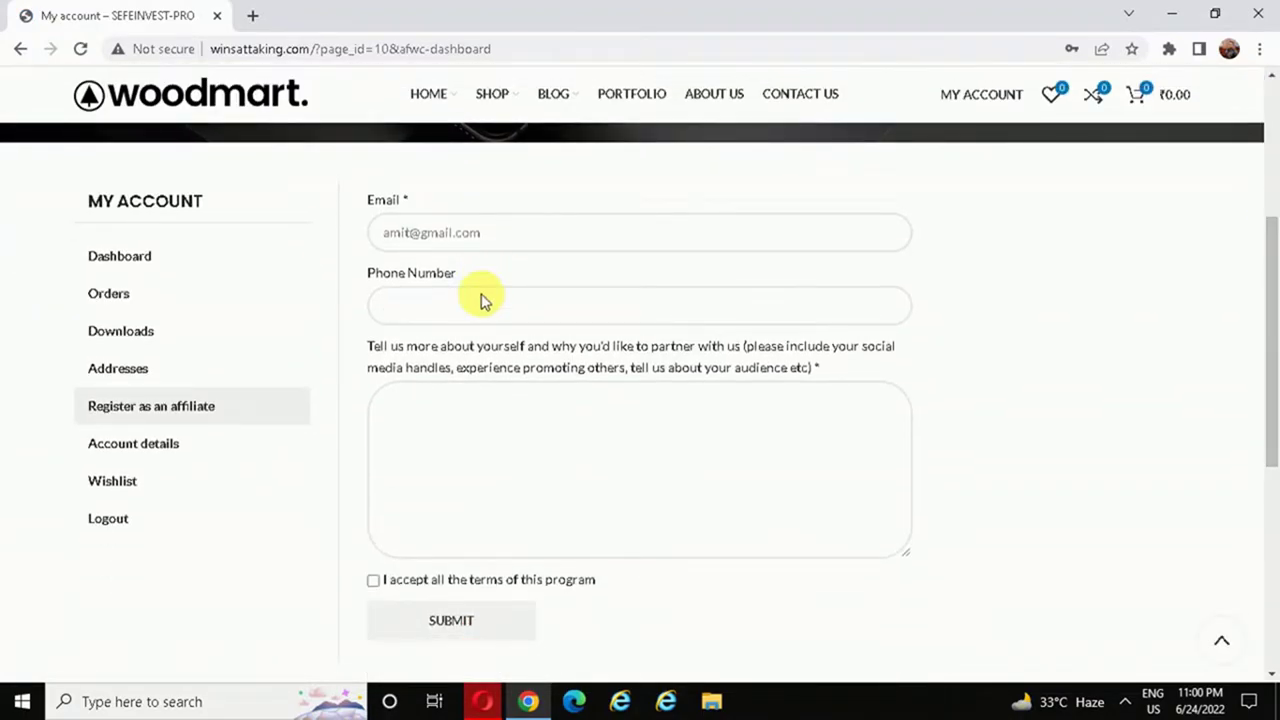
{"action": "left_click", "coordinate": [436, 308]}
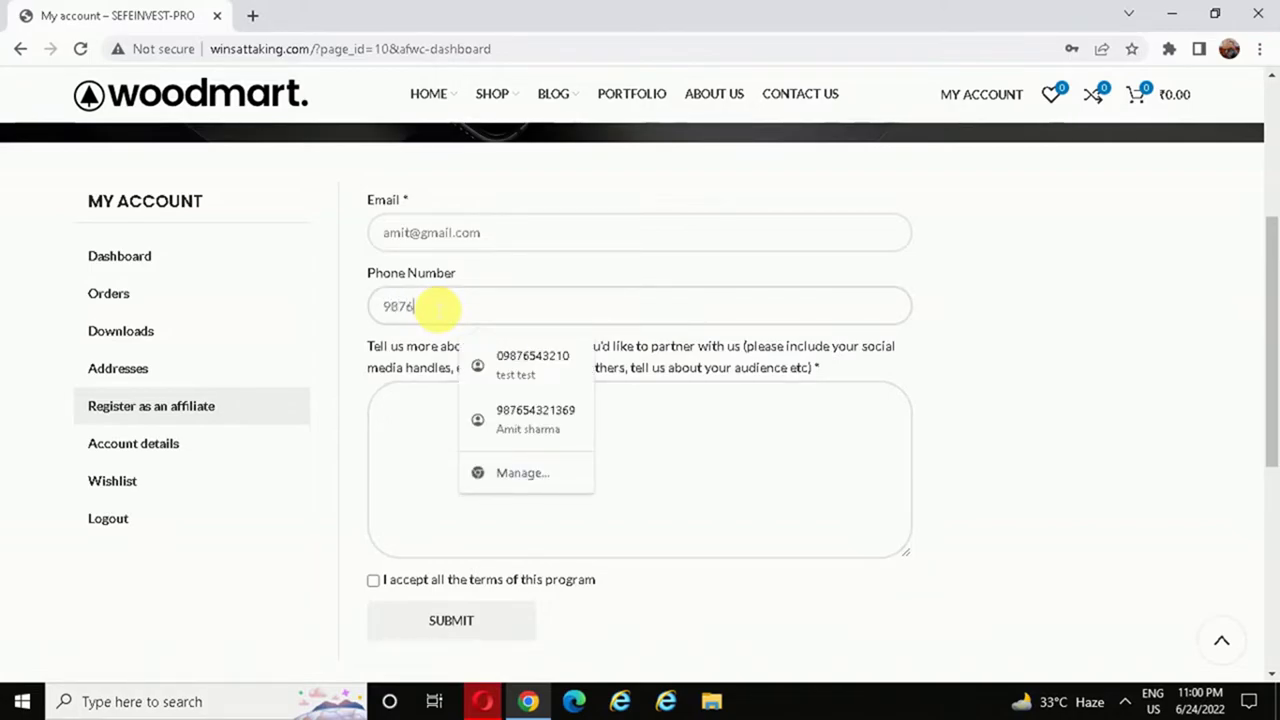
{"action": "type", "text": "9876543210"}
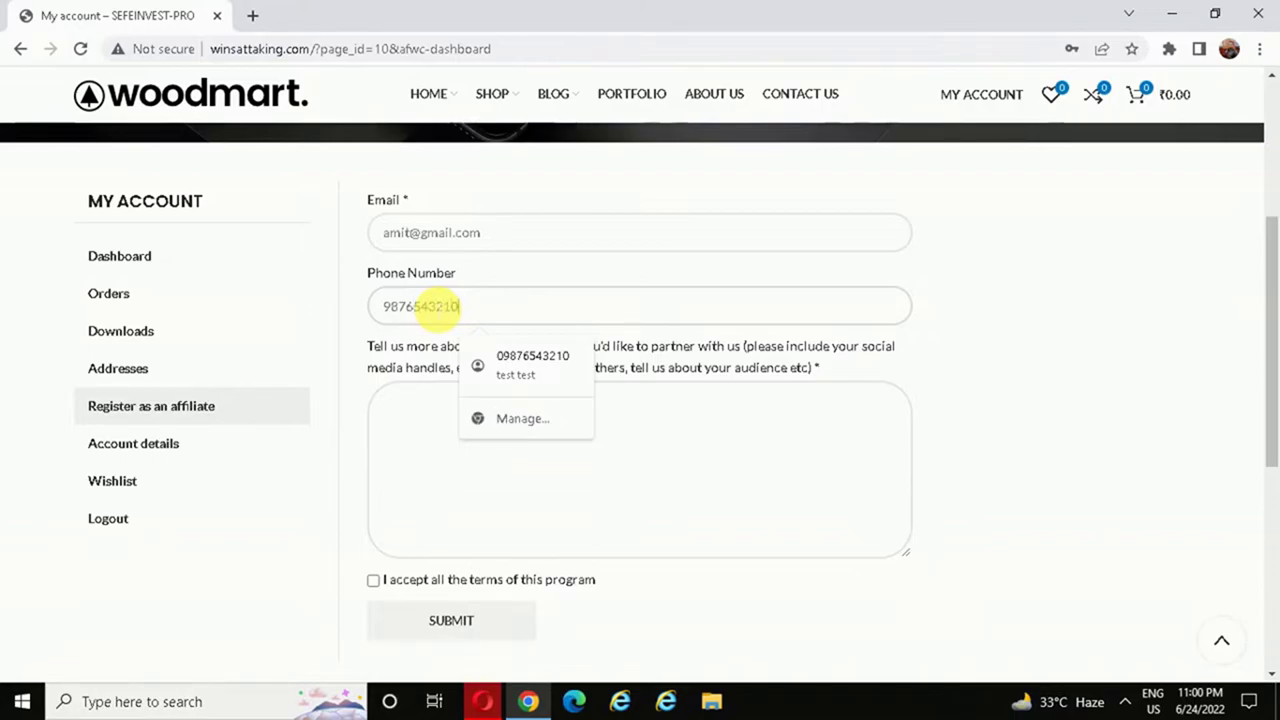
{"action": "left_click", "coordinate": [487, 520]}
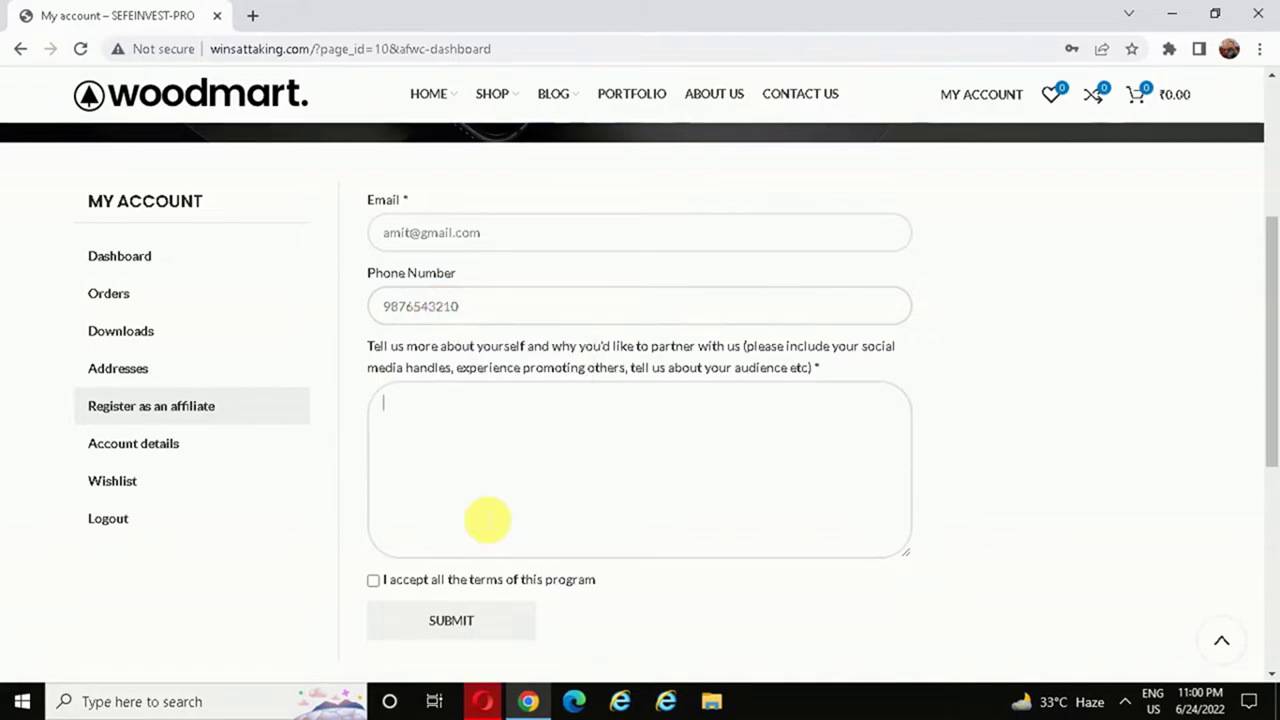
{"action": "scroll", "coordinate": [1271, 286], "scroll_direction": "down", "scroll_amount": 2}
{"action": "left_click", "coordinate": [405, 413]}
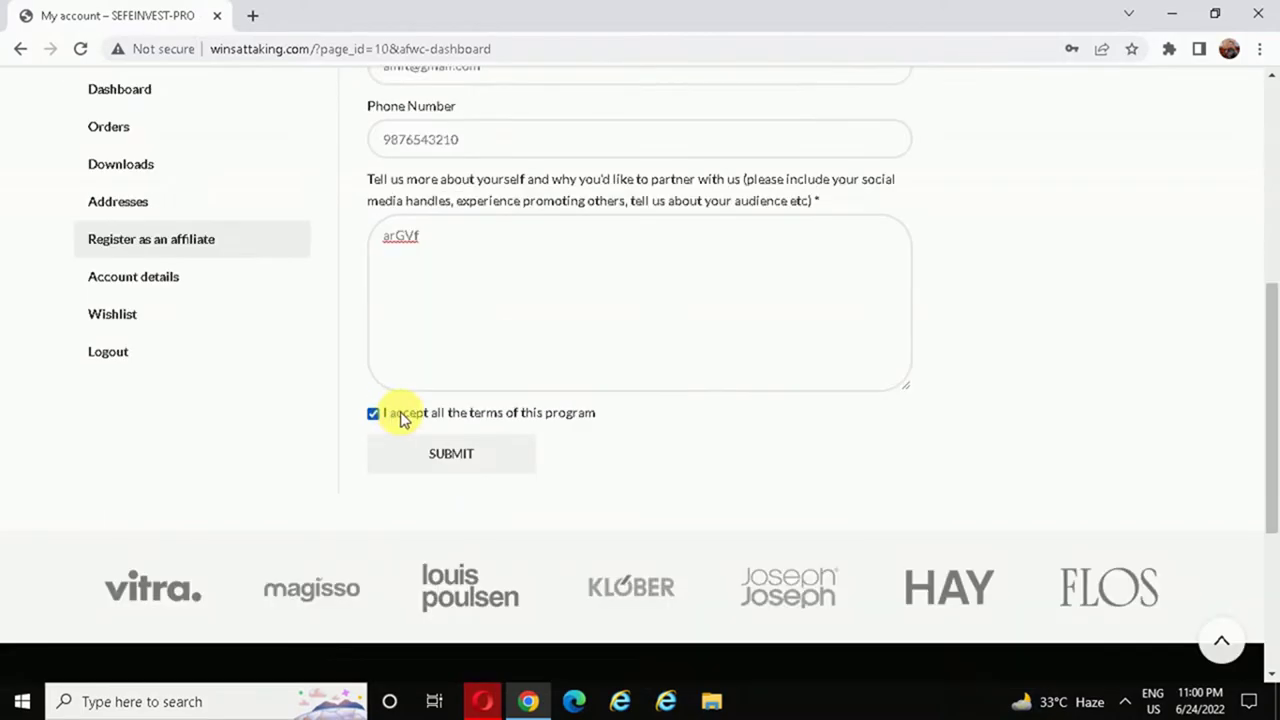
{"action": "left_click", "coordinate": [449, 456]}
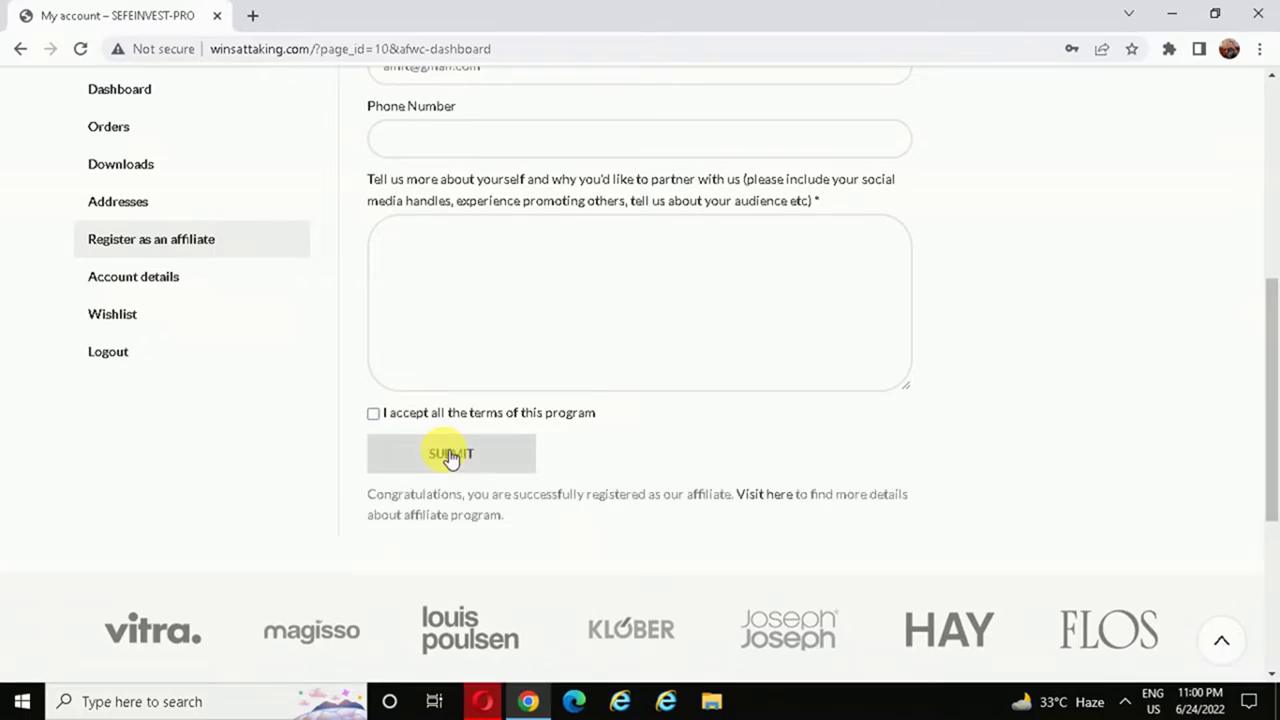
{"action": "left_click_drag", "start_coordinate": [1271, 363], "coordinate": [1272, 288]}
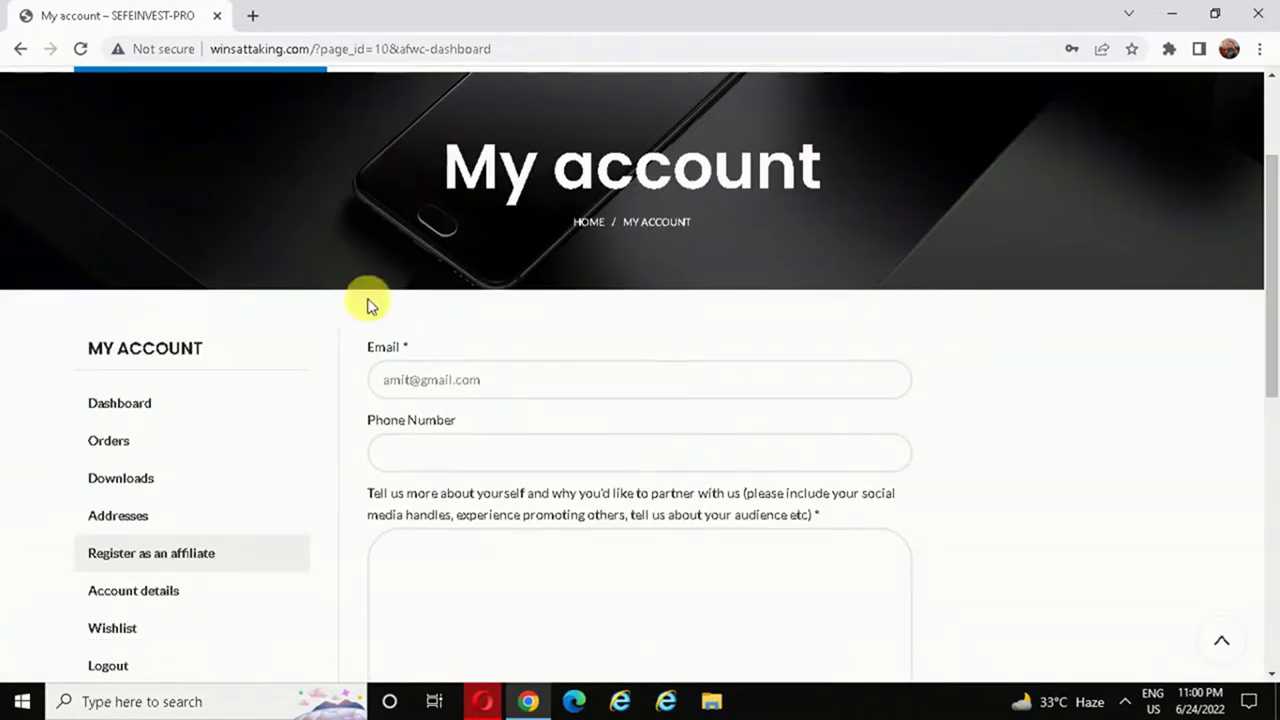
- Reload My account and review the Affiliate Reports: ₹0.00 commission, no referrals or payouts
{"action": "left_click", "coordinate": [83, 49]}
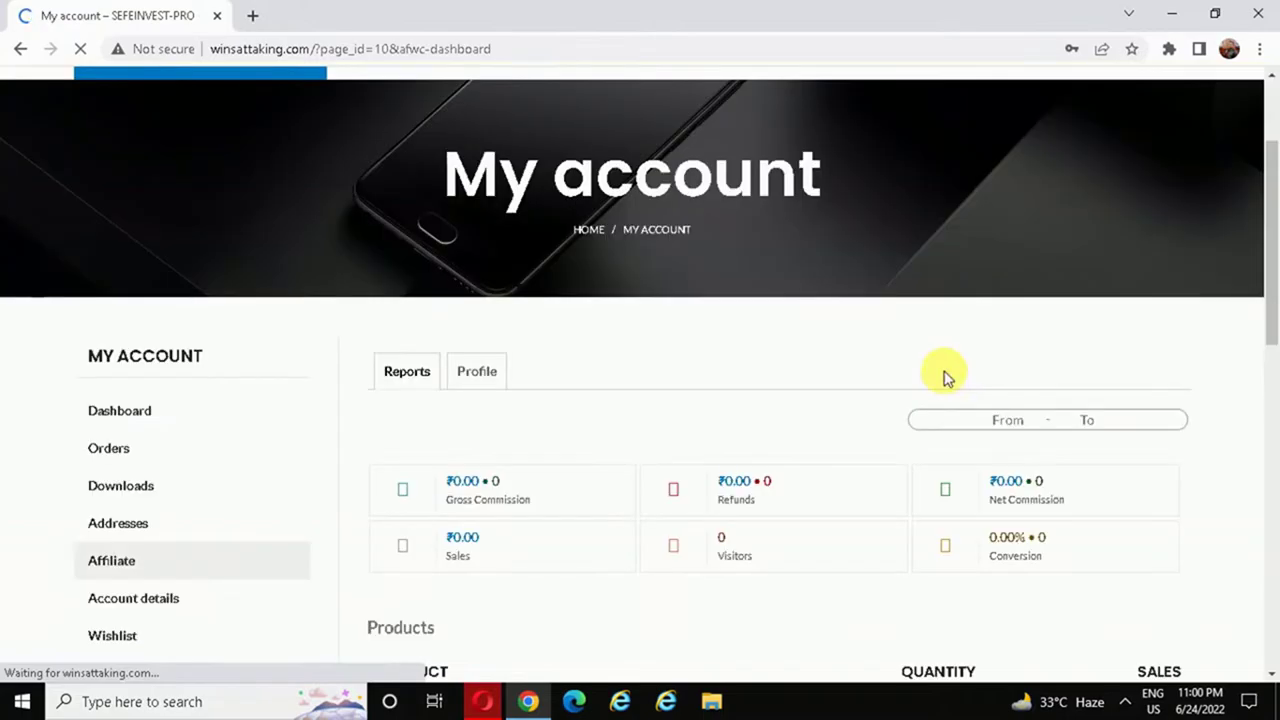
{"action": "scroll", "coordinate": [672, 490], "scroll_direction": "down", "scroll_amount": 3}
{"action": "mouse_move", "coordinate": [1270, 326]}
{"action": "left_mouse_down"}
{"action": "mouse_move", "coordinate": [1271, 237]}
{"action": "mouse_move", "coordinate": [1271, 314]}
{"action": "left_mouse_up"}
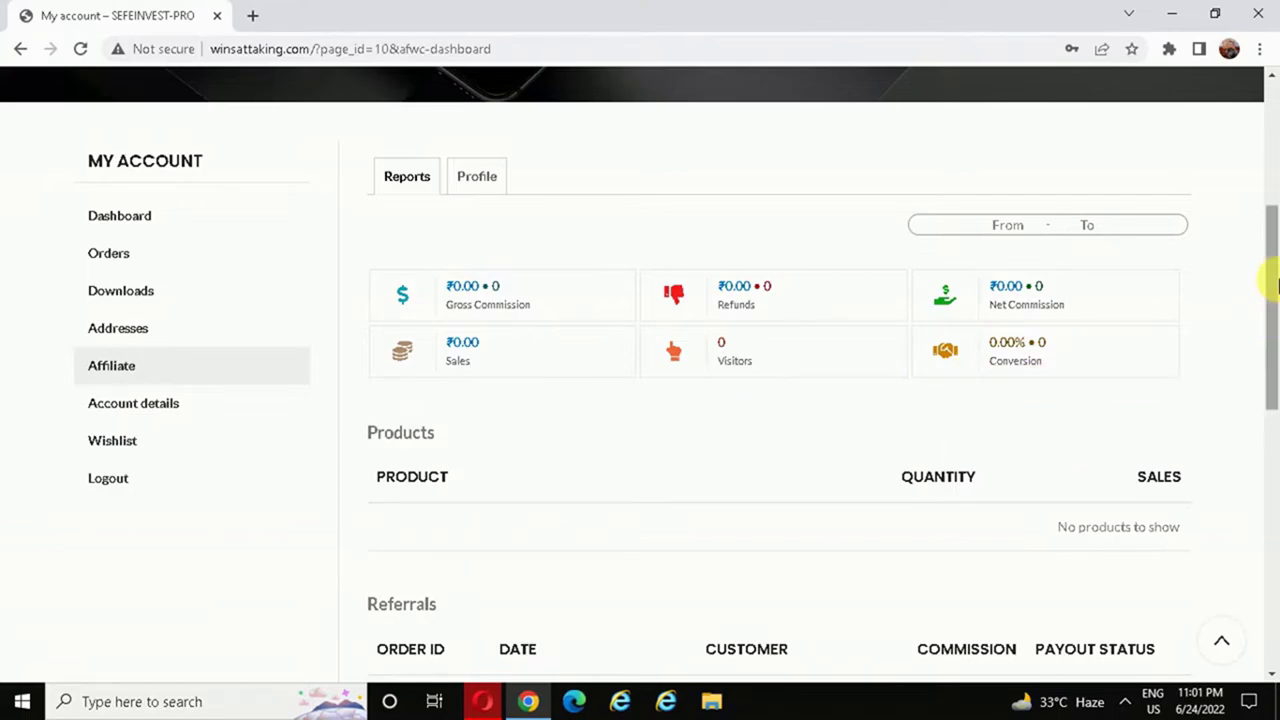
{"action": "left_click_drag", "start_coordinate": [1275, 283], "coordinate": [1275, 390]}
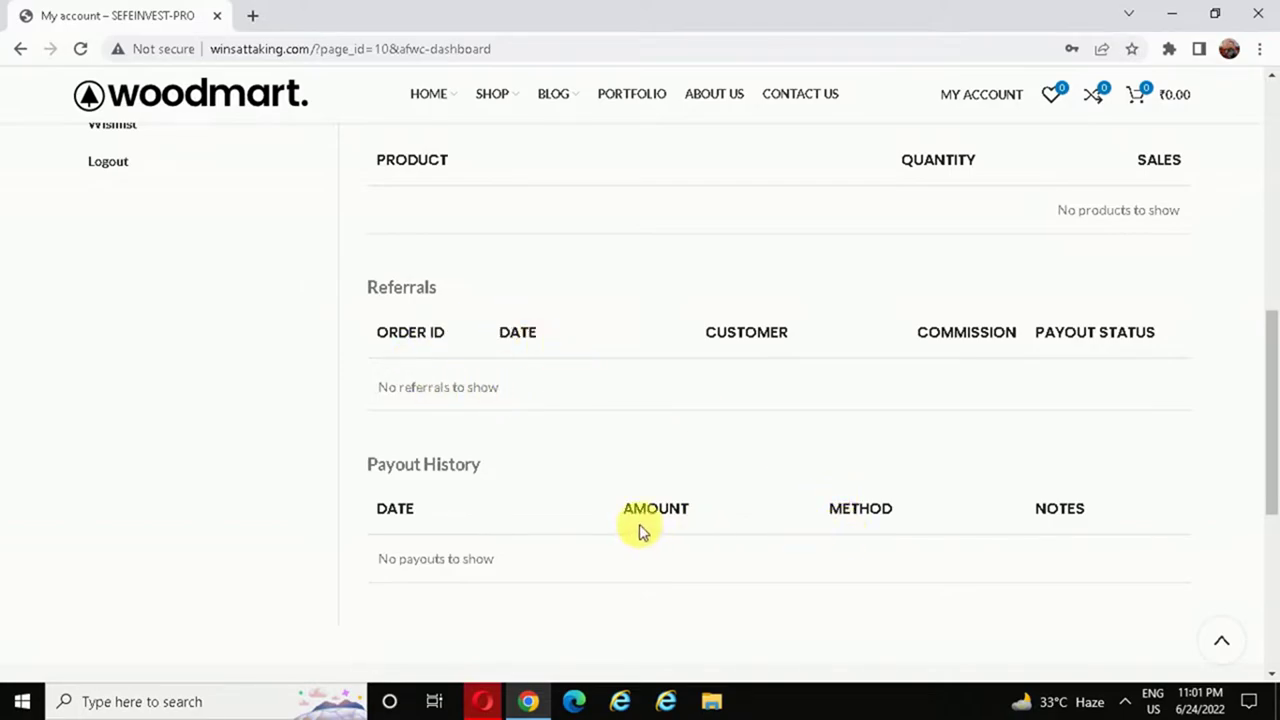
{"action": "left_click_drag", "start_coordinate": [1275, 452], "coordinate": [1268, 310]}
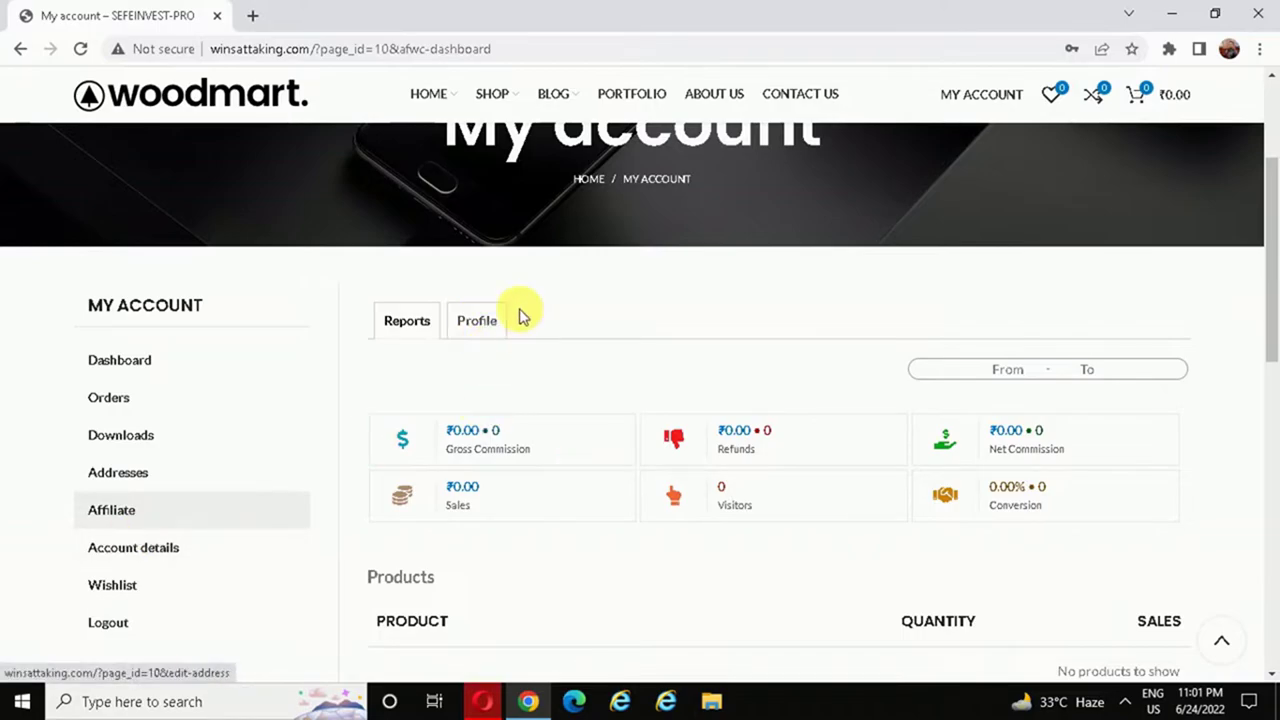
- Open the Affiliate Profile and copy the referral URL via Chrome's menu
{"action": "left_click", "coordinate": [474, 334]}
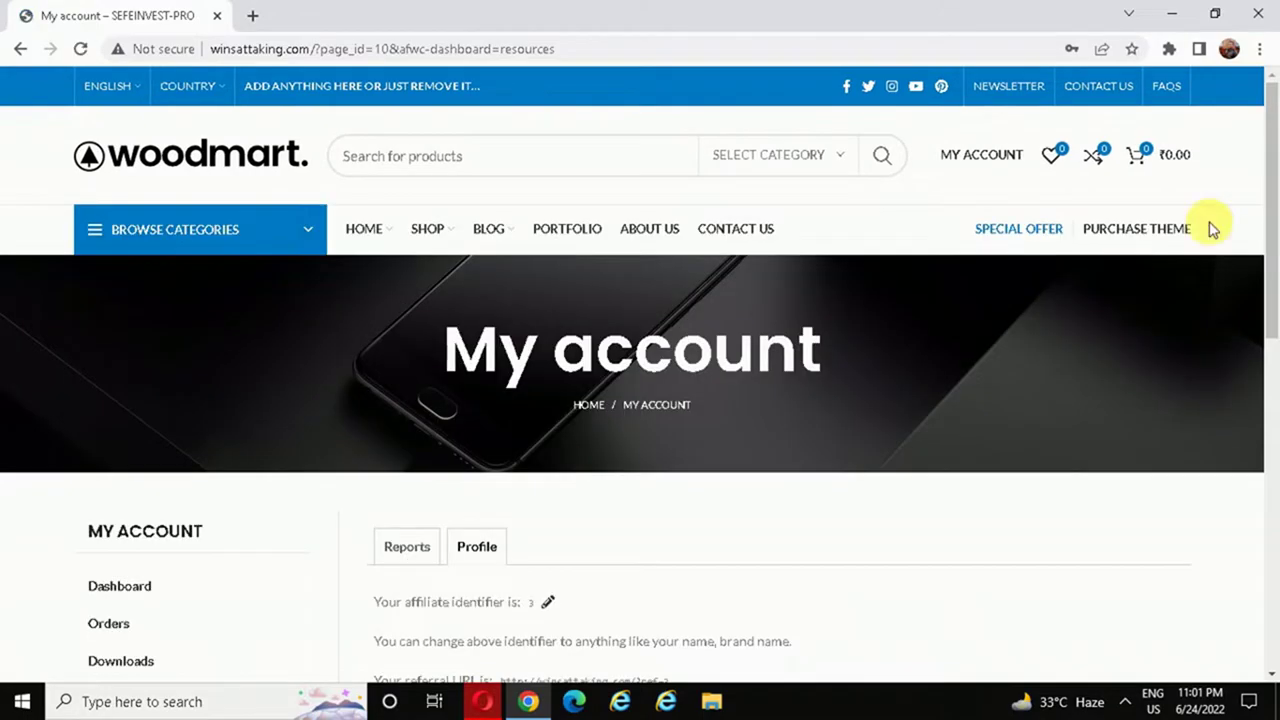
{"action": "left_click_drag", "start_coordinate": [1271, 130], "coordinate": [1275, 284]}
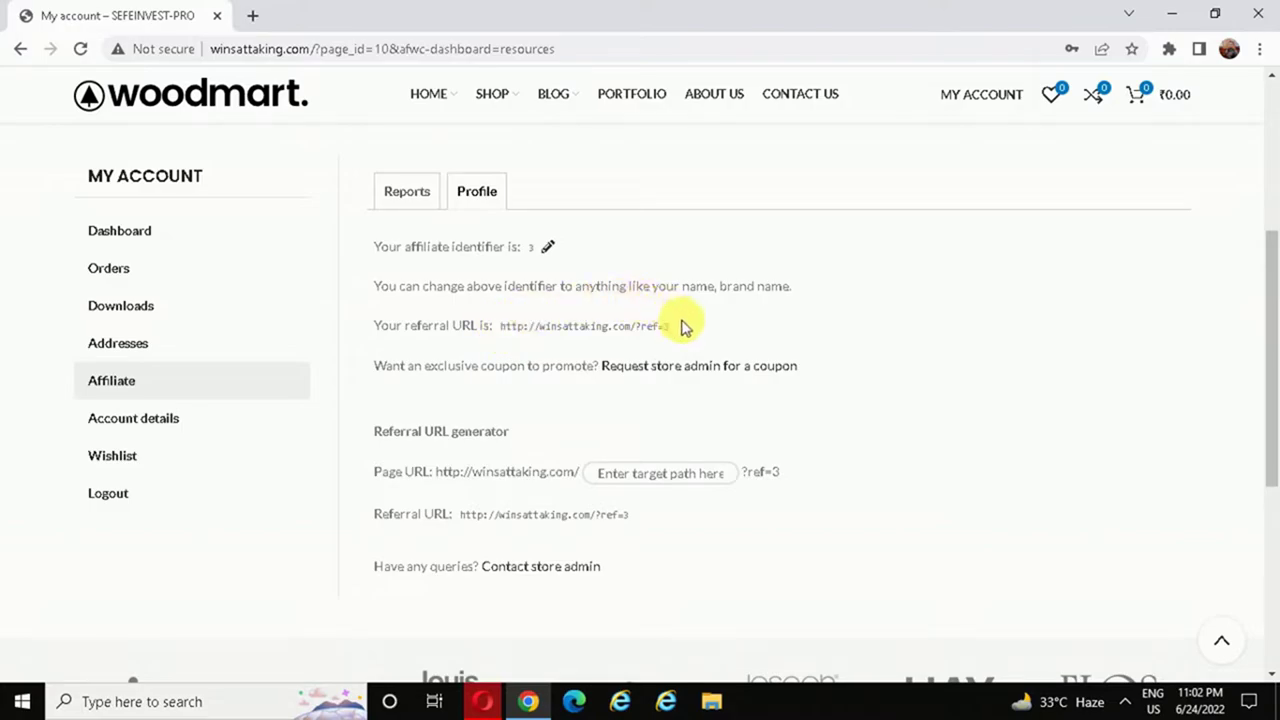
{"action": "left_click_drag", "start_coordinate": [671, 326], "coordinate": [505, 330]}
{"action": "key", "text": "ctrl+c"}
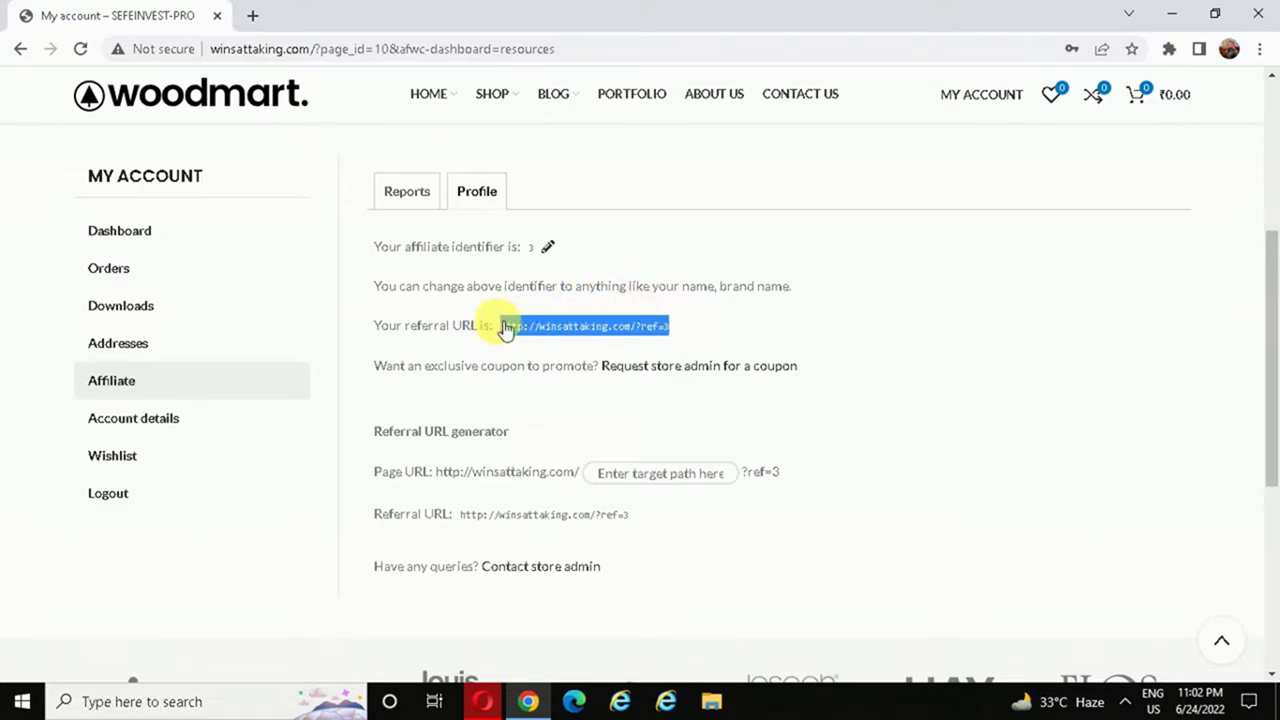
{"action": "left_click", "coordinate": [1259, 48]}
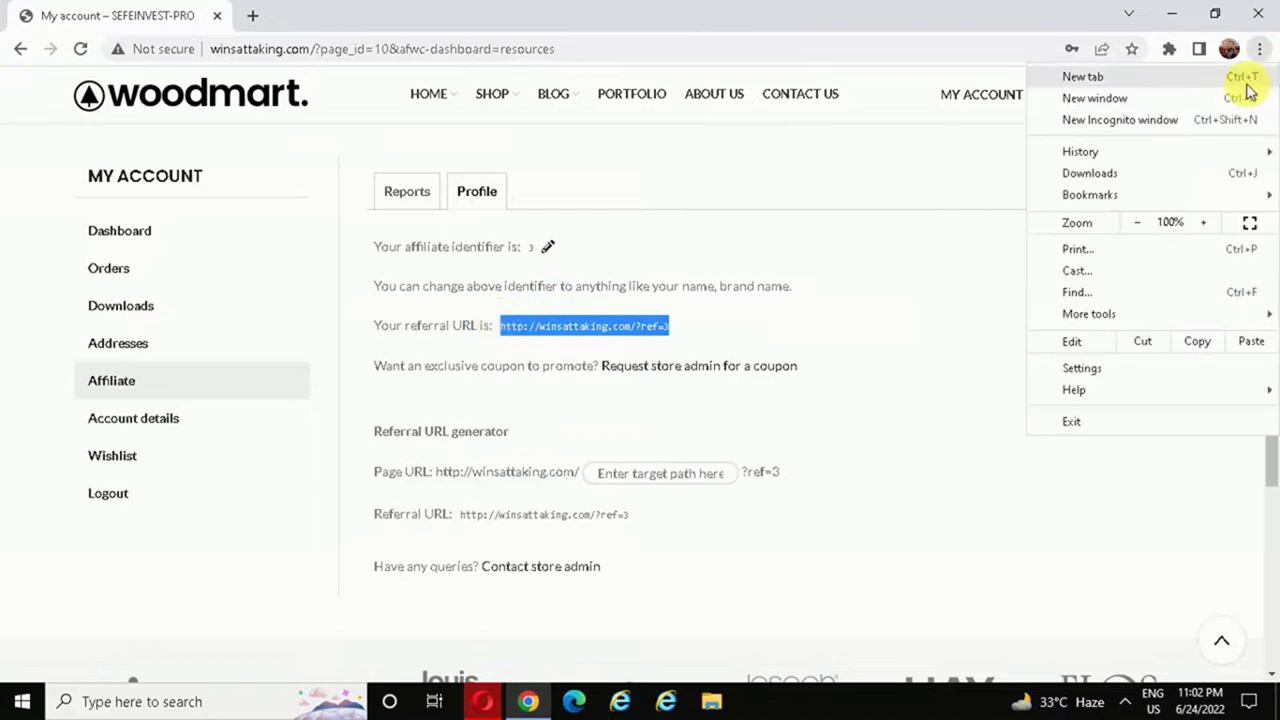
{"action": "left_click", "coordinate": [983, 280]}
{"action": "left_click", "coordinate": [1262, 49]}
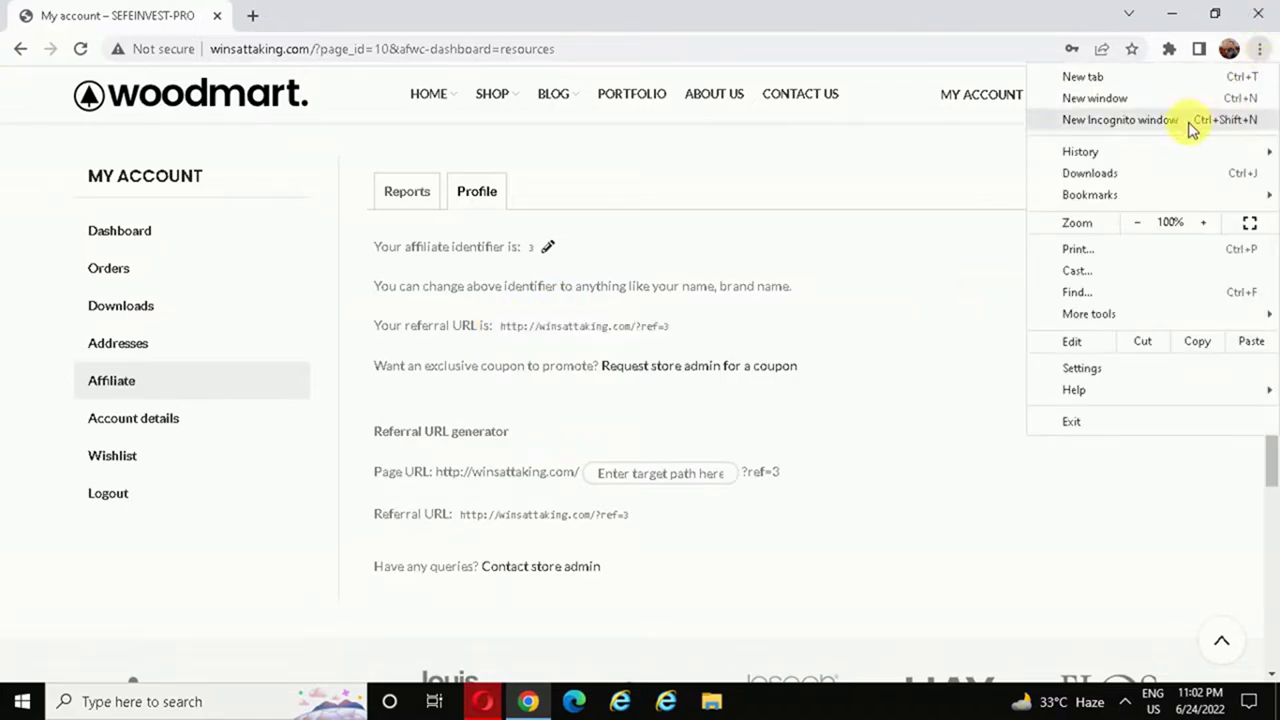
- Load the referral link in a new incognito window and browse the shop's product listing
{"action": "left_click", "coordinate": [1175, 127]}
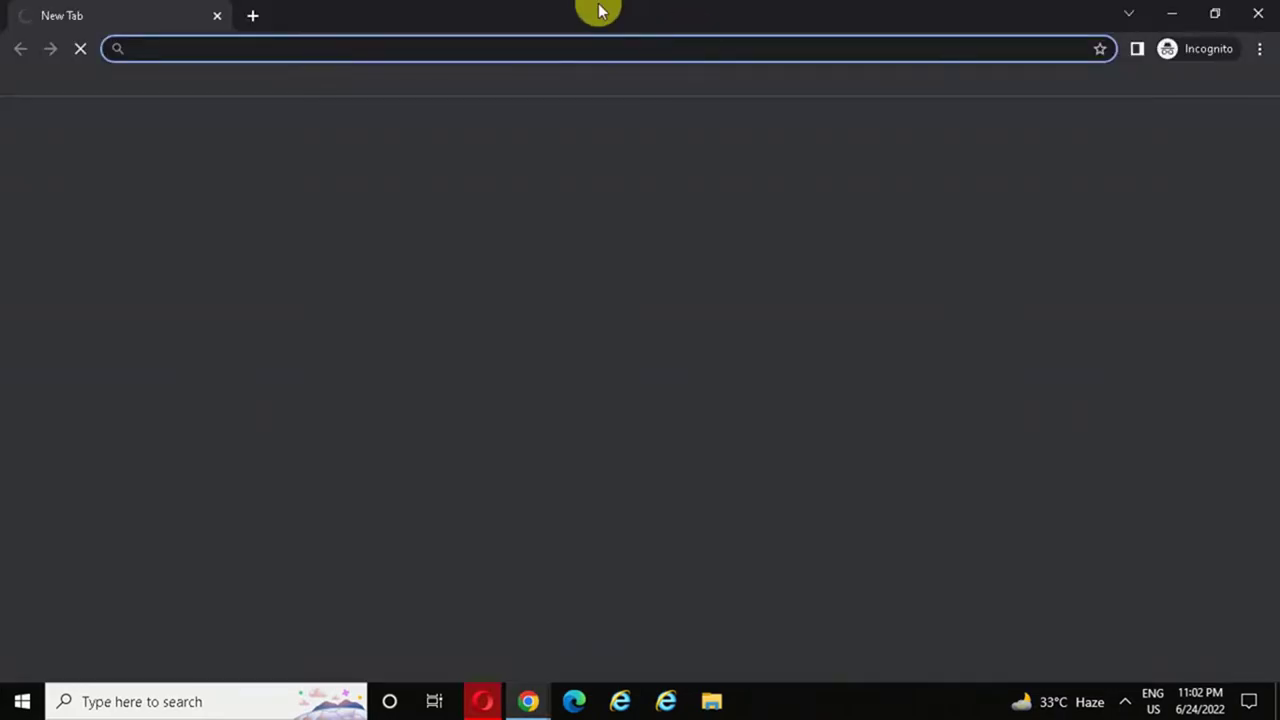
{"action": "key", "text": "ctrl+v"}
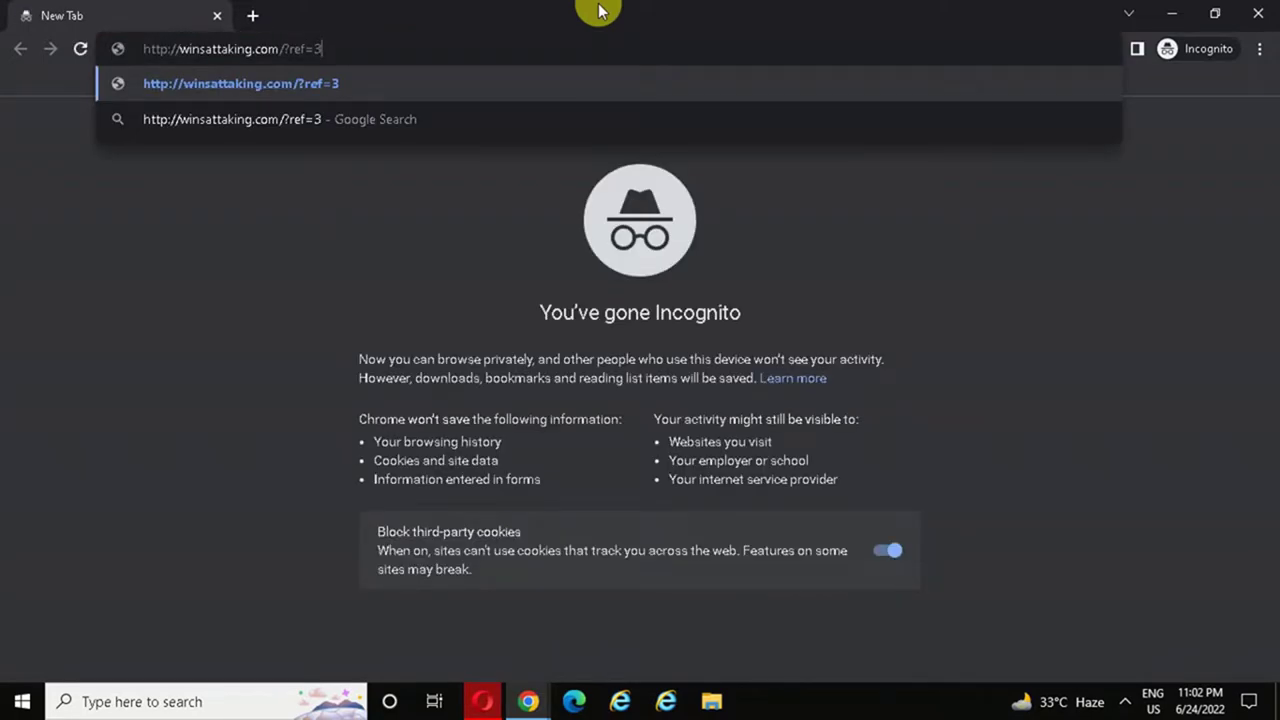
{"action": "key", "text": "Return"}
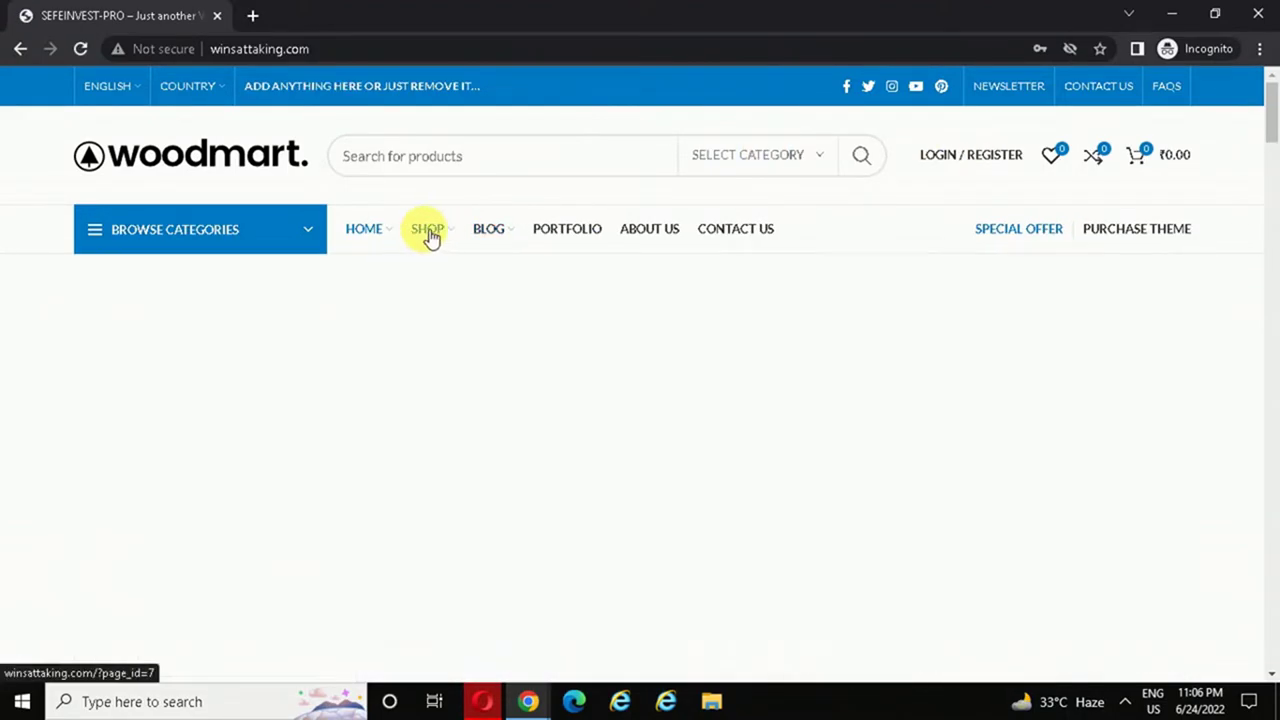
{"action": "left_click", "coordinate": [430, 236]}
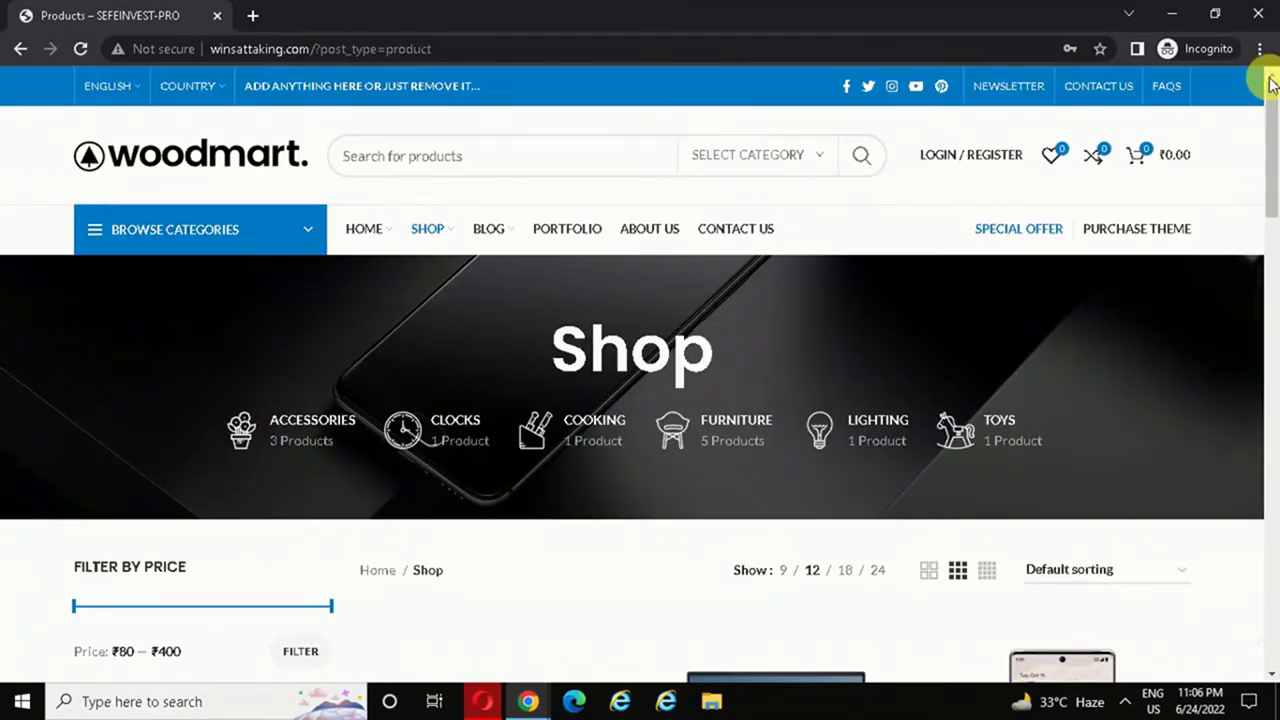
{"action": "left_click_drag", "start_coordinate": [1271, 120], "coordinate": [1274, 322]}
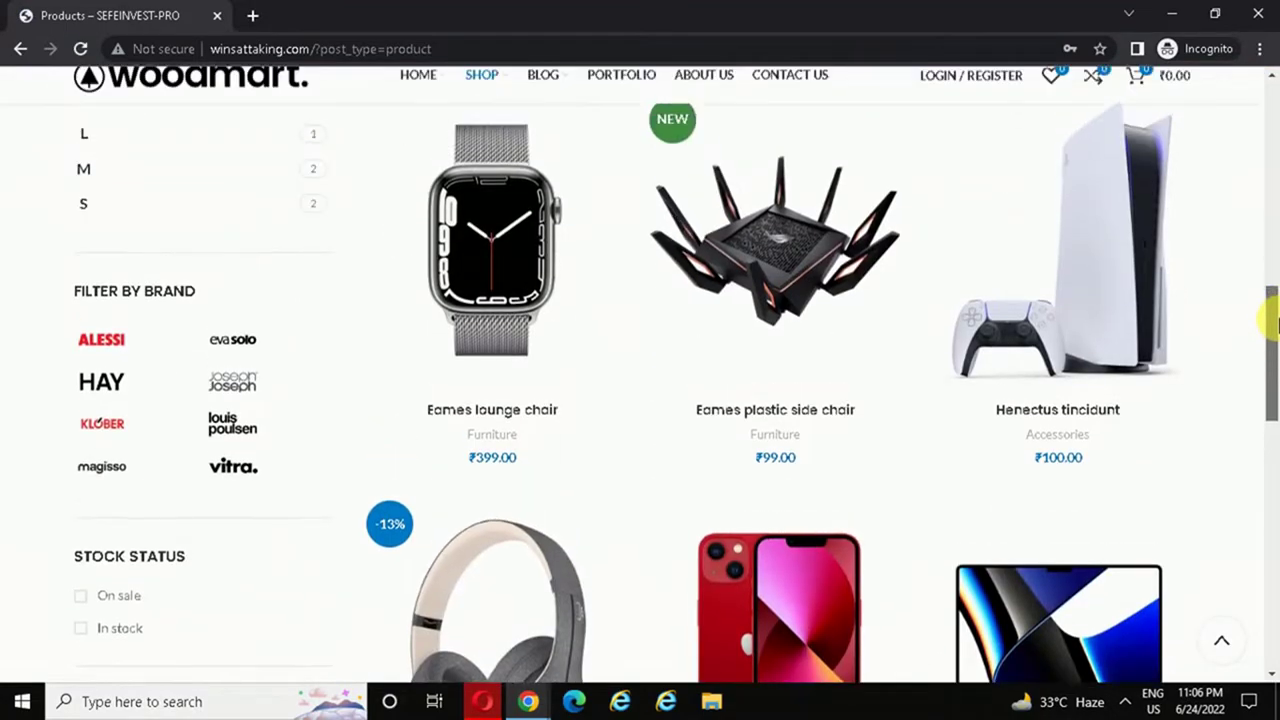
{"action": "mouse_move", "coordinate": [1063, 409]}
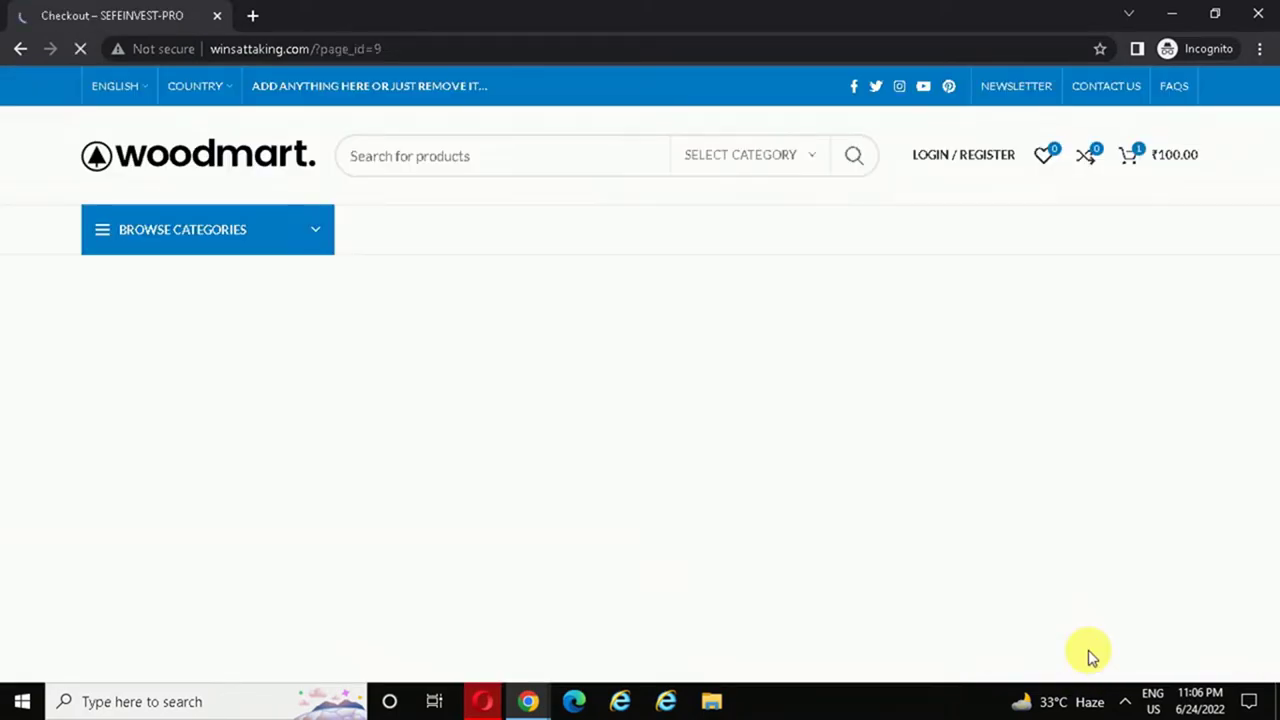
- Fill the buyer's name, street address, city, state Assam and PIN code on checkout
{"action": "left_click_drag", "start_coordinate": [1272, 214], "coordinate": [1272, 322]}
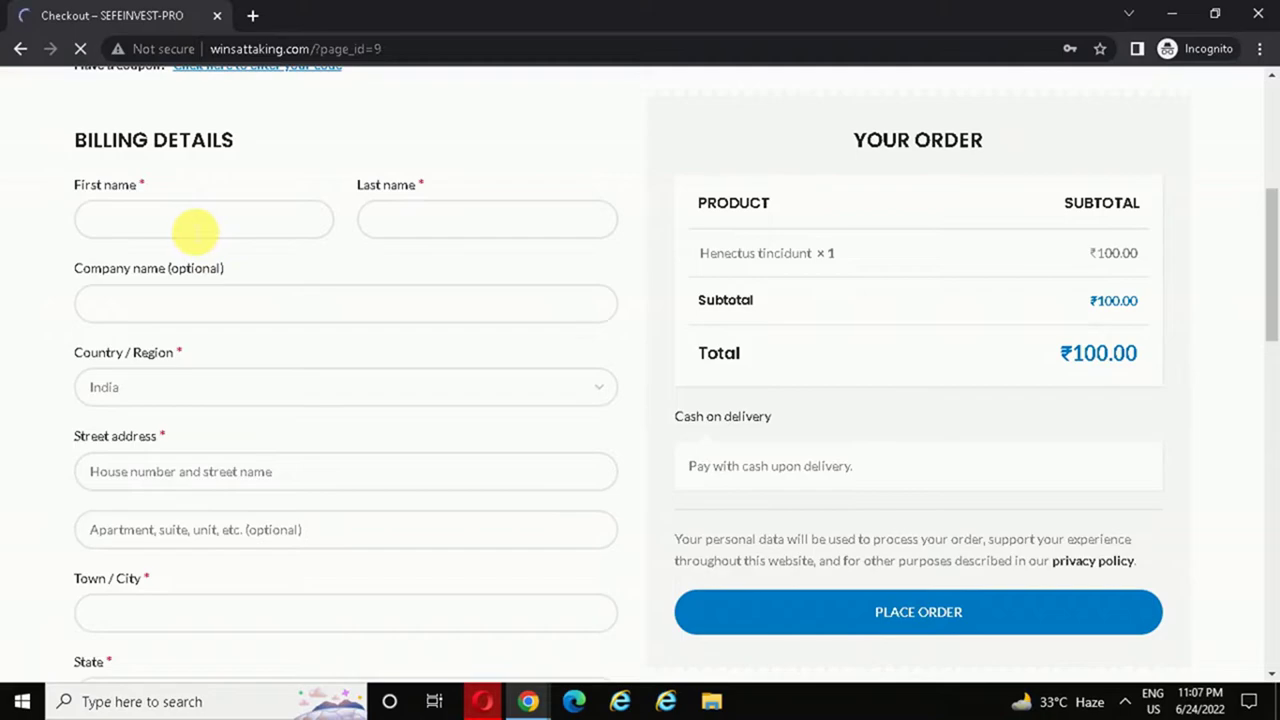
{"action": "left_click", "coordinate": [194, 230]}
{"action": "type", "text": "S"}
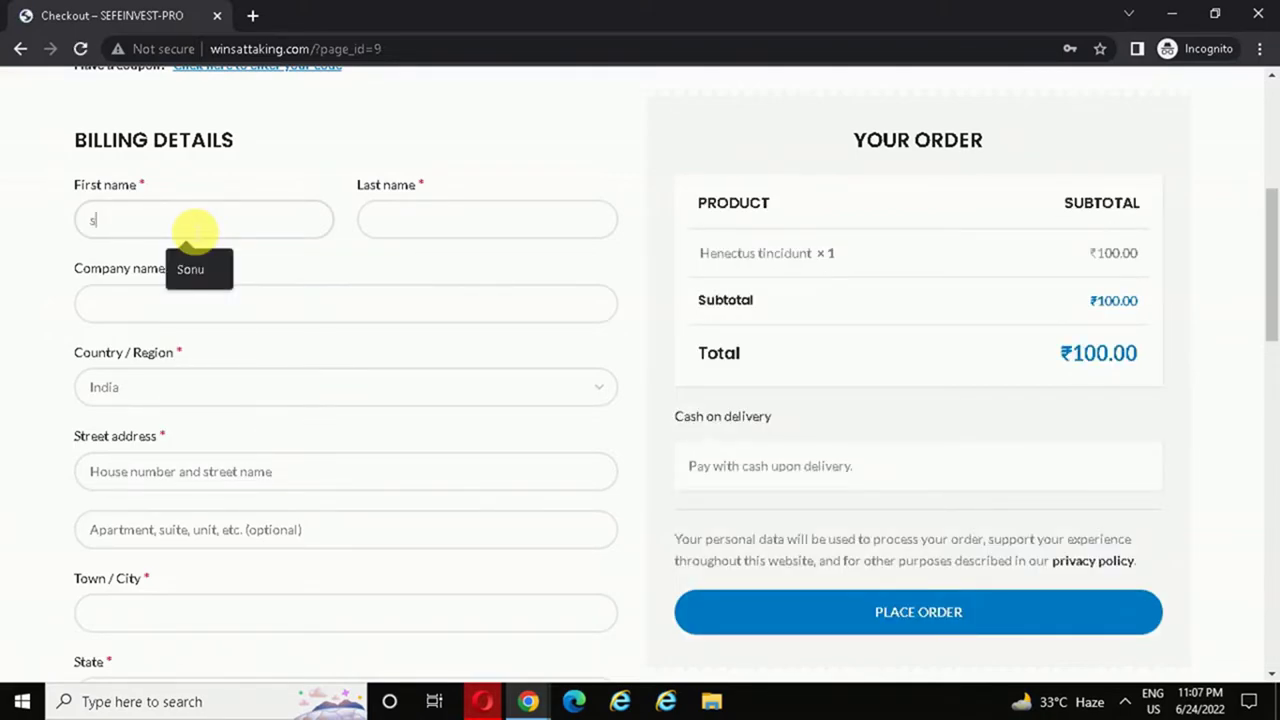
{"action": "key", "text": "Tab"}
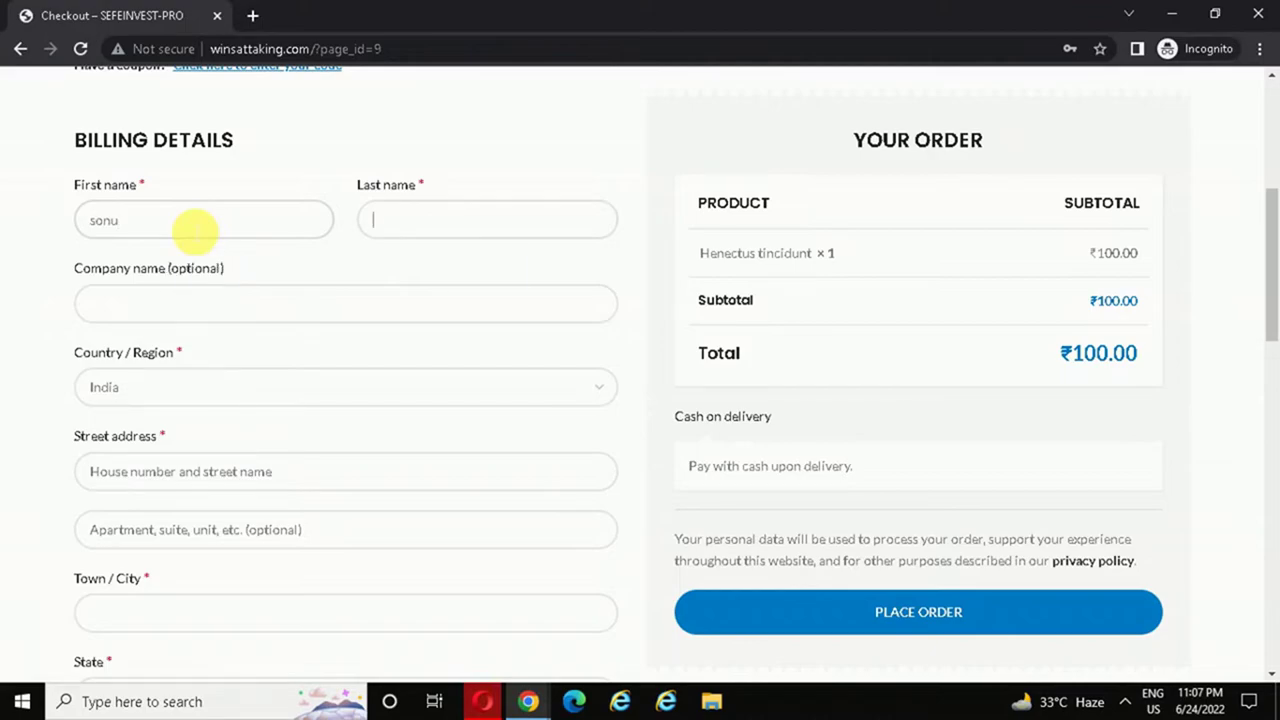
{"action": "type", "text": "kumar"}
{"action": "scroll", "coordinate": [300, 220], "scroll_direction": "down", "scroll_amount": 3}
{"action": "left_click", "coordinate": [351, 214]}
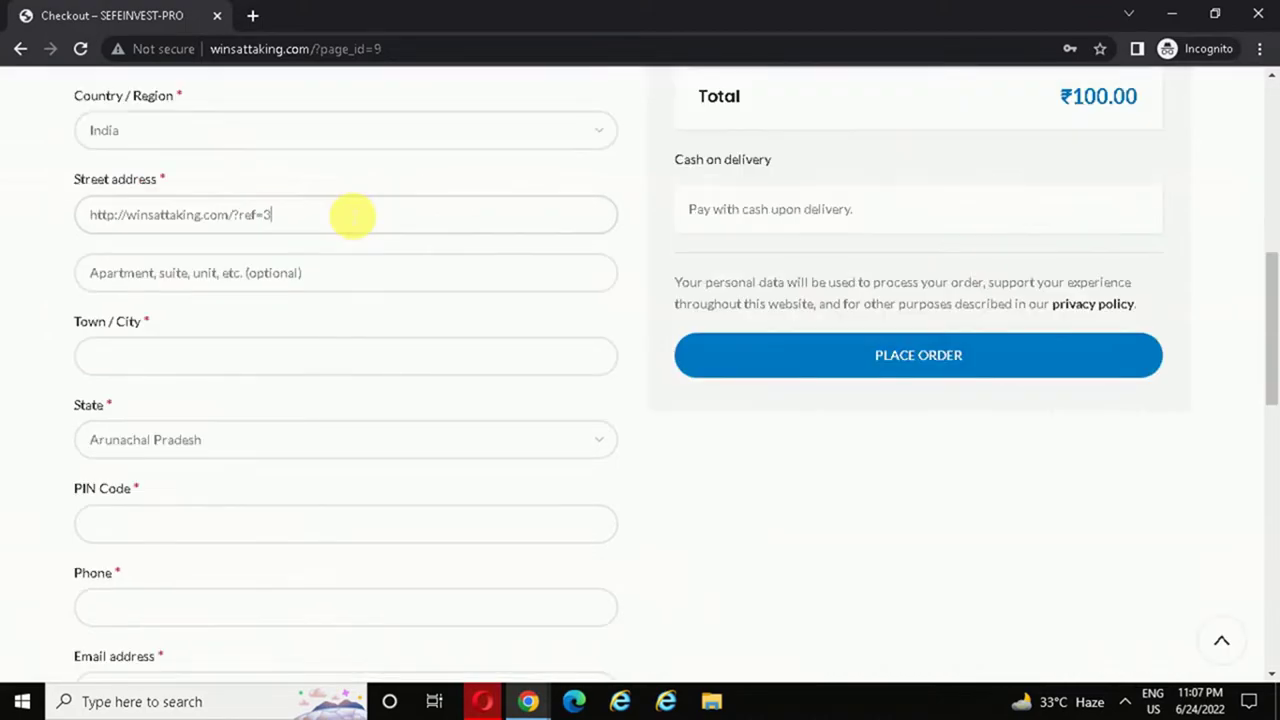
{"action": "type", "text": "aetrg"}
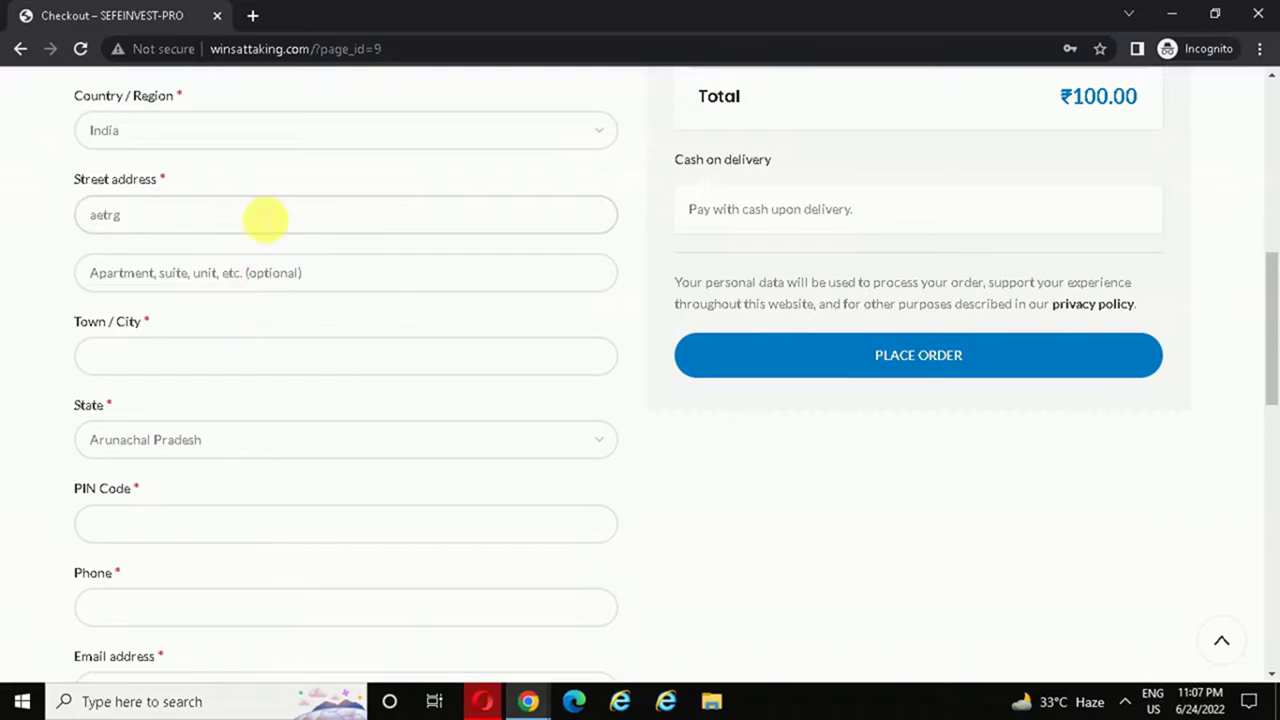
{"action": "left_click", "coordinate": [272, 272]}
{"action": "type", "text": "sgvbts"}
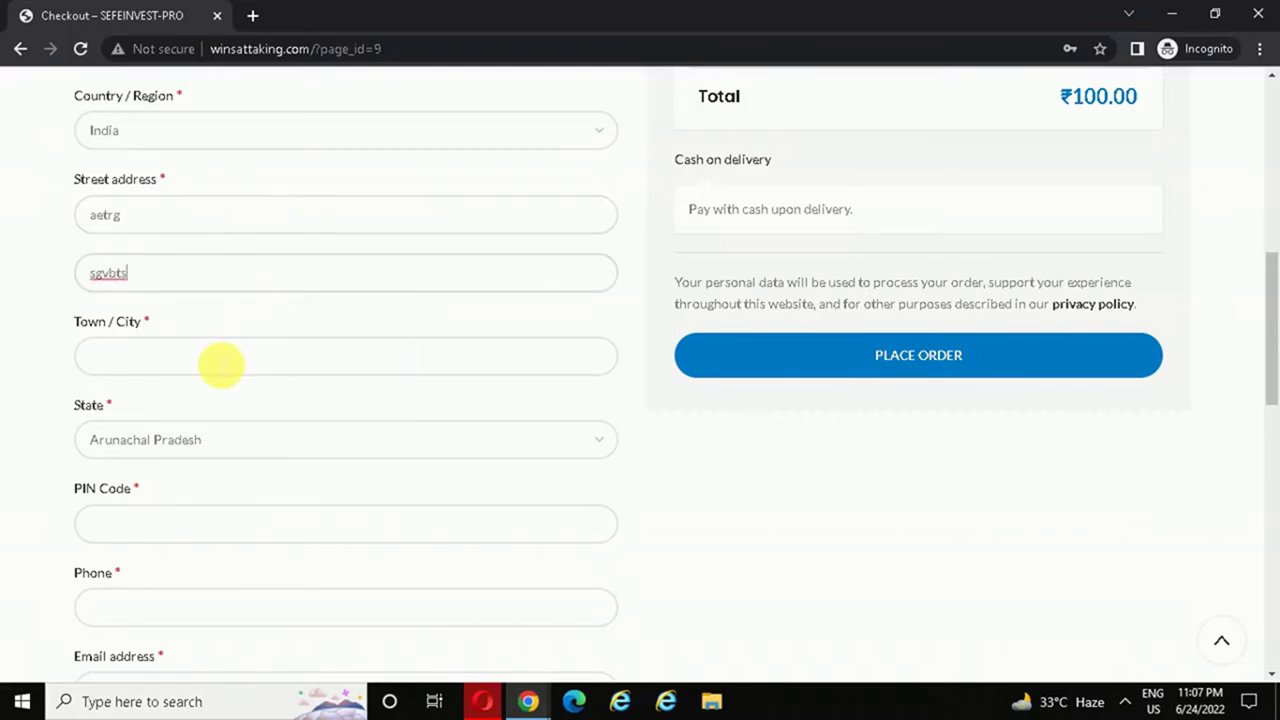
{"action": "left_click", "coordinate": [221, 364]}
{"action": "type", "text": "sbgdb"}
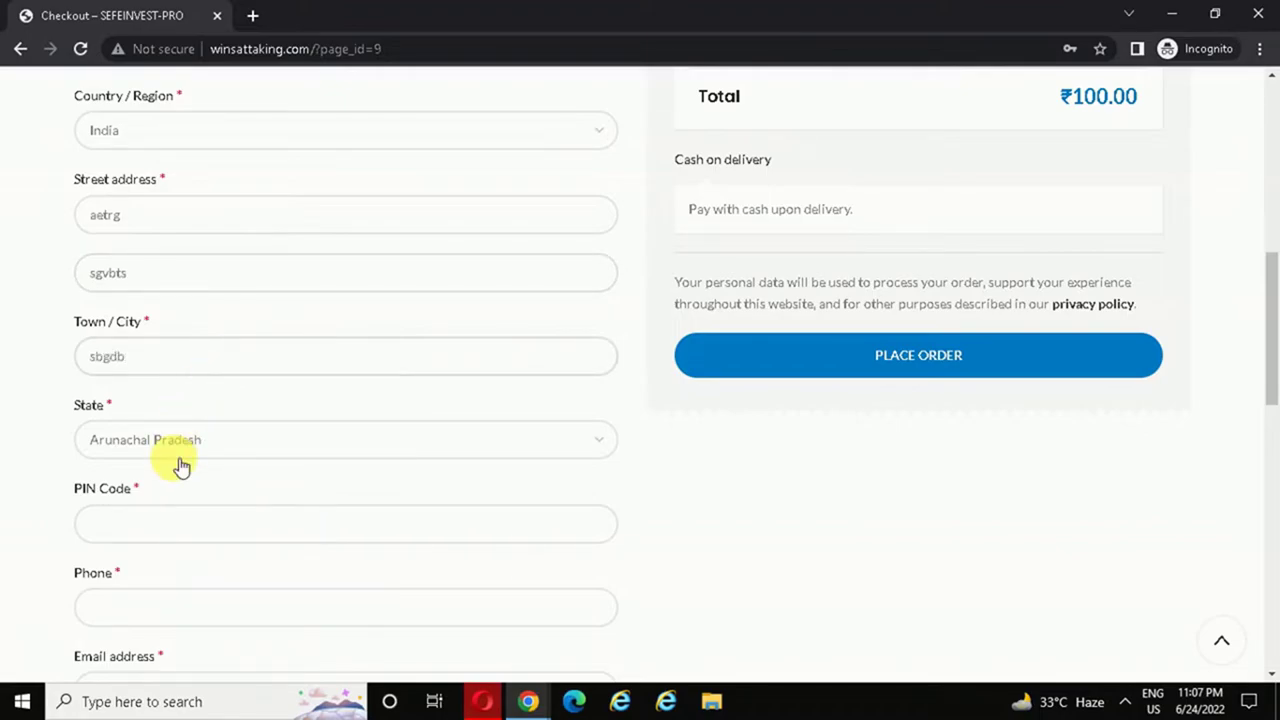
{"action": "left_click", "coordinate": [175, 447]}
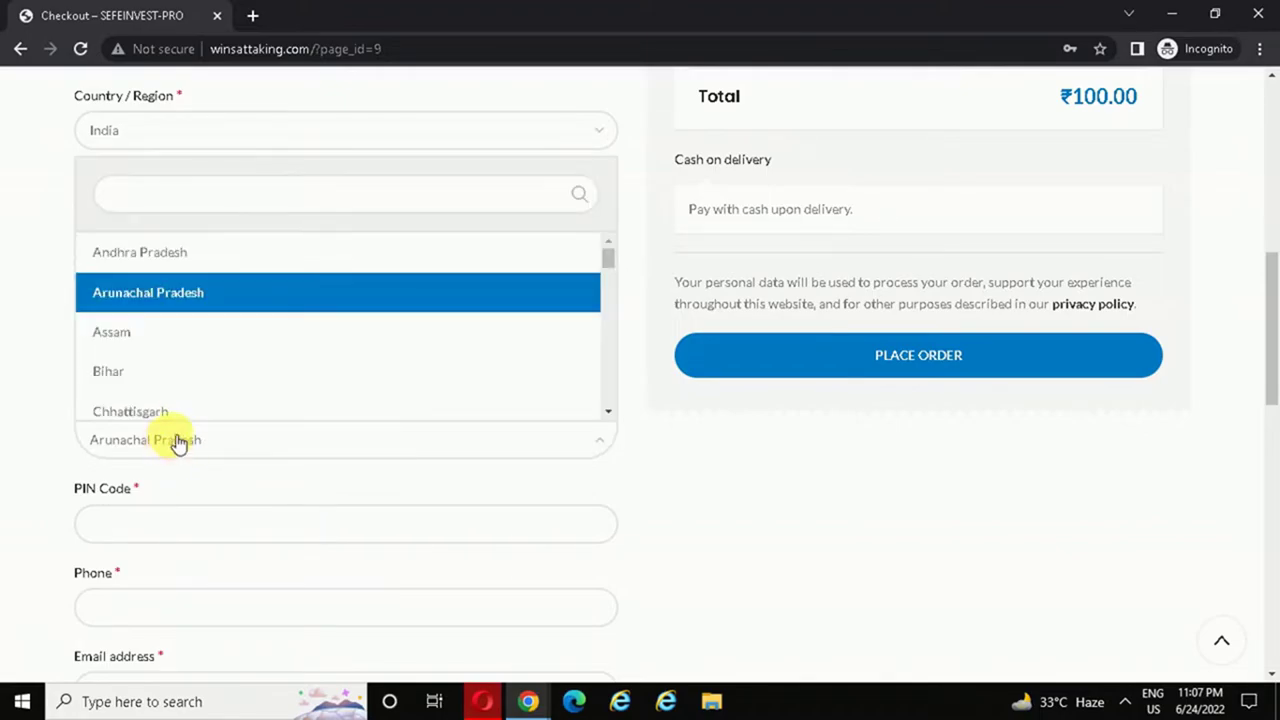
{"action": "left_click", "coordinate": [207, 338]}
{"action": "left_click", "coordinate": [190, 530]}
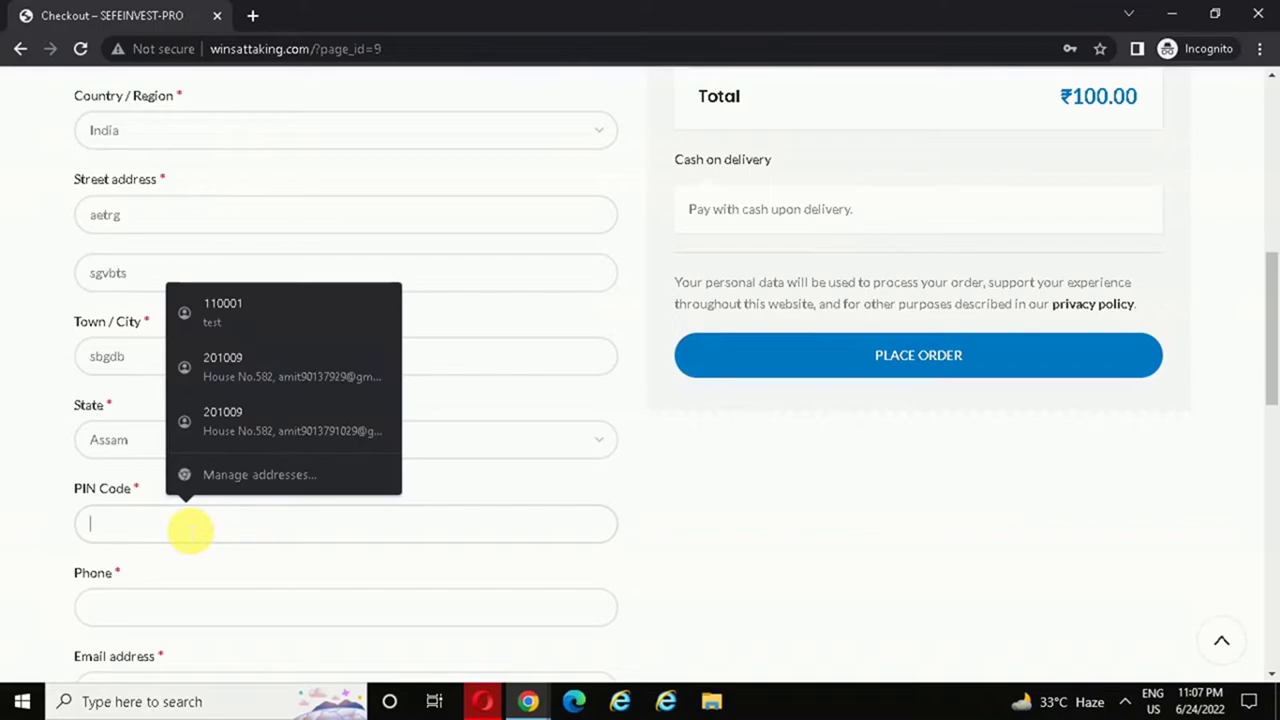
{"action": "type", "text": "111111"}
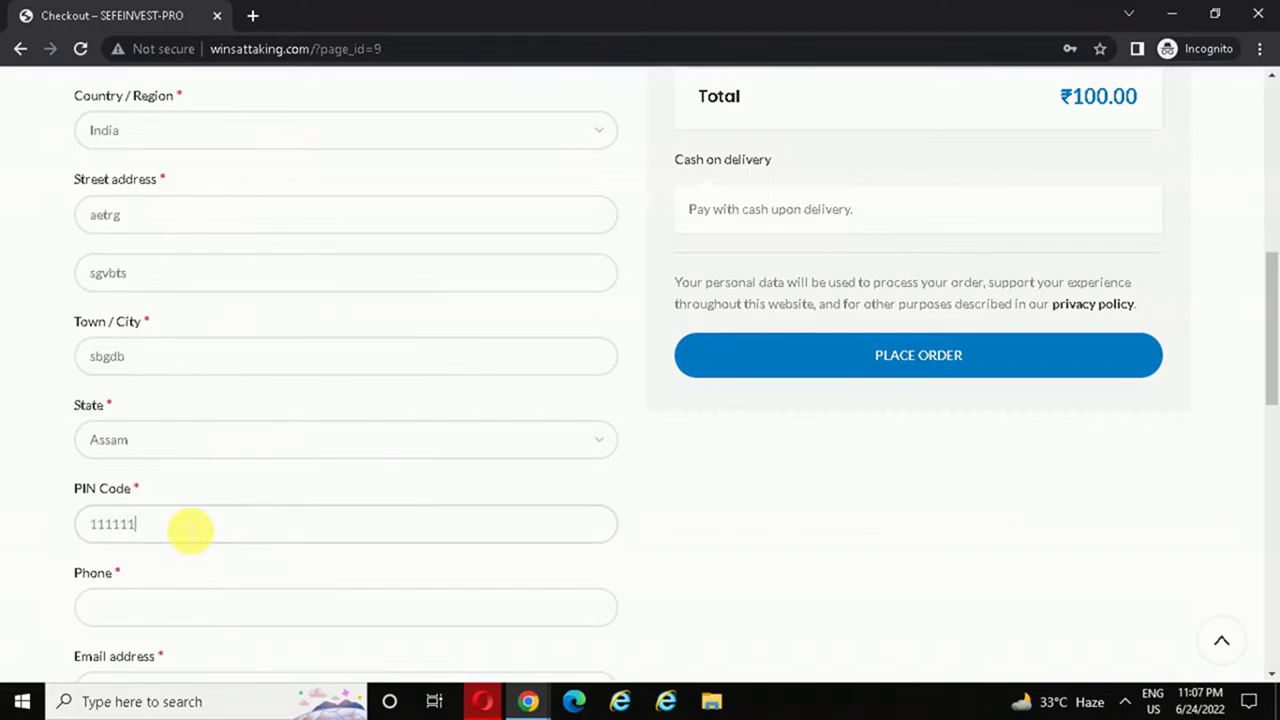
- Enter the phone, e-mail, new account username and password, then place the order
{"action": "left_click_drag", "start_coordinate": [1273, 318], "coordinate": [1275, 391]}
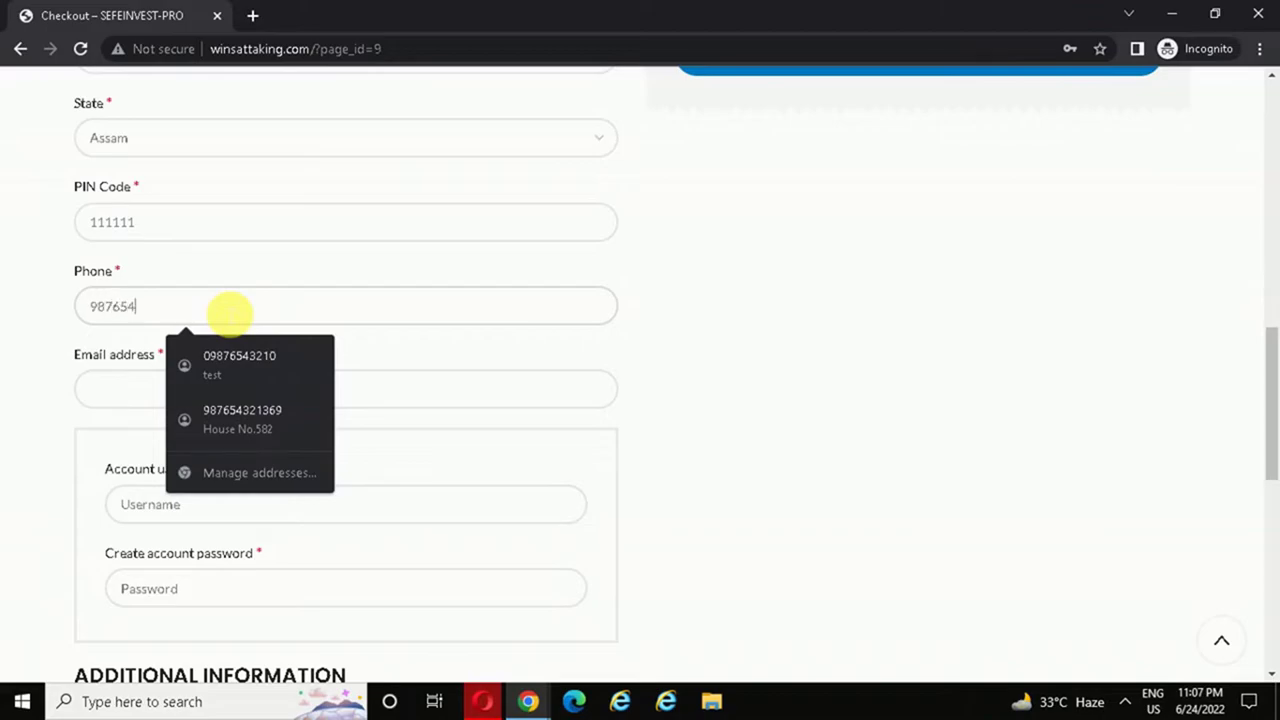
{"action": "type", "text": "10"}
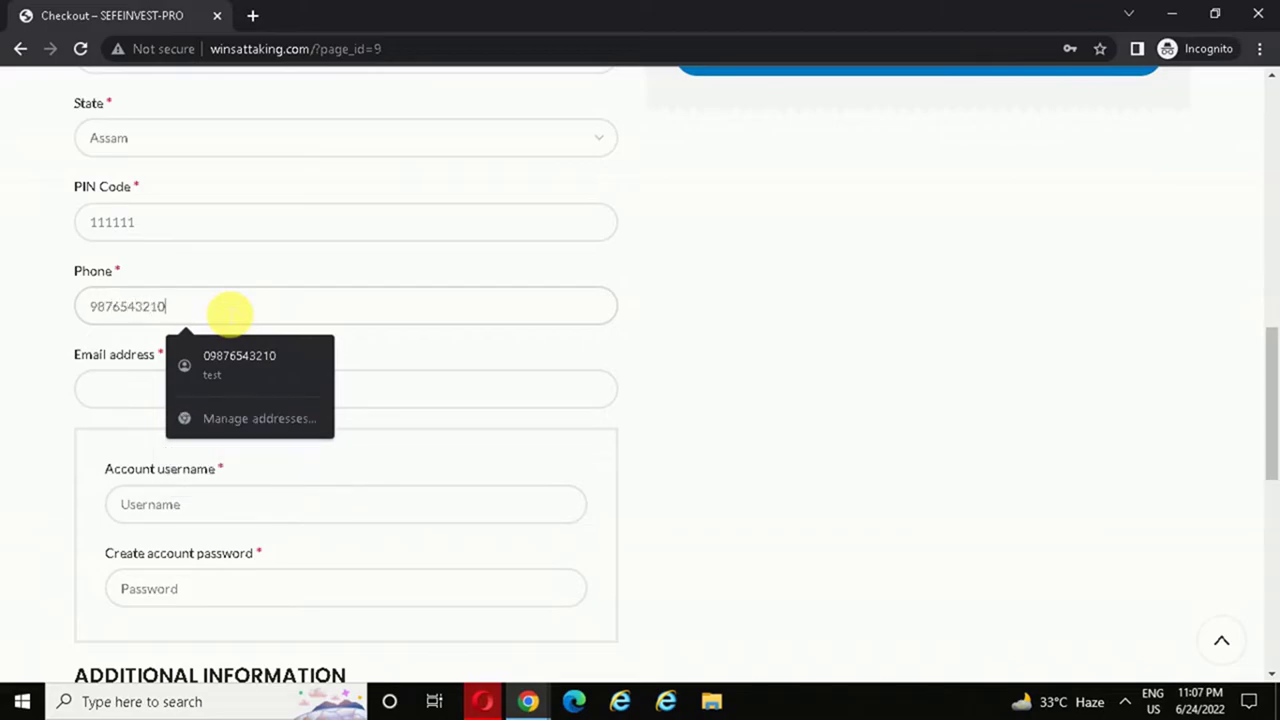
{"action": "left_click", "coordinate": [143, 394]}
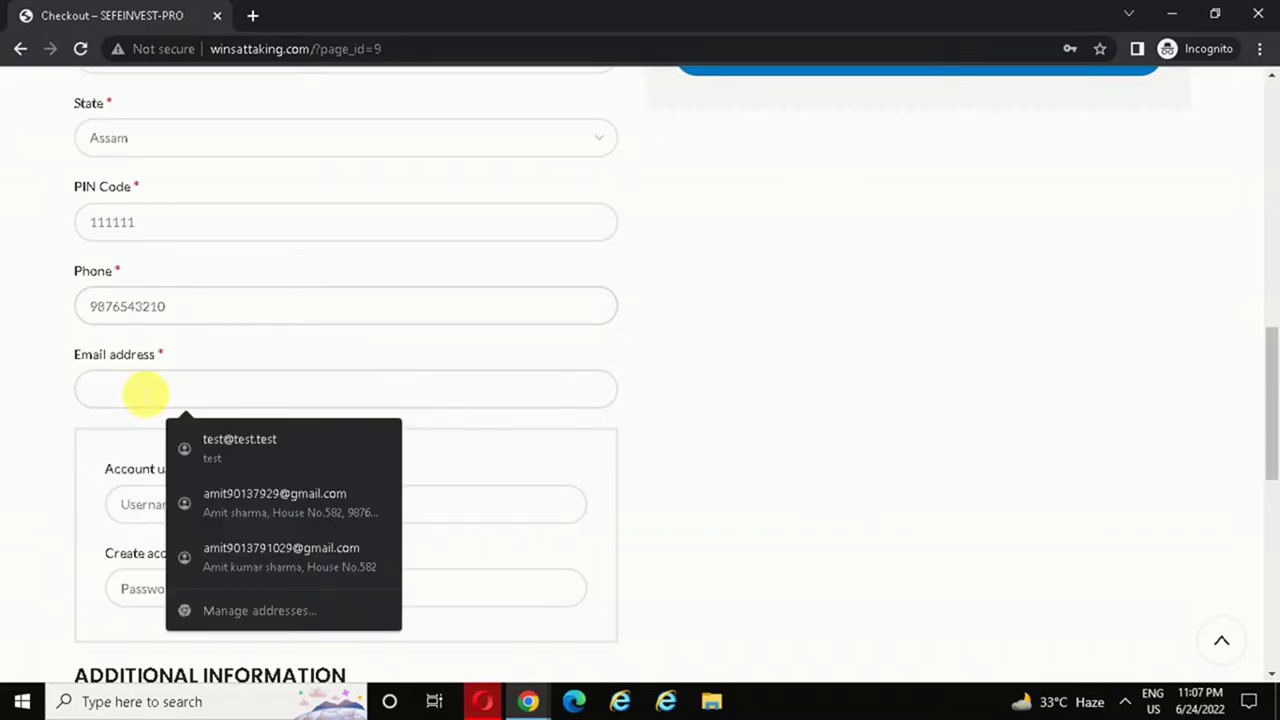
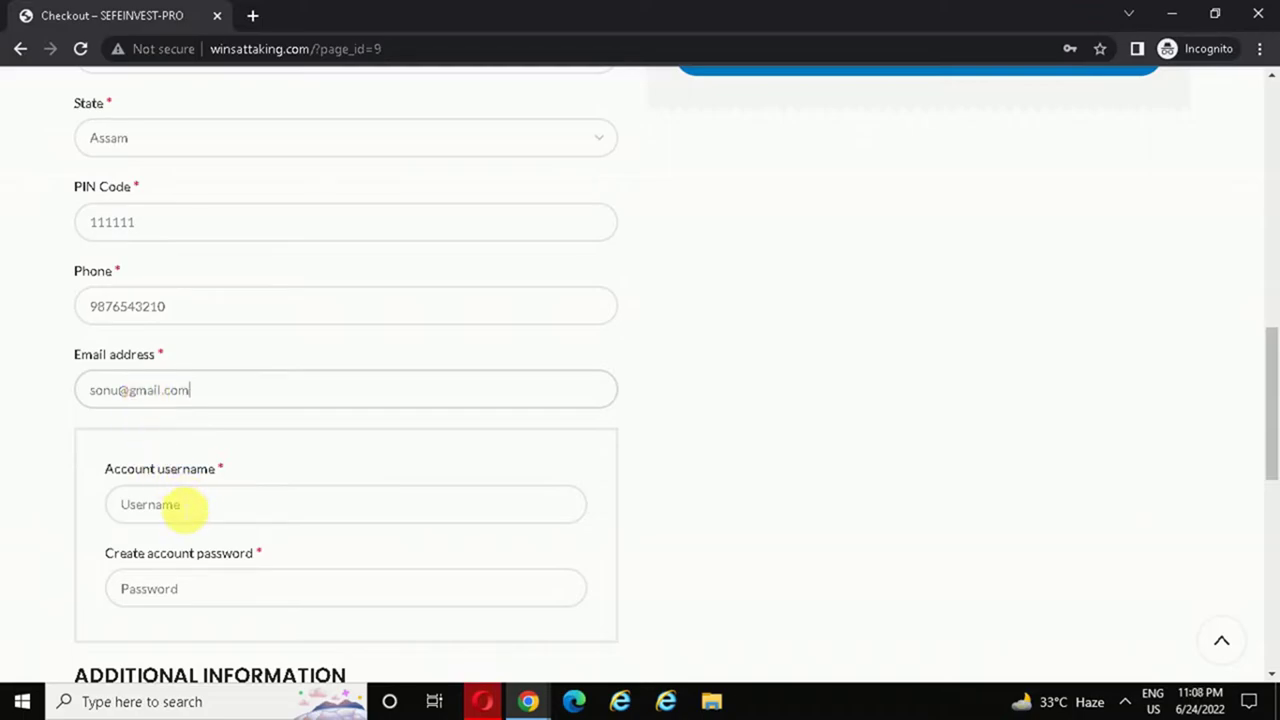
{"action": "left_click", "coordinate": [182, 508]}
{"action": "type", "text": "son"}
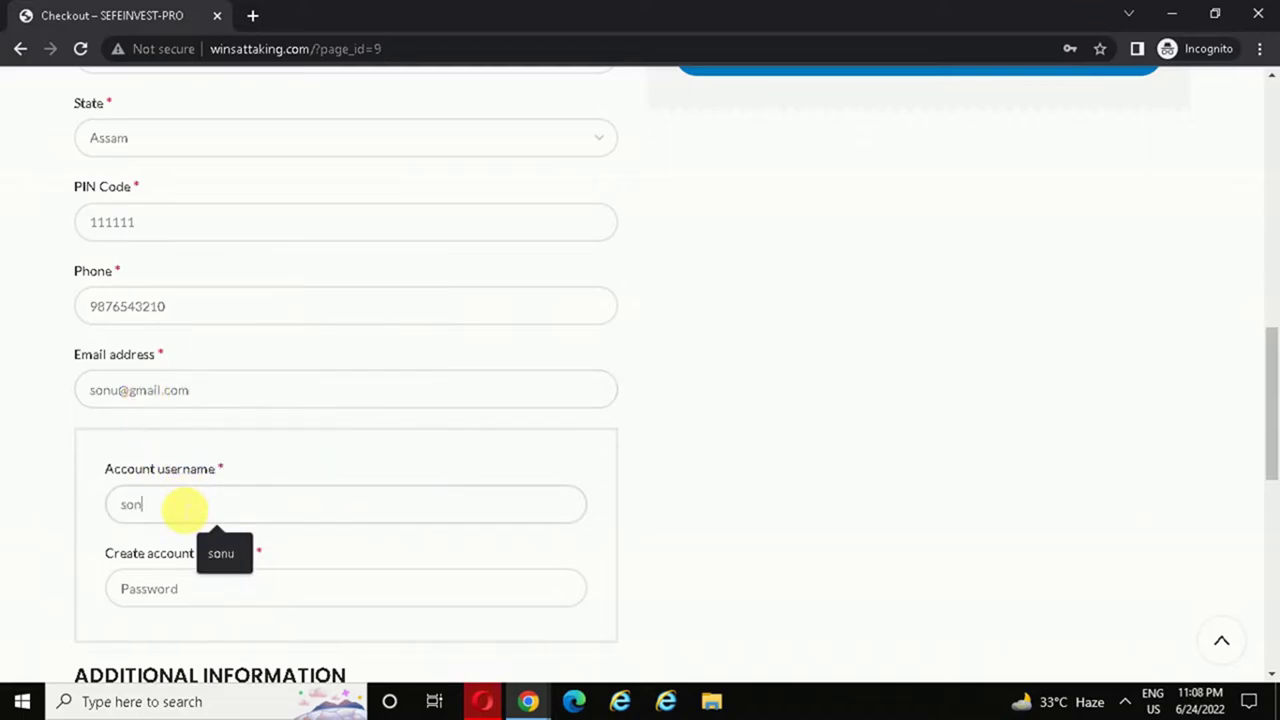
{"action": "type", "text": "u"}
{"action": "left_click", "coordinate": [202, 600]}
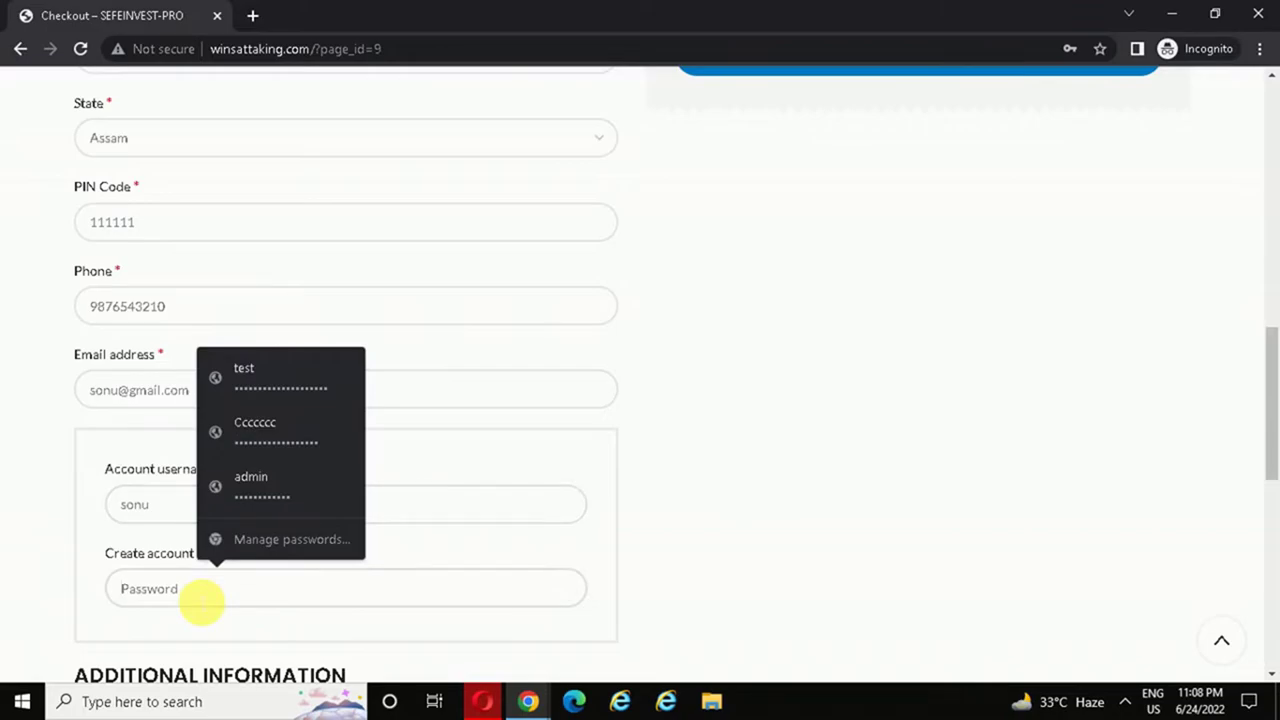
{"action": "type", "text": "••••"}
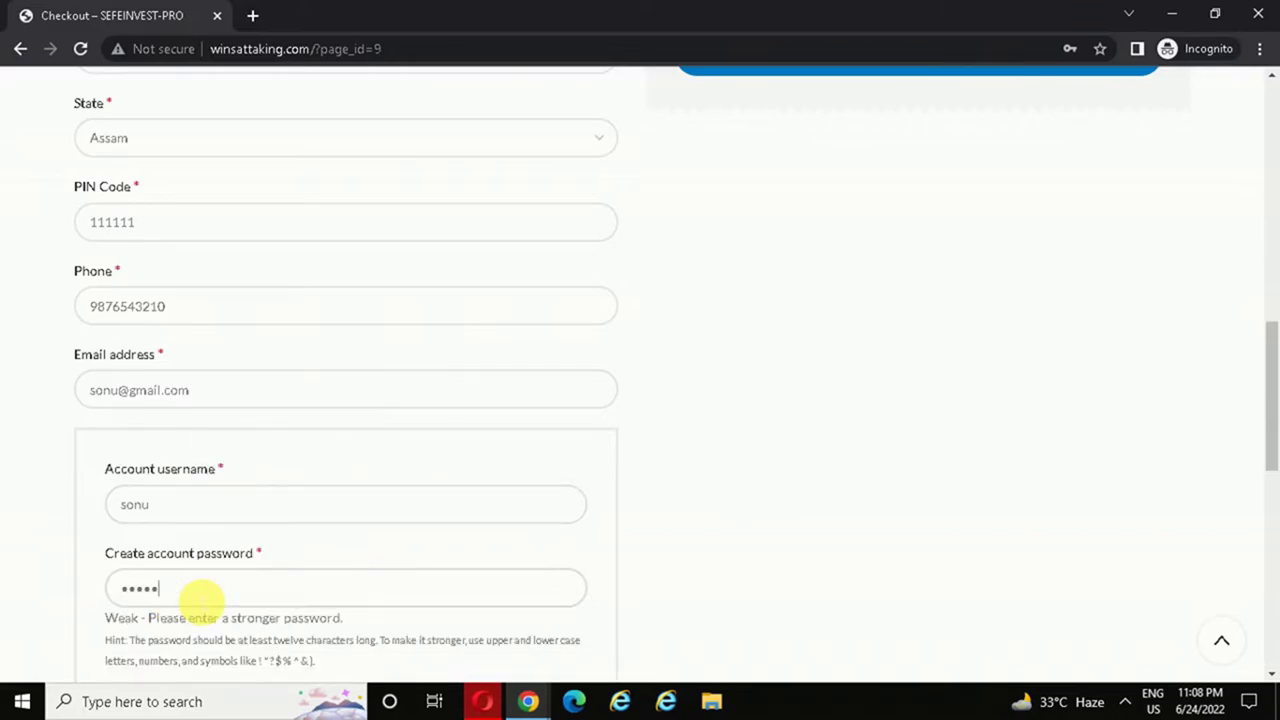
{"action": "type", "text": "••••••"}
{"action": "left_click_drag", "start_coordinate": [1274, 371], "coordinate": [1269, 243]}
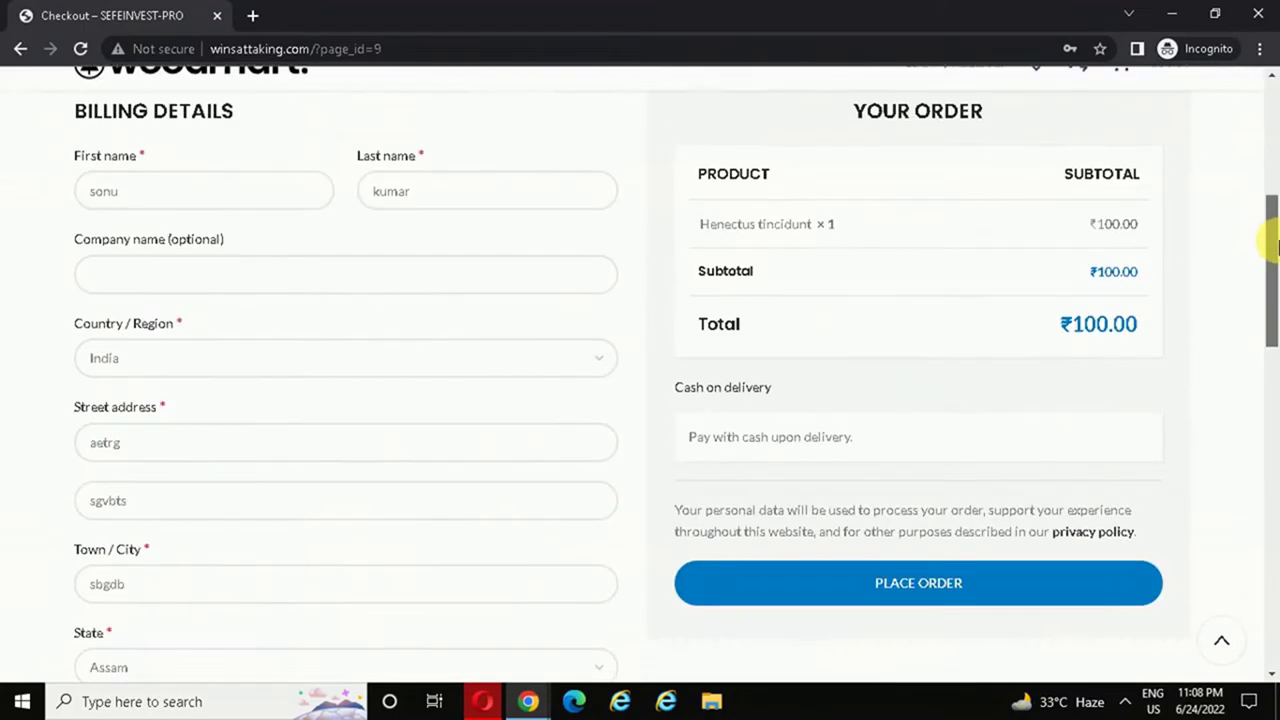
{"action": "left_click", "coordinate": [912, 580]}
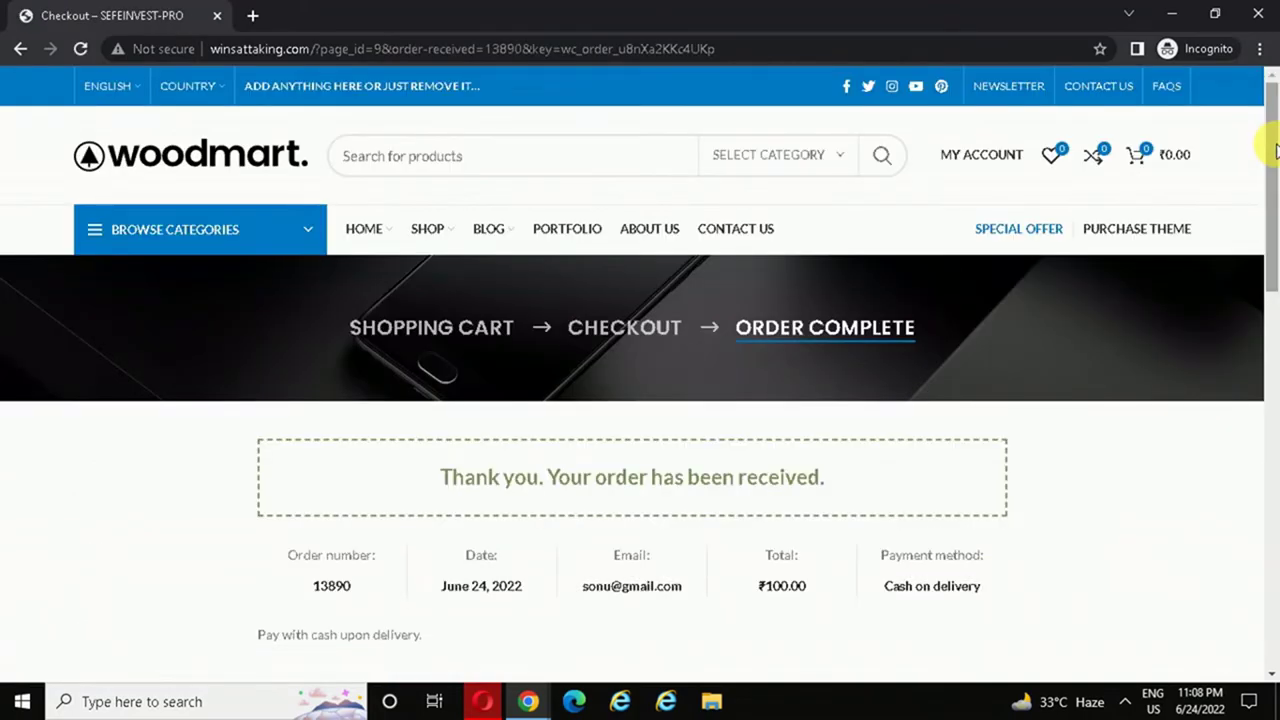
- Check the affiliate Reports showing ₹30.00 unpaid commission on one ₹100.00 sale, then return to WordPress admin
{"action": "left_click_drag", "start_coordinate": [1275, 150], "coordinate": [1272, 323]}
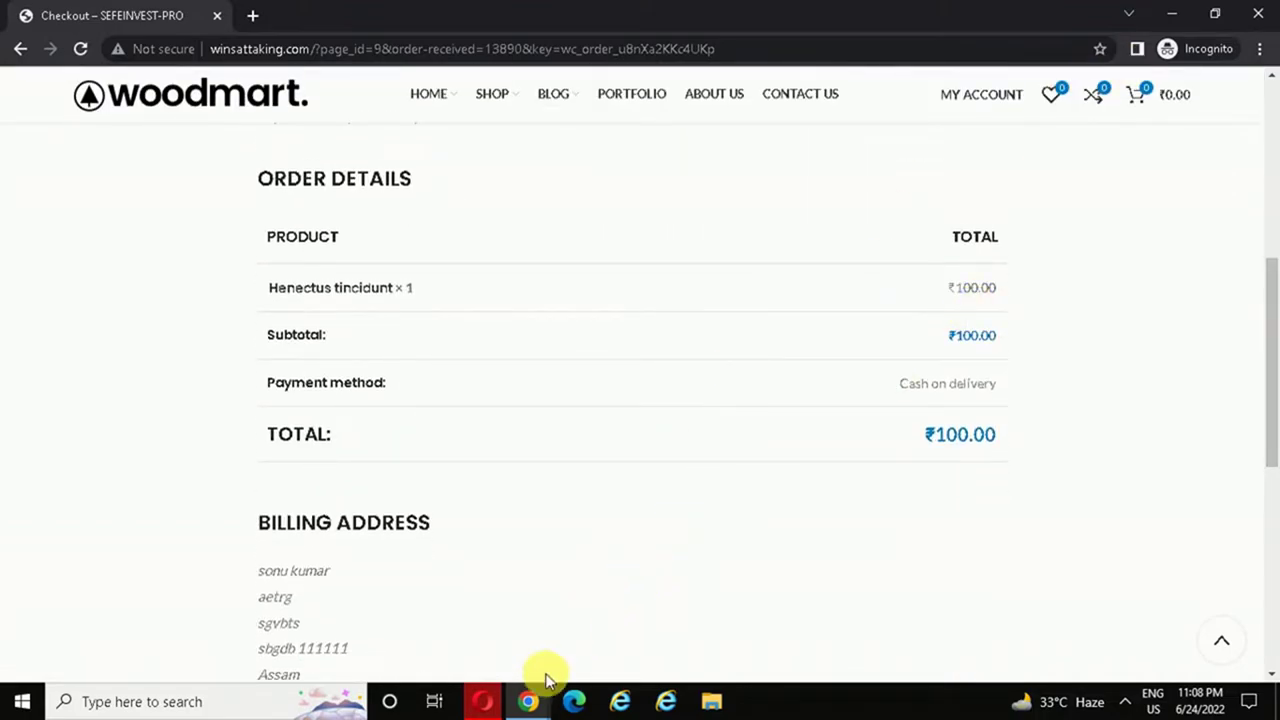
{"action": "mouse_move", "coordinate": [531, 700]}
{"action": "left_click", "coordinate": [430, 635]}
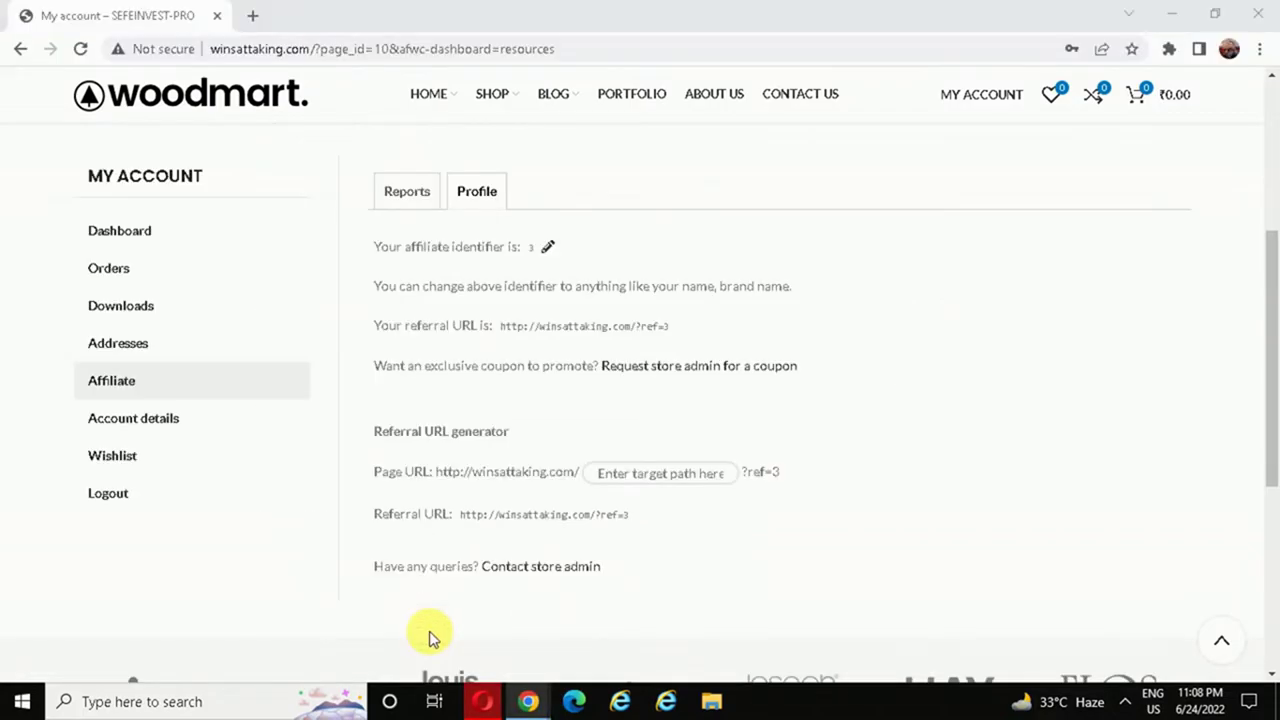
{"action": "left_click", "coordinate": [412, 193]}
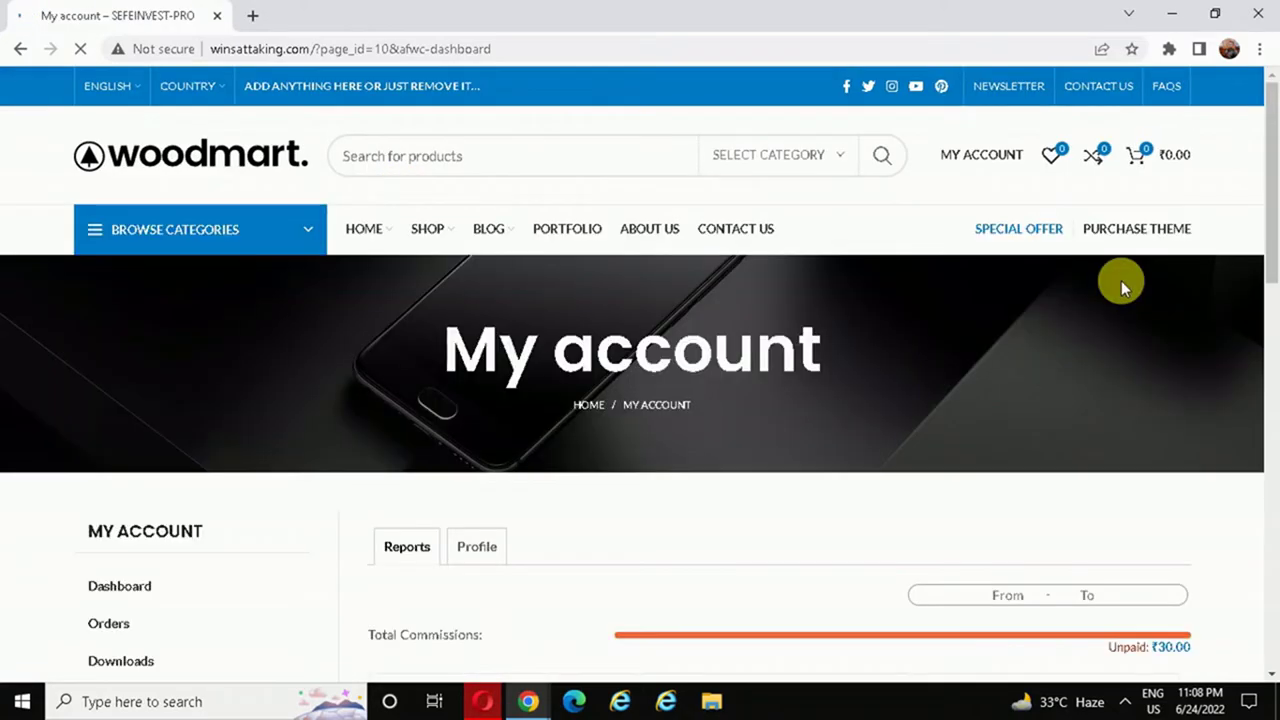
{"action": "left_click_drag", "start_coordinate": [1270, 140], "coordinate": [1271, 251]}
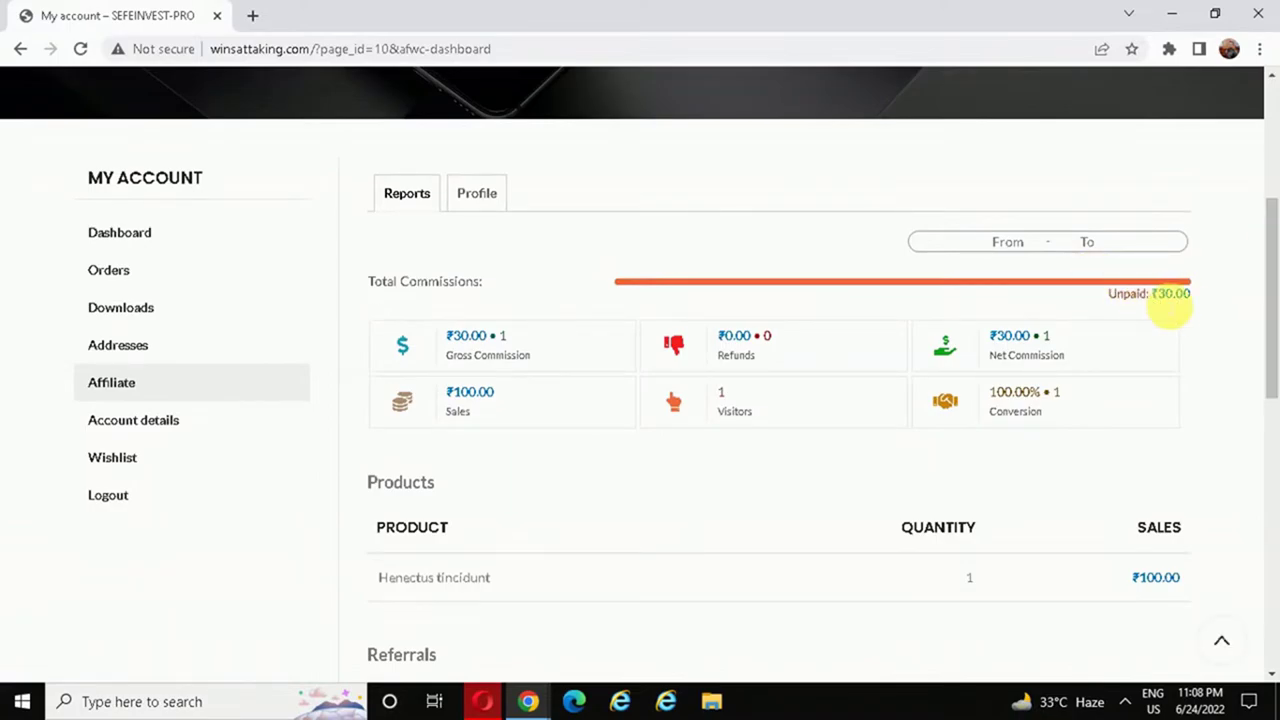
{"action": "left_click_drag", "start_coordinate": [1170, 296], "coordinate": [1251, 294]}
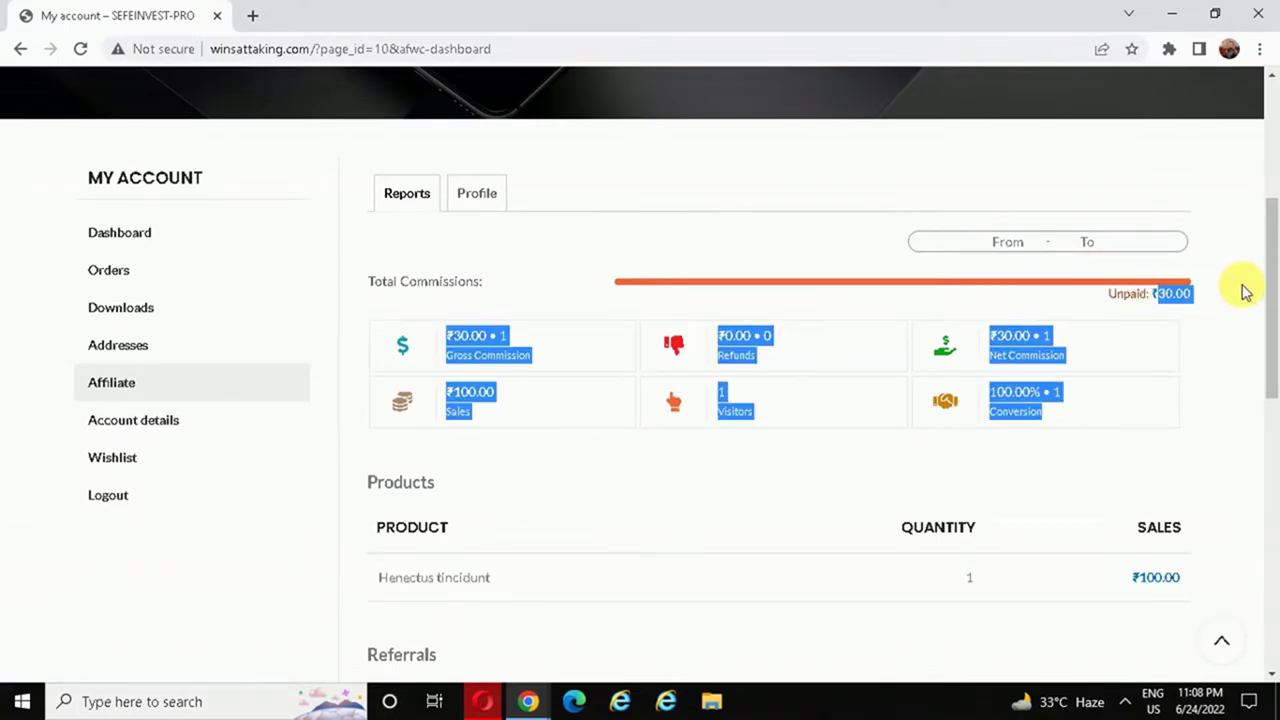
{"action": "left_click", "coordinate": [1232, 218]}
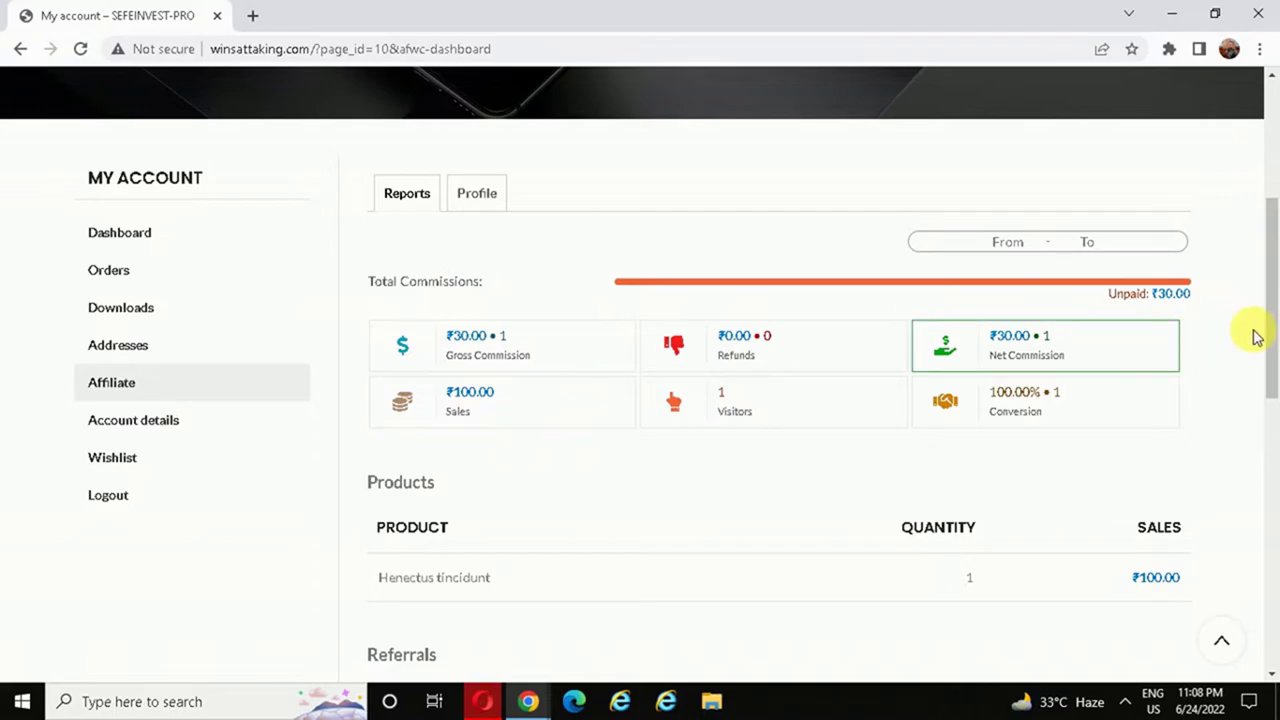
{"action": "left_click_drag", "start_coordinate": [1269, 286], "coordinate": [1275, 412]}
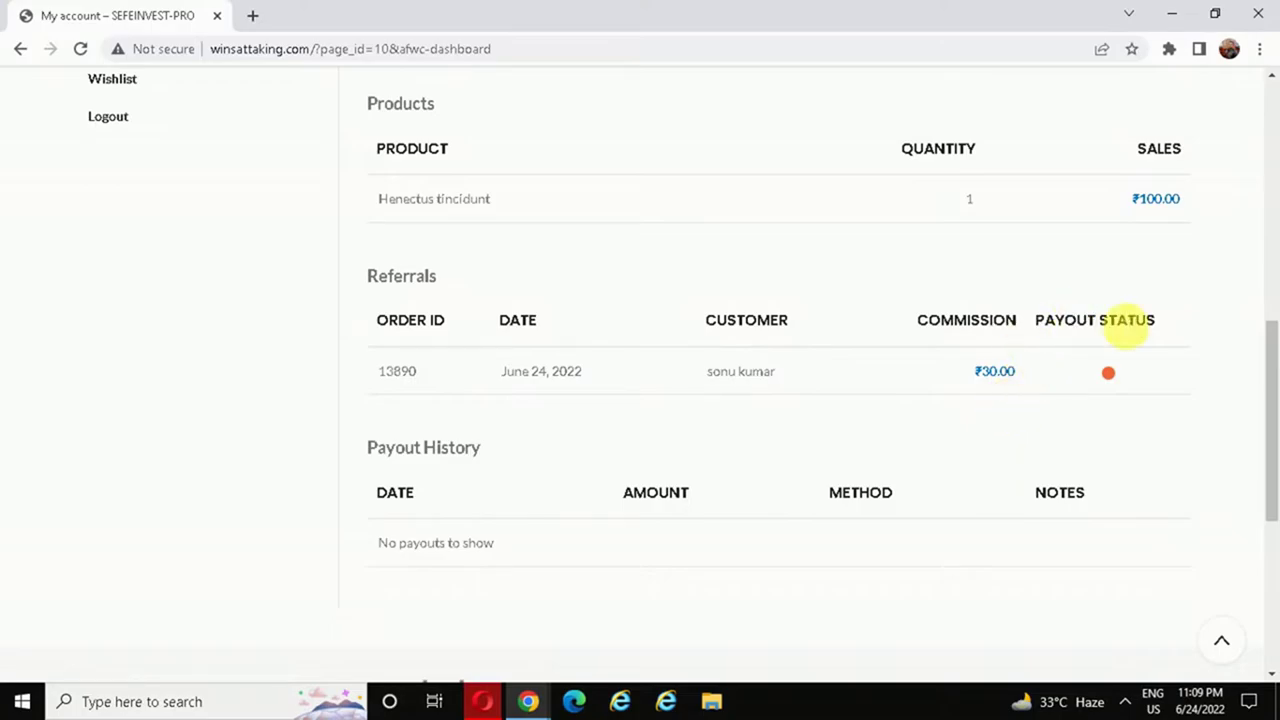
{"action": "left_click_drag", "start_coordinate": [1276, 425], "coordinate": [1276, 290]}
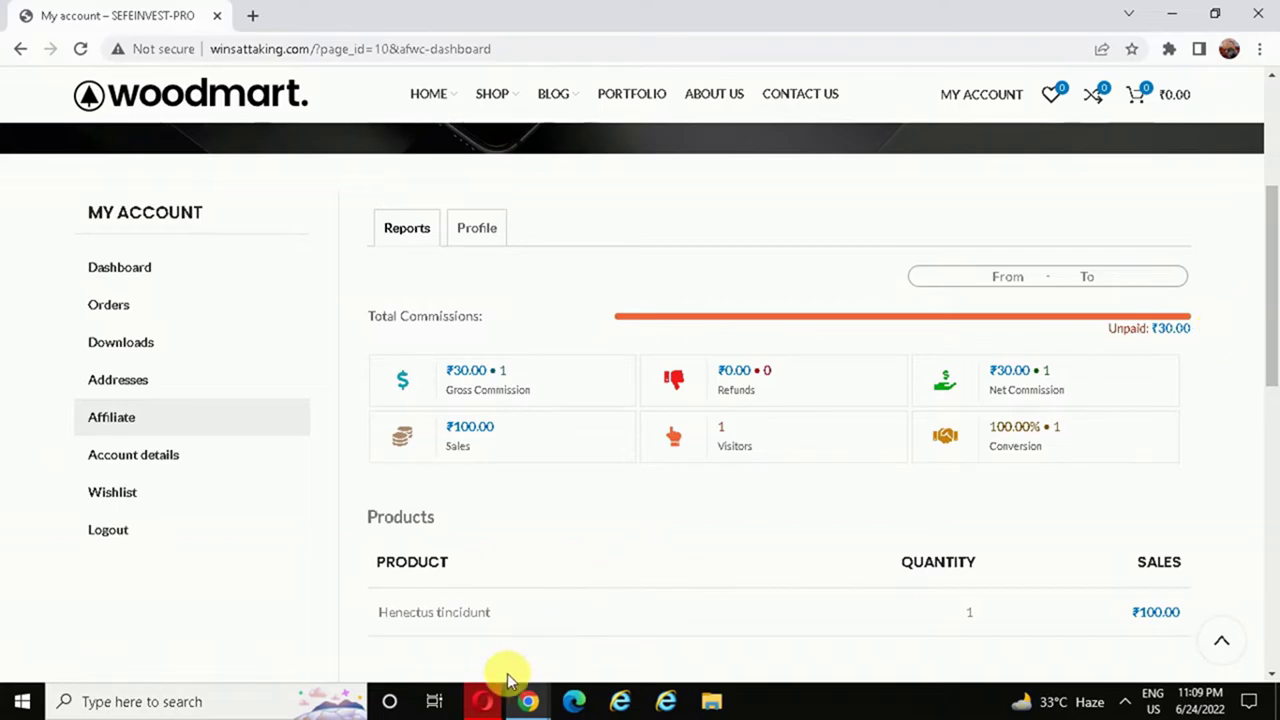
{"action": "left_click", "coordinate": [489, 700]}
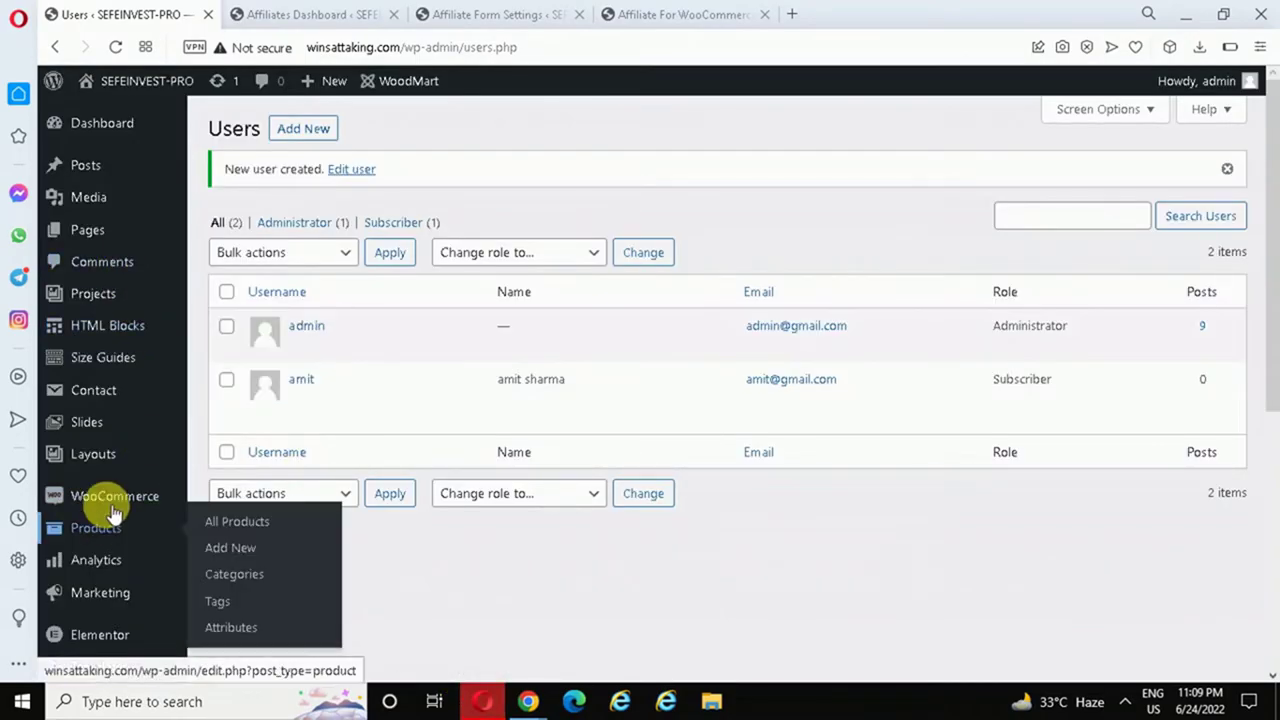
- In WooCommerce Affiliates, mark the ₹30.00 commission on the ₹100.00 order as paid
{"action": "mouse_move", "coordinate": [115, 508]}
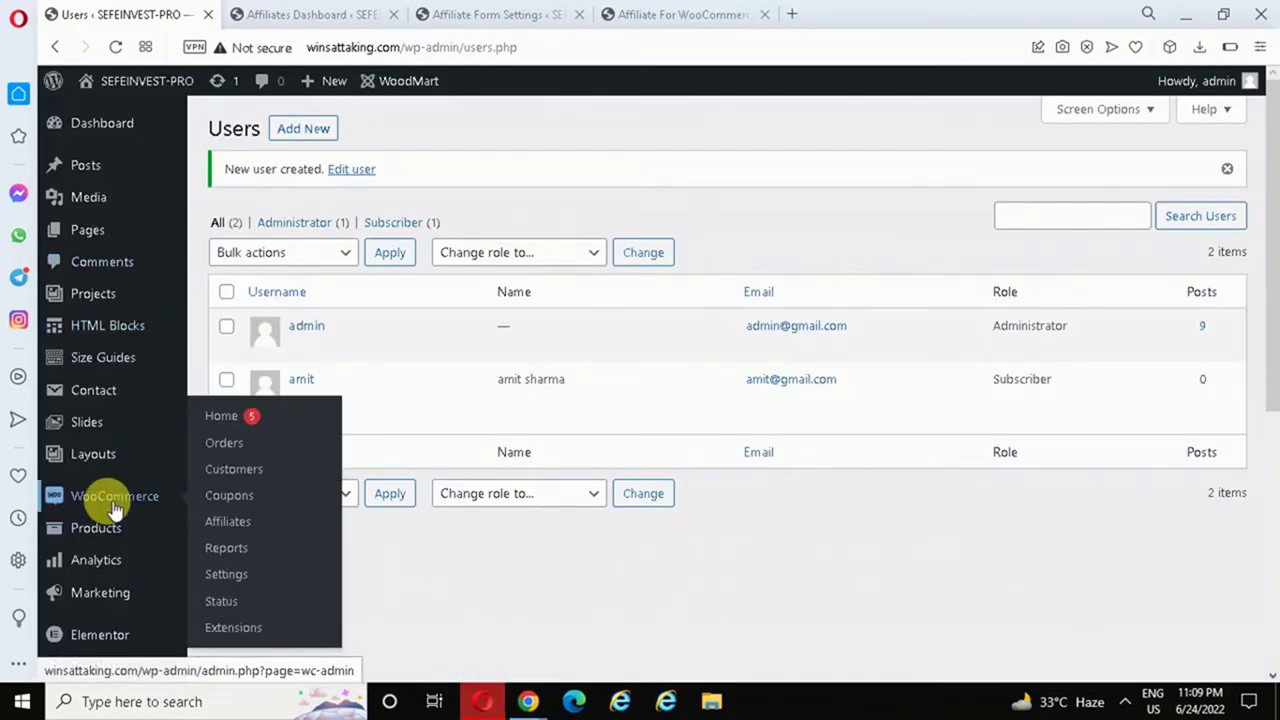
{"action": "left_click", "coordinate": [225, 522]}
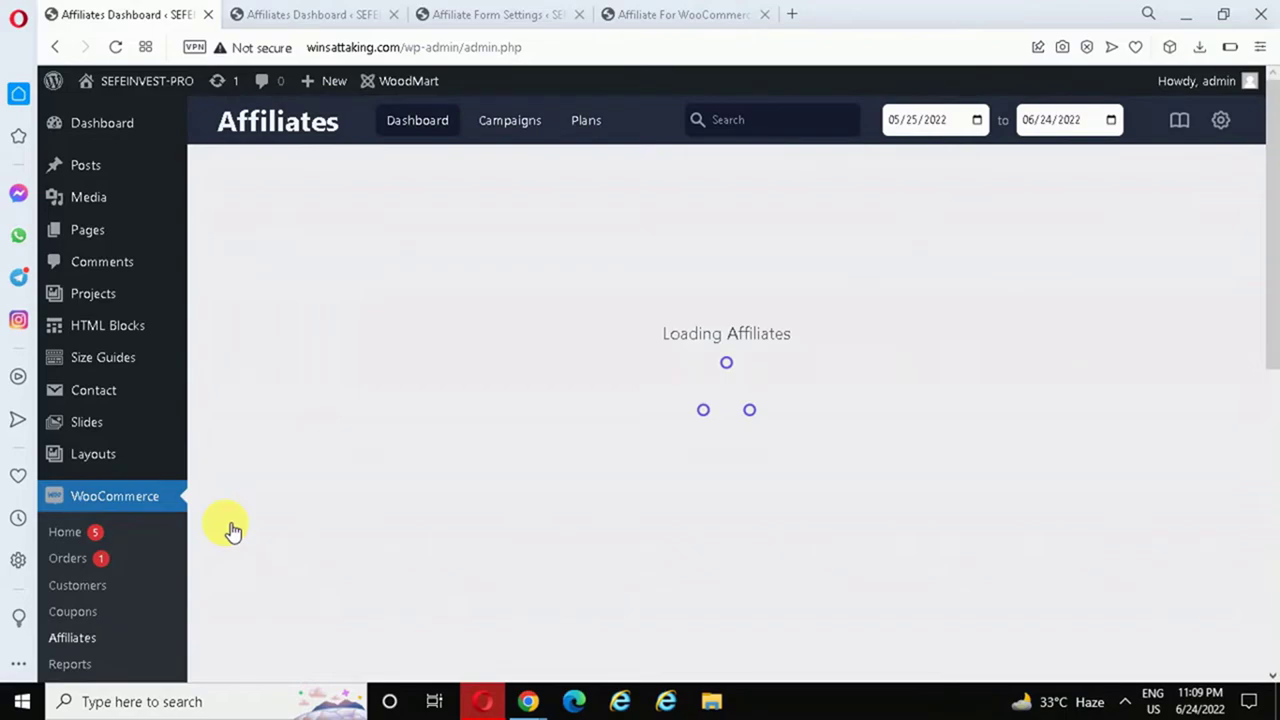
{"action": "scroll", "coordinate": [800, 320], "scroll_direction": "down", "scroll_amount": 2}
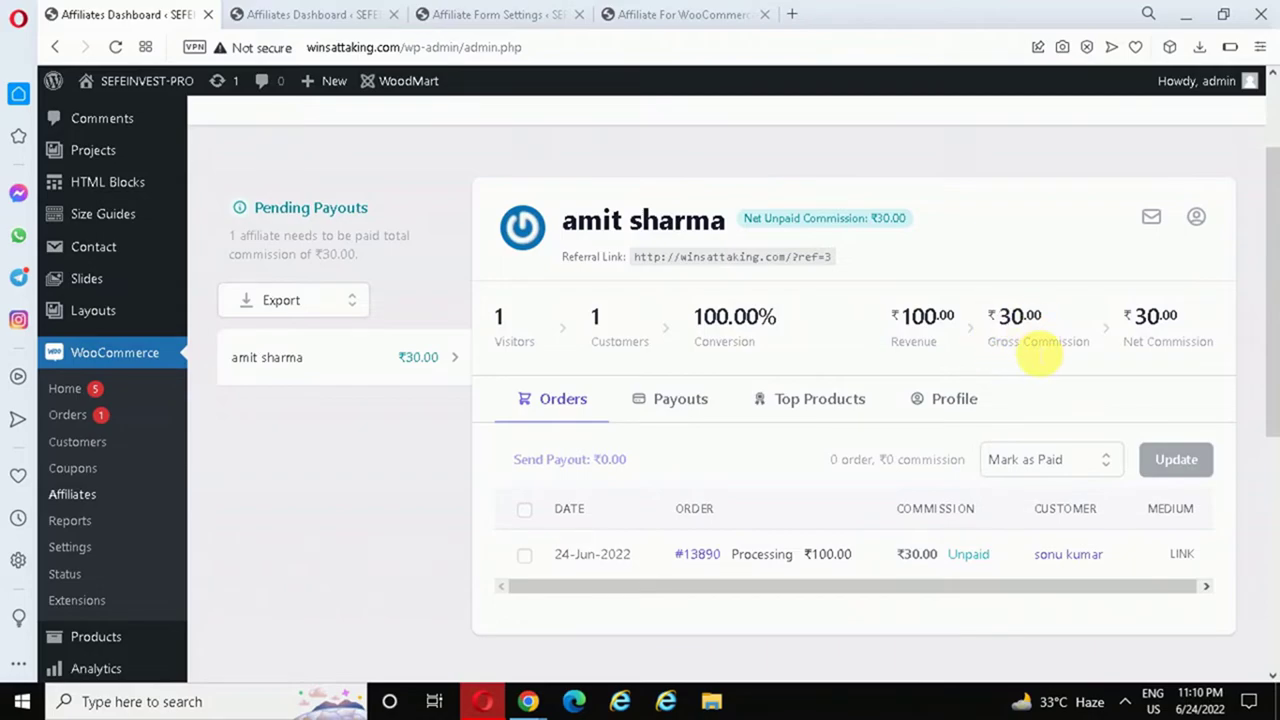
{"action": "left_click_drag", "start_coordinate": [1264, 286], "coordinate": [1276, 350]}
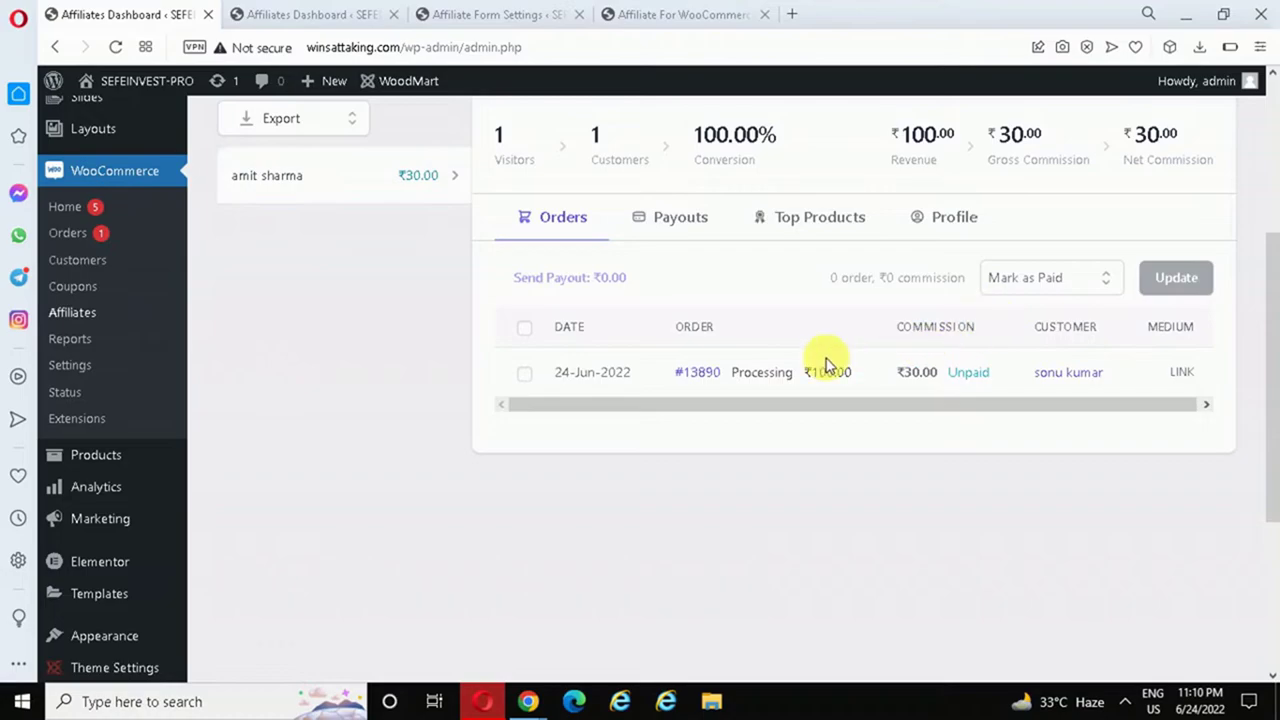
{"action": "left_click", "coordinate": [530, 378]}
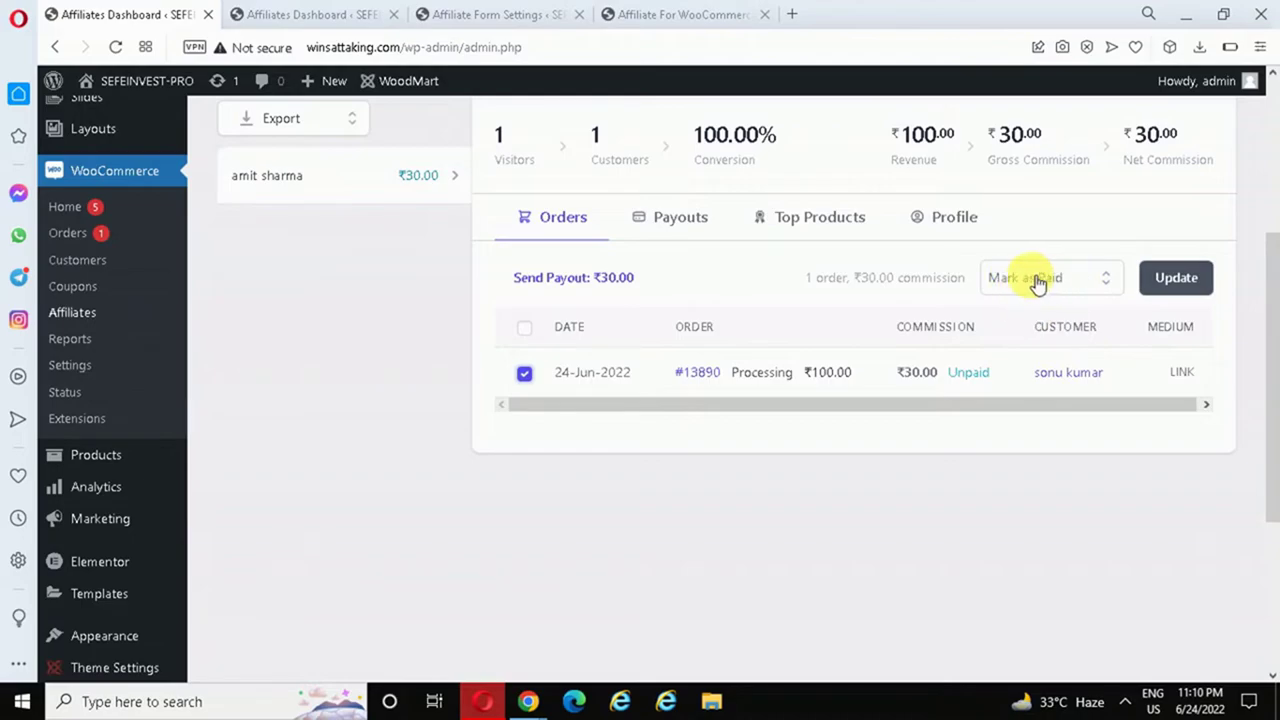
{"action": "left_click", "coordinate": [1035, 279]}
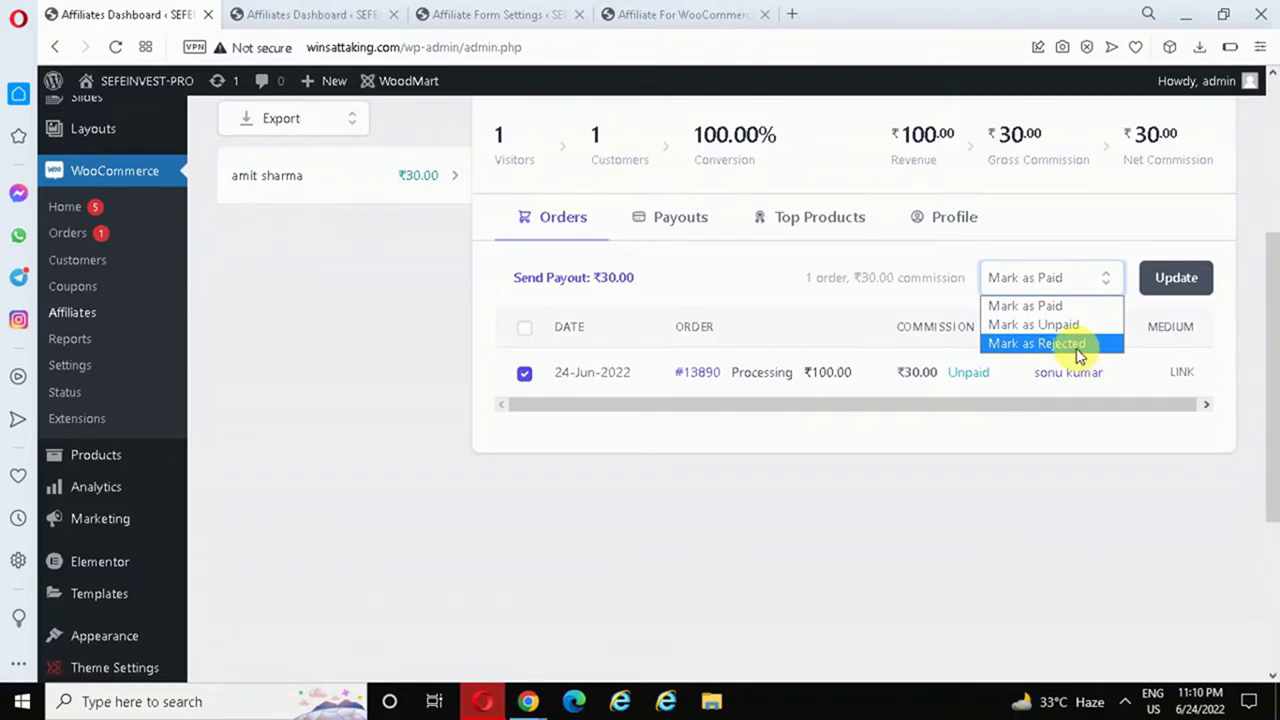
{"action": "left_click", "coordinate": [1079, 287]}
{"action": "left_click", "coordinate": [1182, 280]}
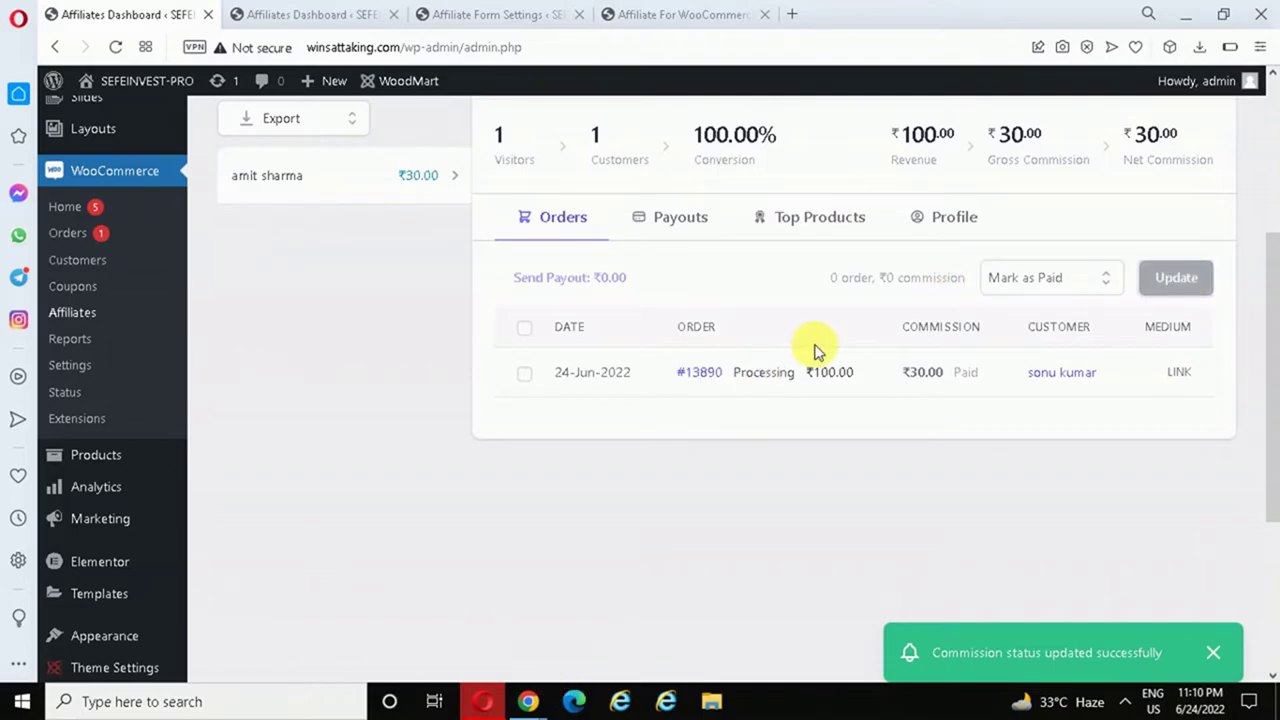
{"action": "left_click", "coordinate": [527, 701]}
- Check that the affiliate's My account Reports now show Paid ₹30.00
{"action": "left_click", "coordinate": [429, 624]}
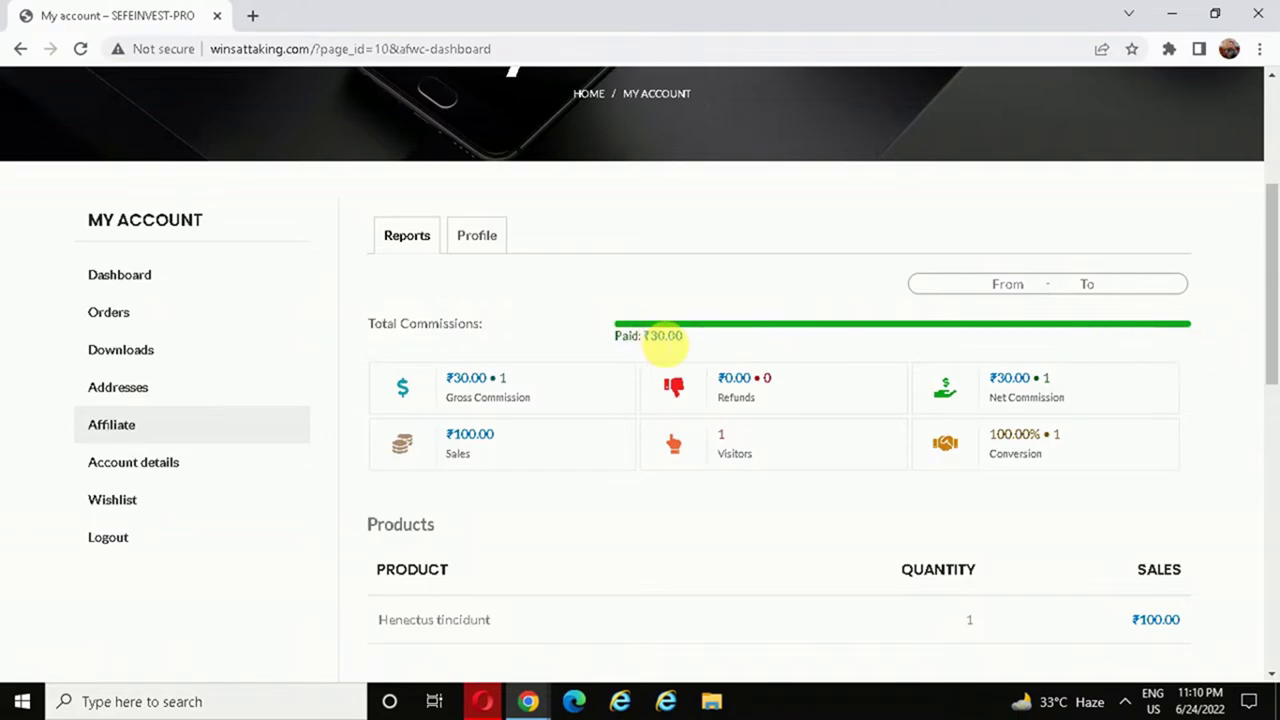
{"action": "left_click_drag", "start_coordinate": [1271, 266], "coordinate": [1272, 226]}
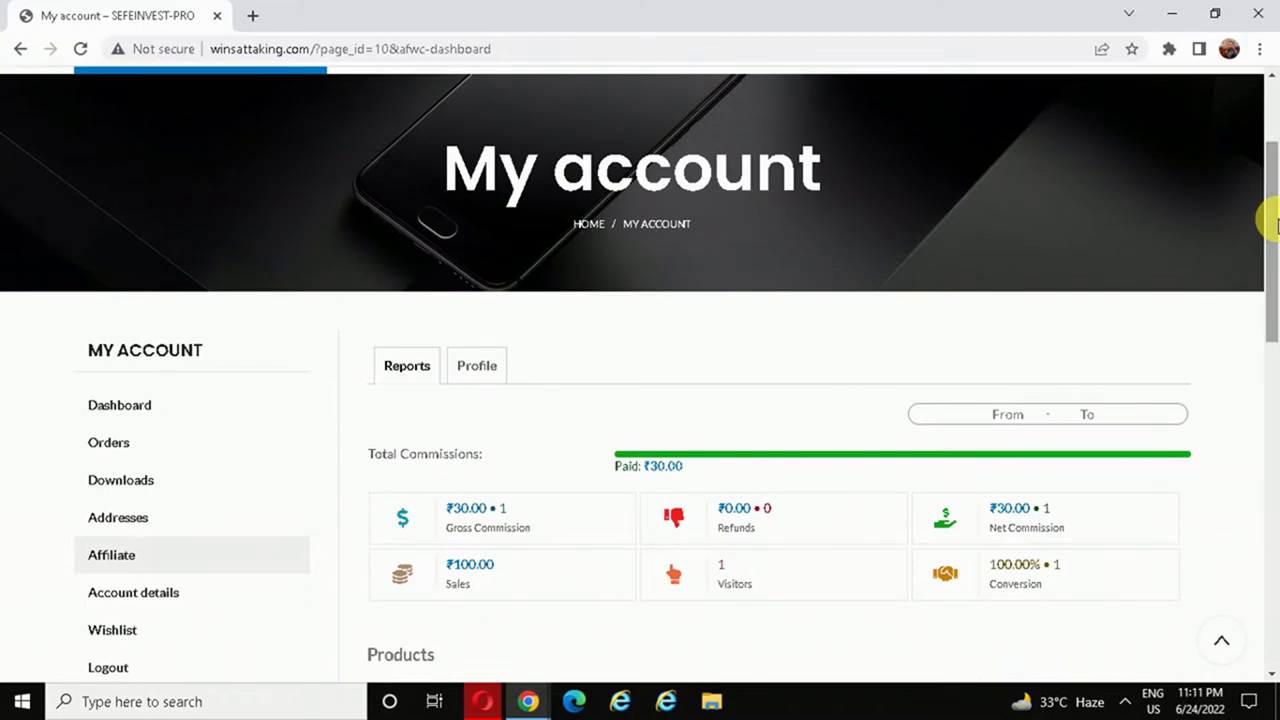
{"action": "left_click_drag", "start_coordinate": [1272, 225], "coordinate": [1265, 253]}
- Return to the customer's incognito window showing the ₹100.00 order-received confirmation
{"action": "left_click", "coordinate": [537, 703]}
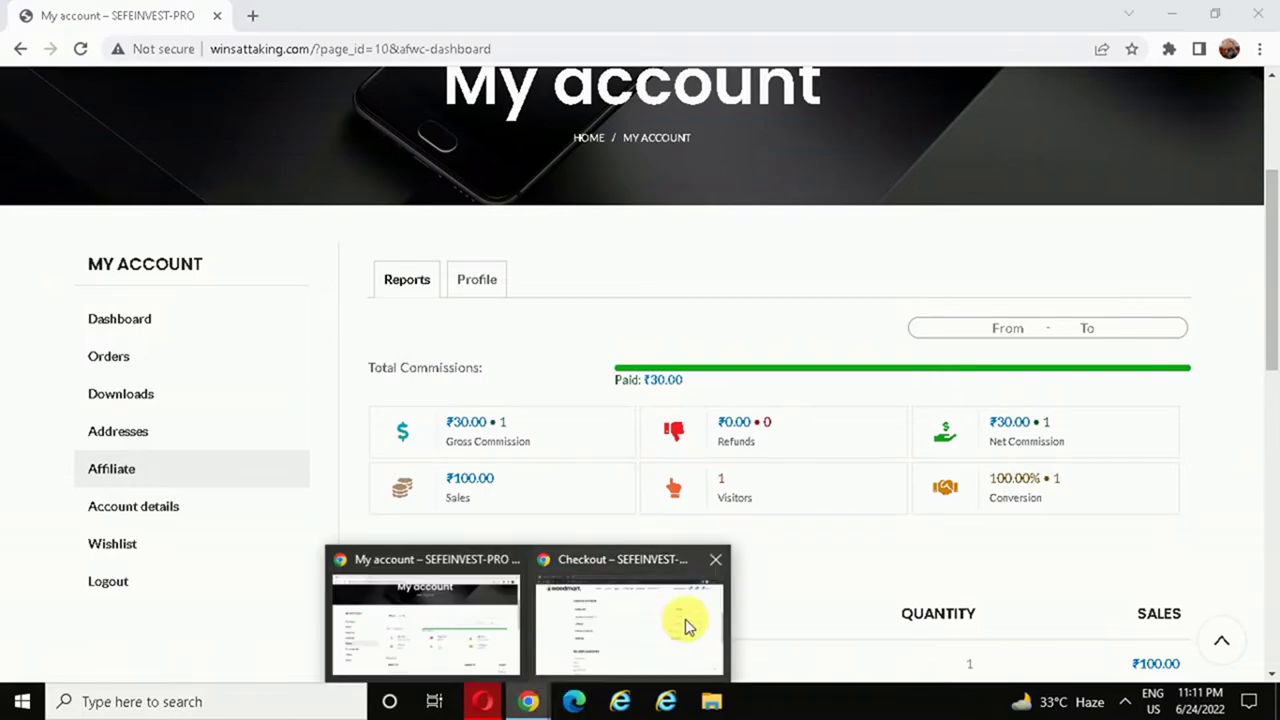
{"action": "left_click", "coordinate": [686, 622]}
{"action": "left_click_drag", "start_coordinate": [1270, 330], "coordinate": [1268, 150]}
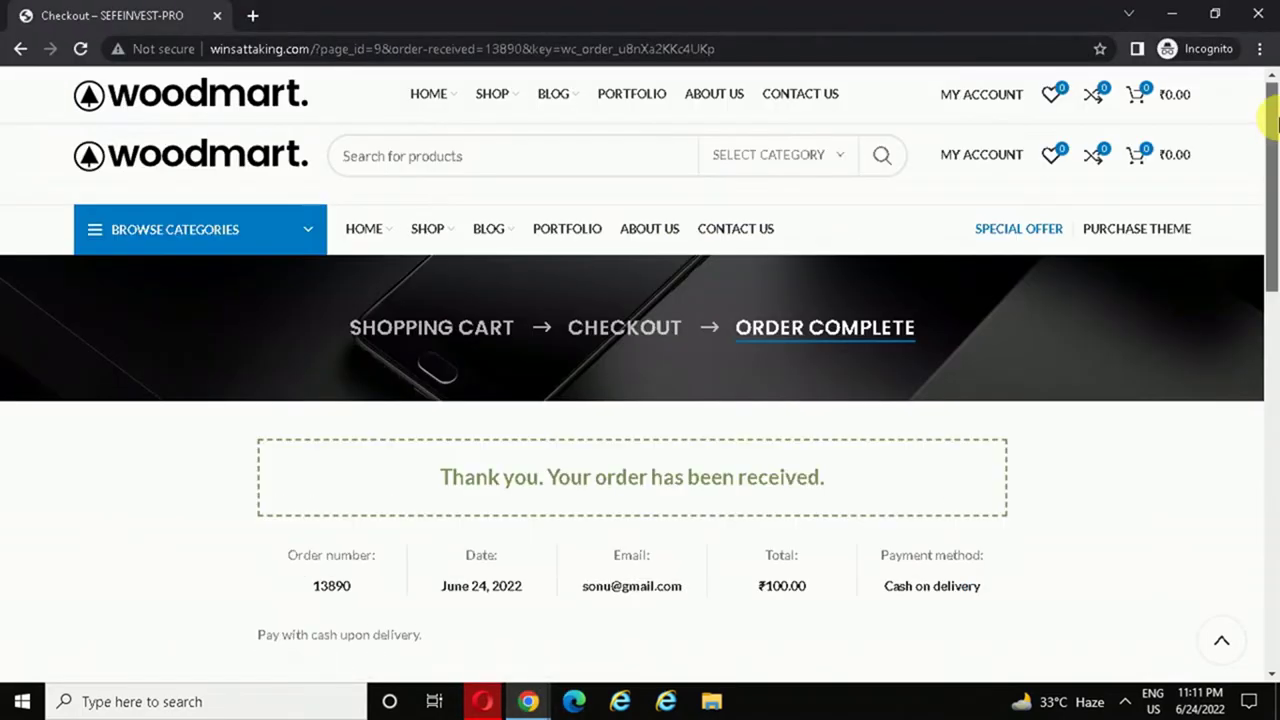
- Open the affiliate registration form from the customer's My account page
{"action": "left_click", "coordinate": [977, 156]}
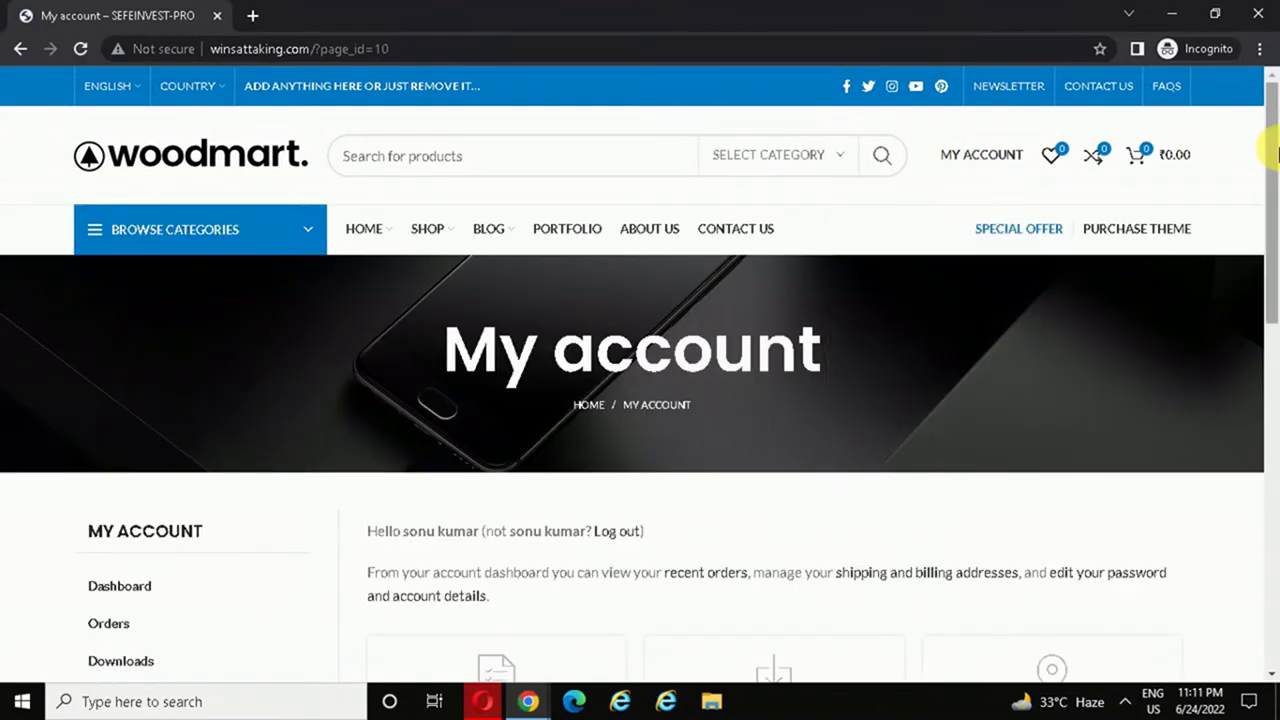
{"action": "left_click_drag", "start_coordinate": [1266, 191], "coordinate": [1260, 314]}
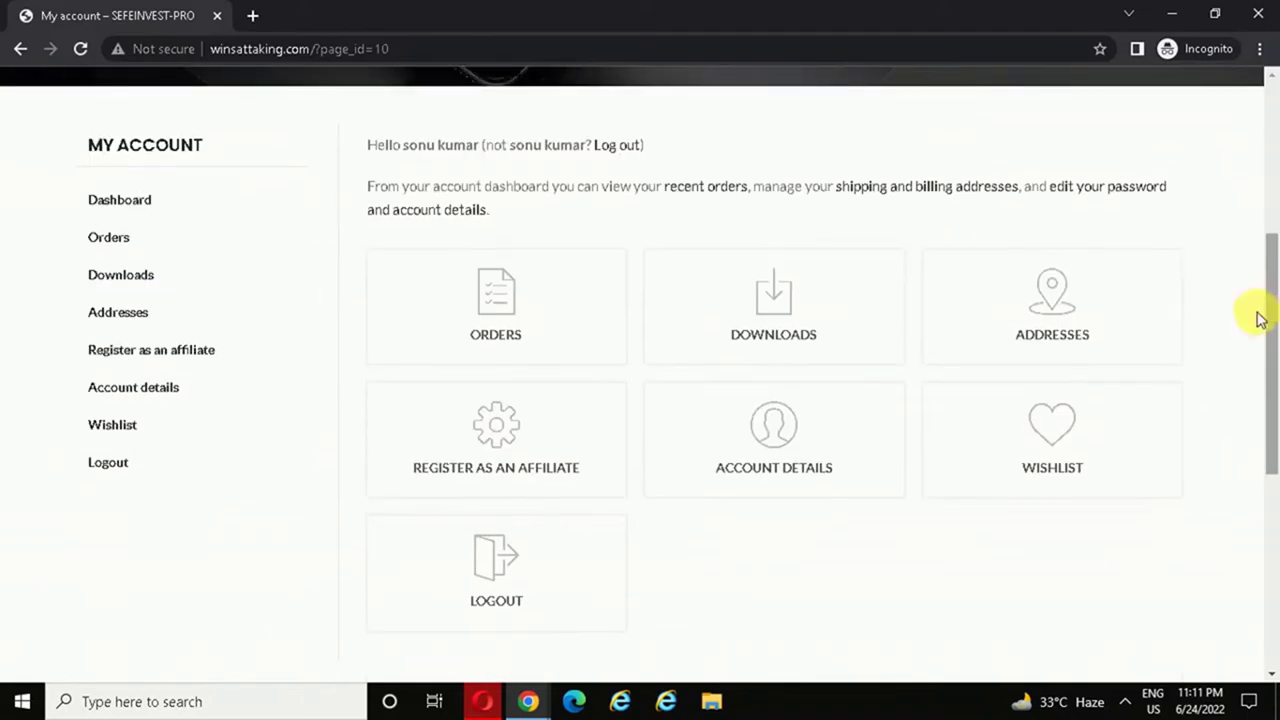
{"action": "left_click", "coordinate": [180, 360]}
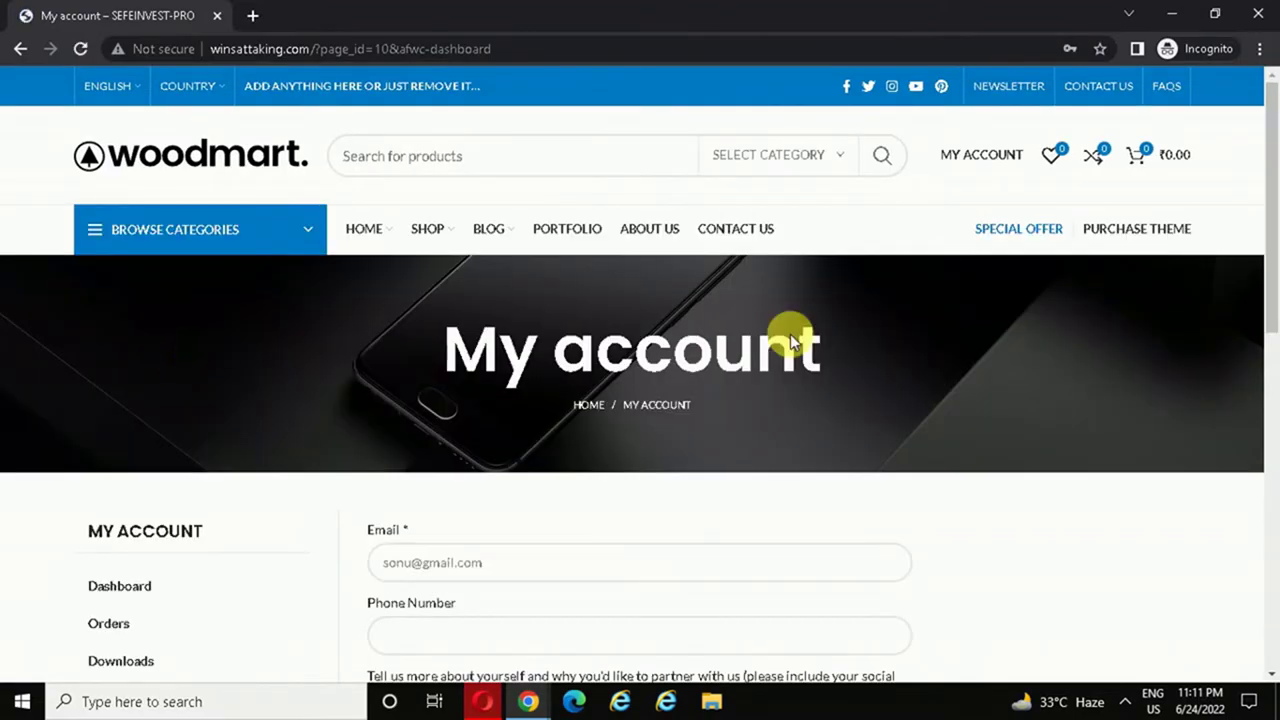
{"action": "left_click_drag", "start_coordinate": [1266, 192], "coordinate": [1272, 332]}
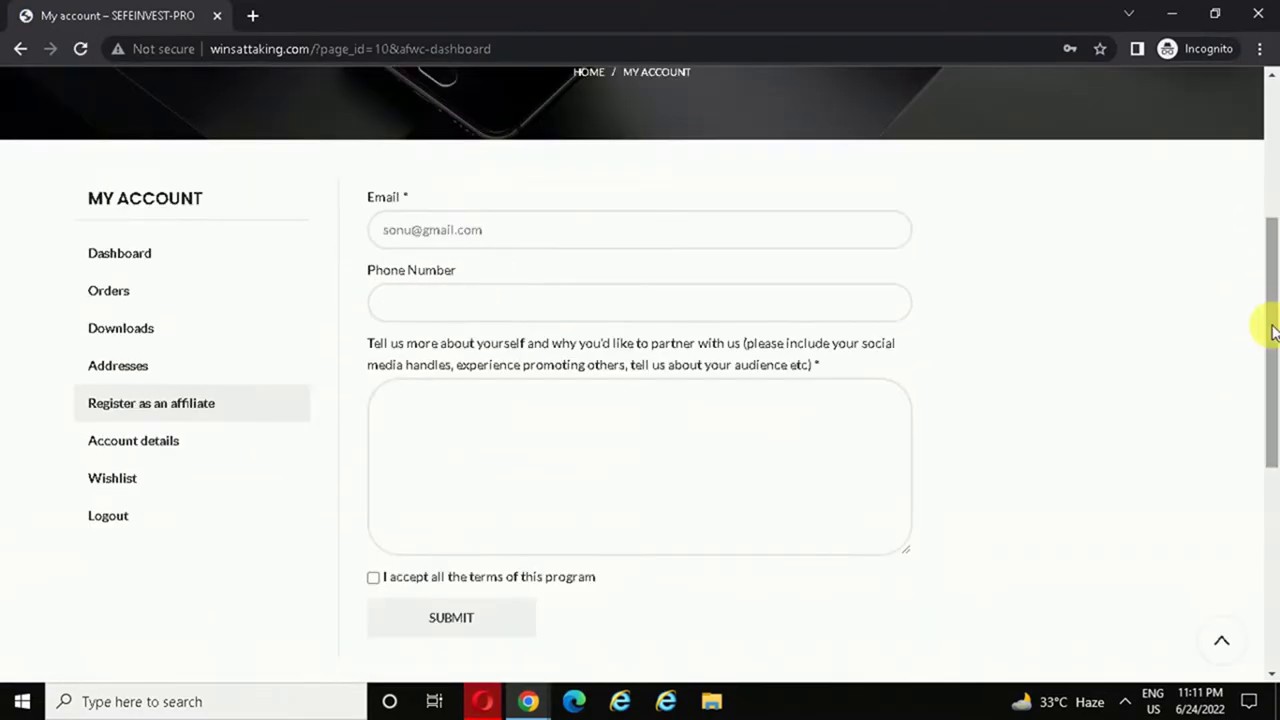
- Enter a phone number and description 'zdtger', accept the terms, and submit the affiliate registration
{"action": "left_click", "coordinate": [439, 313]}
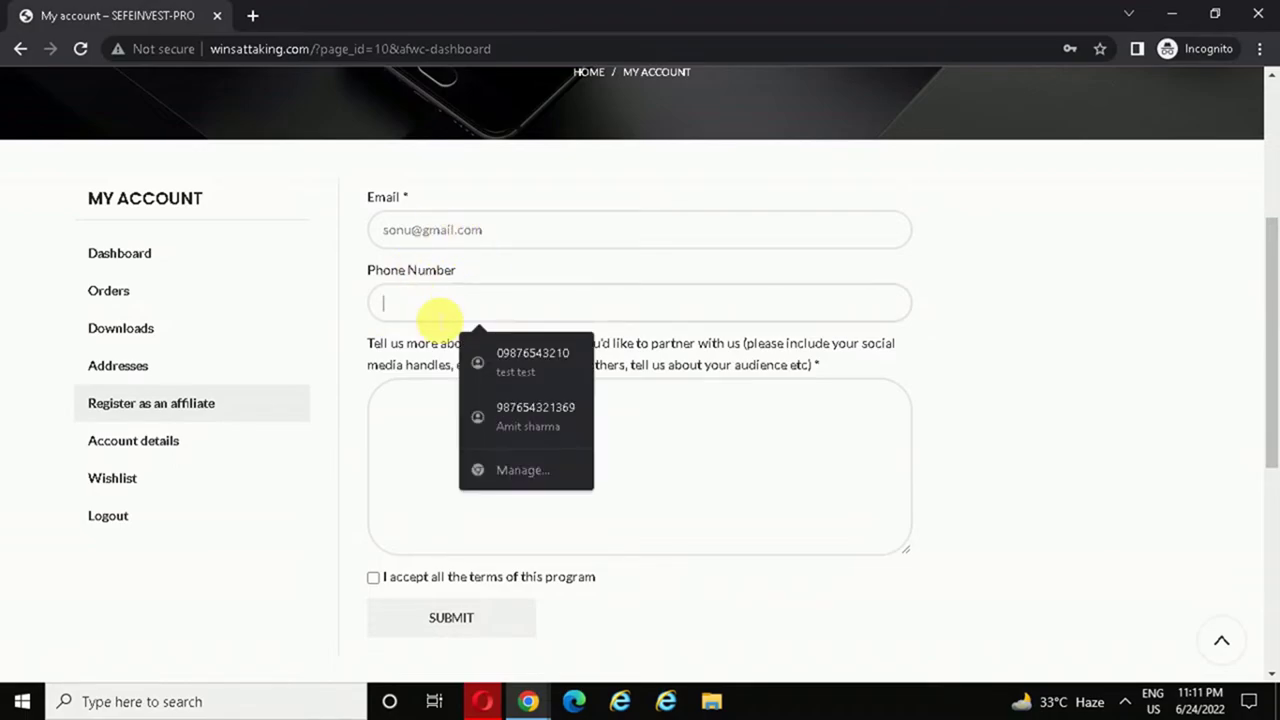
{"action": "type", "text": "987+"}
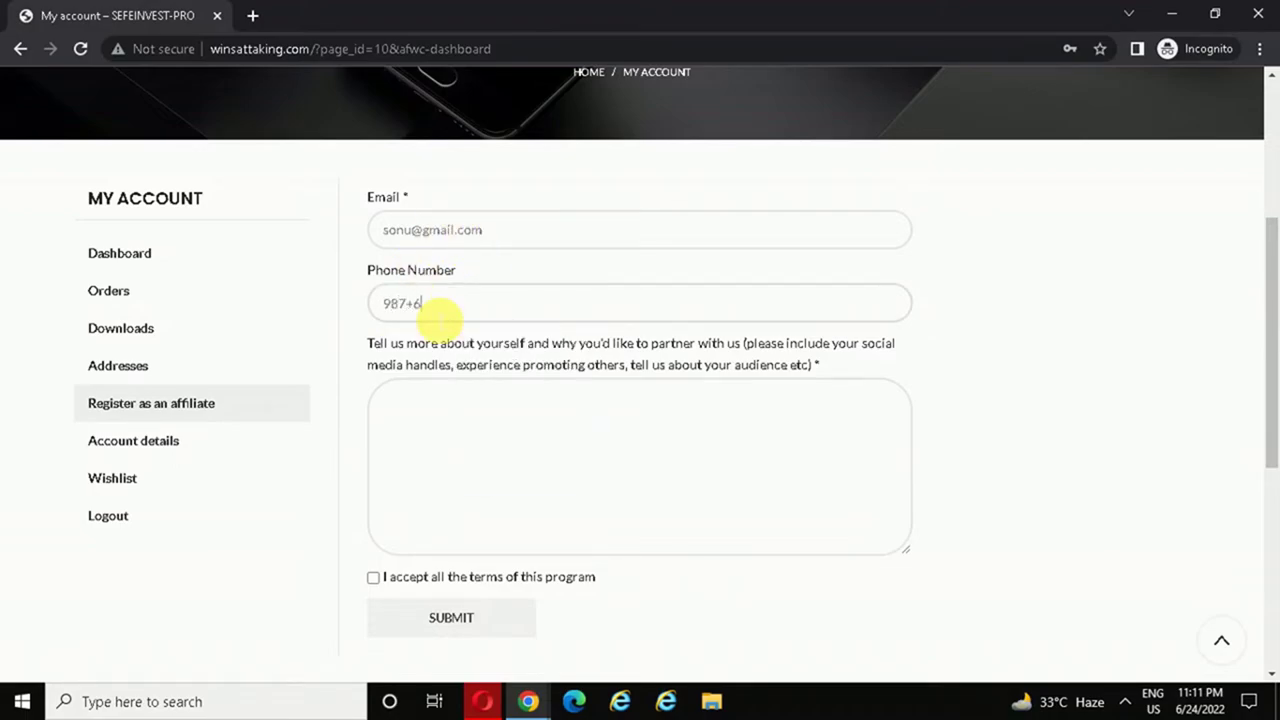
{"action": "type", "text": "6"}
{"action": "key", "text": "BackSpace"}
{"action": "key", "text": "BackSpace"}
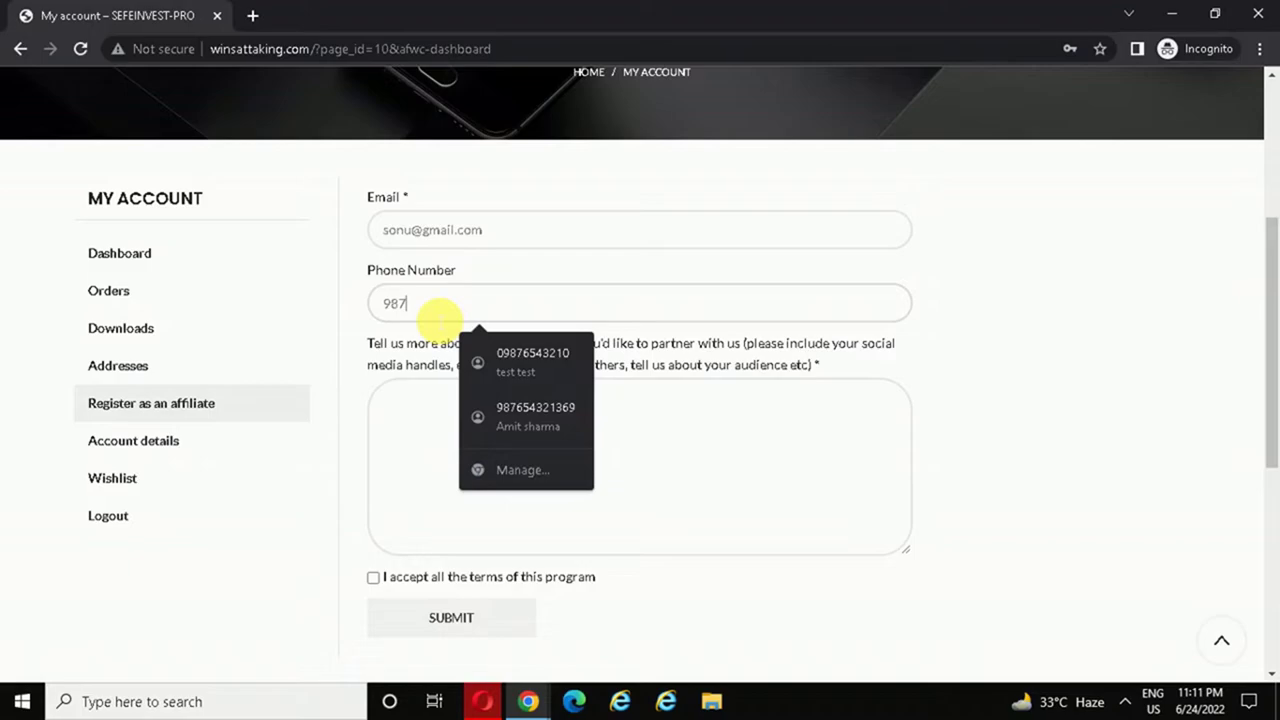
{"action": "type", "text": "6543210"}
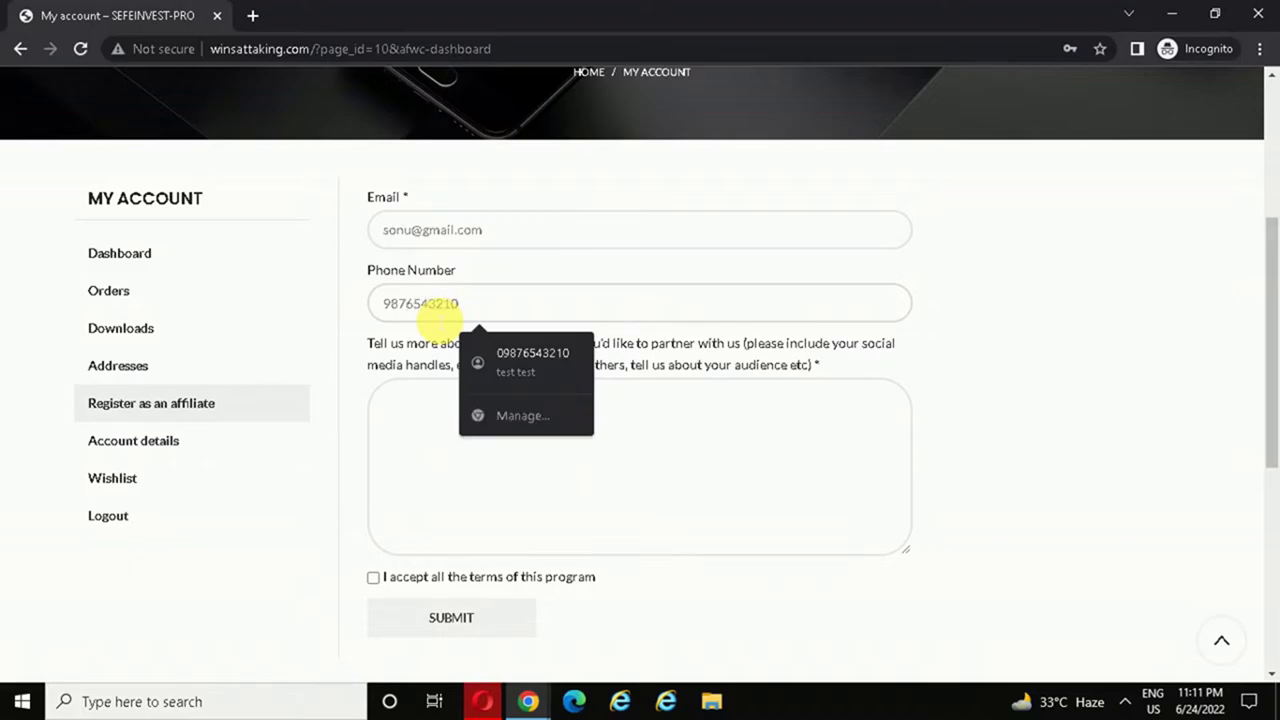
{"action": "left_click", "coordinate": [378, 446]}
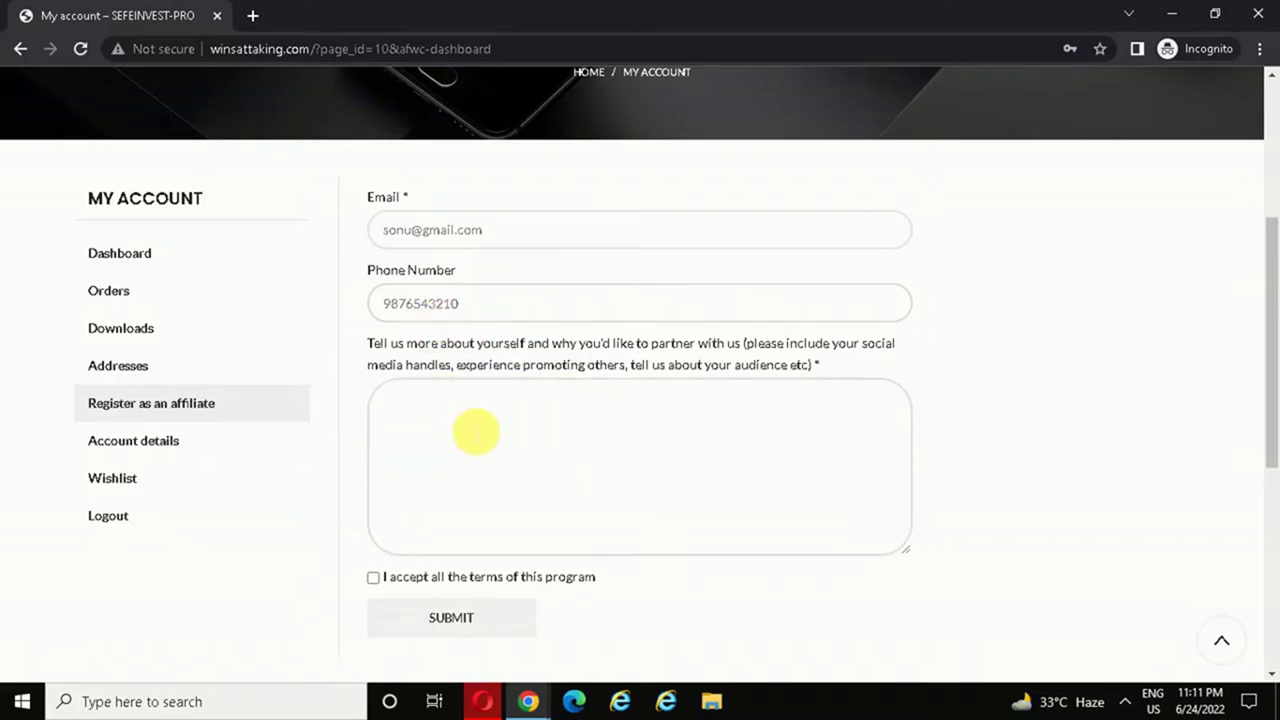
{"action": "type", "text": "zdtger"}
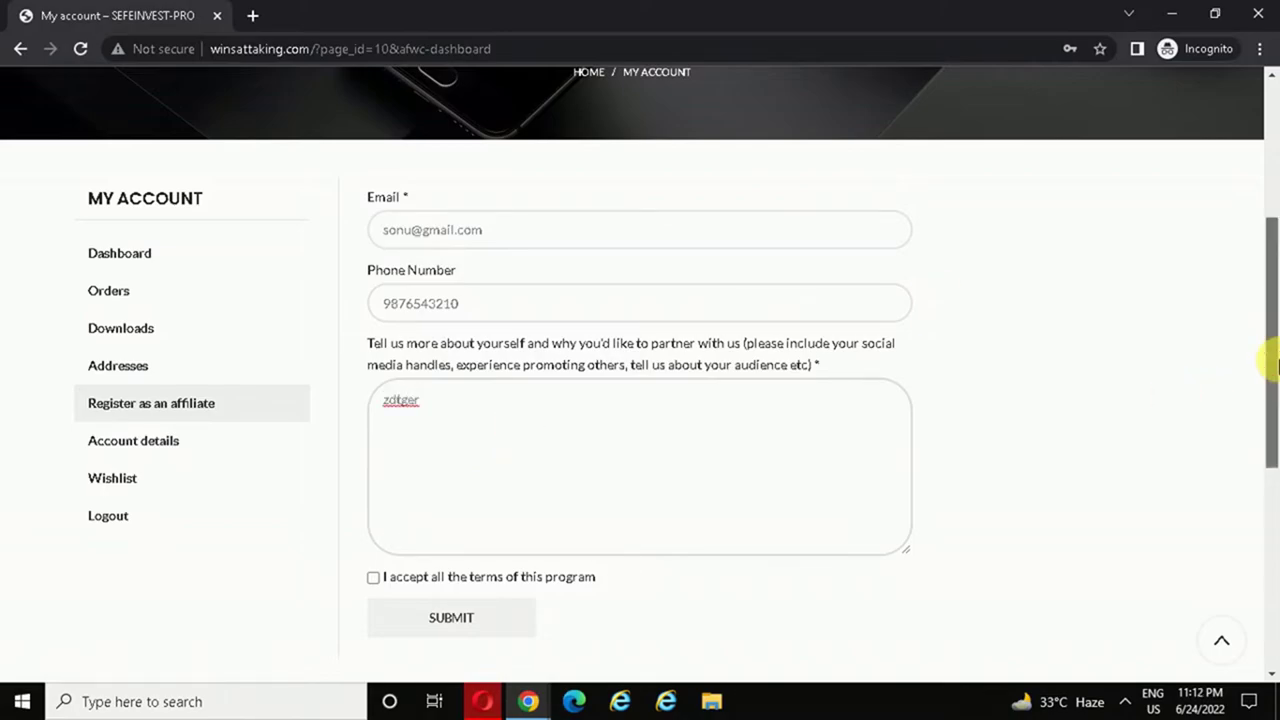
{"action": "scroll", "coordinate": [1277, 365], "scroll_direction": "down", "scroll_amount": 3}
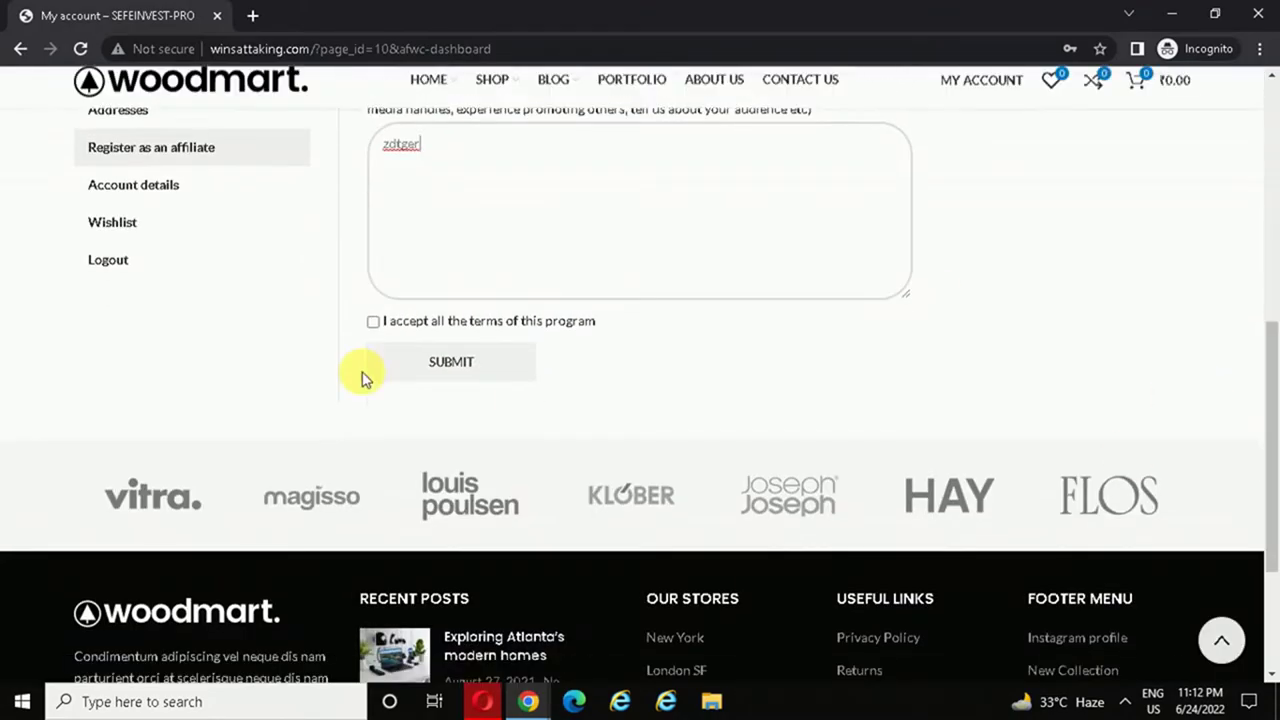
{"action": "left_click", "coordinate": [372, 322]}
{"action": "left_click", "coordinate": [437, 372]}
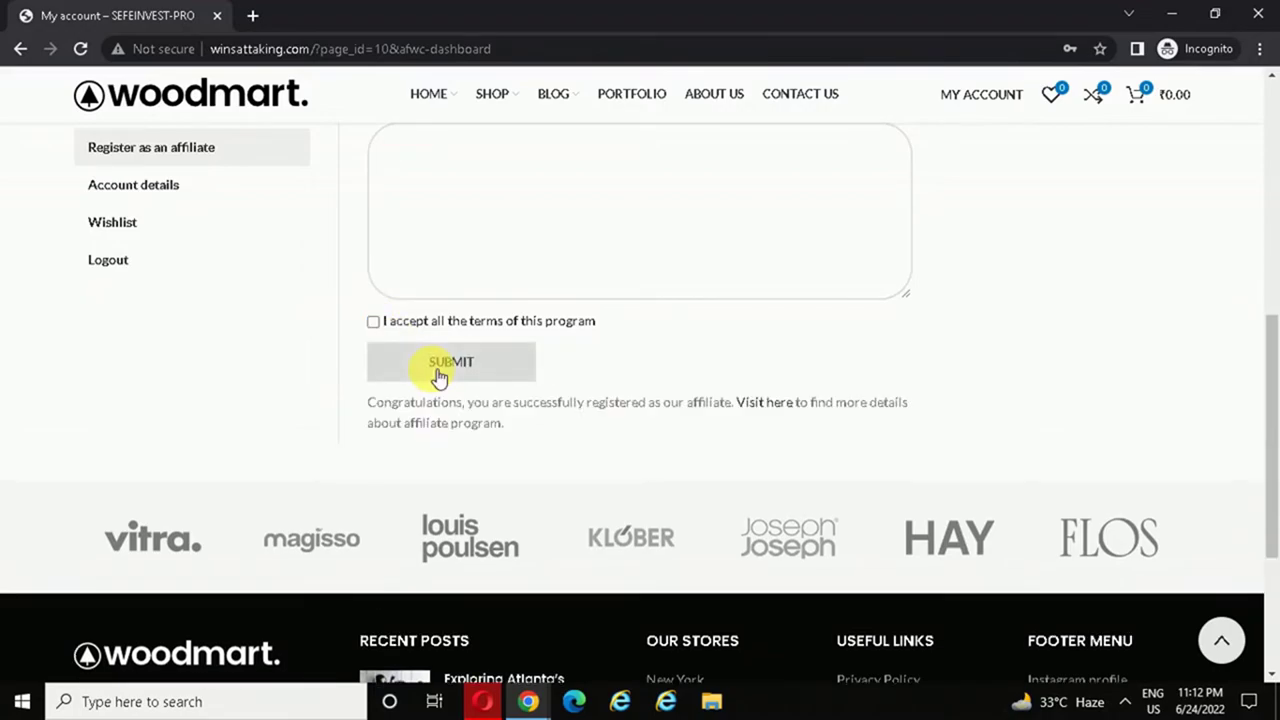
{"action": "left_click_drag", "start_coordinate": [1271, 357], "coordinate": [1271, 194]}
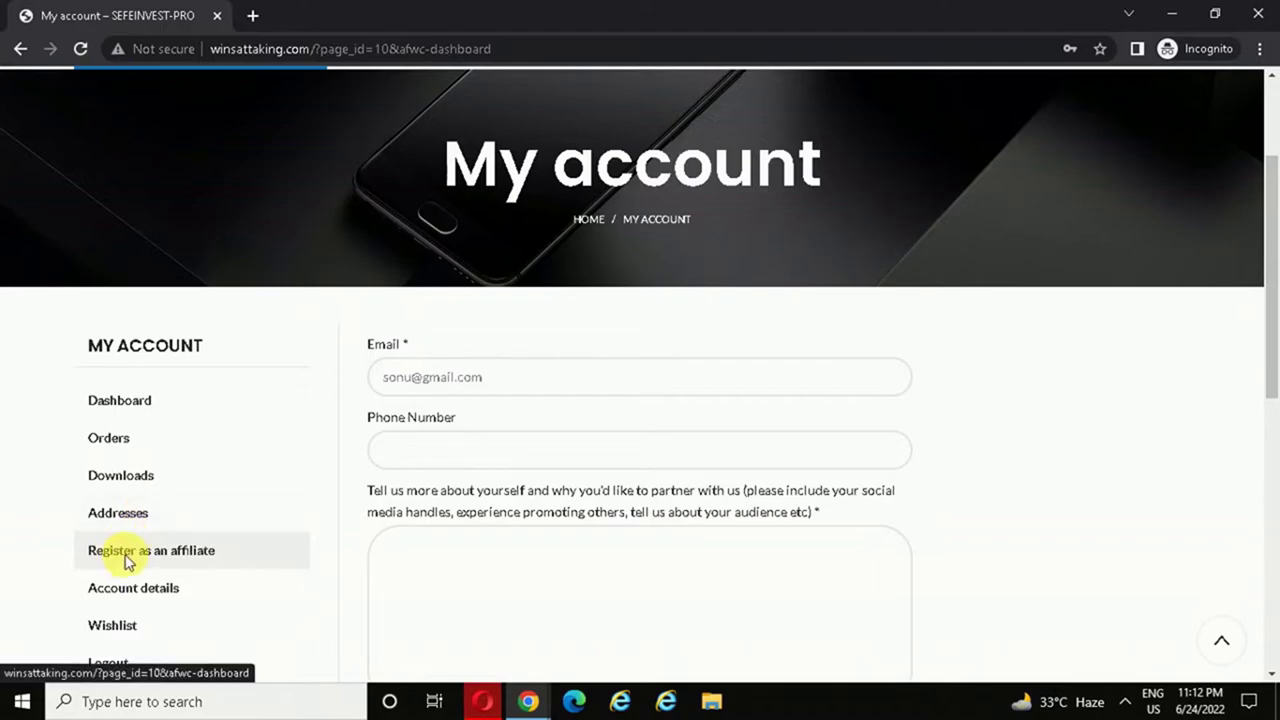
- Reload the account page and select the affiliate's ?ref=4 referral URL to copy it
{"action": "left_click", "coordinate": [77, 50]}
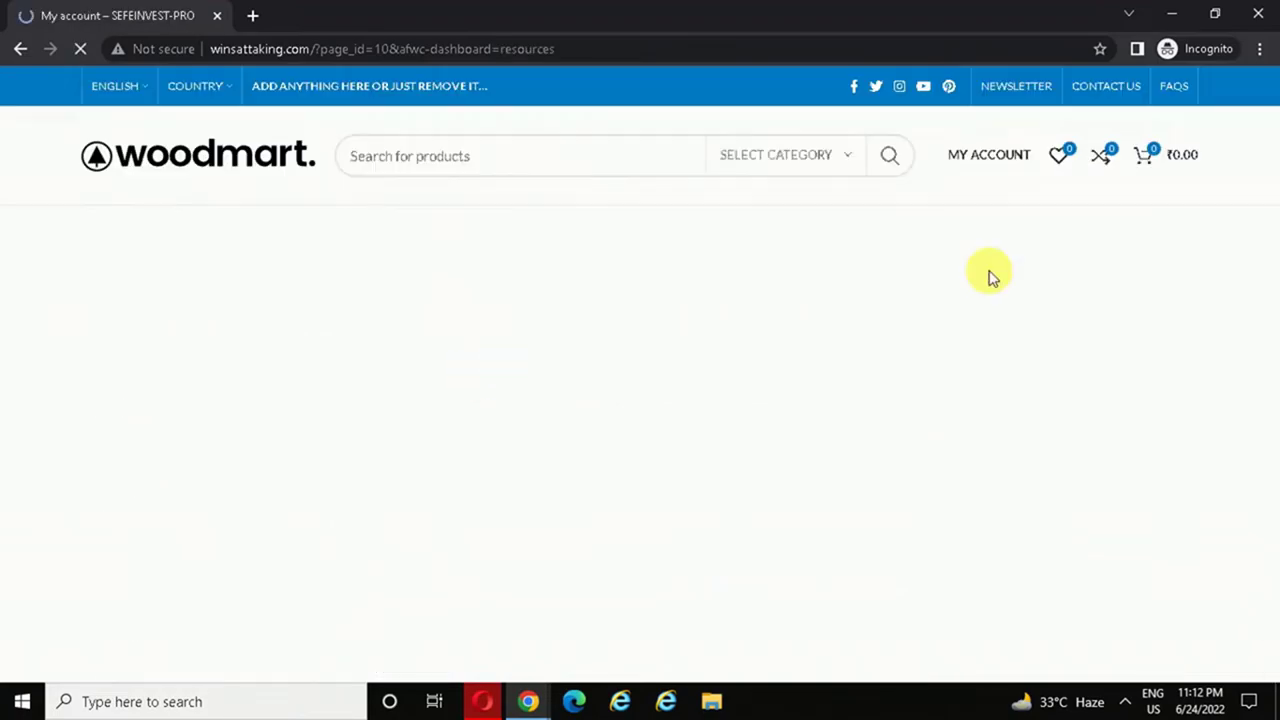
{"action": "scroll", "coordinate": [1276, 140], "scroll_direction": "down", "scroll_amount": 3}
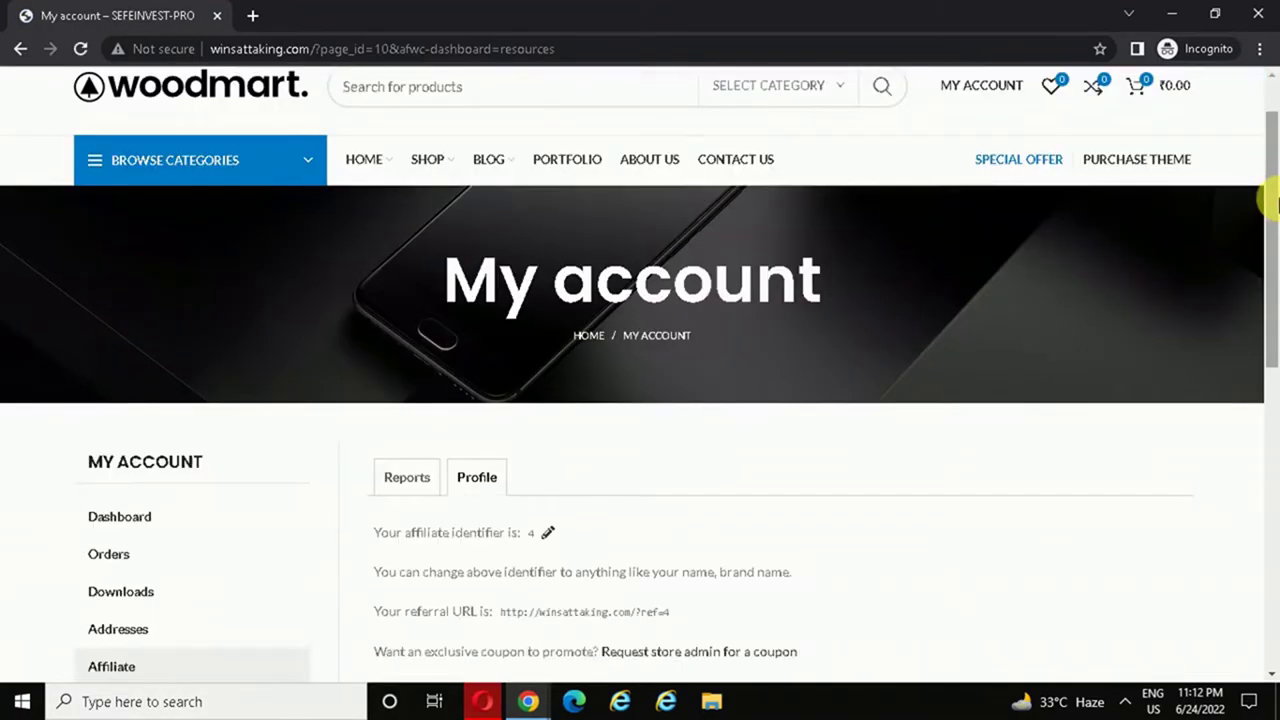
{"action": "left_click_drag", "start_coordinate": [670, 428], "coordinate": [510, 432]}
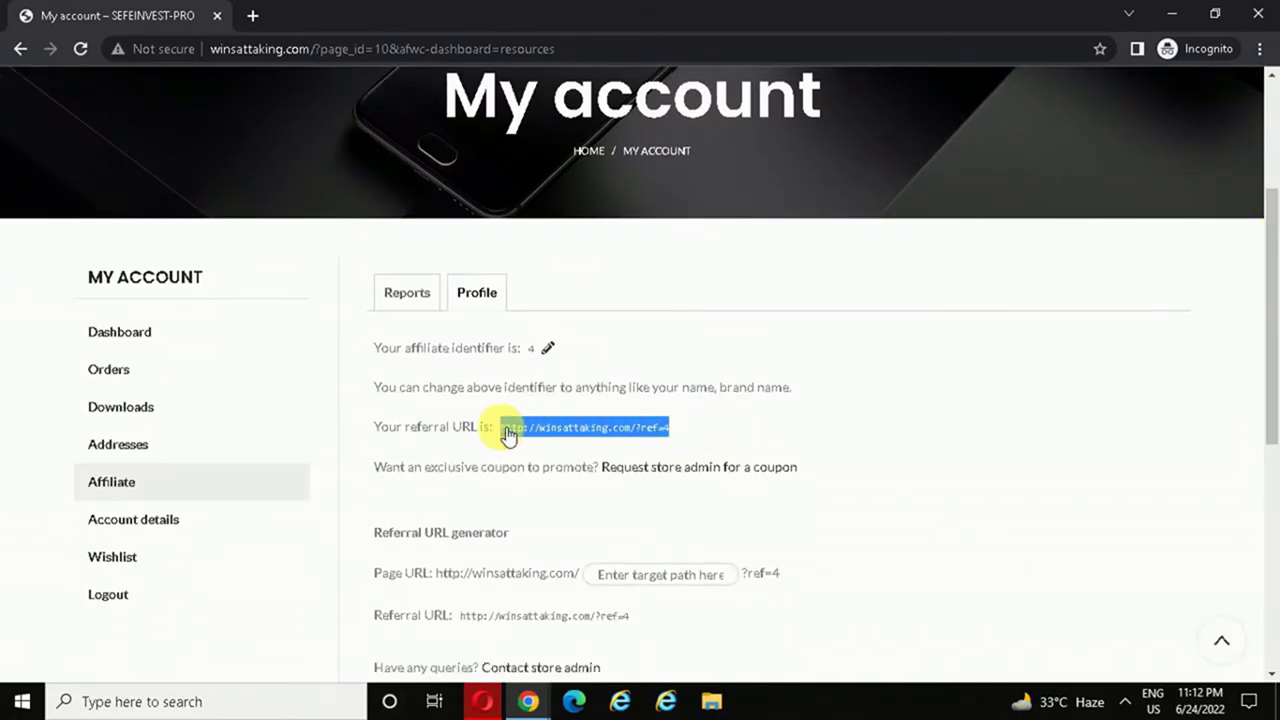
- Close the current private window and open a new incognito window
{"action": "left_click", "coordinate": [1258, 17]}
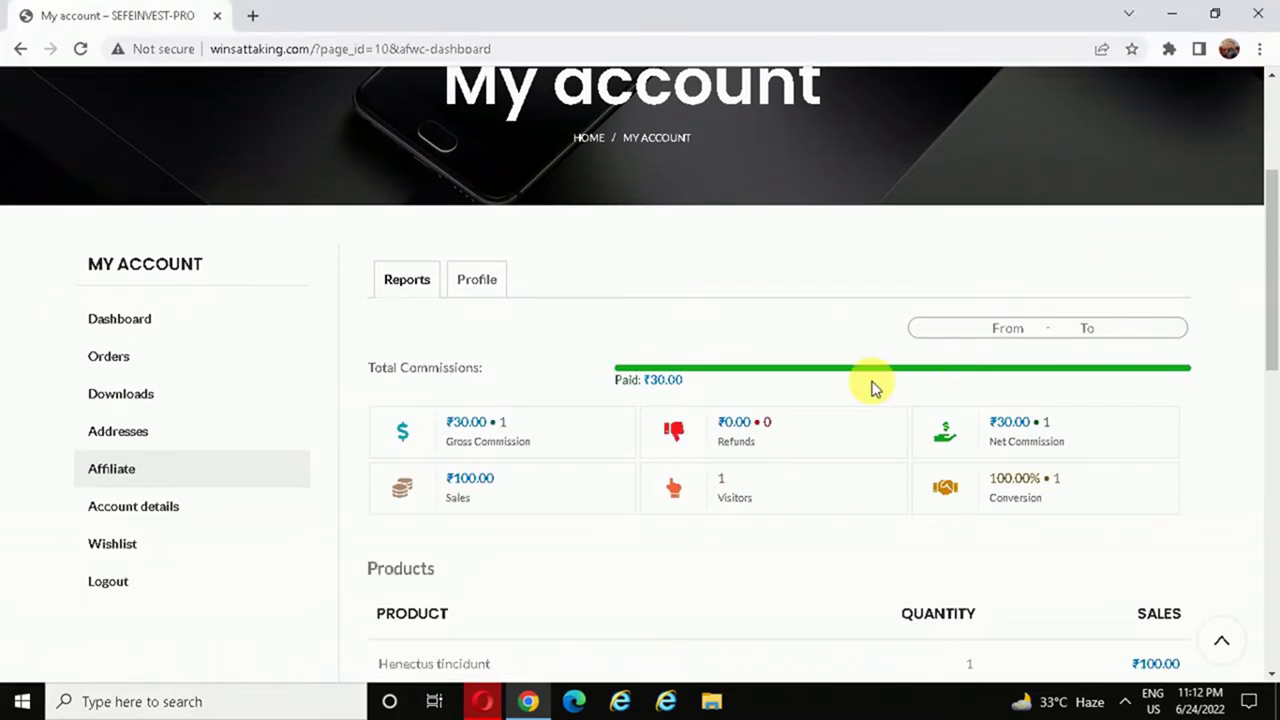
{"action": "left_click", "coordinate": [1262, 49]}
{"action": "left_click", "coordinate": [1166, 123]}
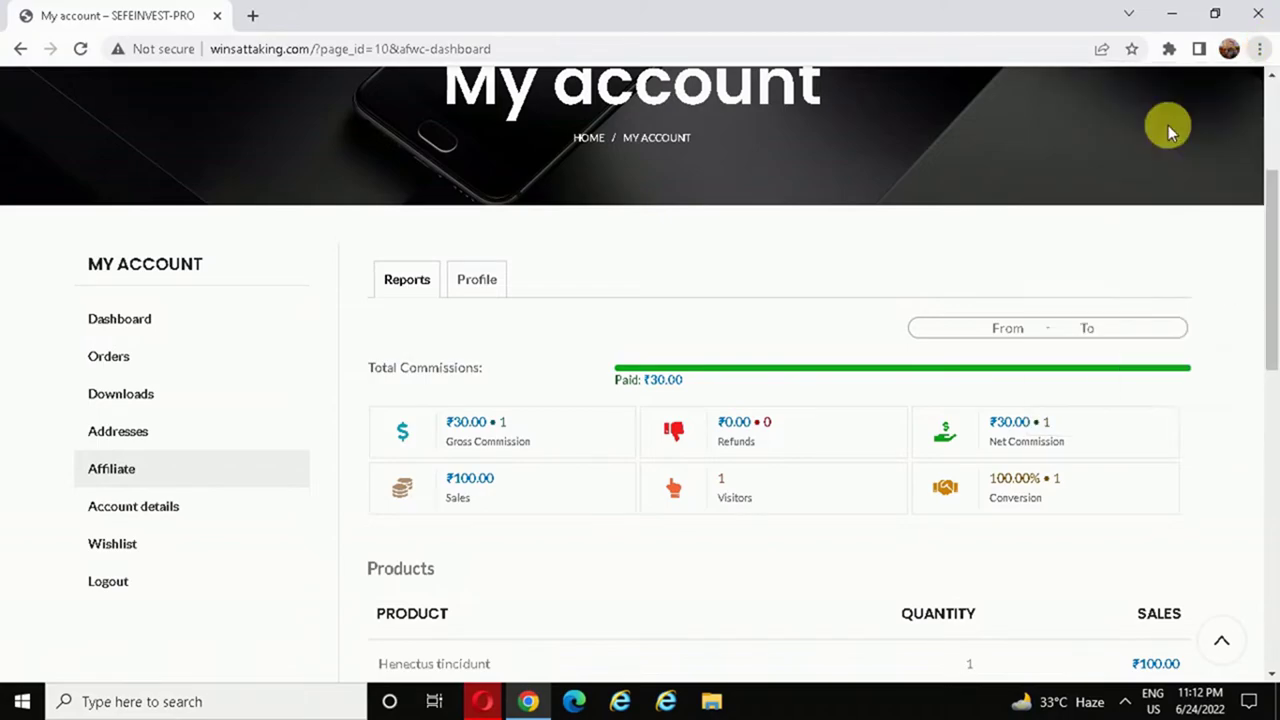
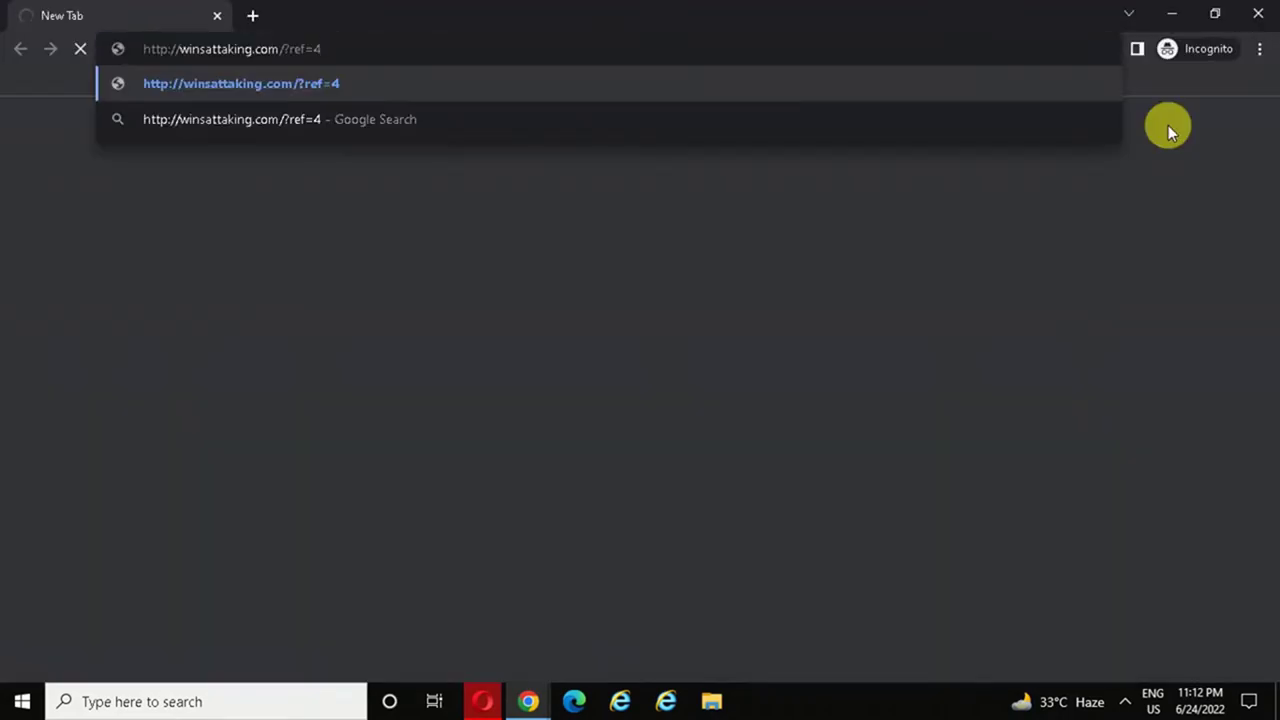
- Load the store via the ?ref=4 link, add Henectus tincidunt (₹100) and go to checkout
{"action": "key", "text": "Return"}
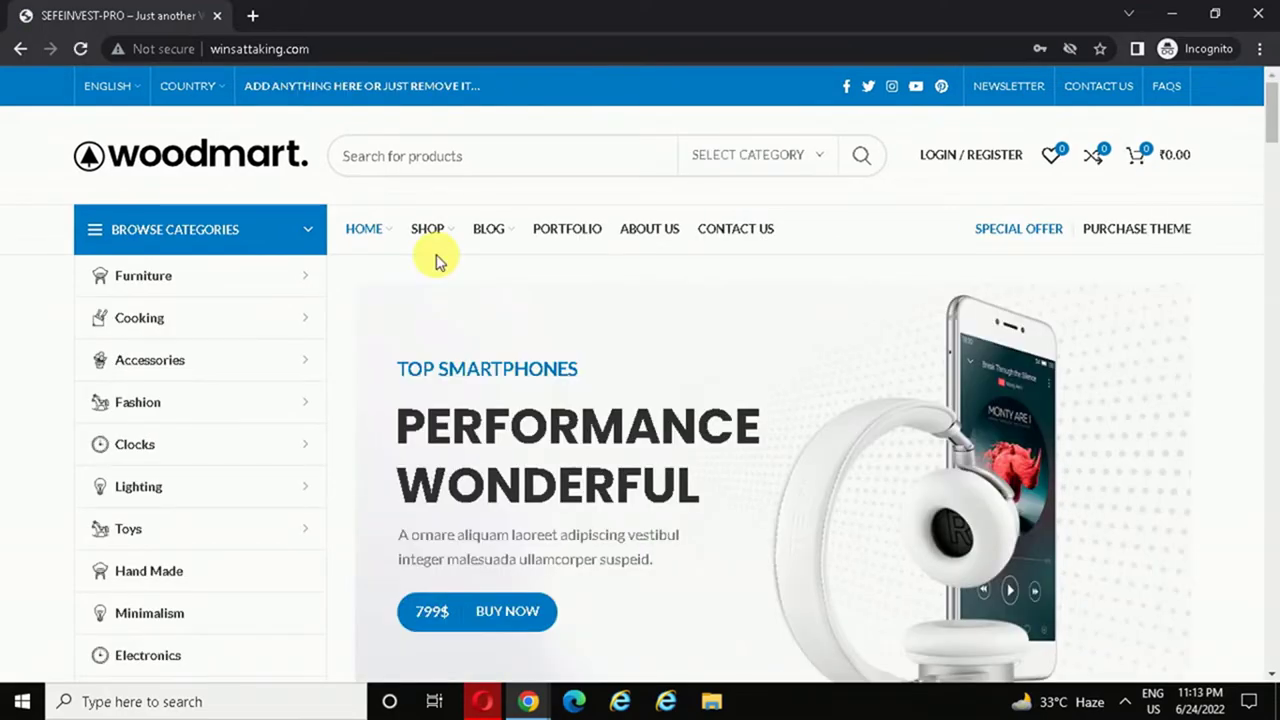
{"action": "left_click", "coordinate": [431, 229]}
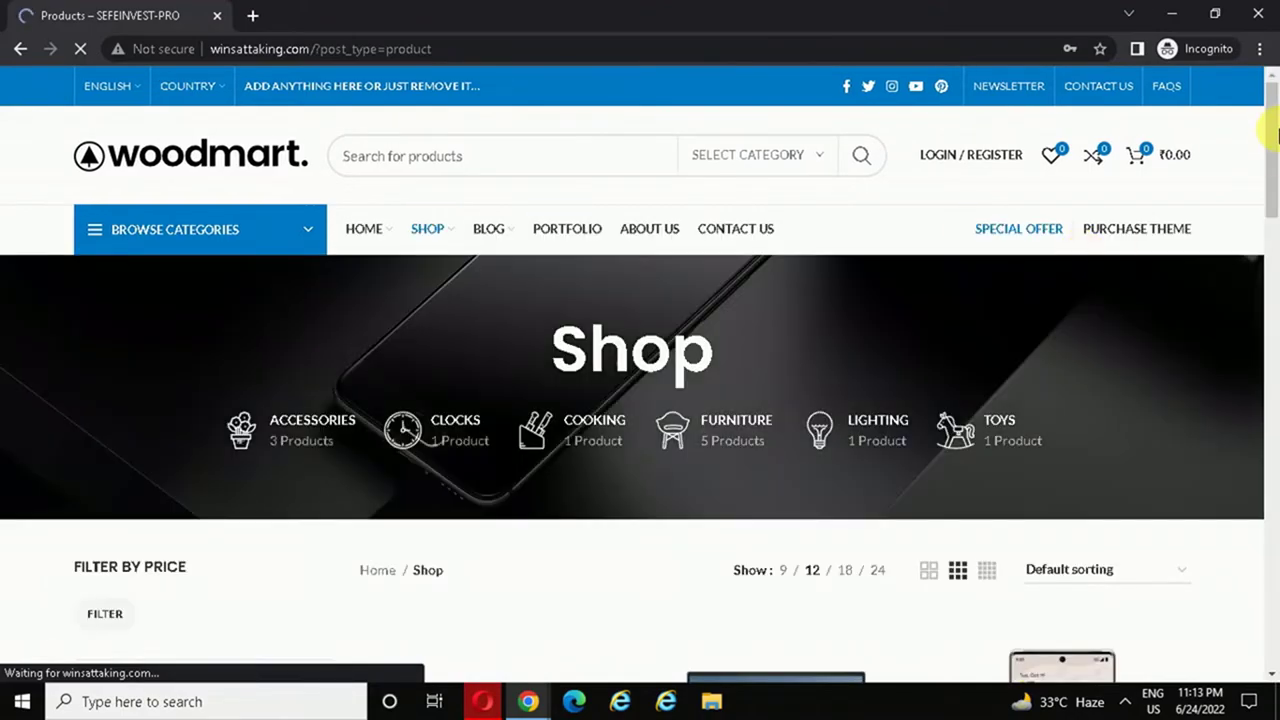
{"action": "left_click_drag", "start_coordinate": [1276, 127], "coordinate": [1270, 330]}
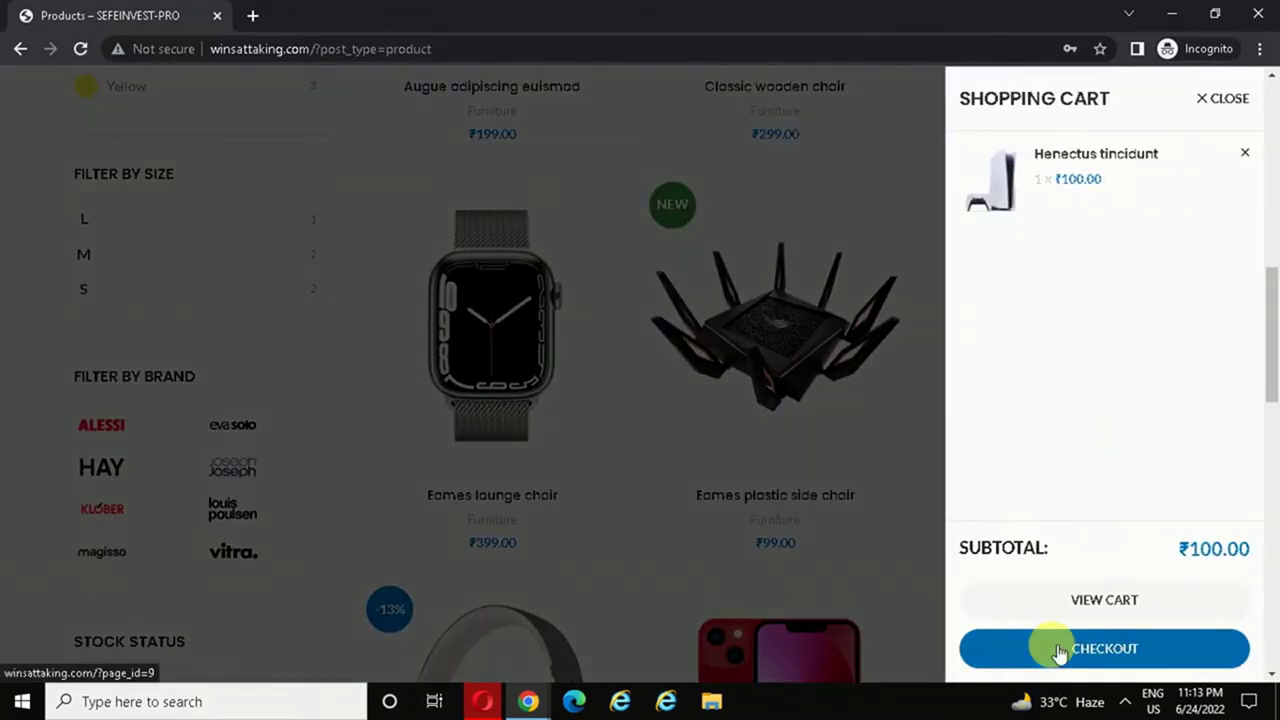
{"action": "left_click", "coordinate": [1162, 650]}
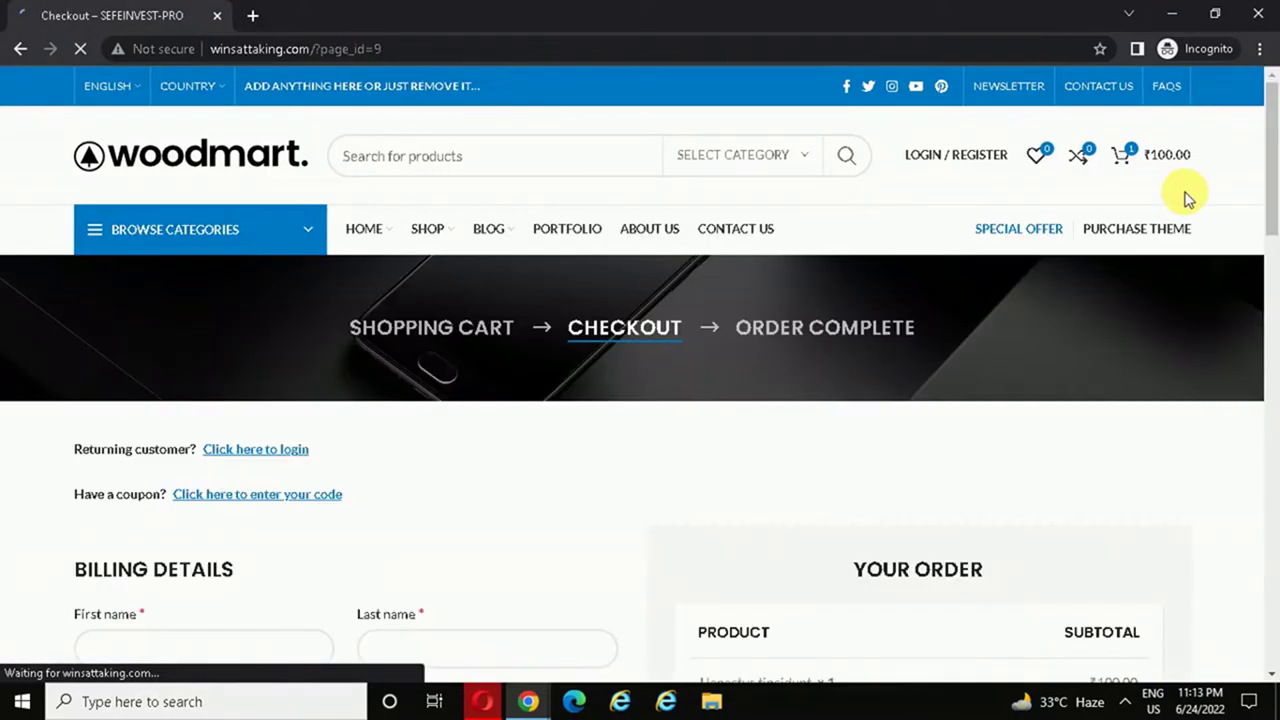
- Fill in the billing first and last name, both address lines, town and PIN code
{"action": "left_click_drag", "start_coordinate": [1271, 120], "coordinate": [1271, 230]}
{"action": "left_click", "coordinate": [238, 198]}
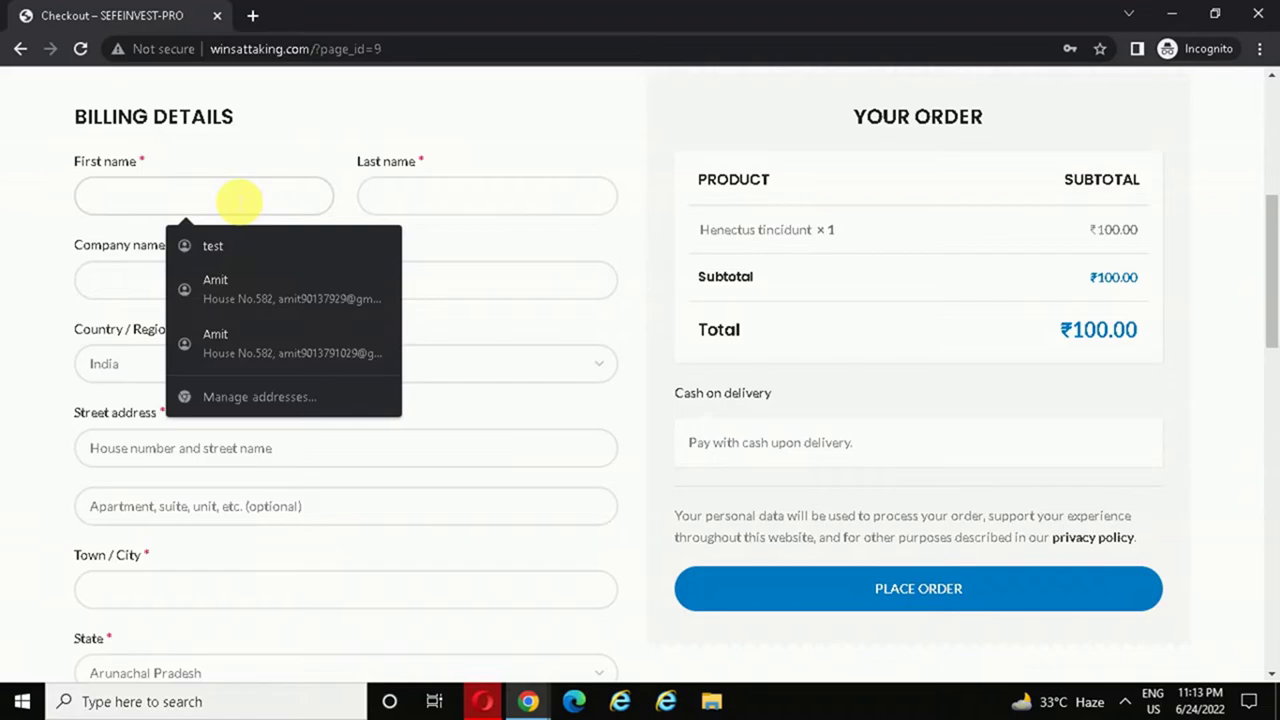
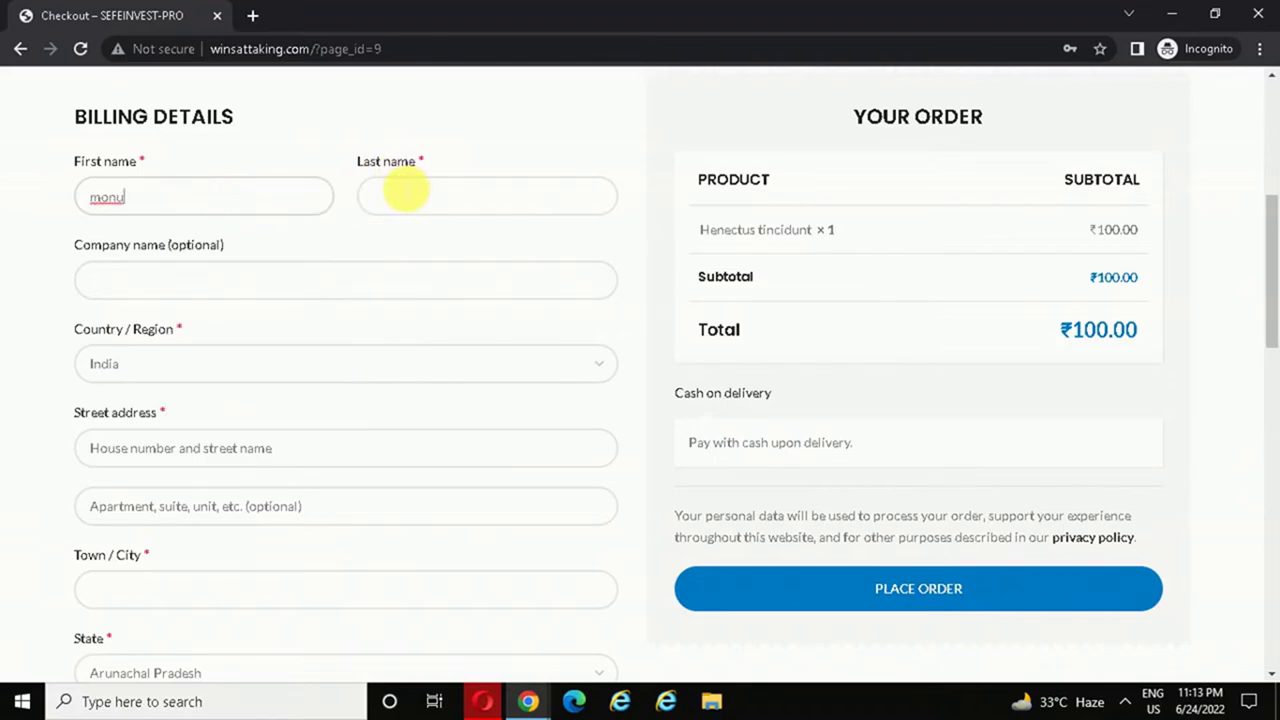
{"action": "left_click", "coordinate": [404, 192]}
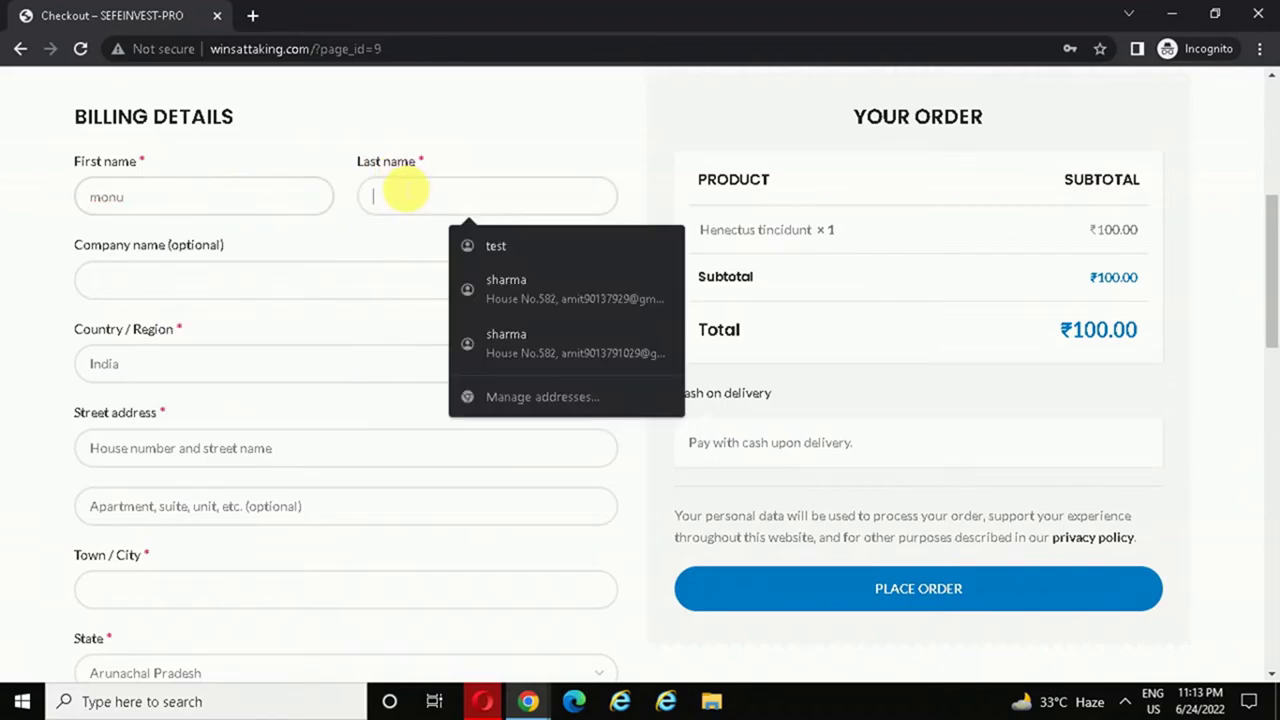
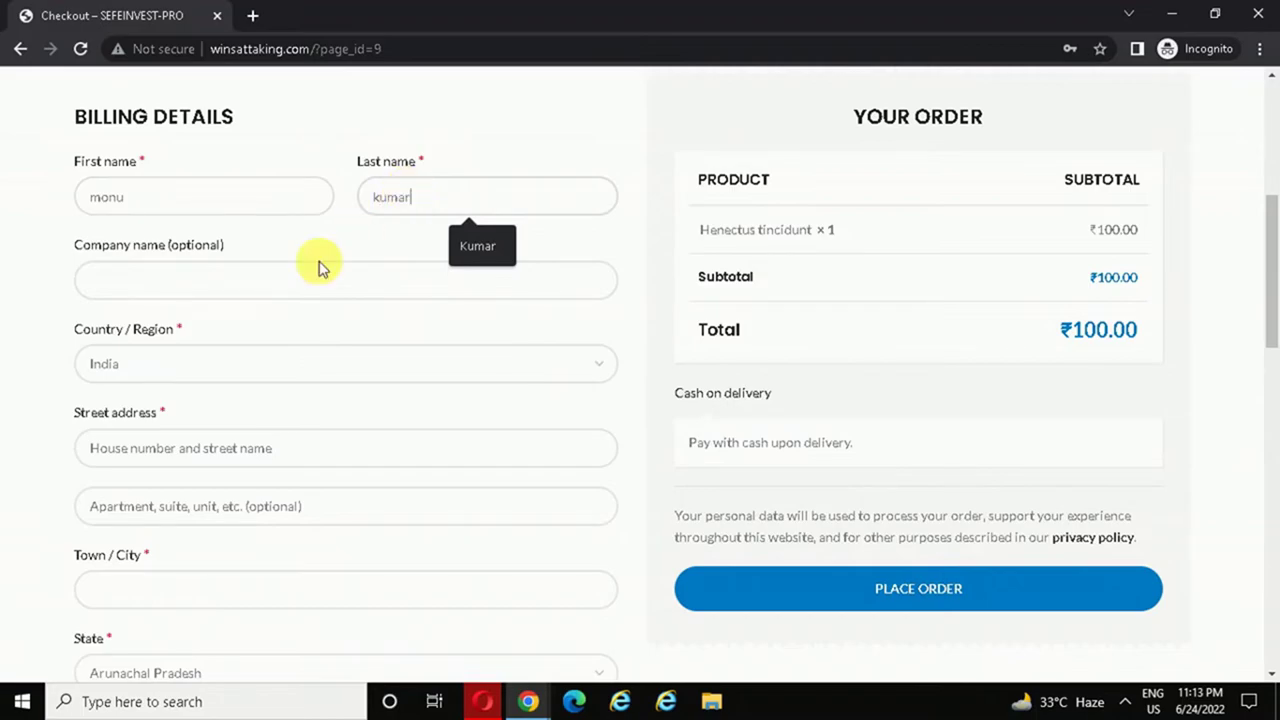
{"action": "left_click", "coordinate": [255, 440]}
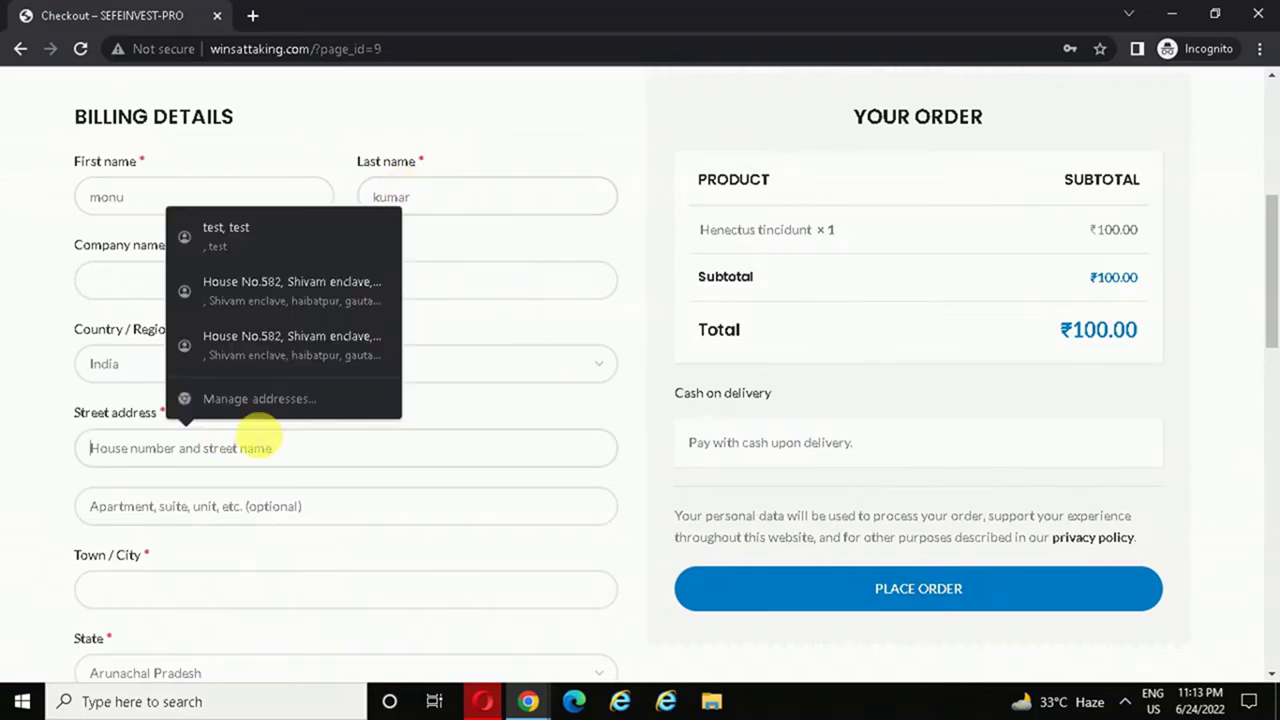
{"action": "type", "text": "argv"}
{"action": "left_click", "coordinate": [222, 515]}
{"action": "type", "text": "atbg"}
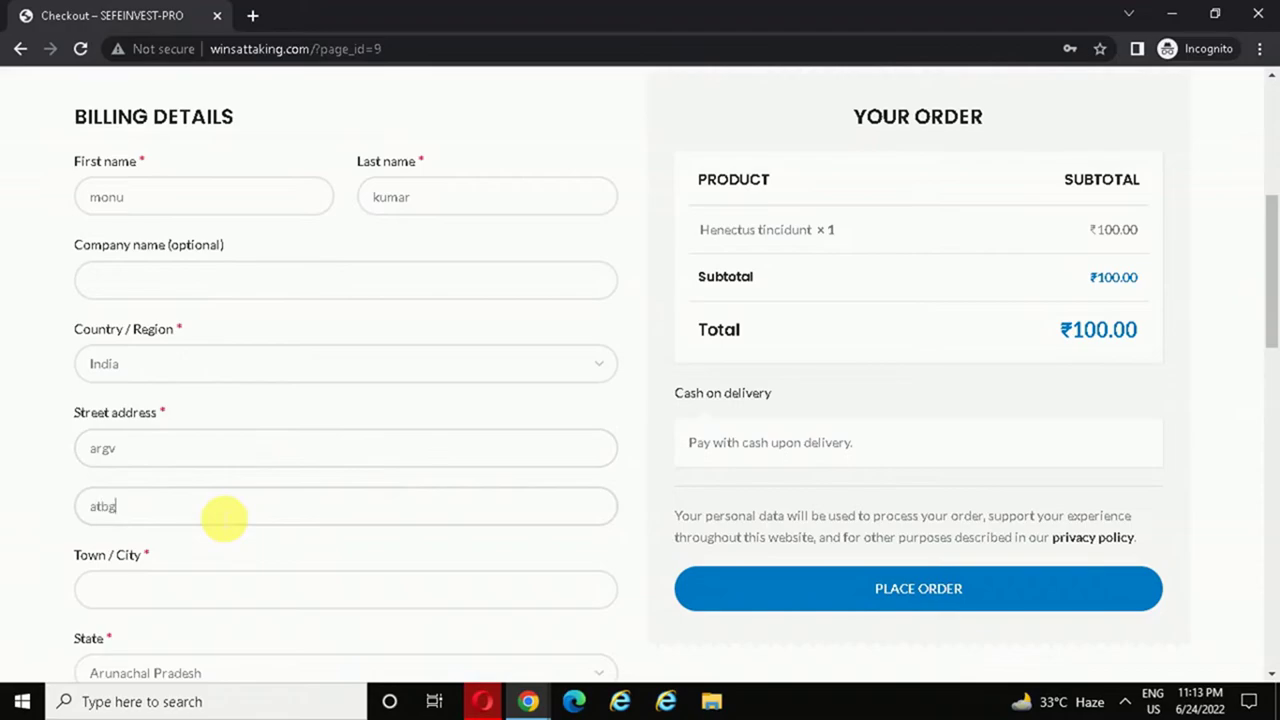
{"action": "left_click_drag", "start_coordinate": [1271, 271], "coordinate": [1270, 318]}
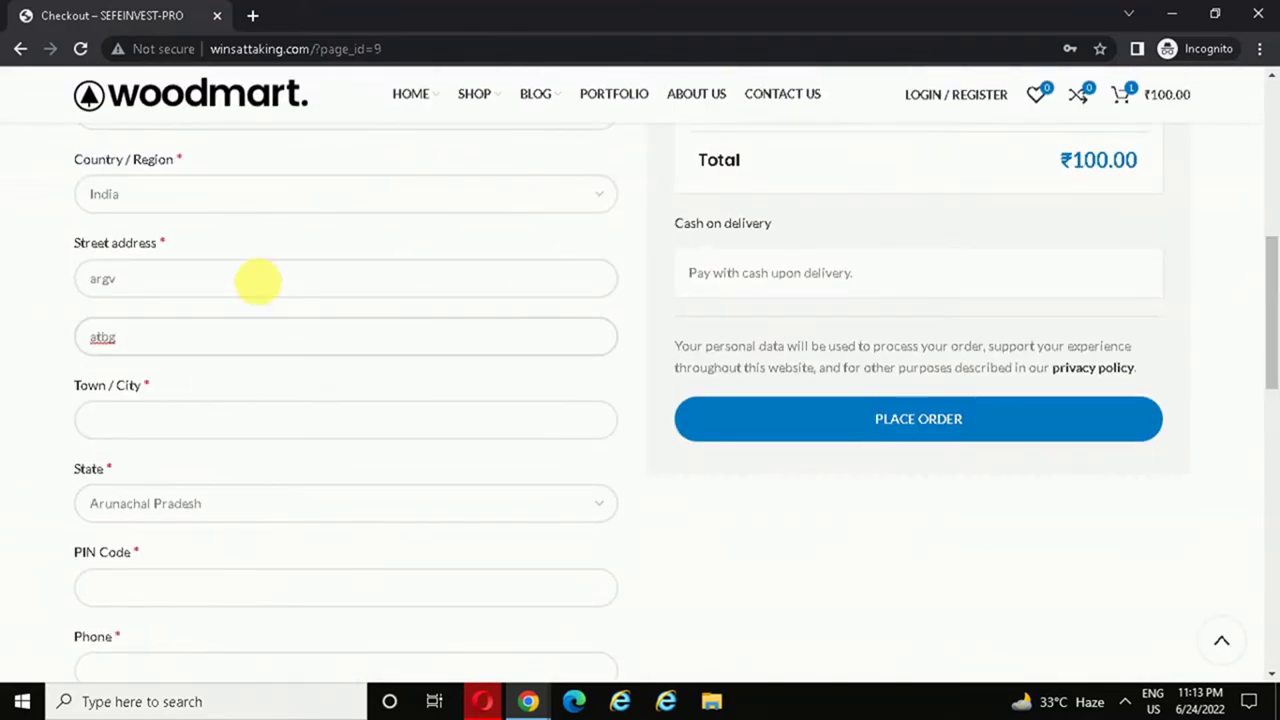
{"action": "left_click", "coordinate": [175, 418]}
{"action": "type", "text": "gf"}
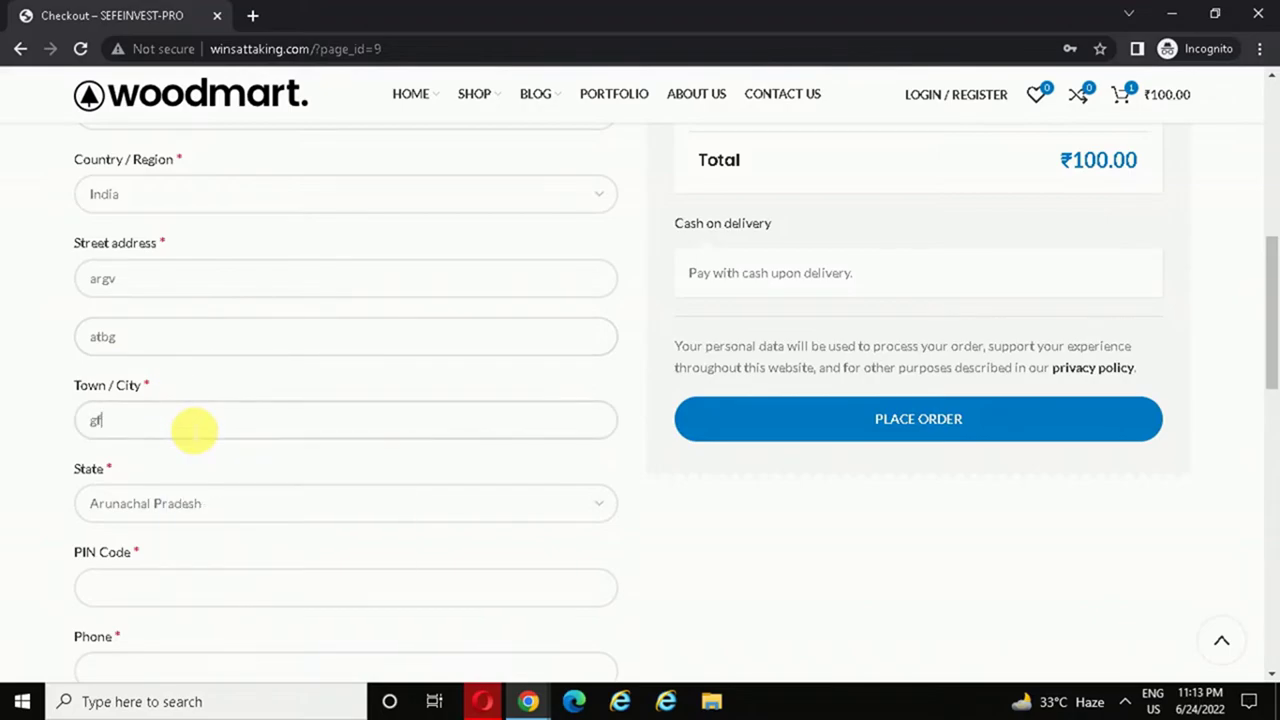
{"action": "scroll", "coordinate": [1272, 350], "scroll_direction": "down", "scroll_amount": 3}
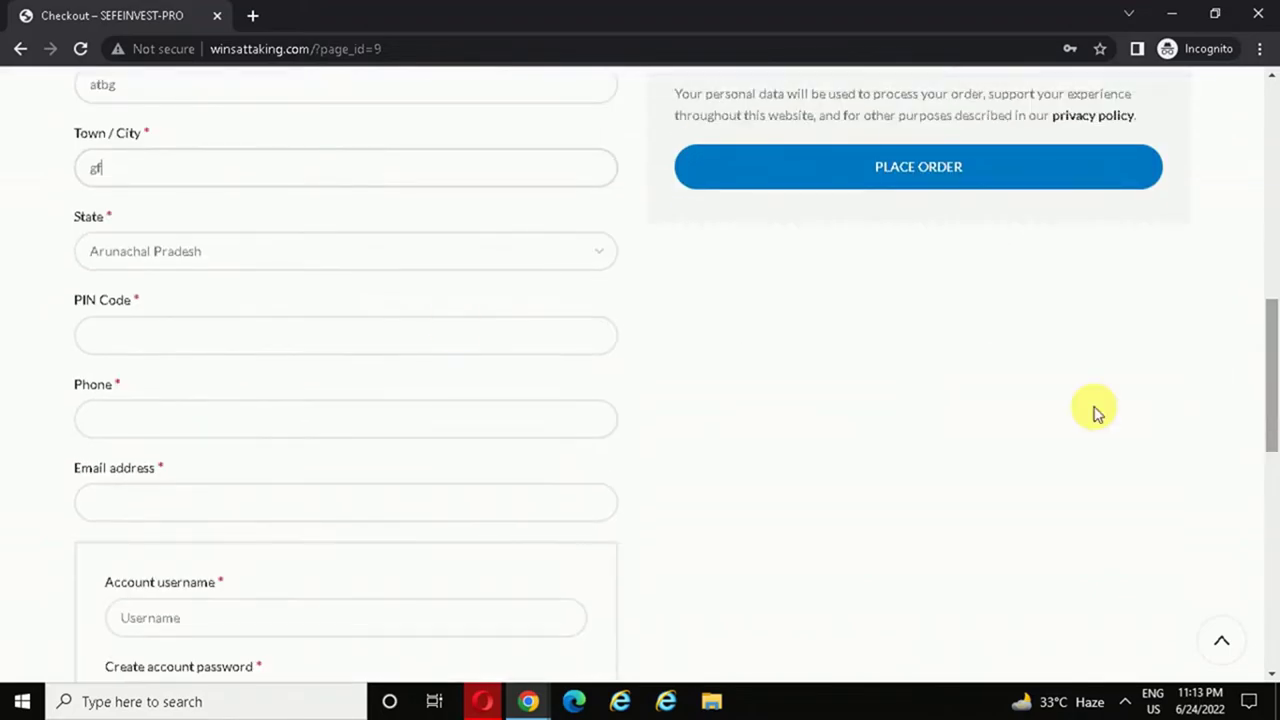
{"action": "left_click", "coordinate": [233, 350]}
{"action": "type", "text": "122212"}
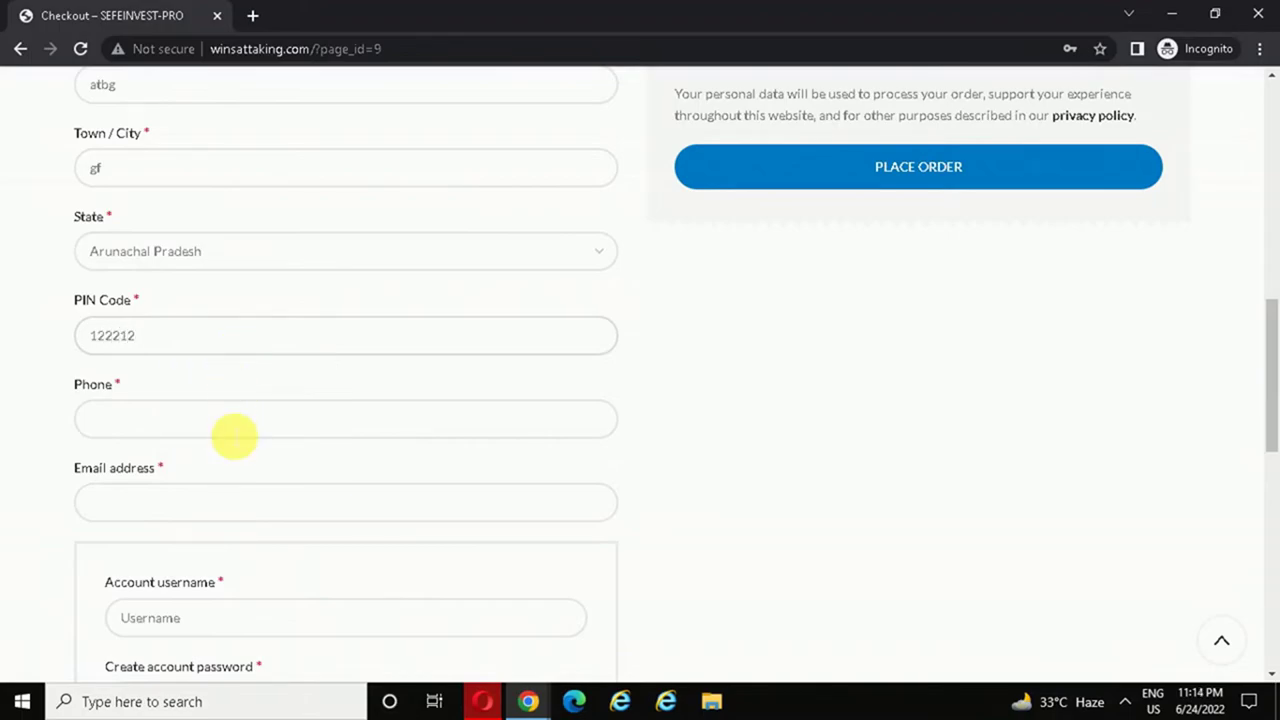
- Enter the billing phone and e-mail, plus a username and password for the new account
{"action": "left_click", "coordinate": [215, 430]}
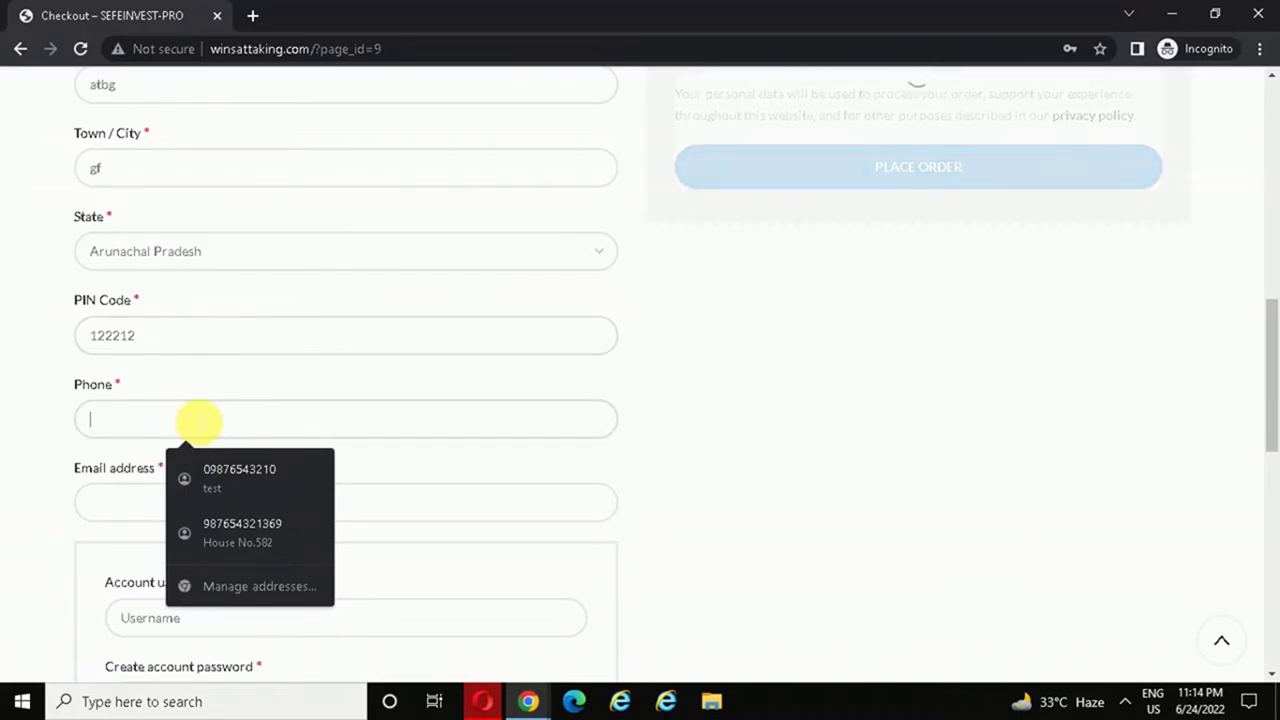
{"action": "type", "text": "987654321"}
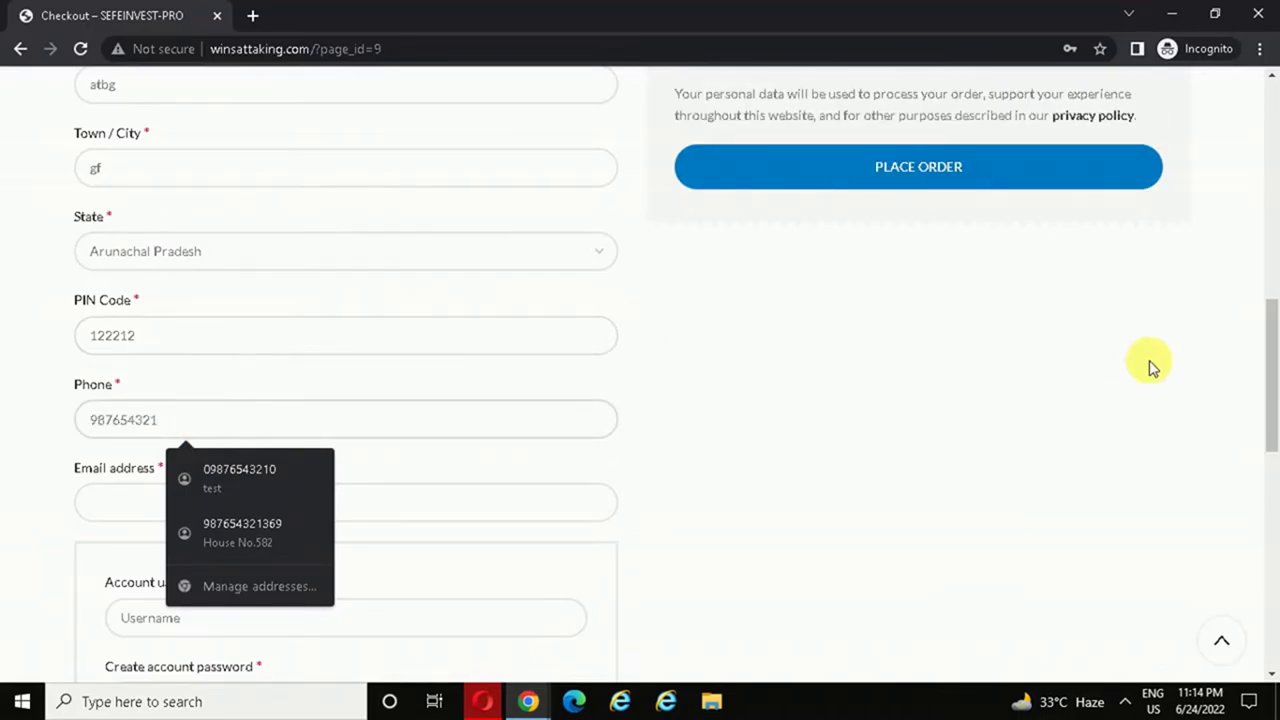
{"action": "left_click_drag", "start_coordinate": [1266, 337], "coordinate": [1268, 382]}
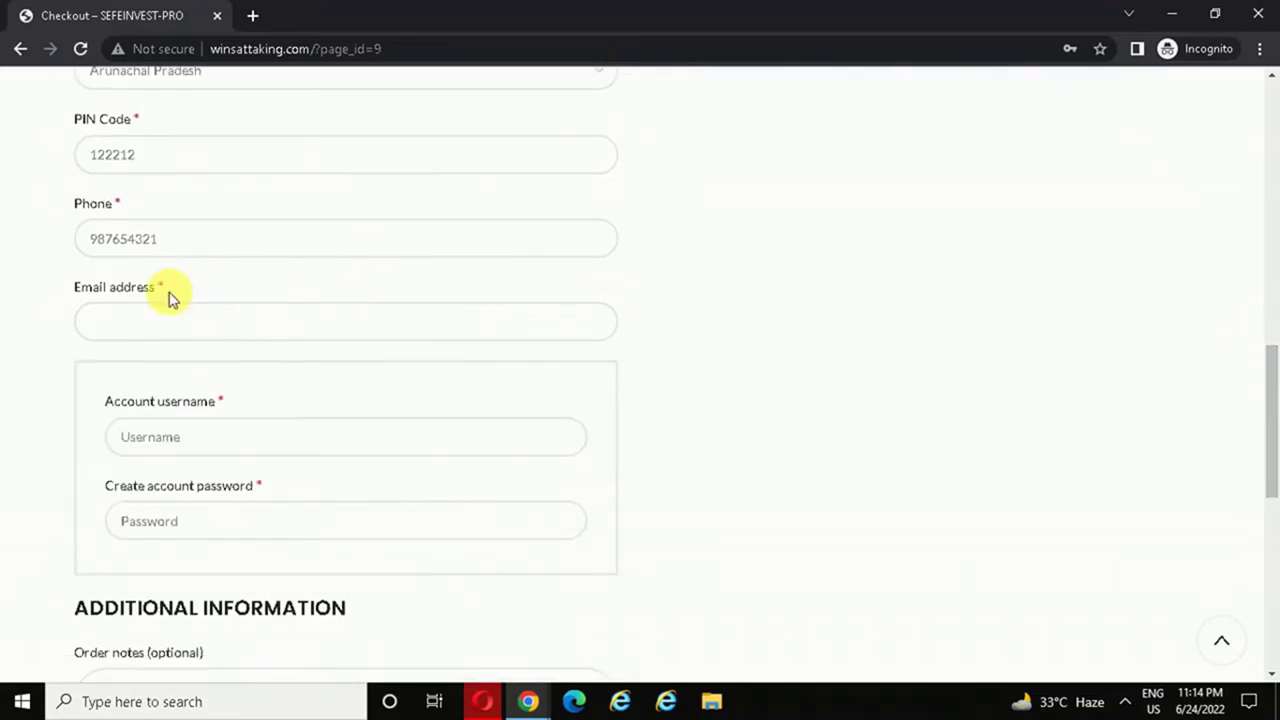
{"action": "left_click", "coordinate": [182, 332]}
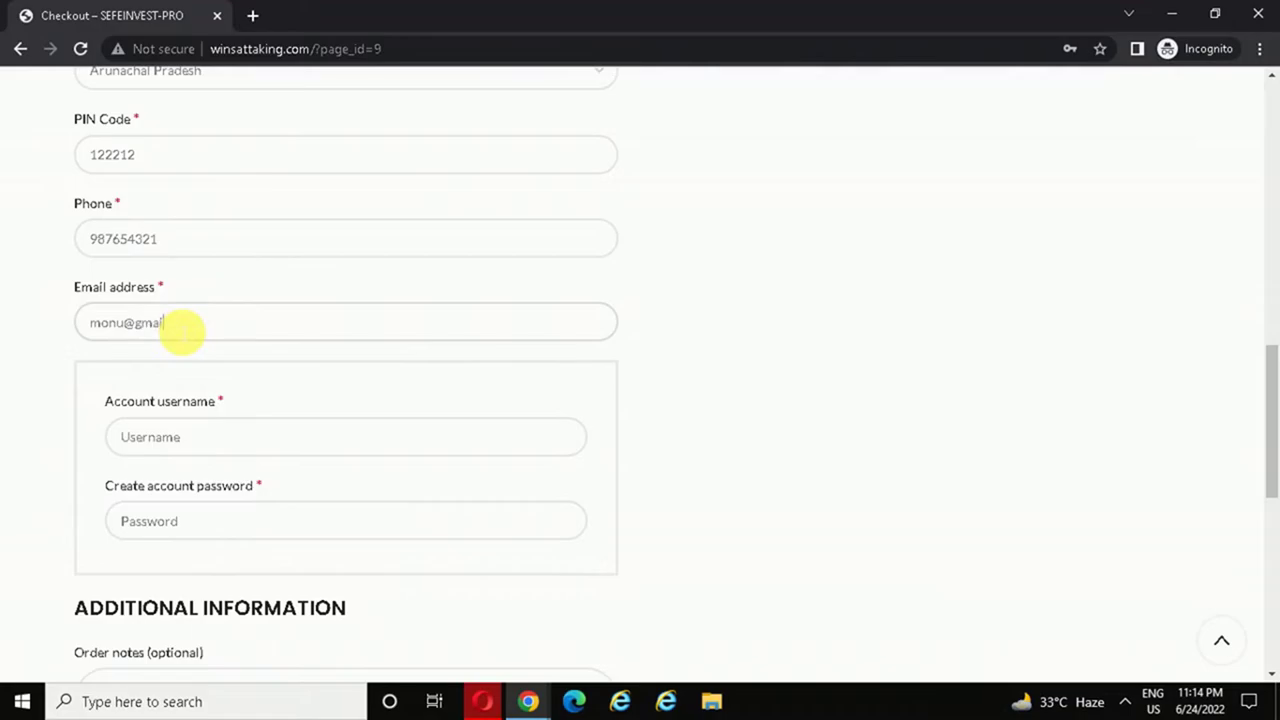
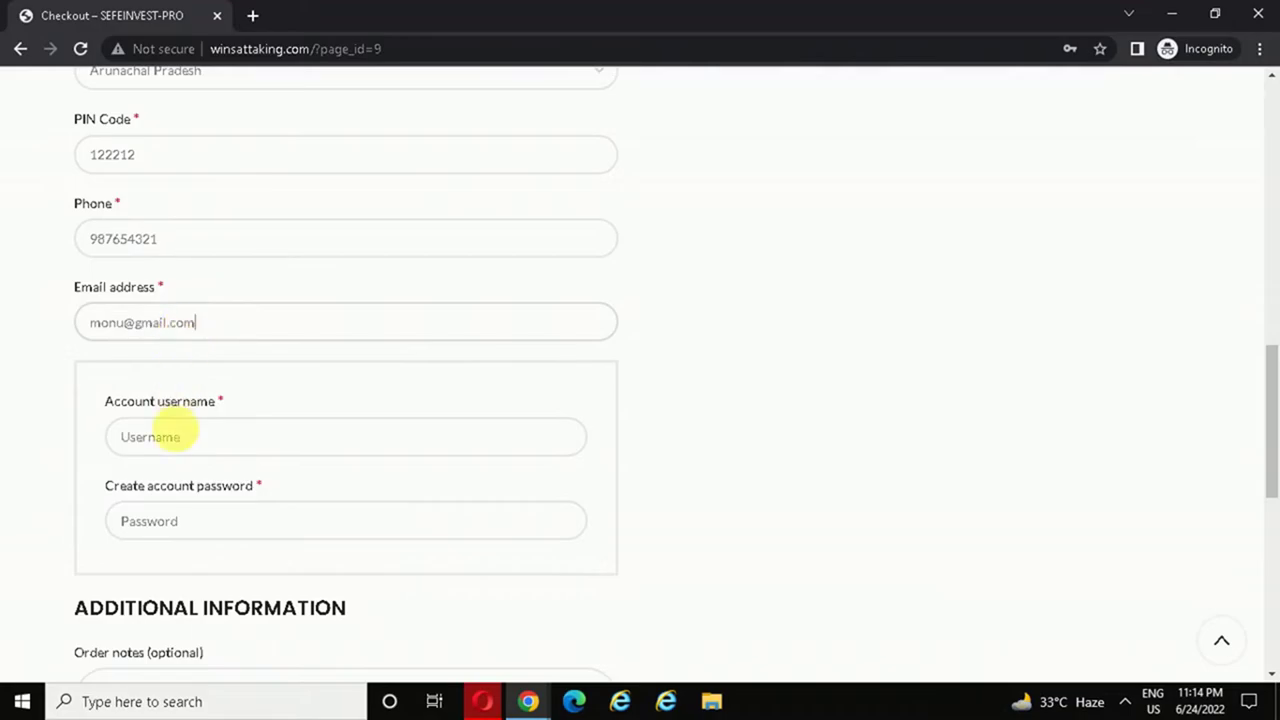
{"action": "left_click", "coordinate": [180, 440]}
{"action": "type", "text": "monu"}
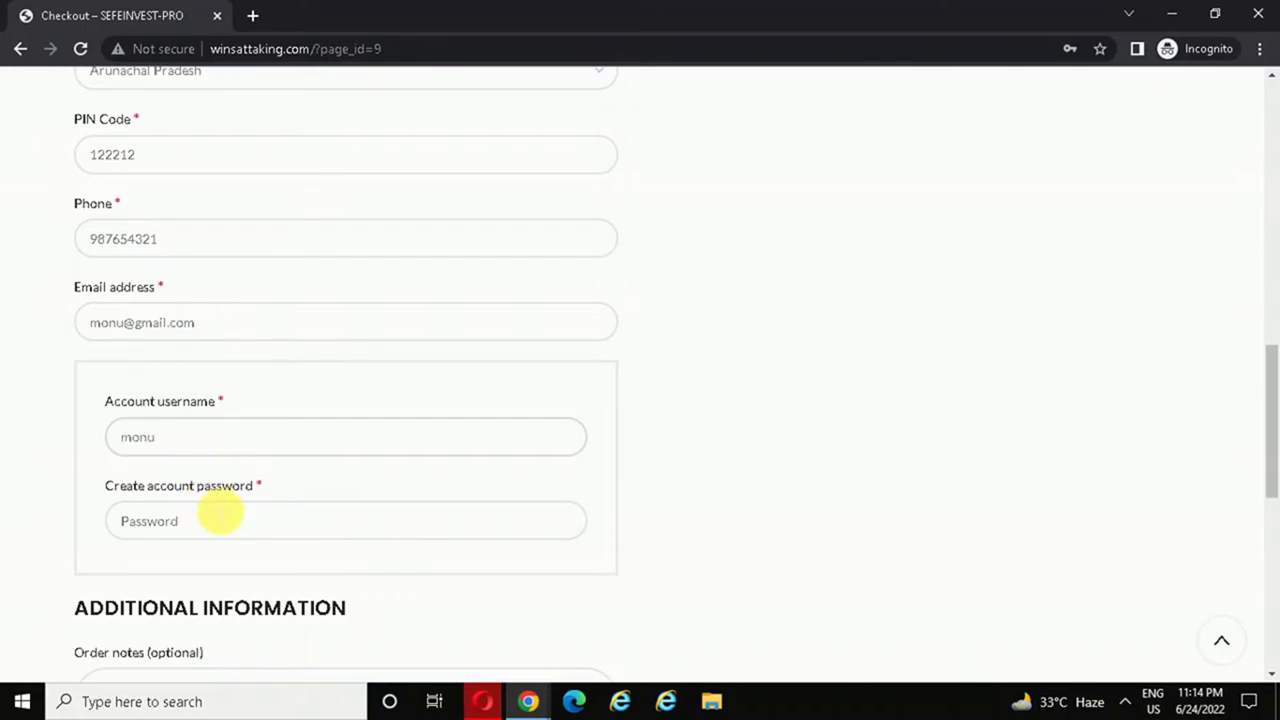
{"action": "left_click", "coordinate": [220, 514]}
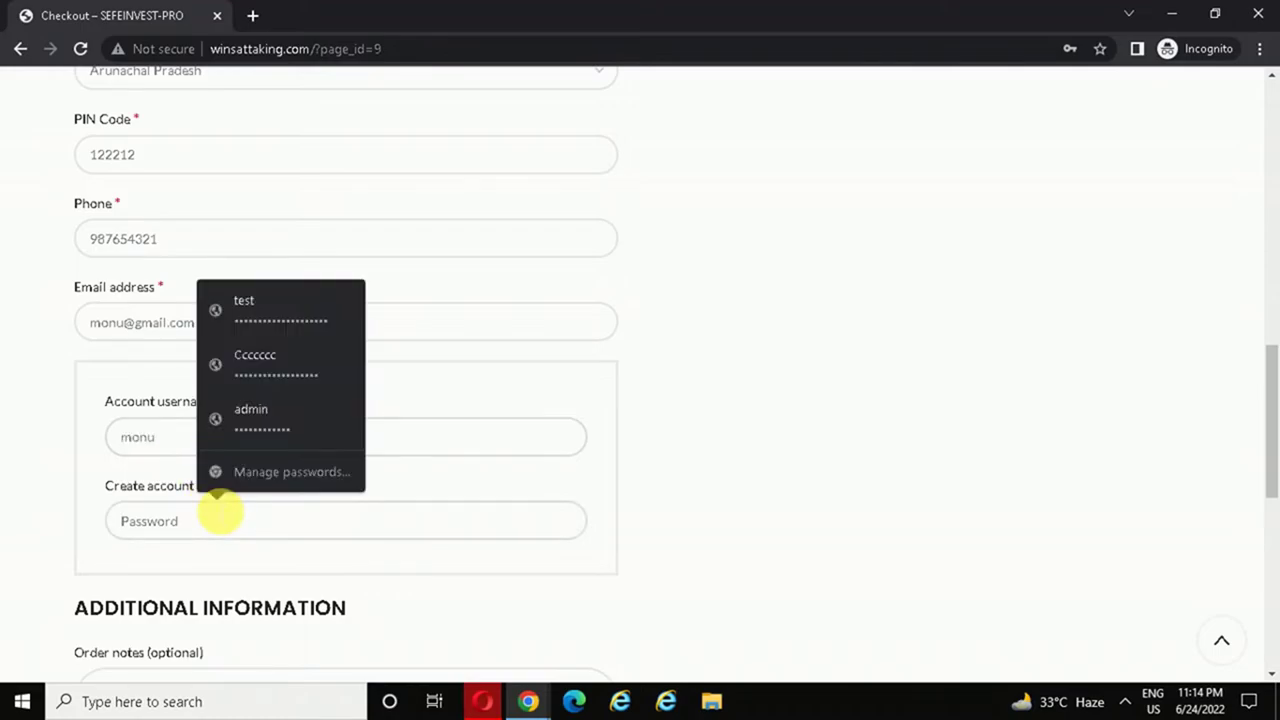
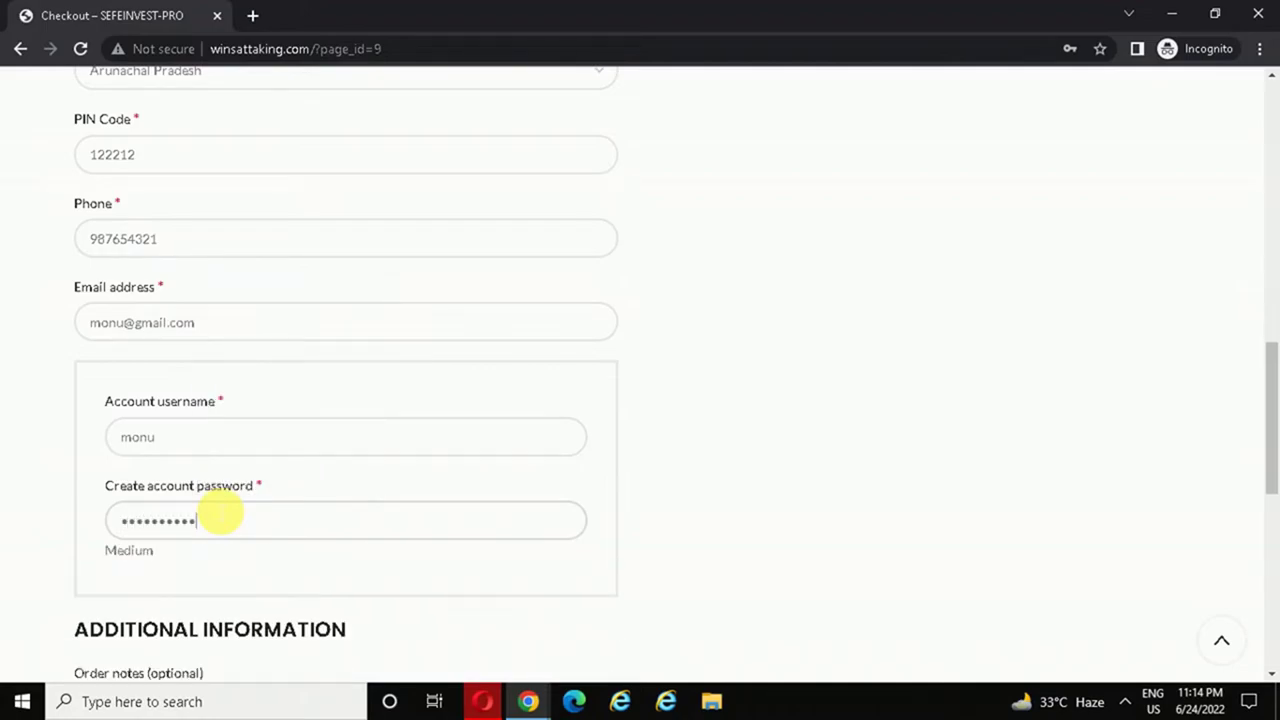
- Place the ₹100.00 cash-on-delivery order and view the order-complete page
{"action": "left_click_drag", "start_coordinate": [1269, 465], "coordinate": [1271, 320]}
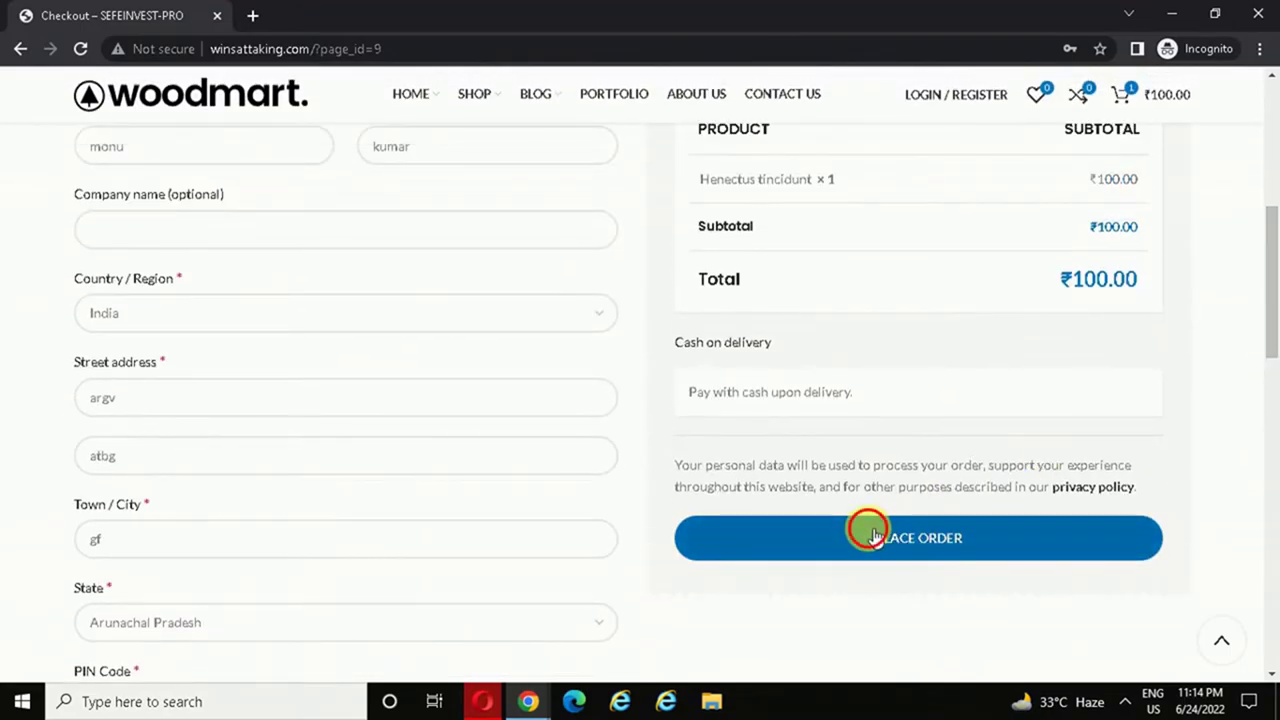
{"action": "left_click", "coordinate": [876, 538]}
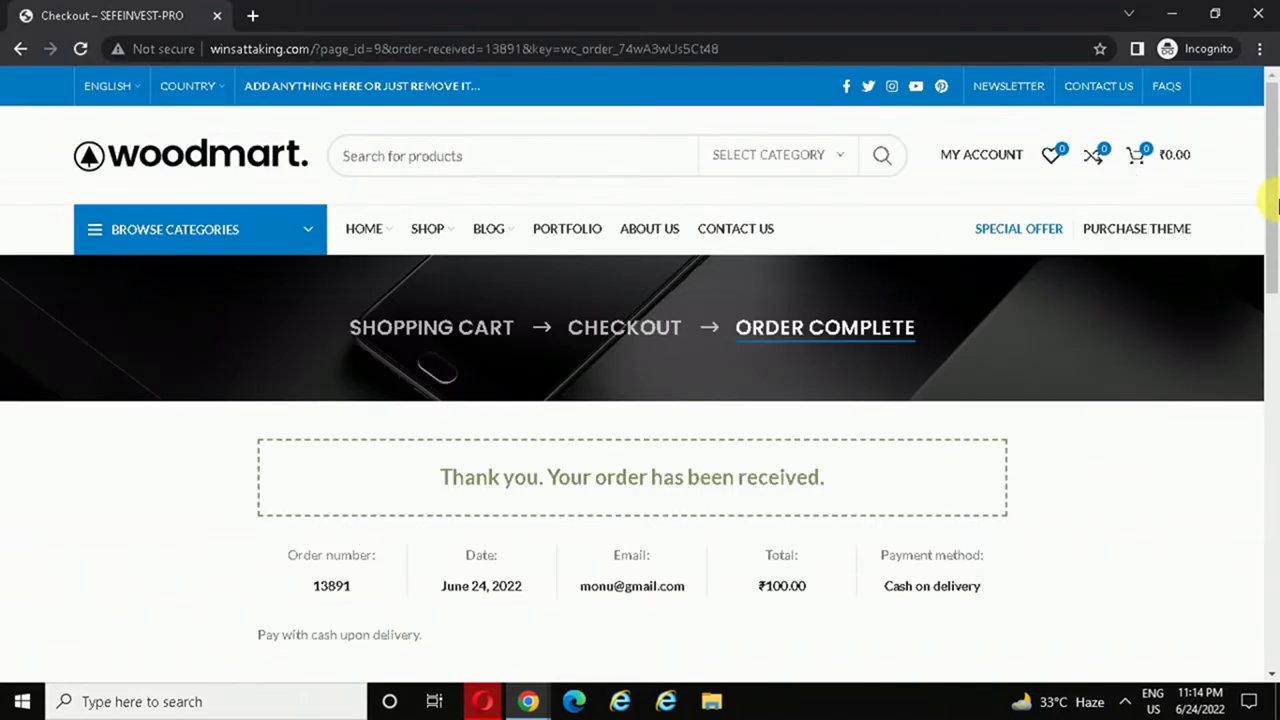
{"action": "left_click_drag", "start_coordinate": [1271, 194], "coordinate": [1271, 229]}
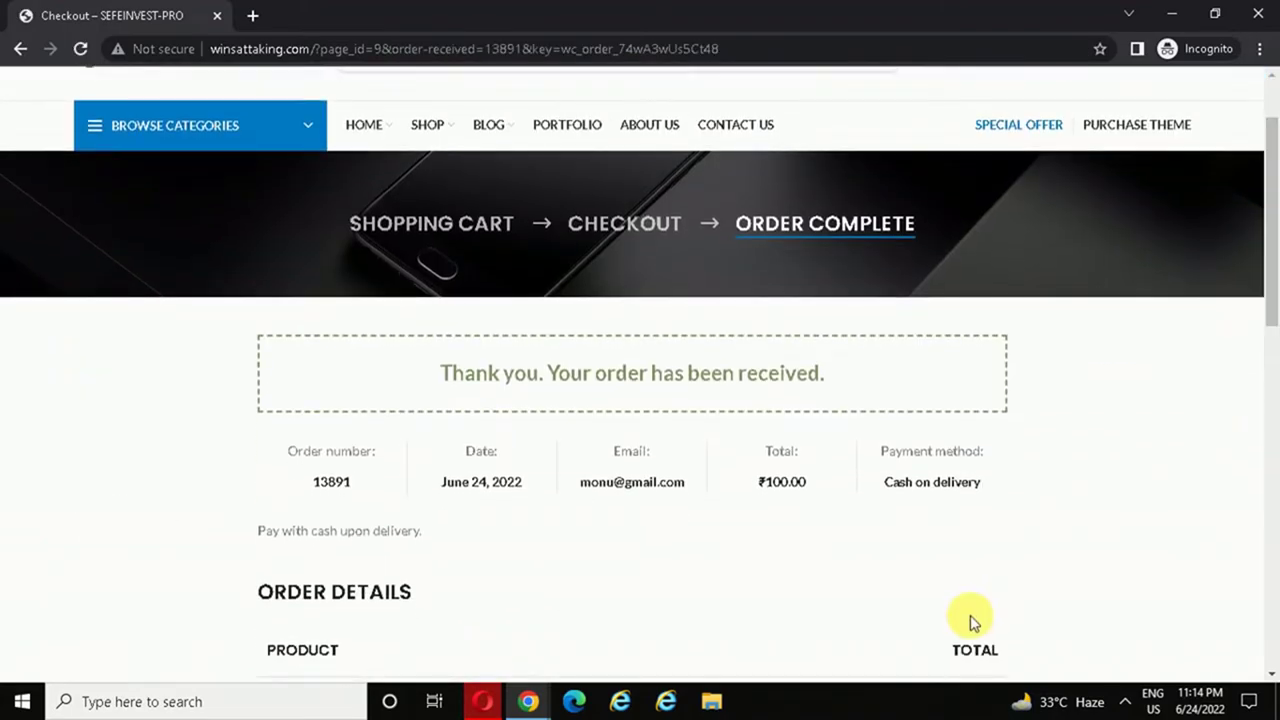
- In the affiliate's account window, confirm order 13891's unpaid ₹20.00 commission in Referrals
{"action": "mouse_move", "coordinate": [530, 703]}
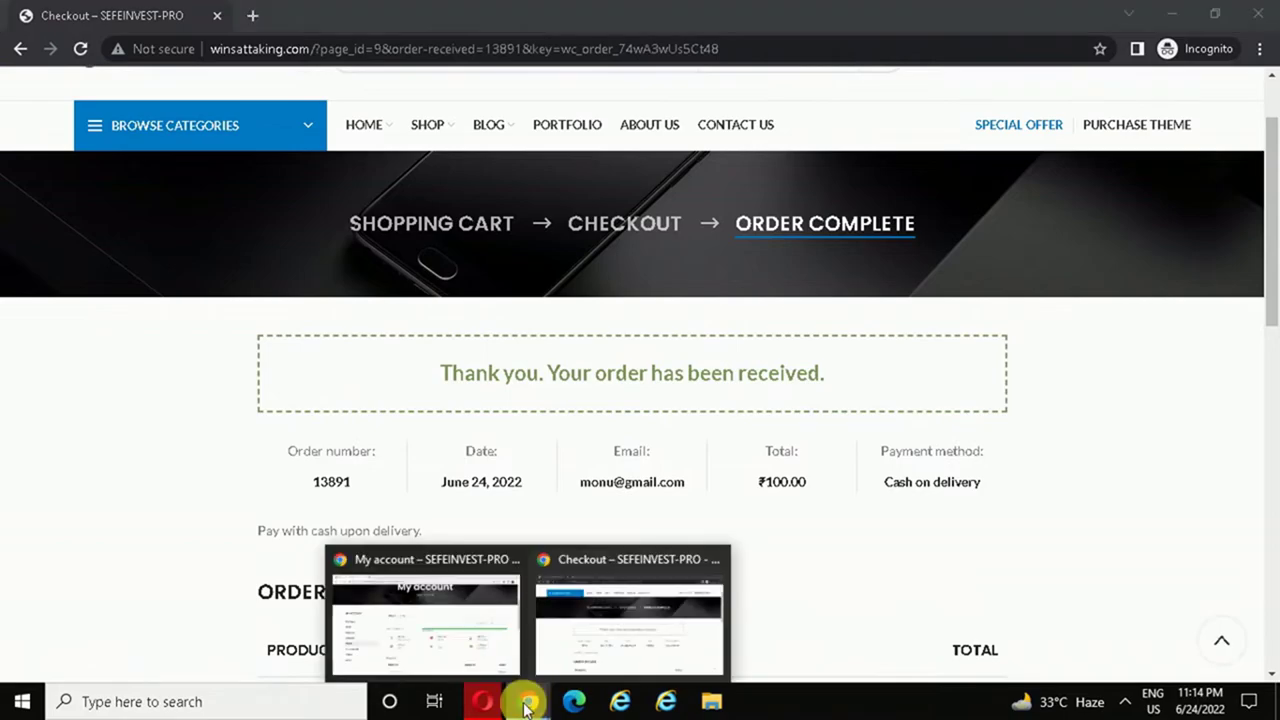
{"action": "left_click", "coordinate": [443, 622]}
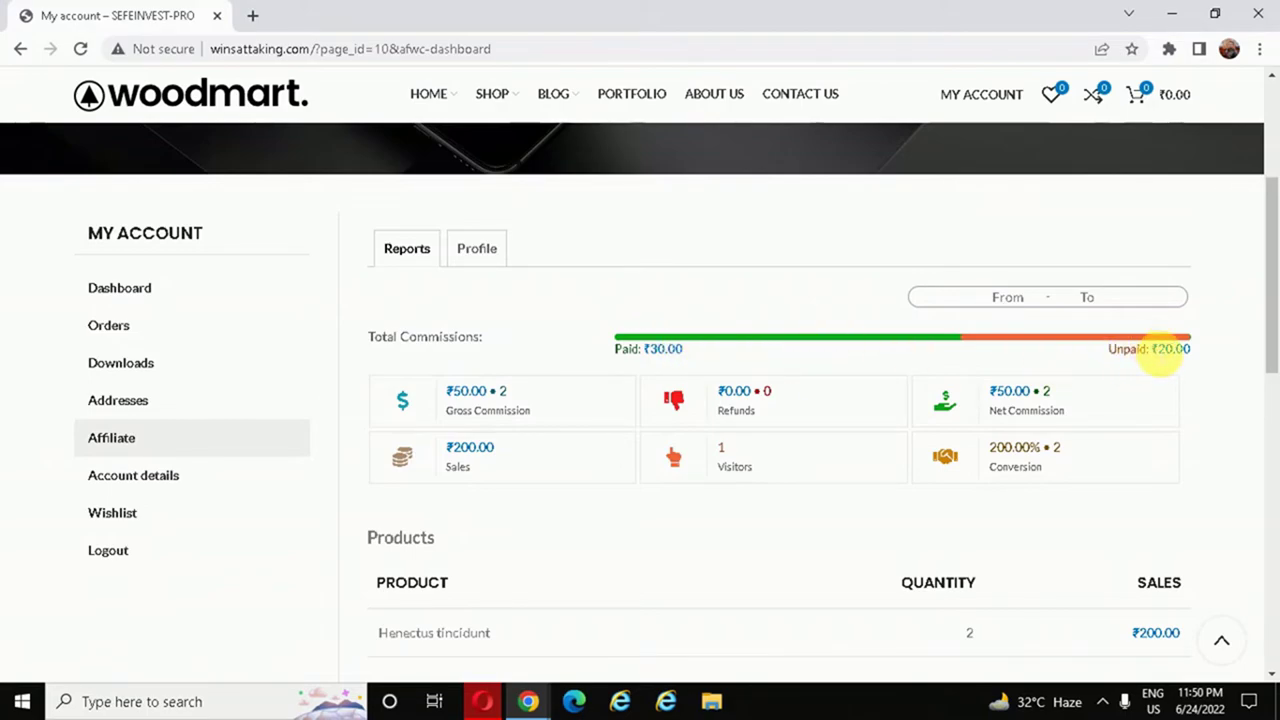
{"action": "double_click", "coordinate": [1196, 352]}
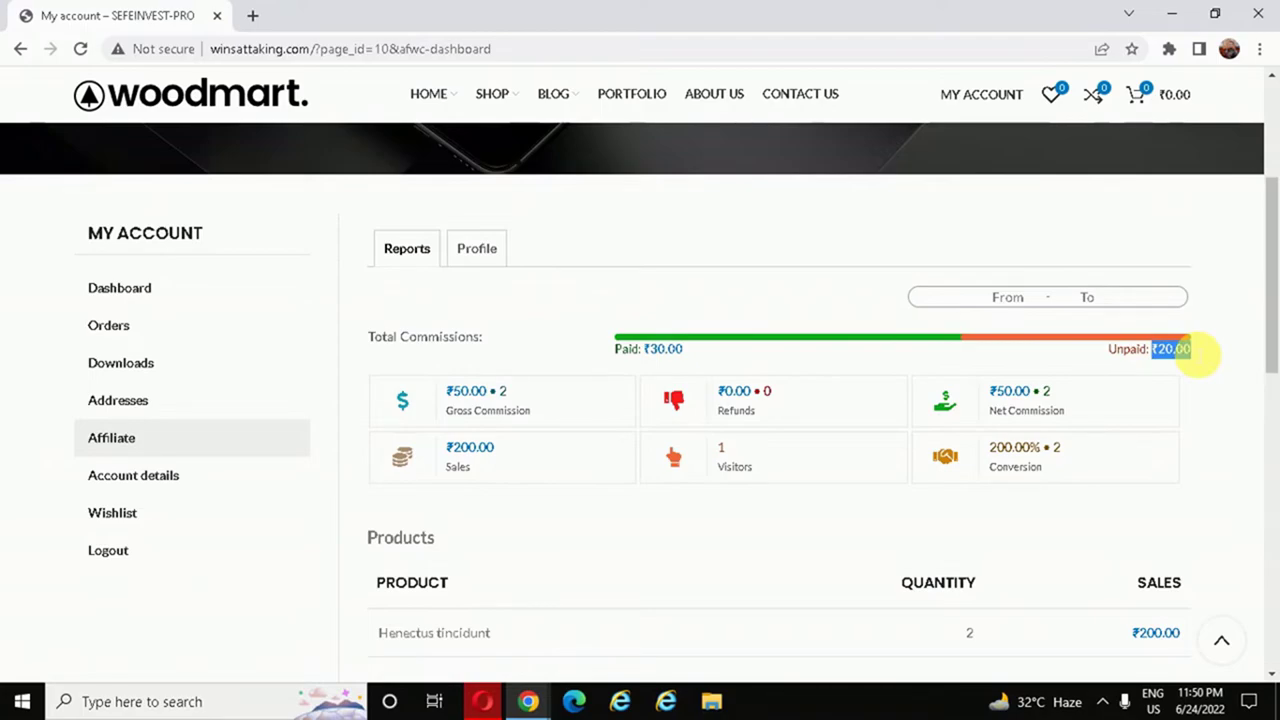
{"action": "left_click", "coordinate": [1226, 338]}
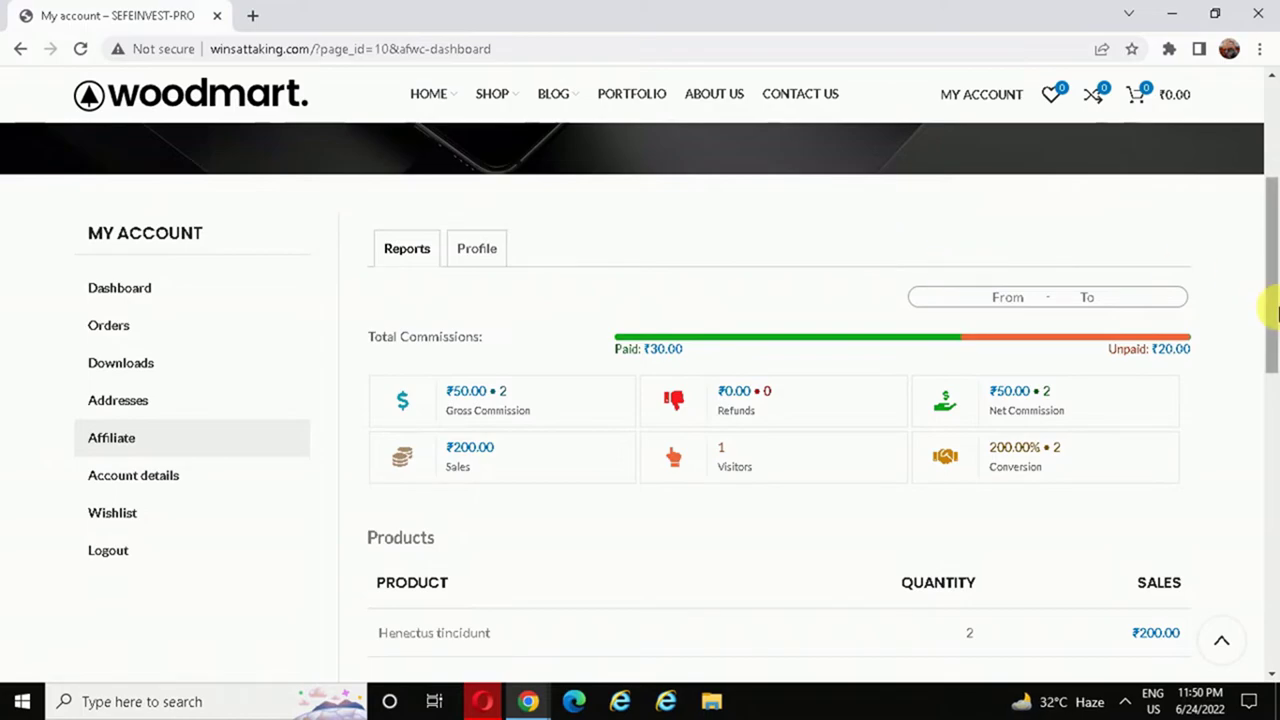
- Review the affiliate Reports, noting the ₹200.00 sales total
{"action": "scroll", "coordinate": [1274, 235], "scroll_direction": "up", "scroll_amount": 1}
{"action": "scroll", "coordinate": [1269, 257], "scroll_direction": "down", "scroll_amount": 1}
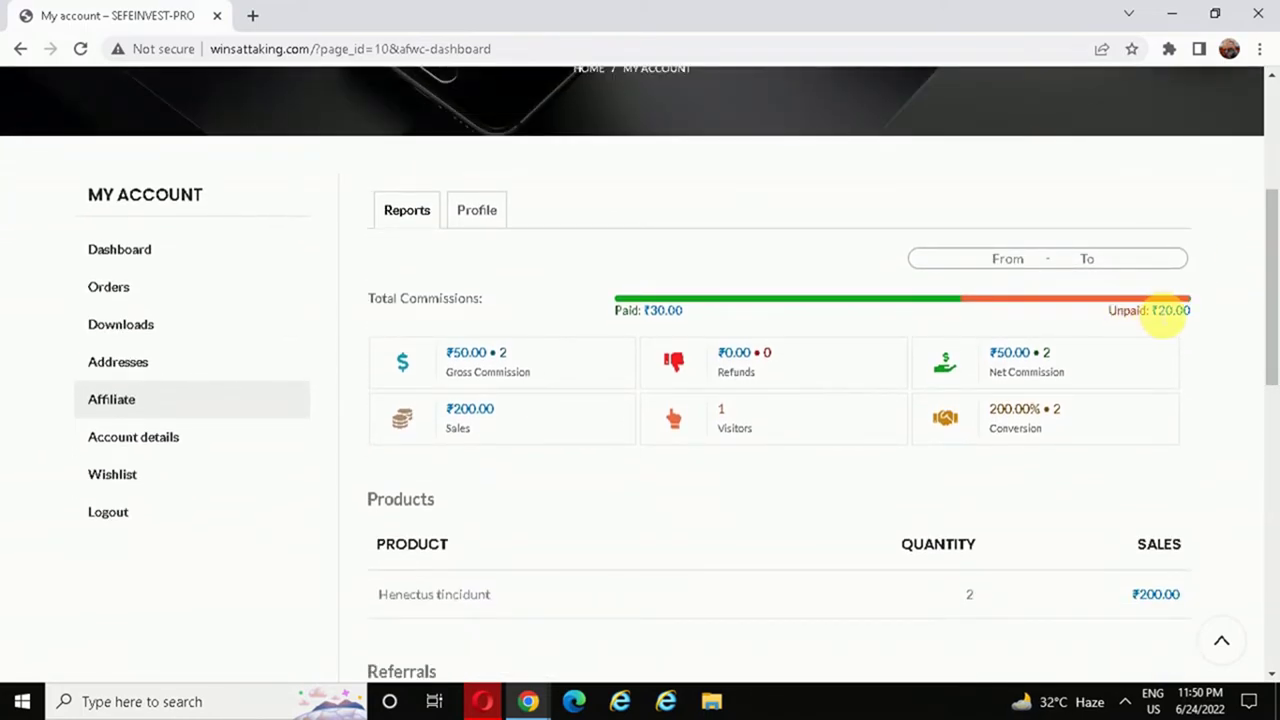
{"action": "left_click_drag", "start_coordinate": [1271, 280], "coordinate": [1266, 386]}
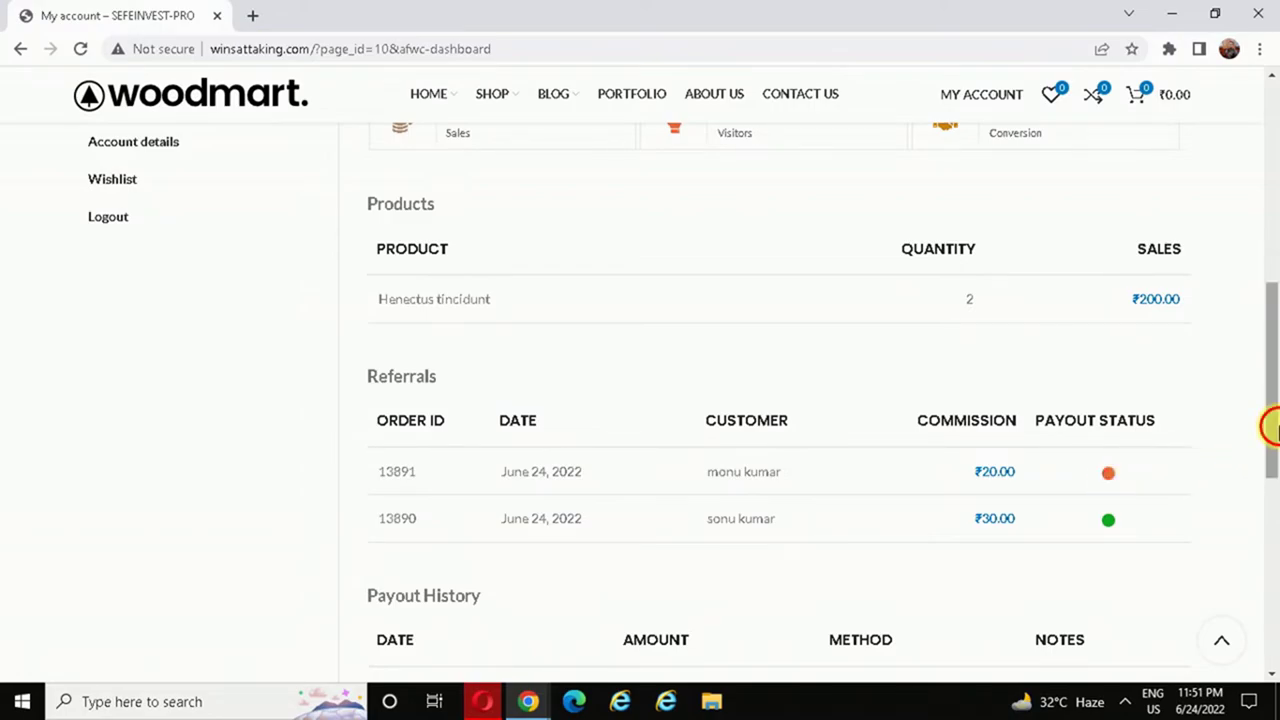
{"action": "left_click_drag", "start_coordinate": [1268, 426], "coordinate": [1277, 450]}
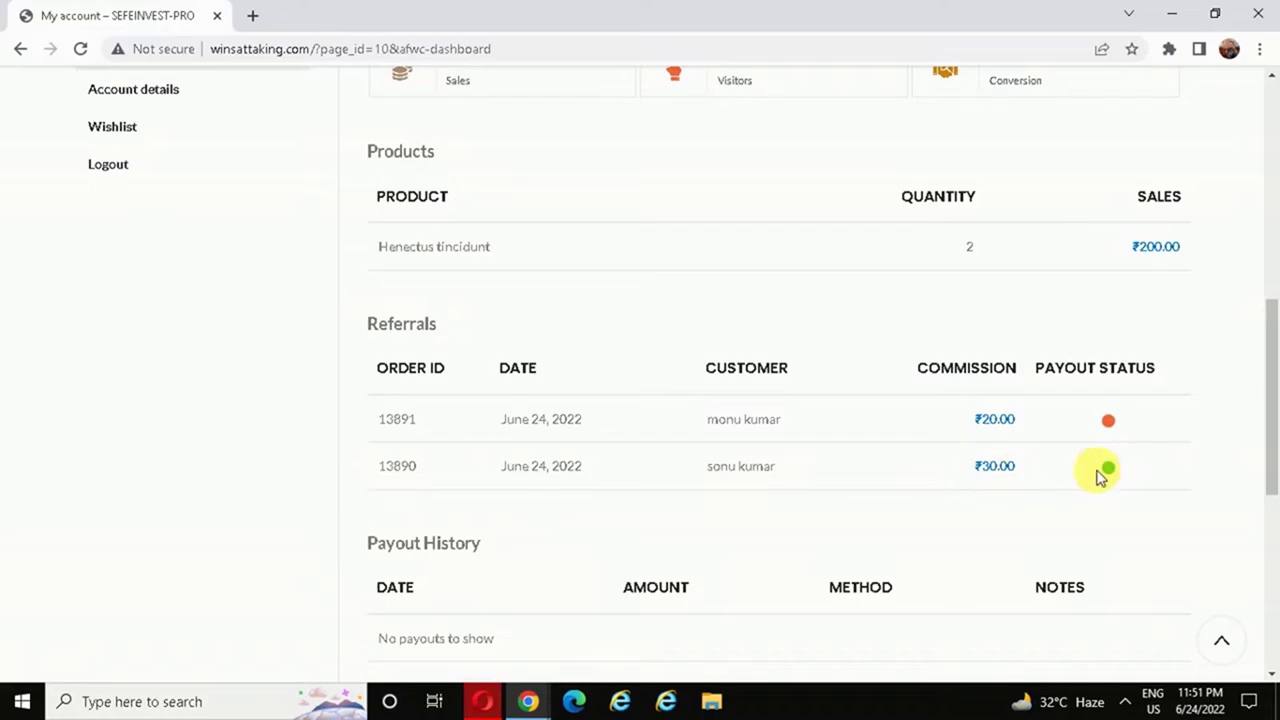
{"action": "scroll", "coordinate": [900, 462], "scroll_direction": "up", "scroll_amount": 1}
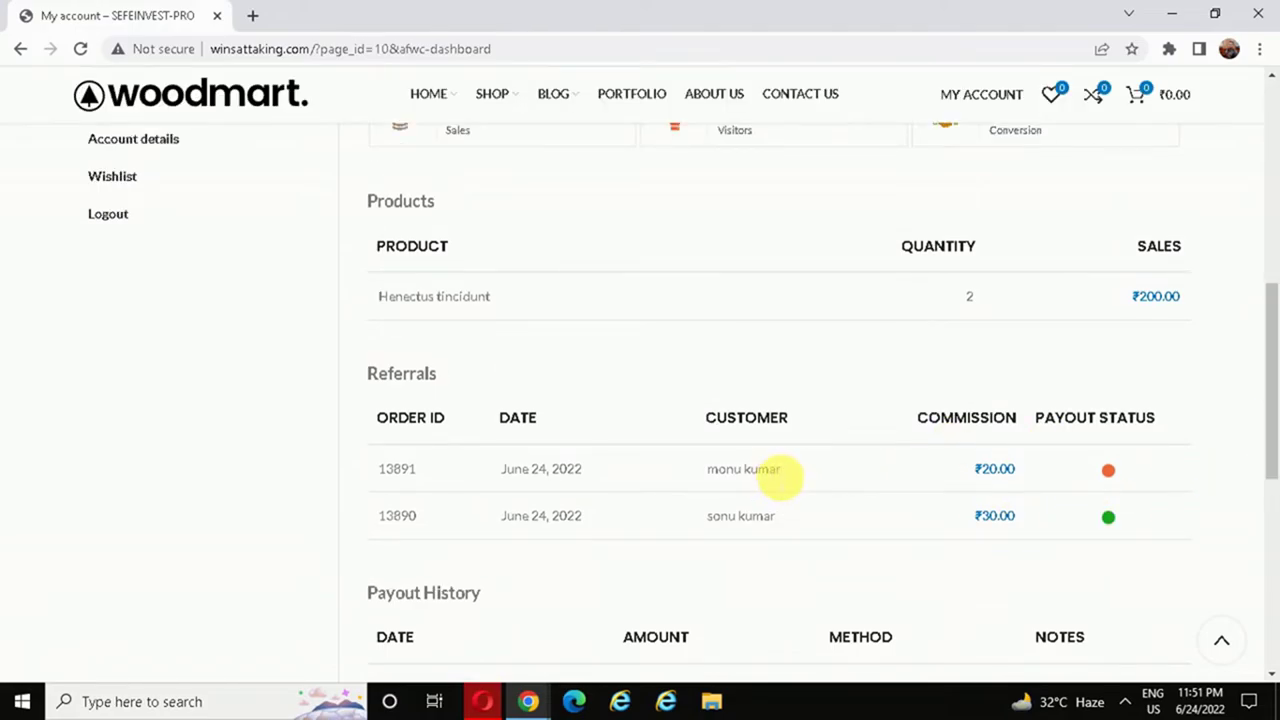
{"action": "scroll", "coordinate": [1269, 343], "scroll_direction": "up", "scroll_amount": 4}
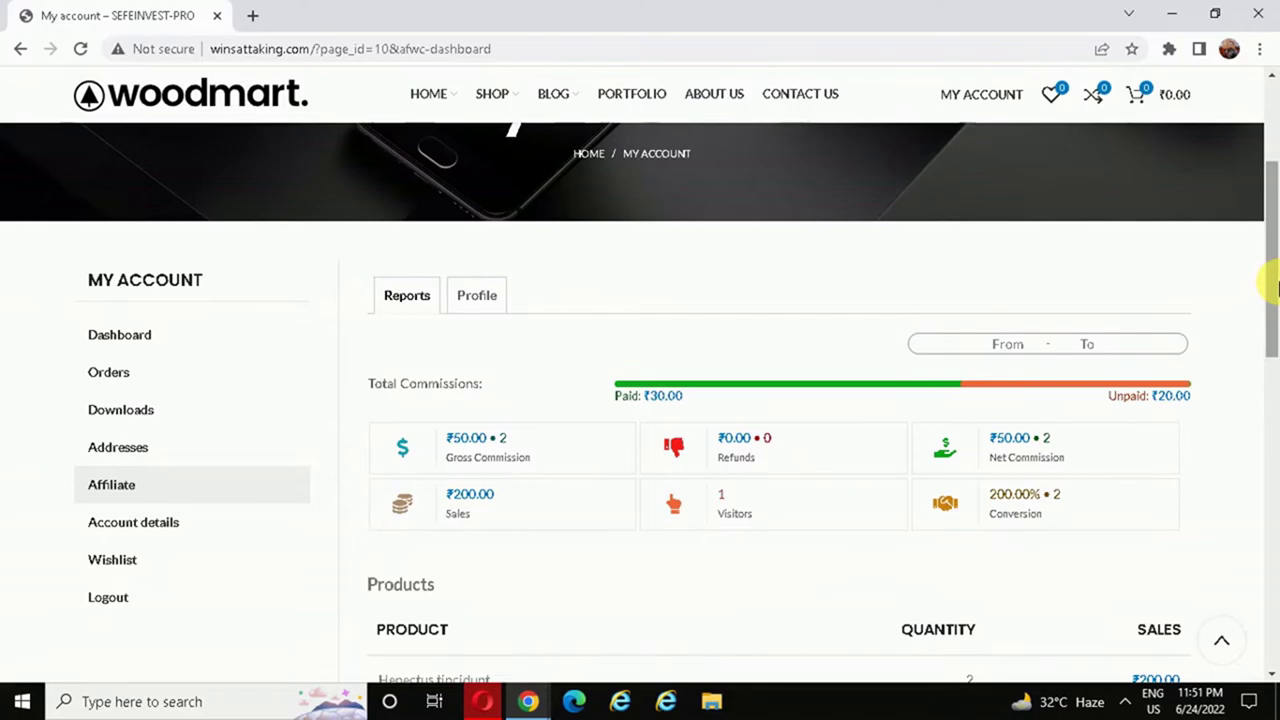
{"action": "mouse_move", "coordinate": [1266, 337]}
{"action": "left_mouse_down"}
{"action": "mouse_move", "coordinate": [1272, 458]}
{"action": "mouse_move", "coordinate": [1268, 337]}
{"action": "left_mouse_up"}
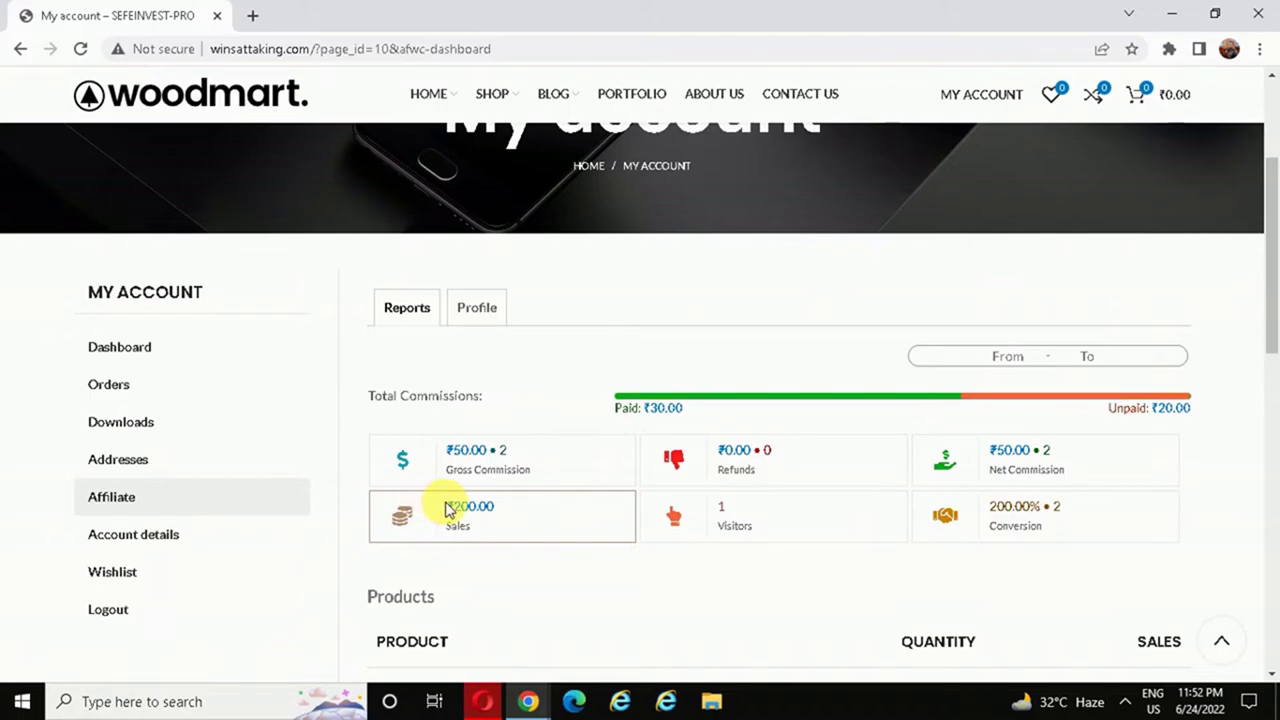
{"action": "left_click_drag", "start_coordinate": [446, 507], "coordinate": [510, 513]}
{"action": "left_click", "coordinate": [496, 595]}
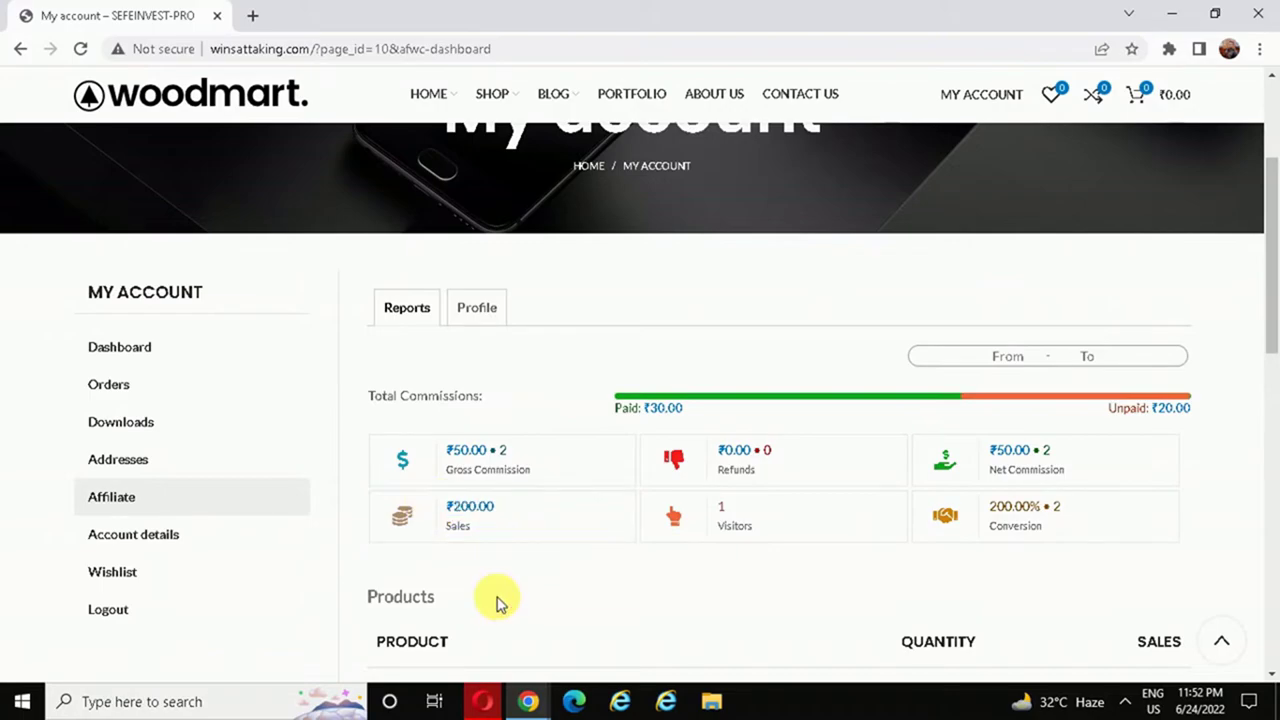
{"action": "left_click", "coordinate": [487, 700]}
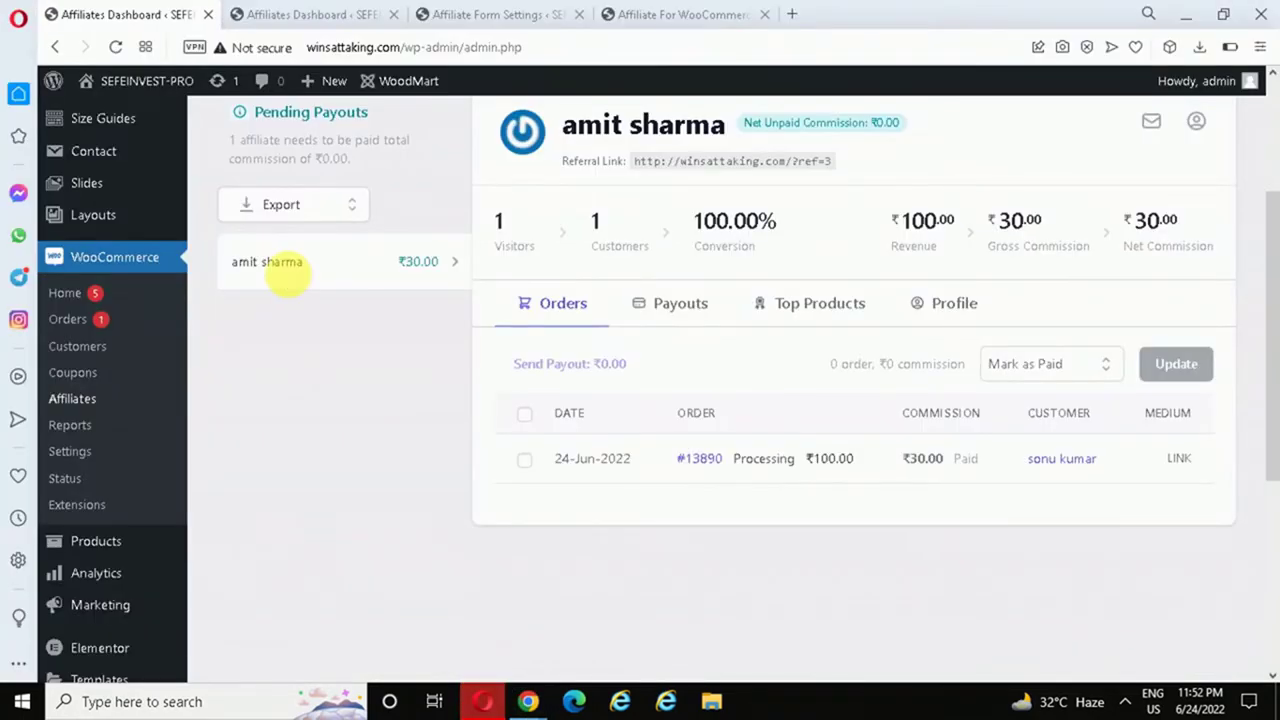
- Reload the Affiliates dashboard so order #13891's ₹20.00 unpaid commission appears in Orders
{"action": "left_click", "coordinate": [115, 50]}
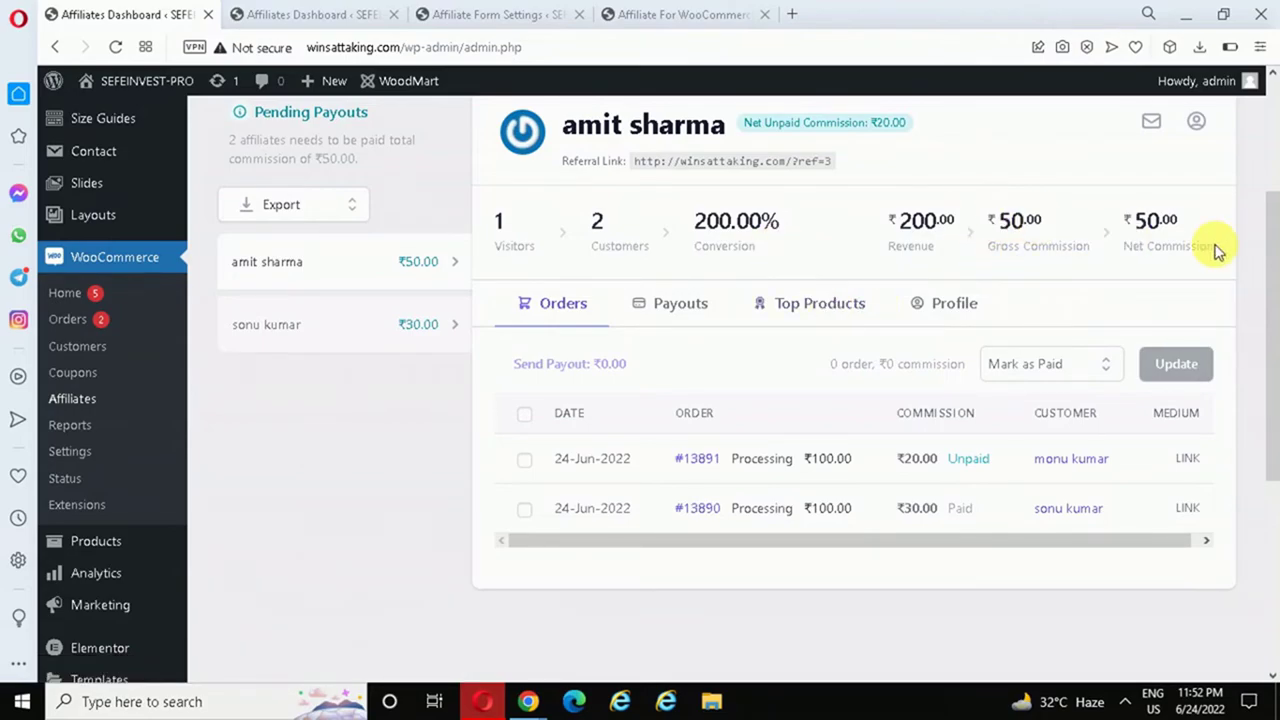
{"action": "scroll", "coordinate": [1266, 286], "scroll_direction": "up", "scroll_amount": 1}
{"action": "scroll", "coordinate": [1260, 263], "scroll_direction": "down", "scroll_amount": 1}
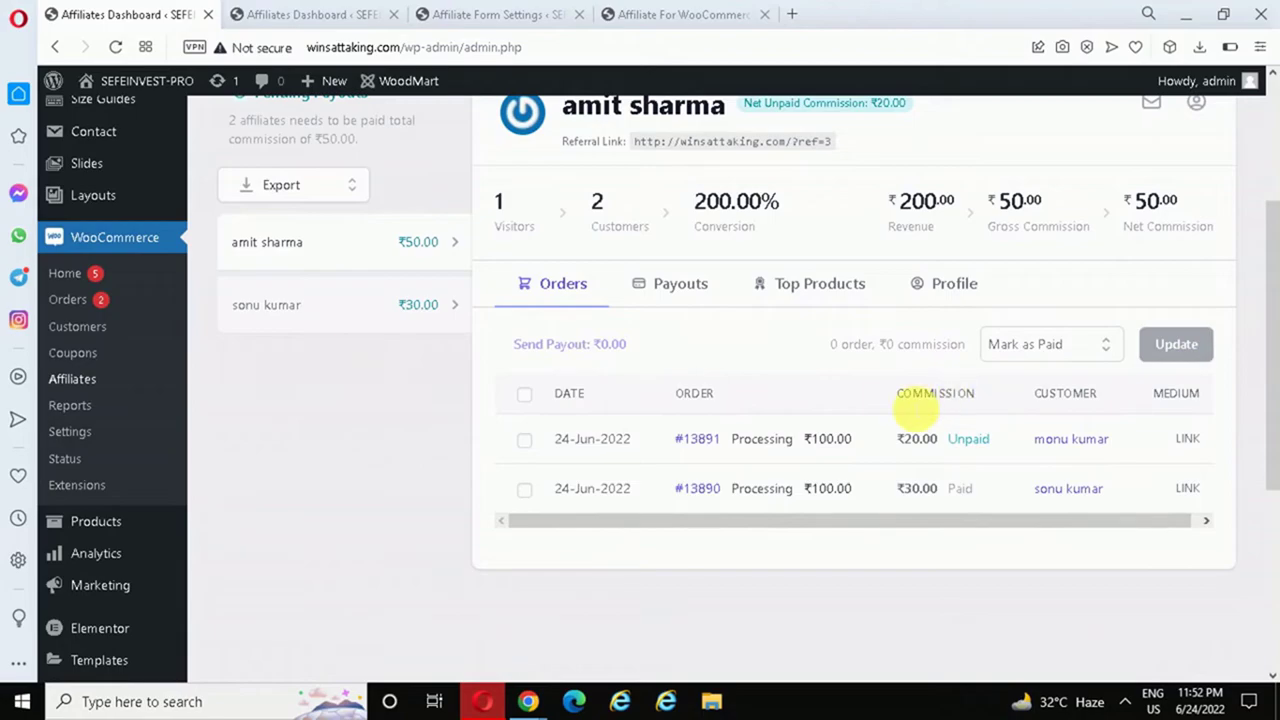
- View the second affiliate's pending-payout details, showing order 13891's ₹30.00 unpaid commission
{"action": "left_click", "coordinate": [303, 300]}
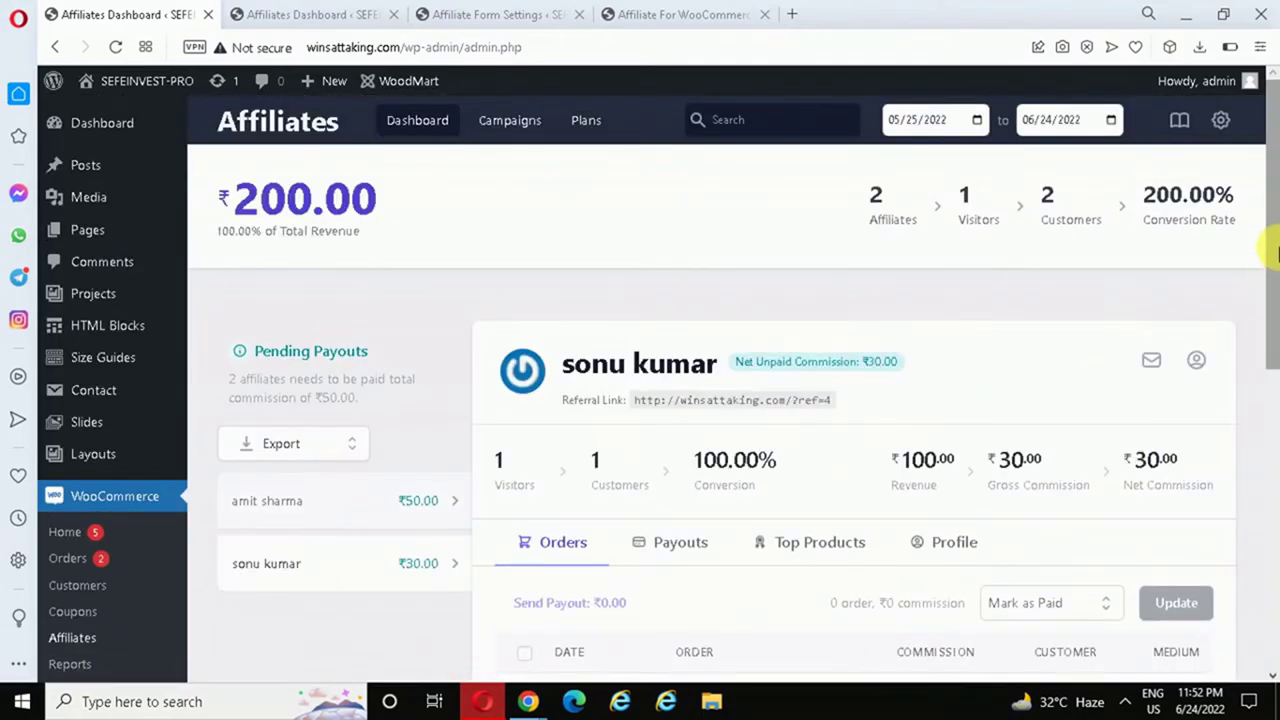
{"action": "scroll", "coordinate": [1271, 286], "scroll_direction": "down", "scroll_amount": 1}
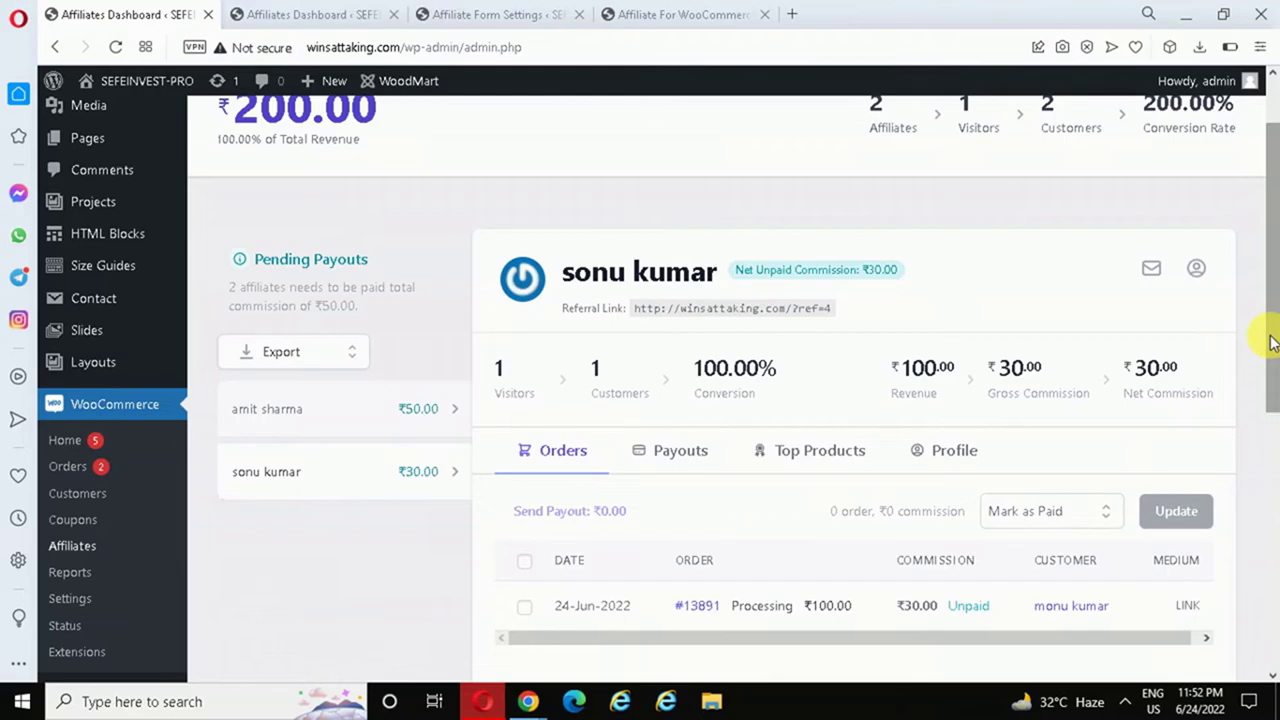
{"action": "left_click_drag", "start_coordinate": [1271, 342], "coordinate": [1276, 285]}
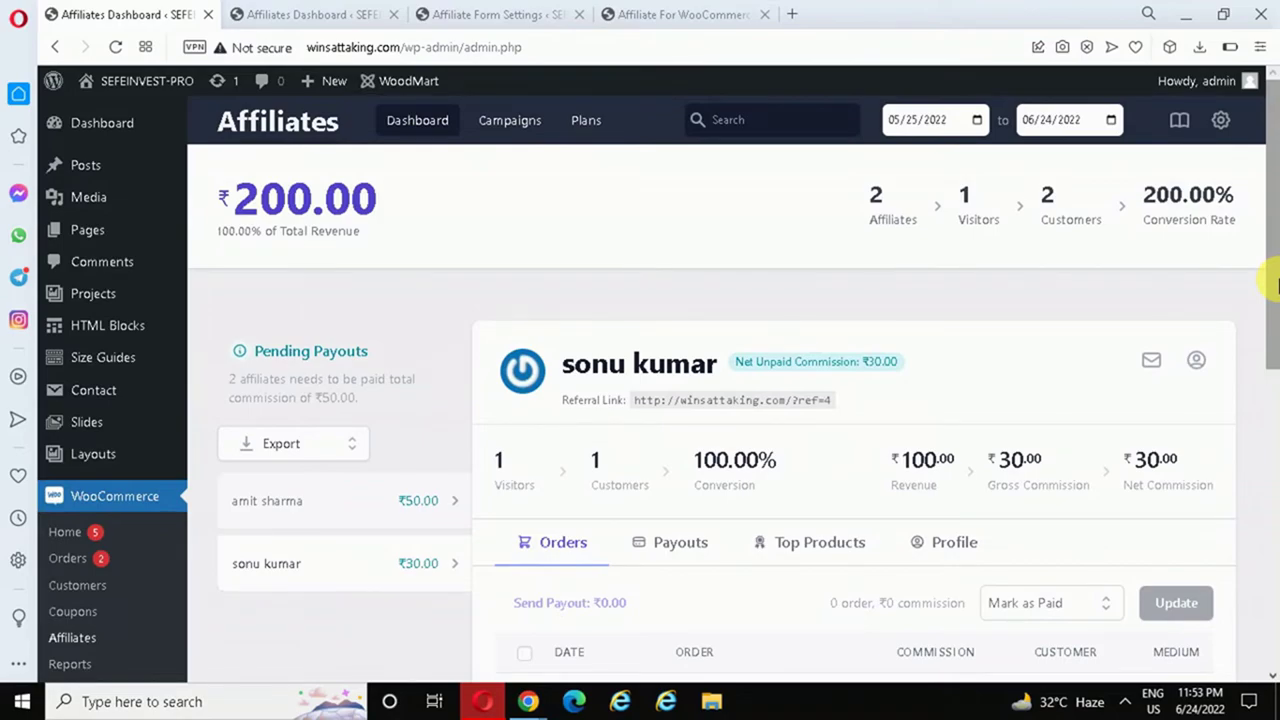
{"action": "left_click_drag", "start_coordinate": [1276, 285], "coordinate": [1276, 356]}
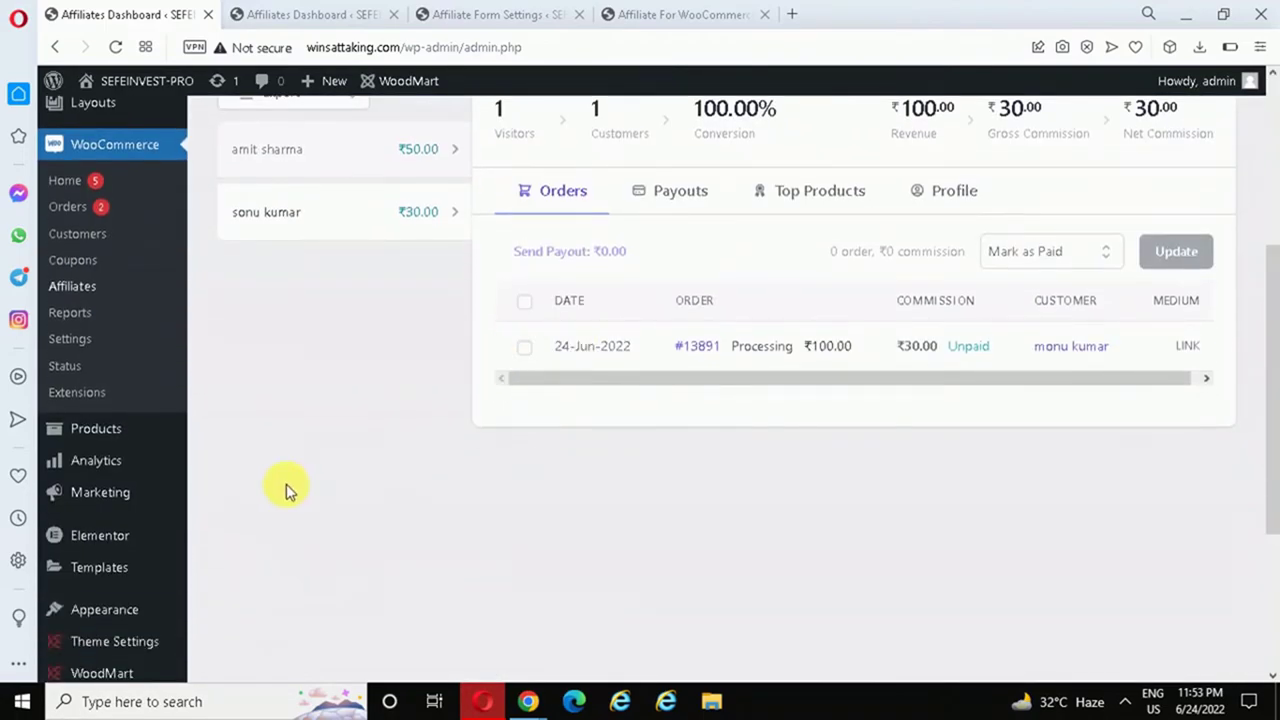
- Go to Marketing > Coupons and start creating the first coupon
{"action": "mouse_move", "coordinate": [108, 491]}
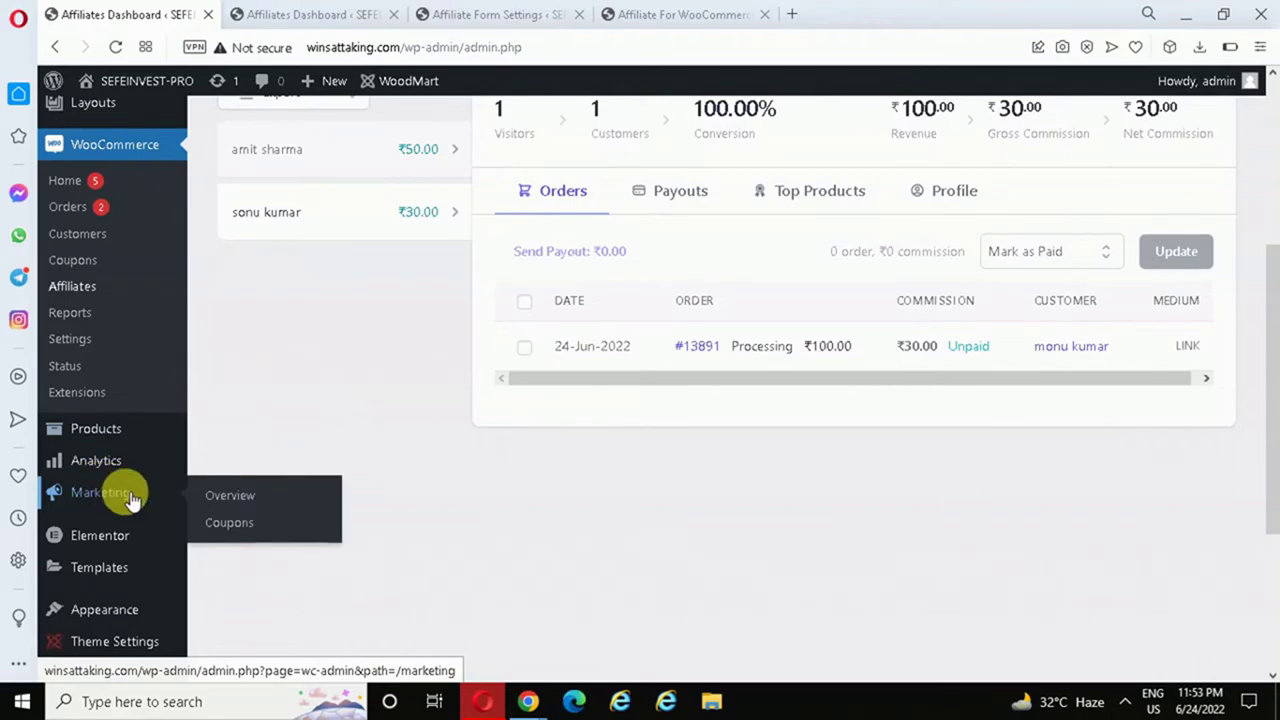
{"action": "left_click", "coordinate": [229, 526]}
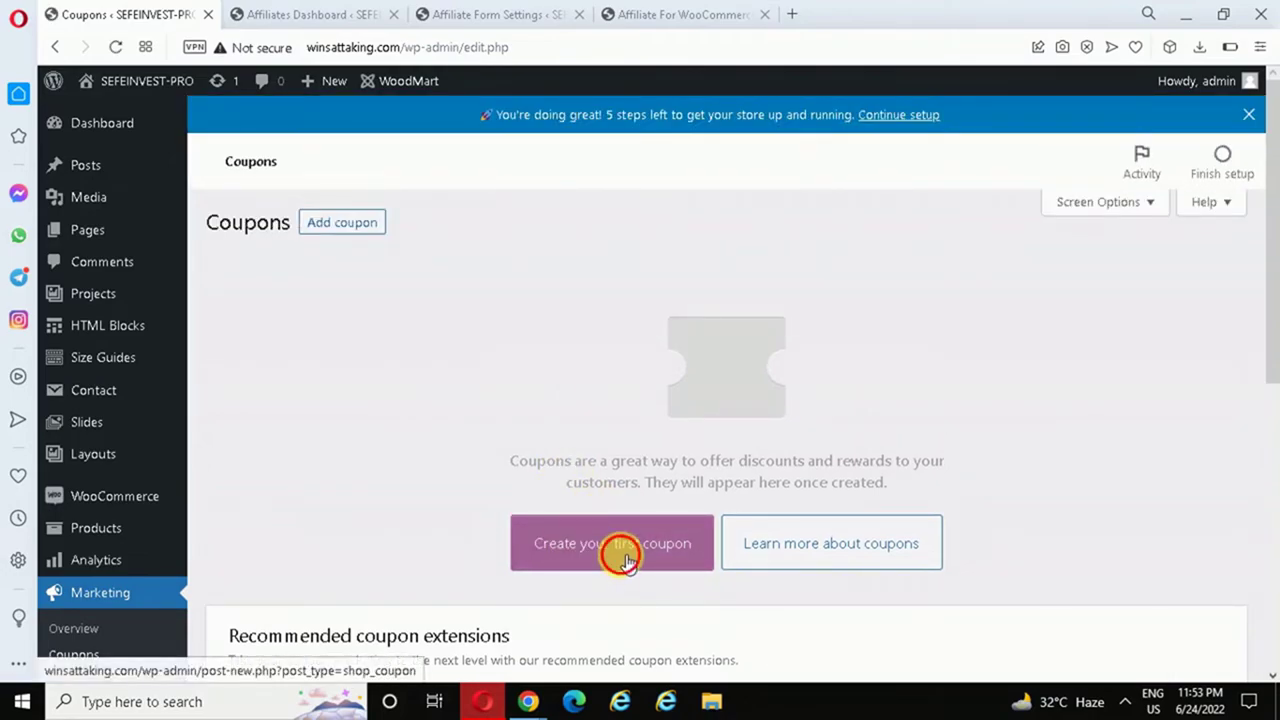
{"action": "left_click", "coordinate": [624, 565]}
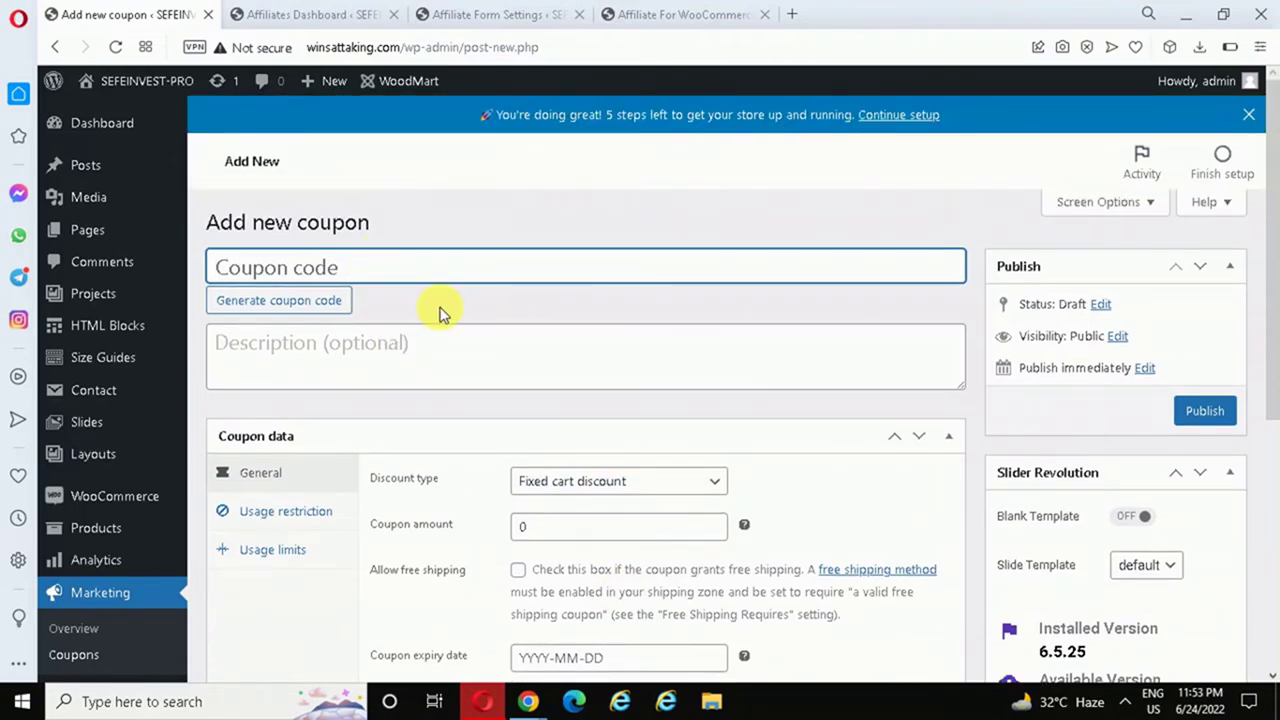
- Set the coupon code to AMIT20, replacing the generated code
{"action": "left_click", "coordinate": [304, 301]}
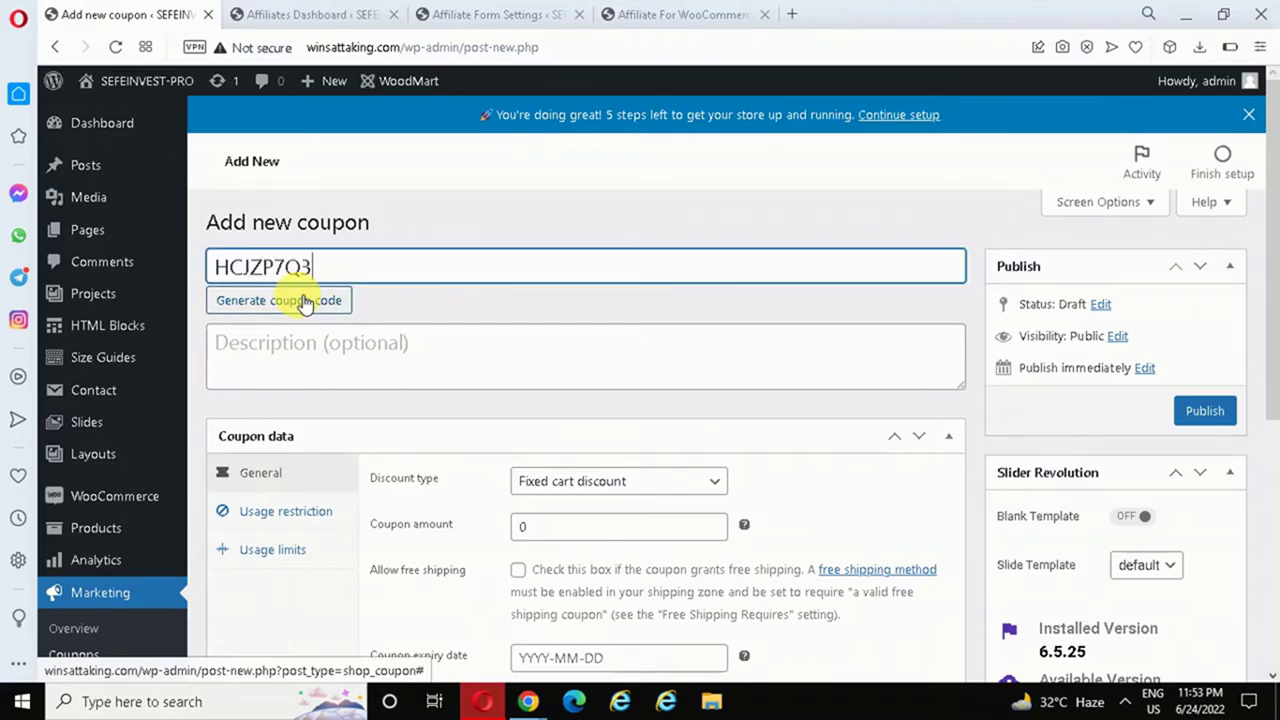
{"action": "left_click", "coordinate": [314, 266]}
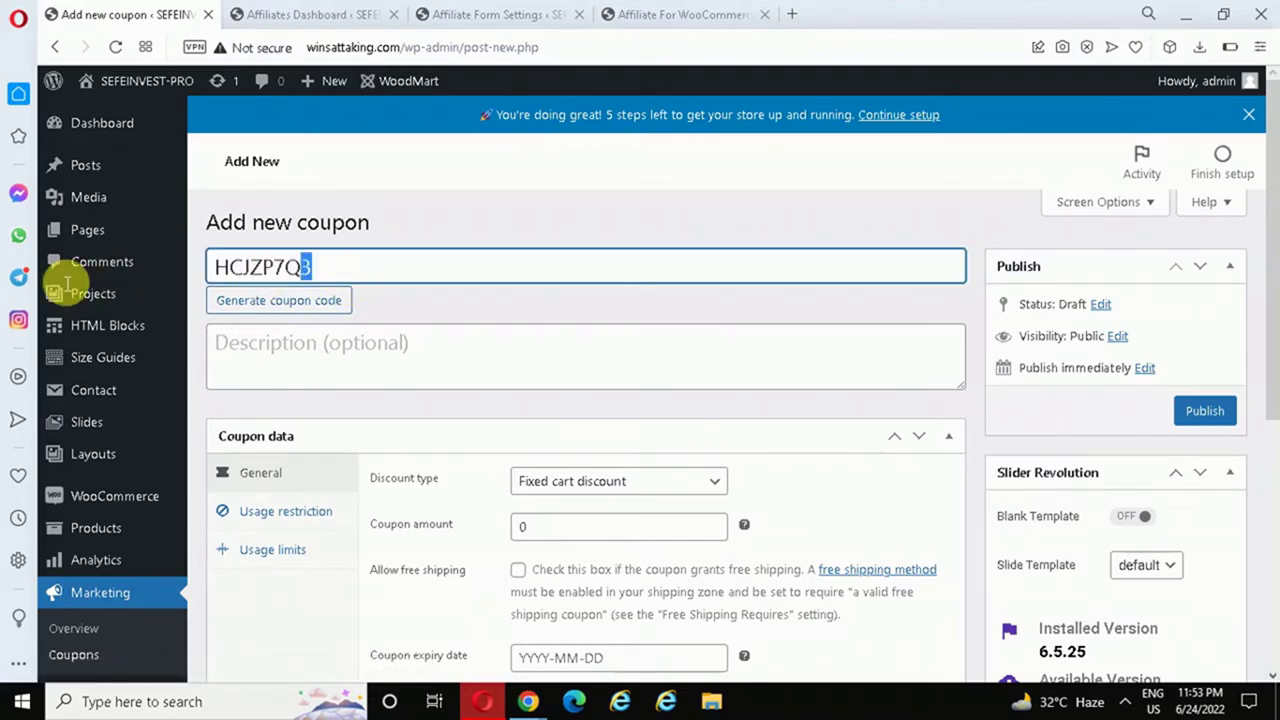
{"action": "key", "text": "ctrl+a"}
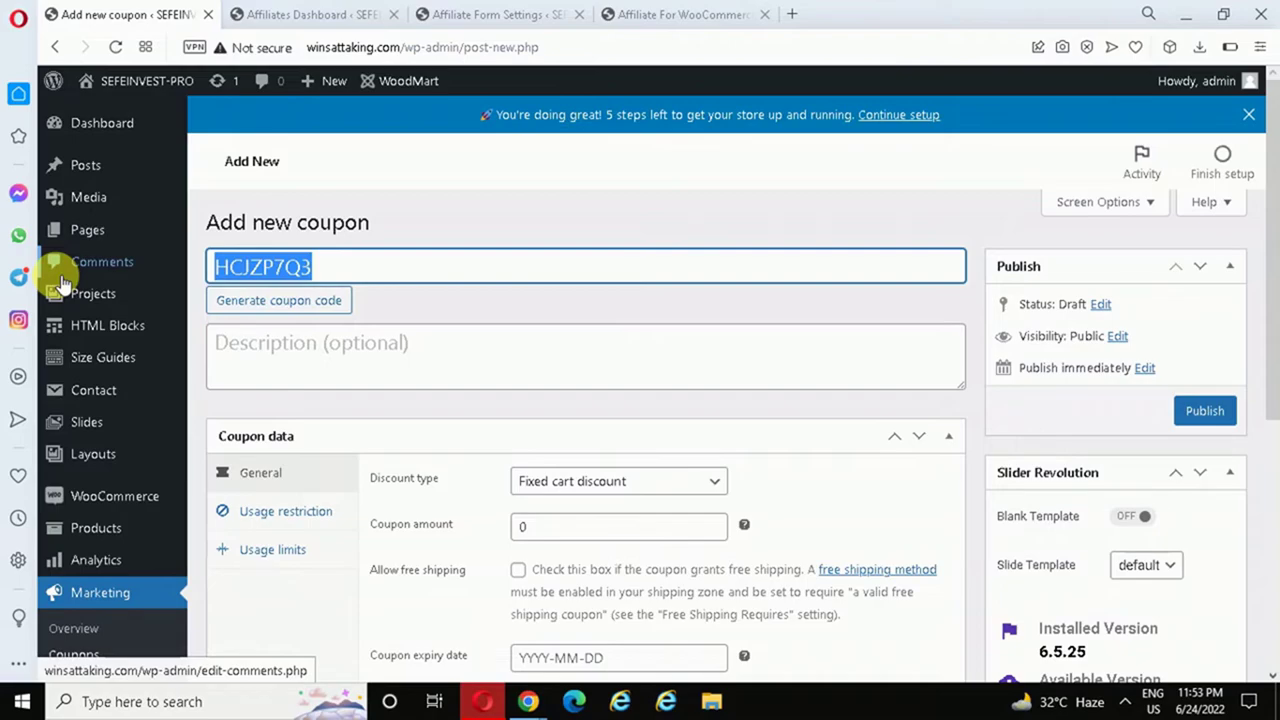
{"action": "key", "text": "BackSpace"}
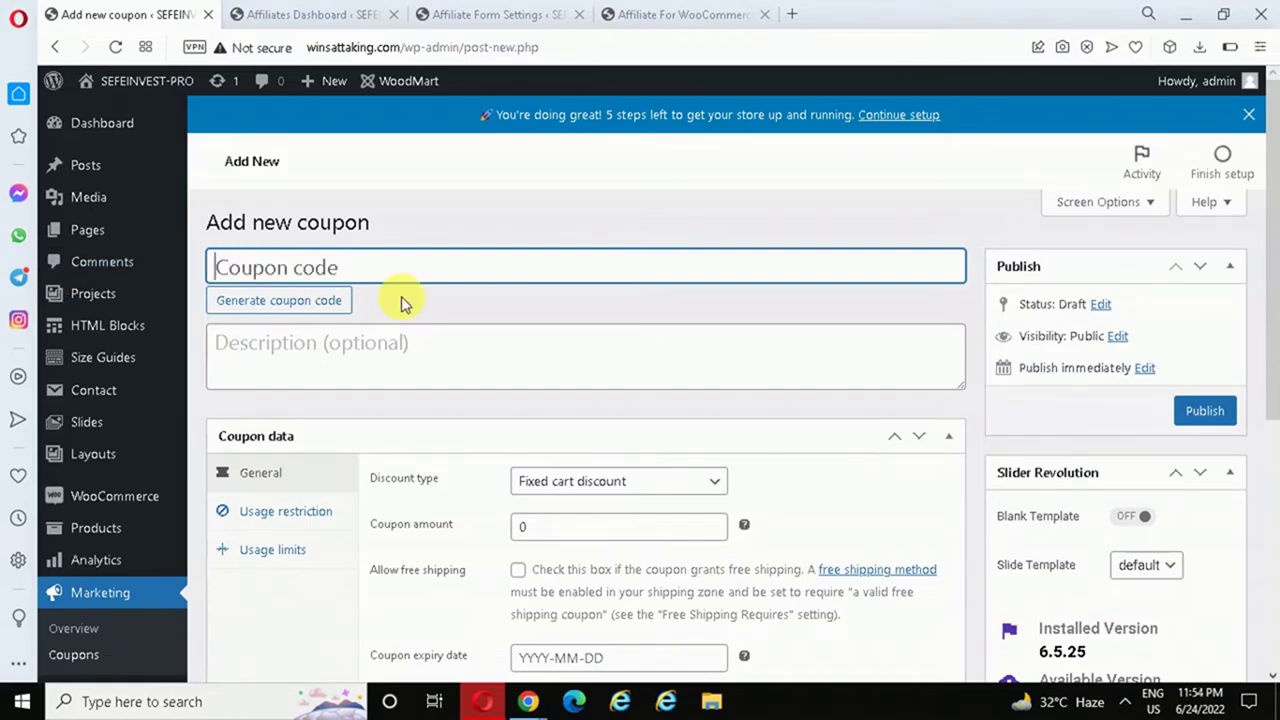
{"action": "type", "text": "AMIT20"}
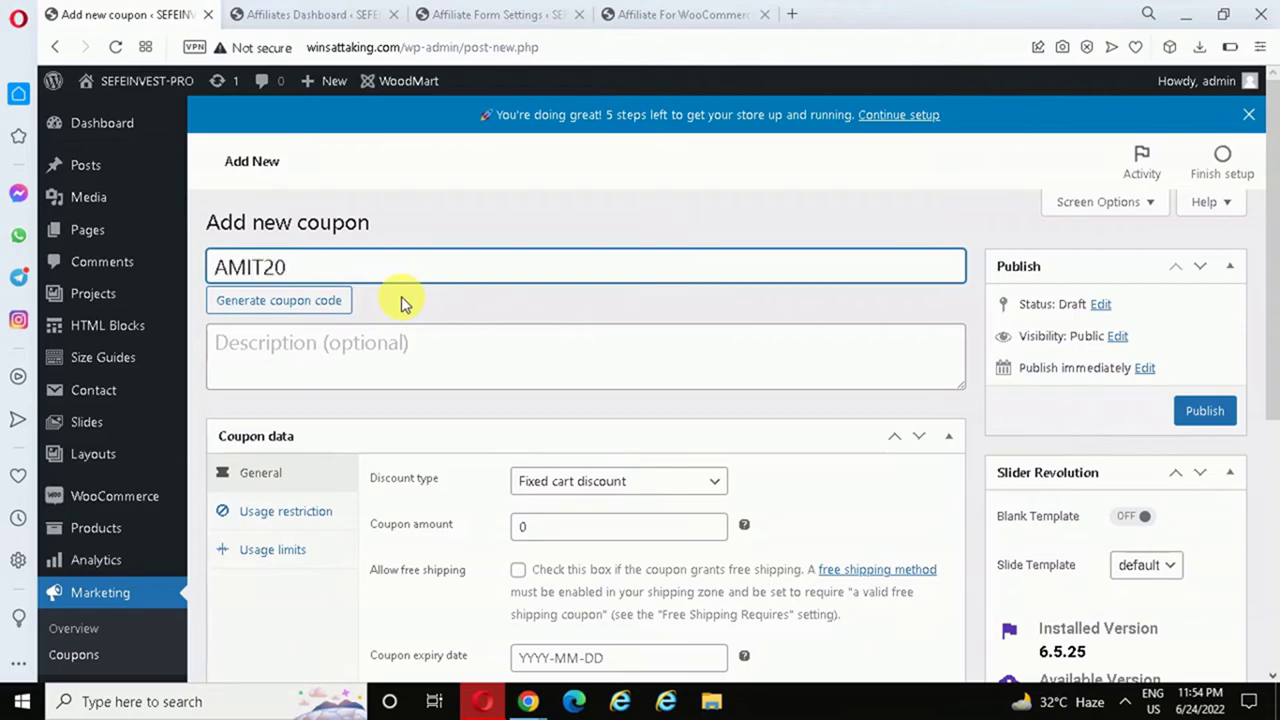
- Make it a percentage discount with coupon amount 20
{"action": "scroll", "coordinate": [500, 320], "scroll_direction": "down", "scroll_amount": 2}
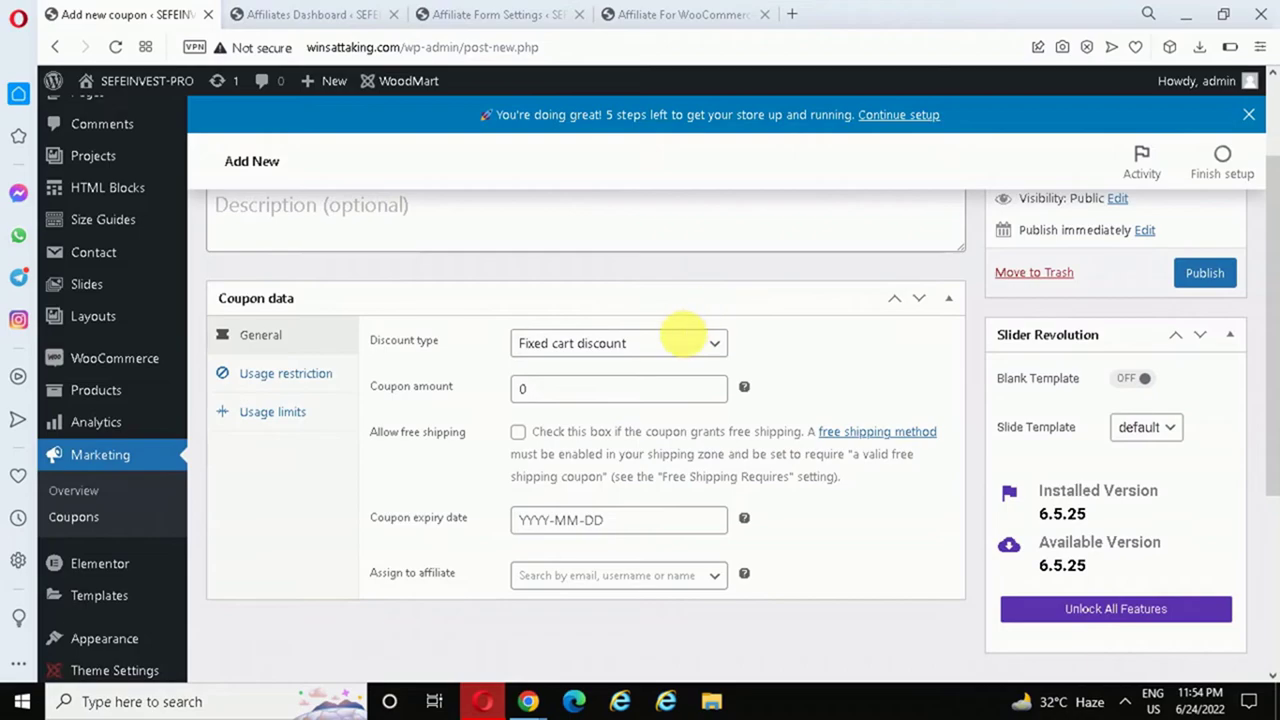
{"action": "left_click", "coordinate": [666, 345]}
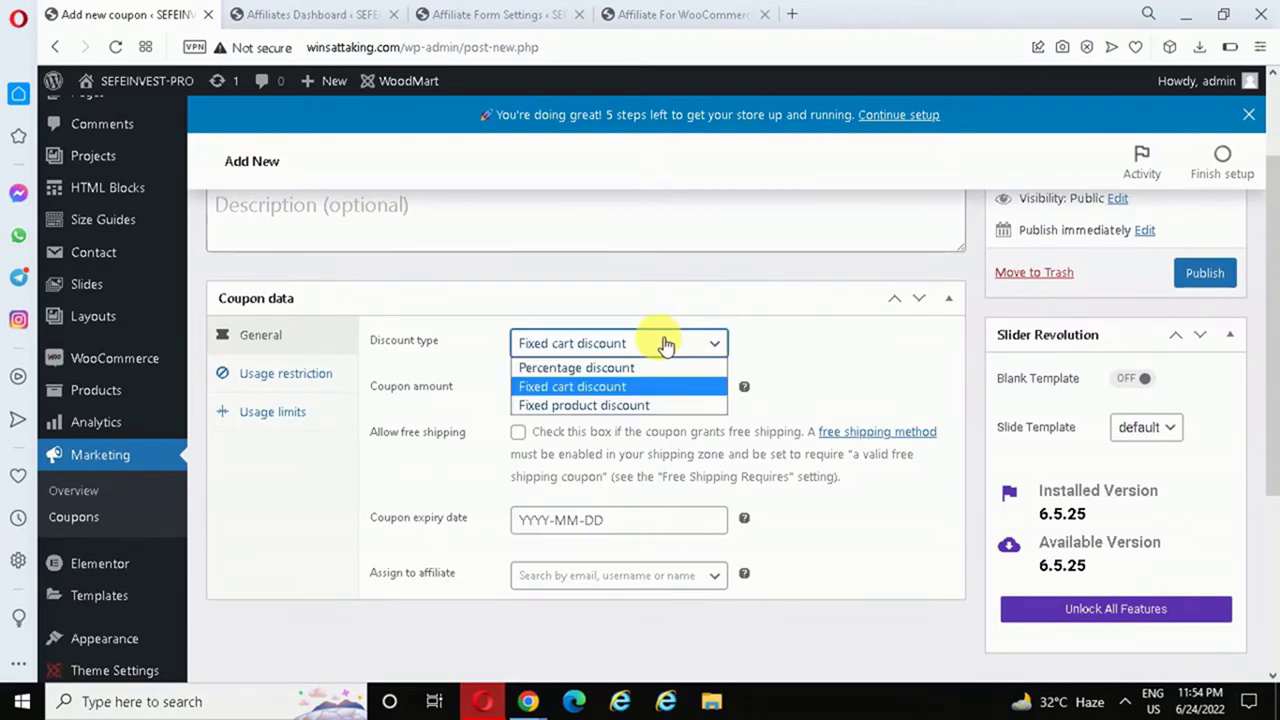
{"action": "left_click", "coordinate": [580, 368]}
{"action": "left_click", "coordinate": [543, 393]}
{"action": "type", "text": "20"}
- Assign the coupon to the matching affiliate found by searching their name
{"action": "scroll", "coordinate": [1275, 338], "scroll_direction": "down", "scroll_amount": 1}
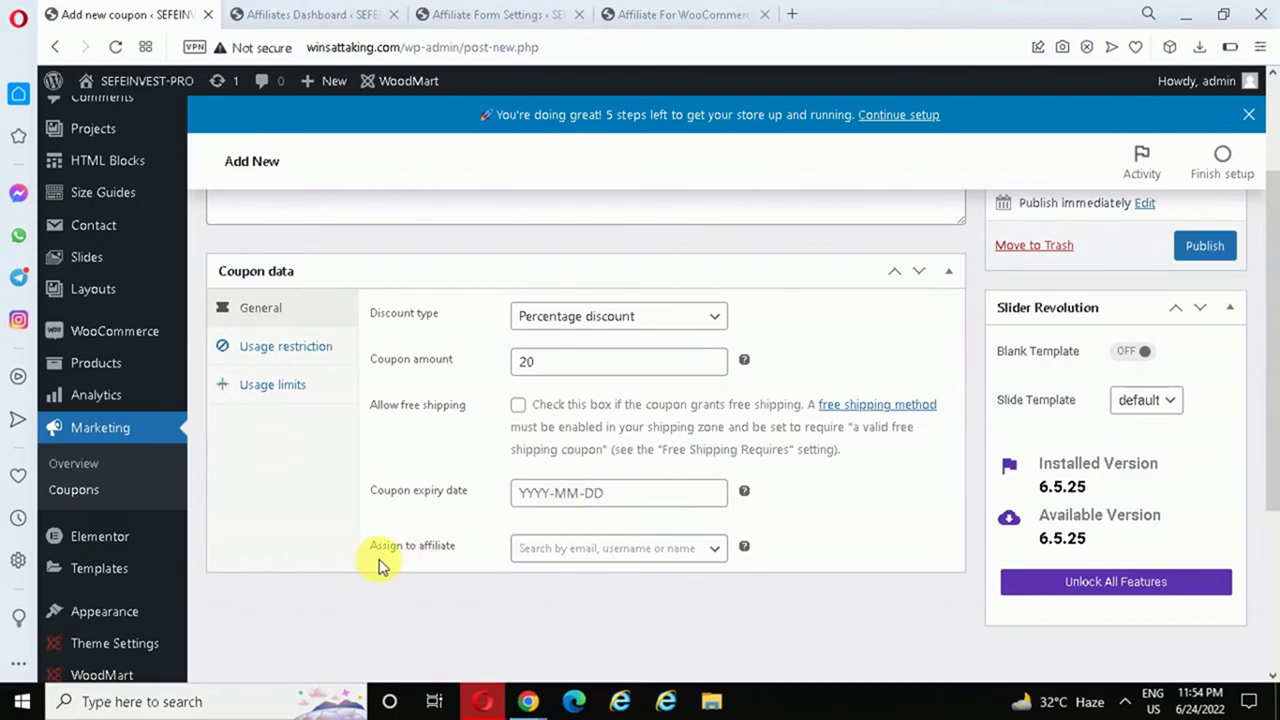
{"action": "left_click_drag", "start_coordinate": [1272, 405], "coordinate": [1272, 434]}
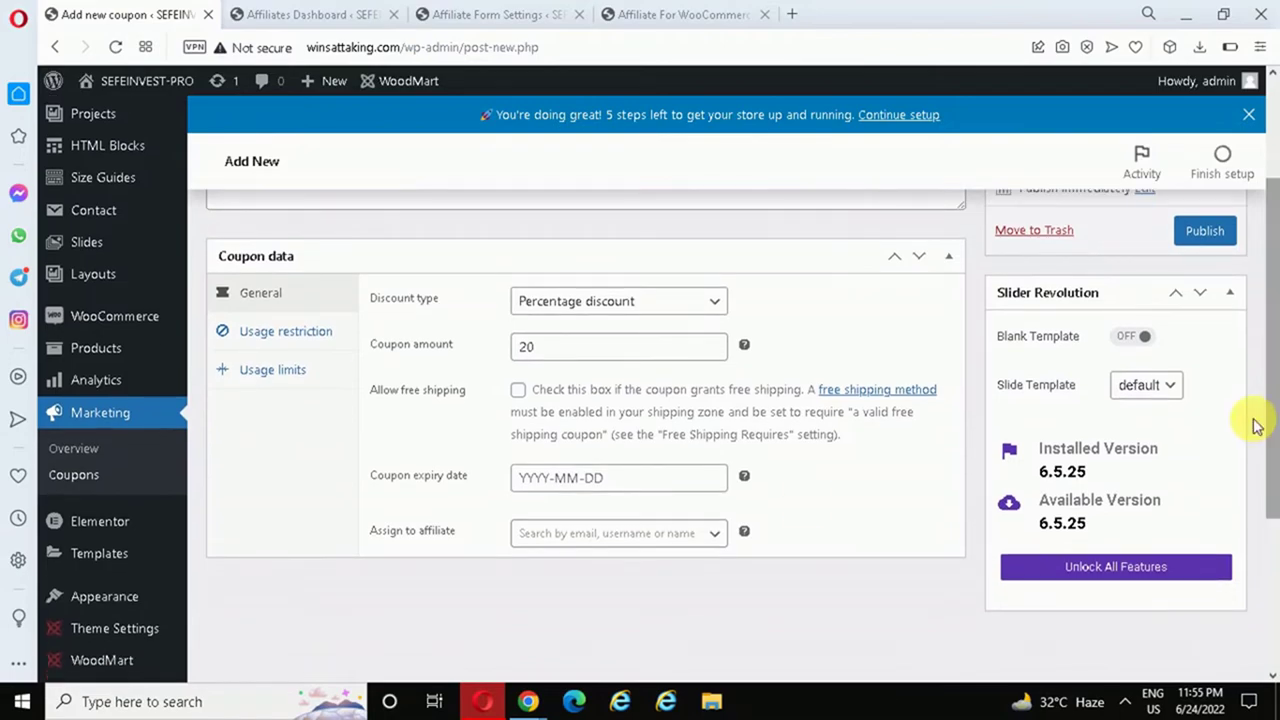
{"action": "left_click", "coordinate": [601, 540]}
{"action": "type", "text": "amit"}
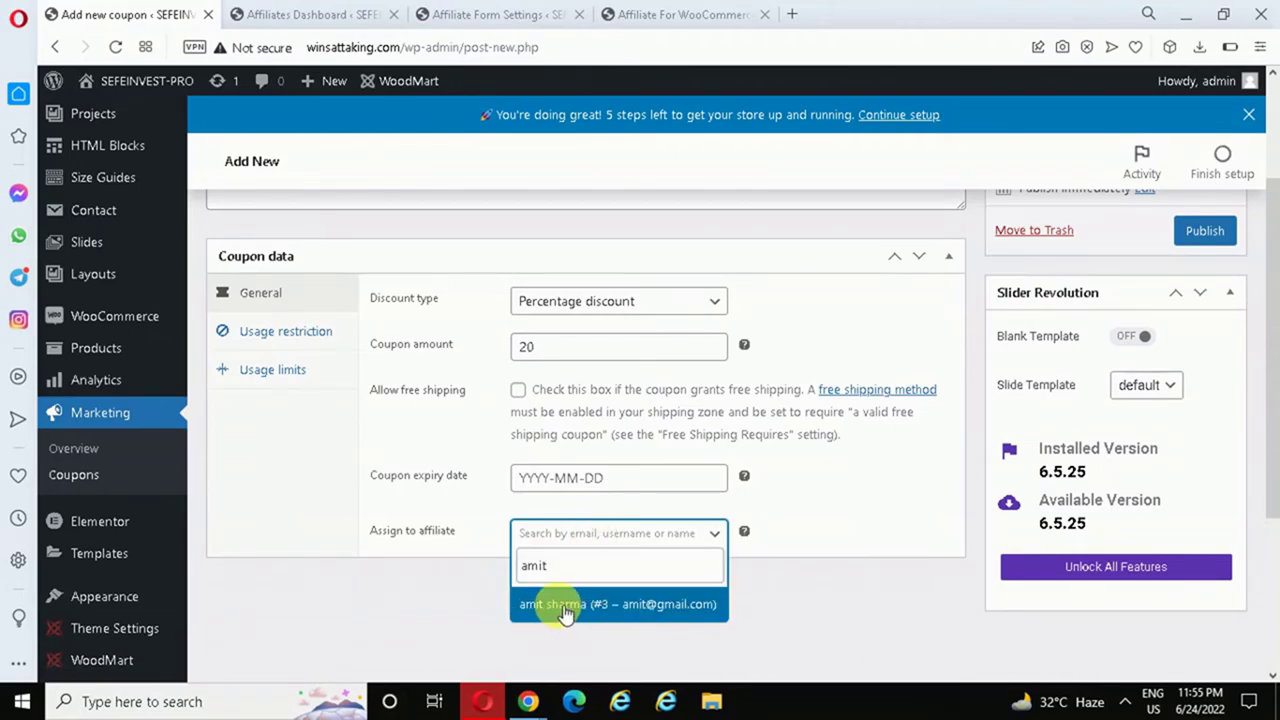
{"action": "left_click", "coordinate": [562, 610]}
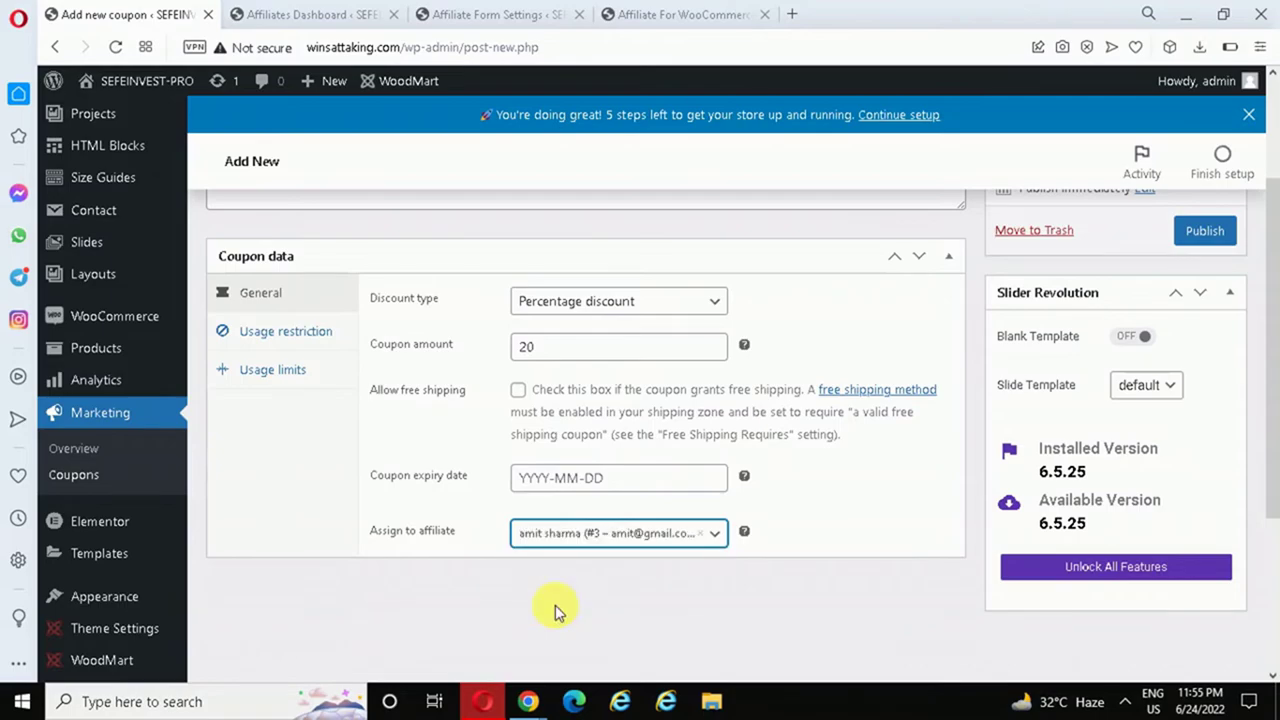
- Review the AMIT20 coupon's usage restriction and usage limit settings, then publish the coupon
{"action": "left_click", "coordinate": [300, 348]}
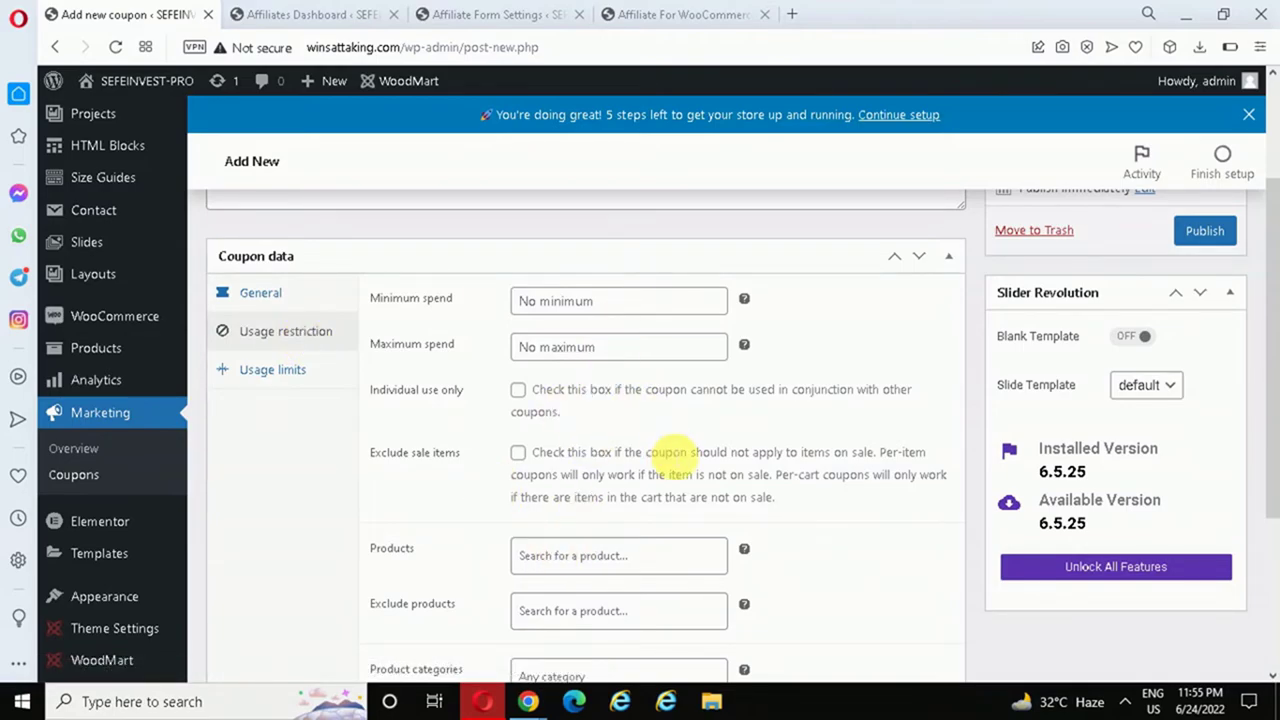
{"action": "scroll", "coordinate": [1265, 286], "scroll_direction": "down", "scroll_amount": 1}
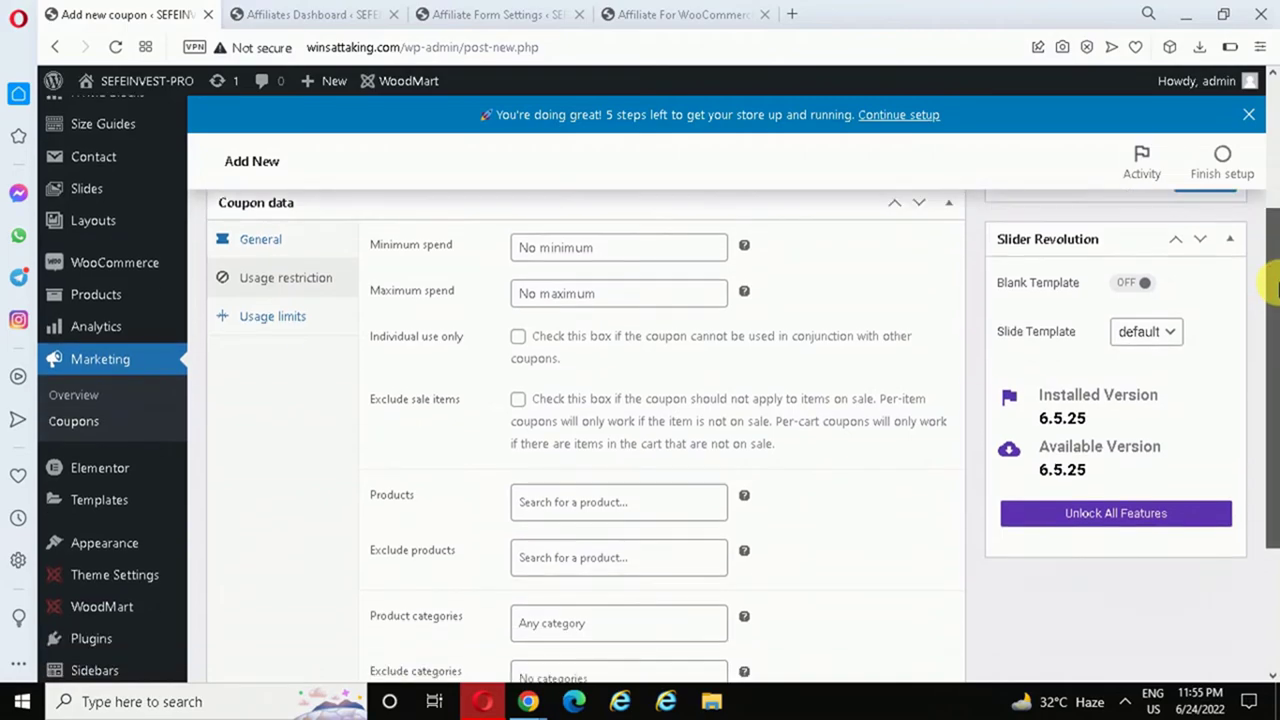
{"action": "scroll", "coordinate": [1276, 270], "scroll_direction": "up", "scroll_amount": 1}
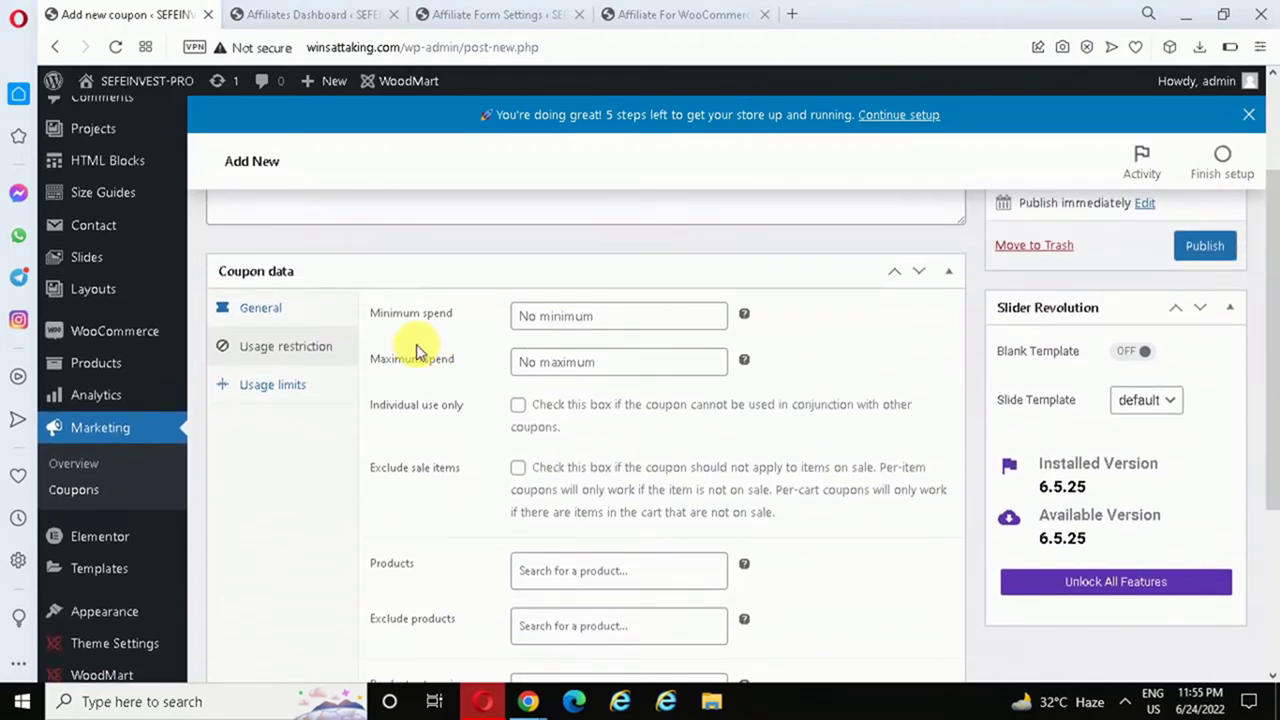
{"action": "left_click", "coordinate": [325, 392]}
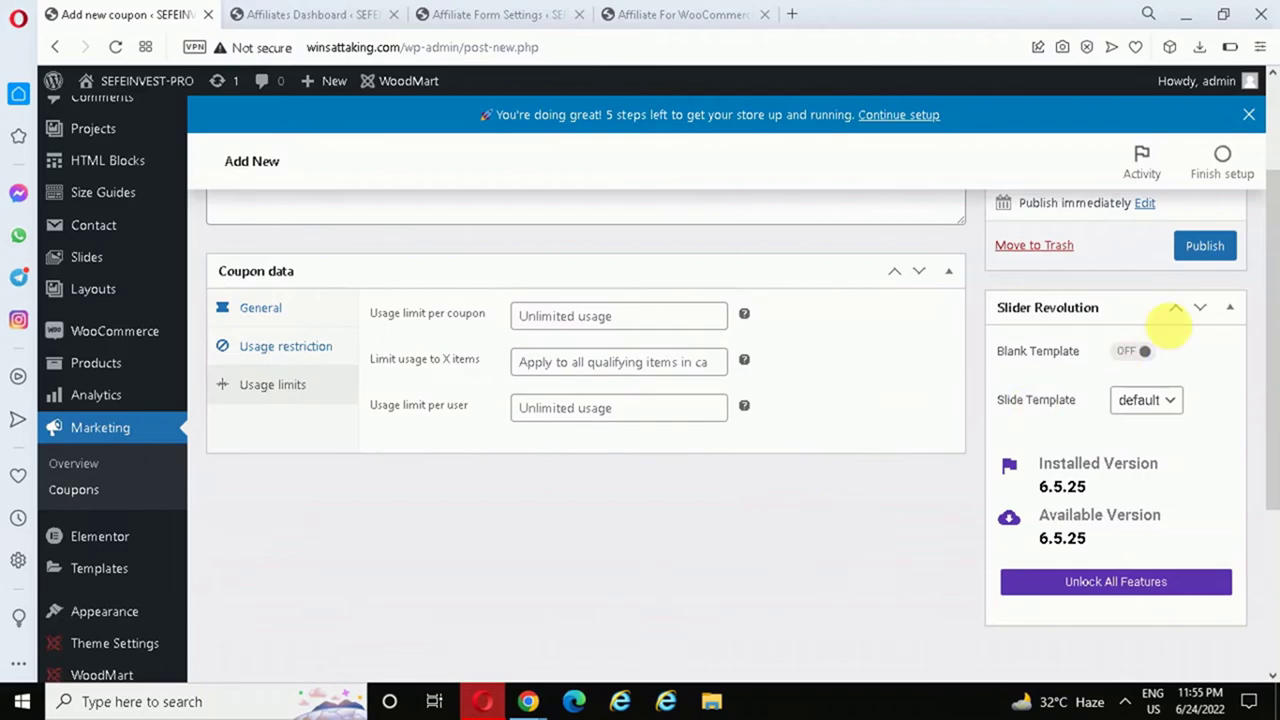
{"action": "left_click", "coordinate": [1200, 250]}
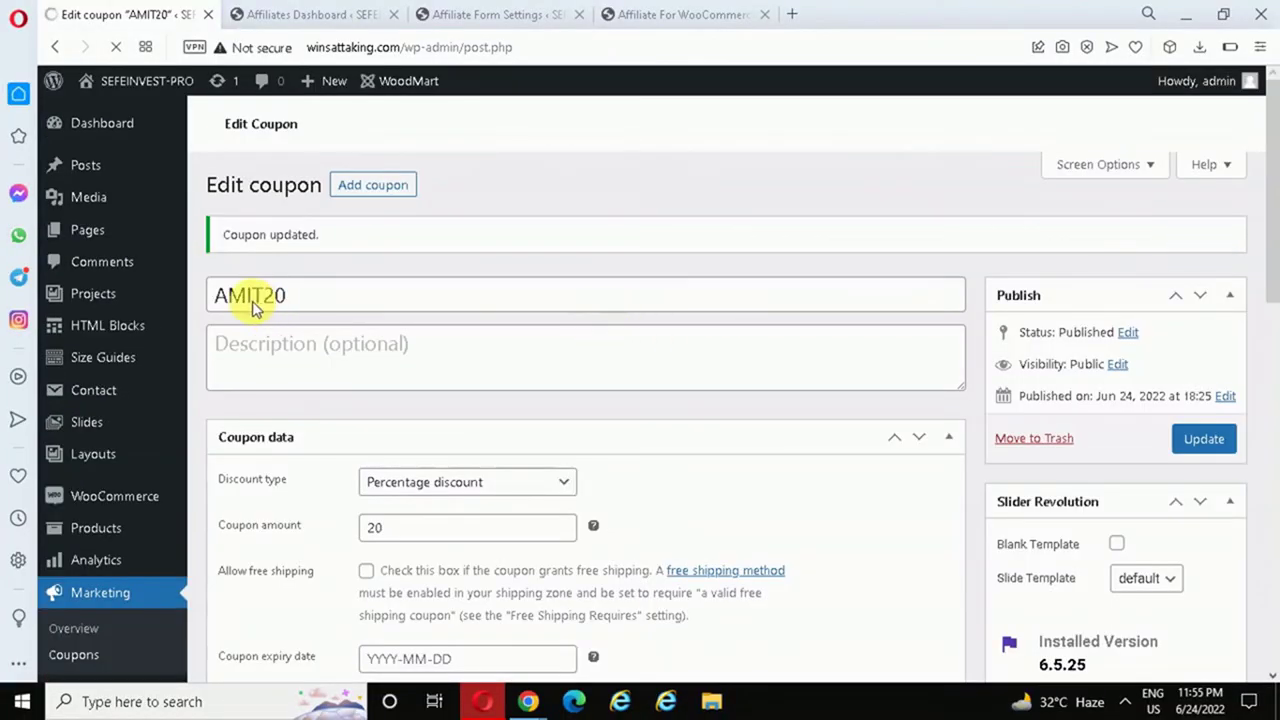
- In the My account window, show the Affiliate Profile listing referral coupon AMIT20 at 20%
{"action": "mouse_move", "coordinate": [529, 704]}
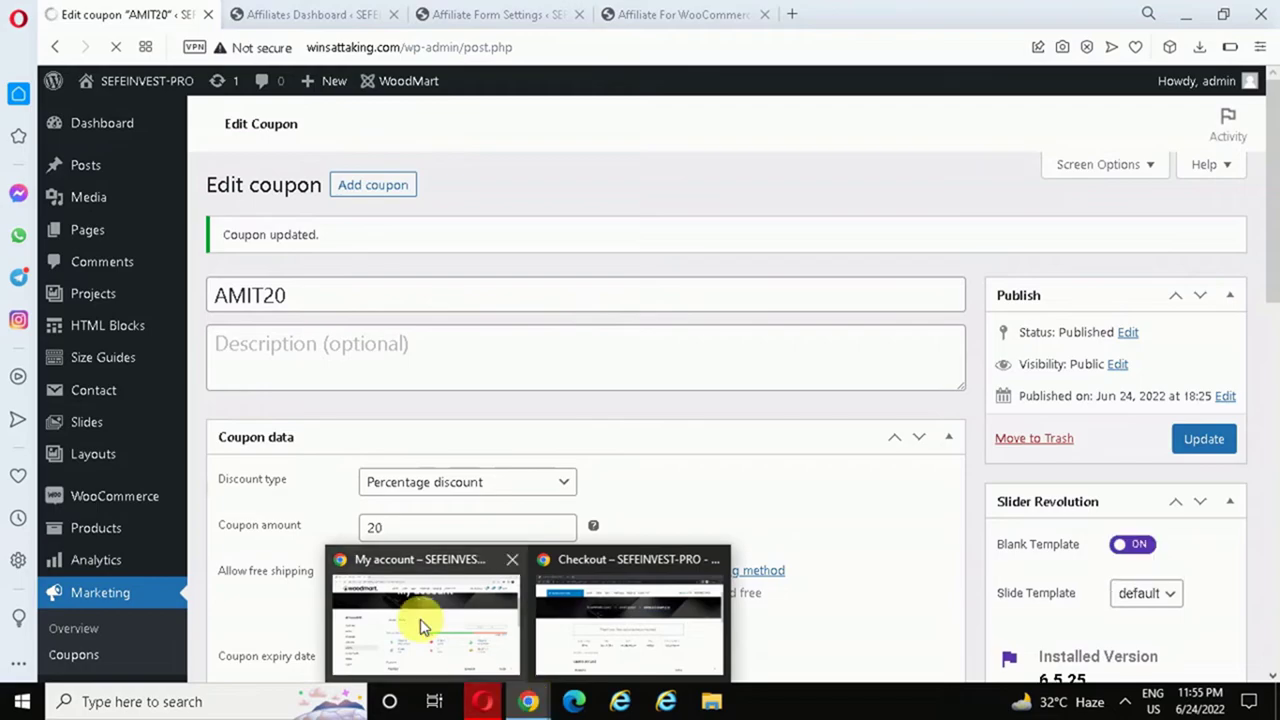
{"action": "left_click", "coordinate": [418, 614]}
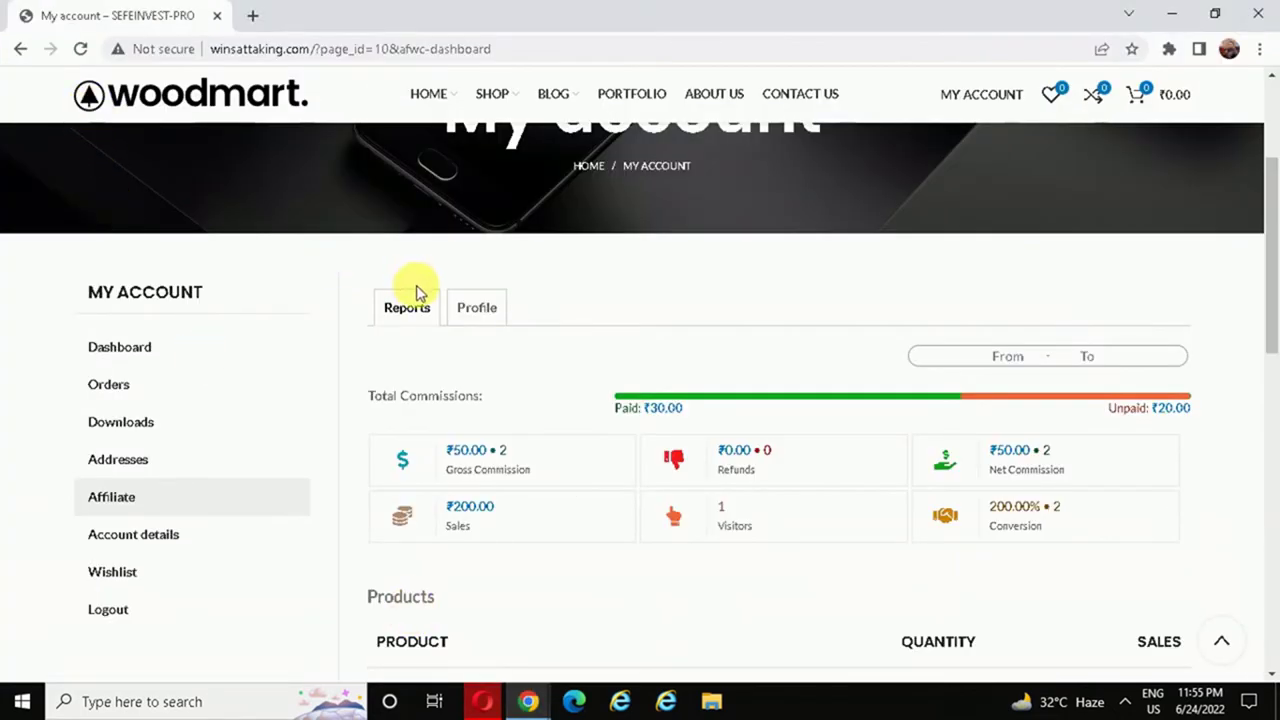
{"action": "left_click", "coordinate": [472, 311]}
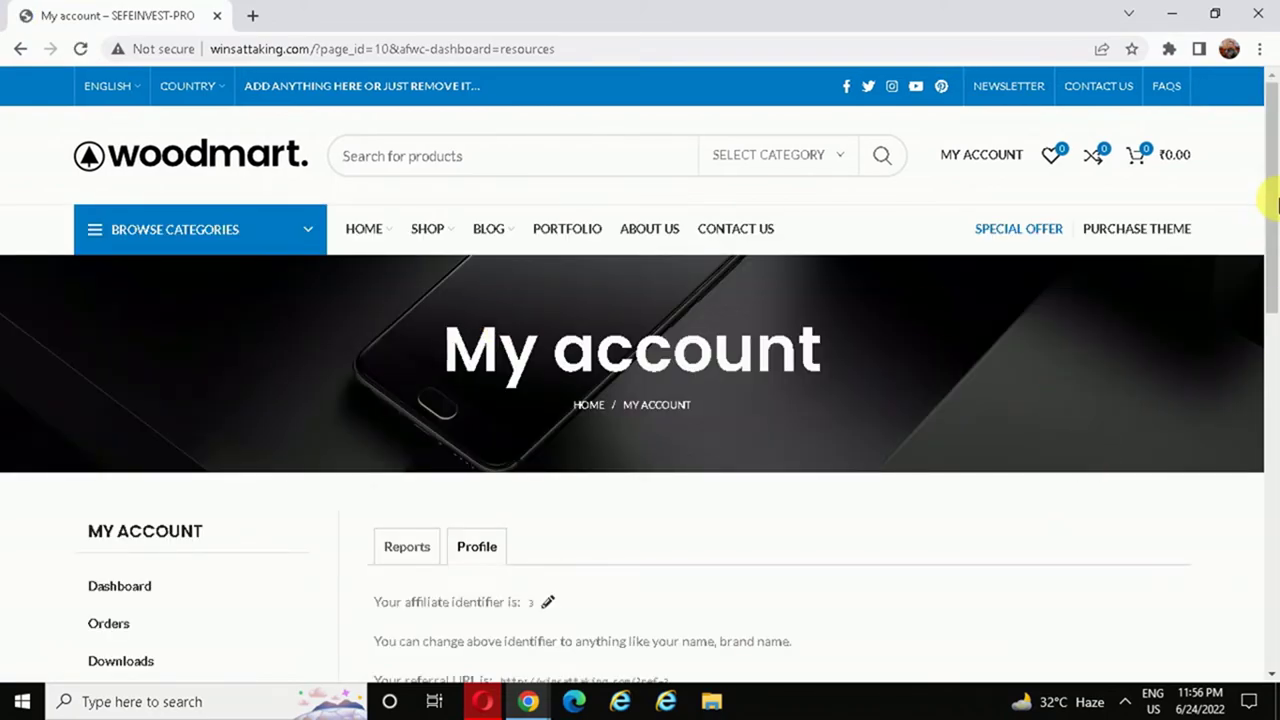
{"action": "left_click_drag", "start_coordinate": [1275, 115], "coordinate": [1235, 297]}
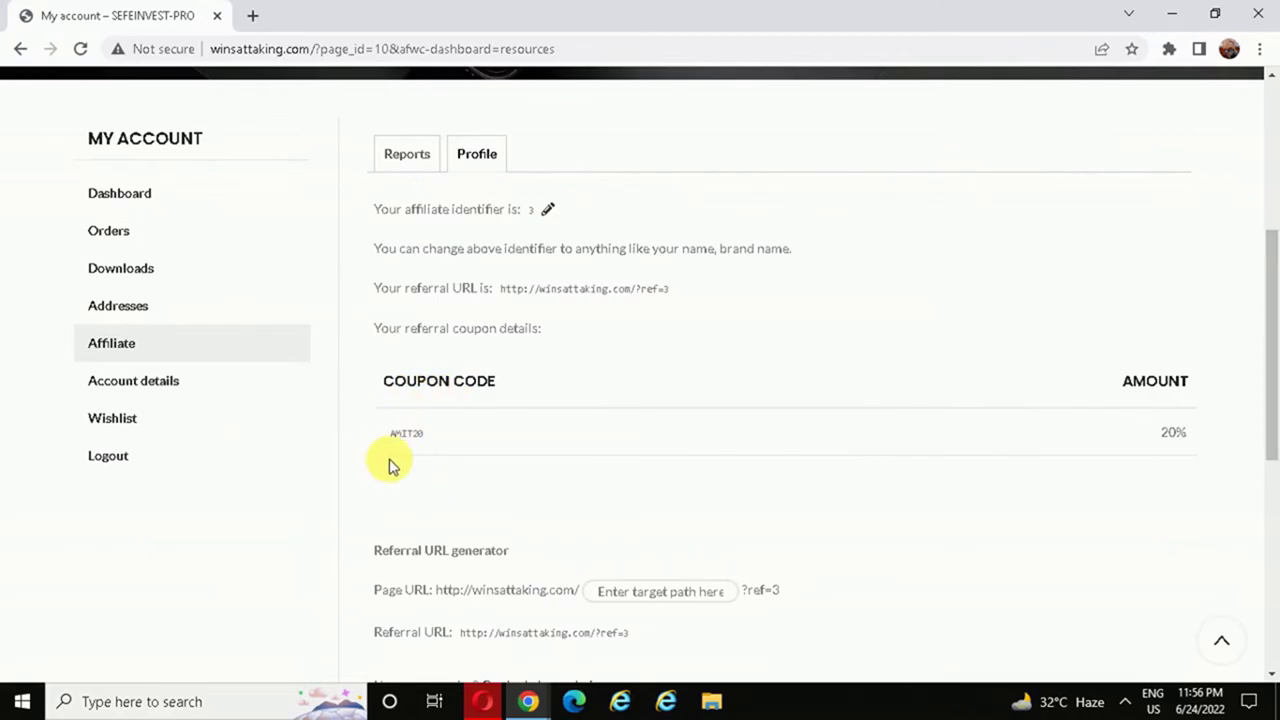
{"action": "scroll", "coordinate": [383, 443], "scroll_direction": "up", "scroll_amount": 1}
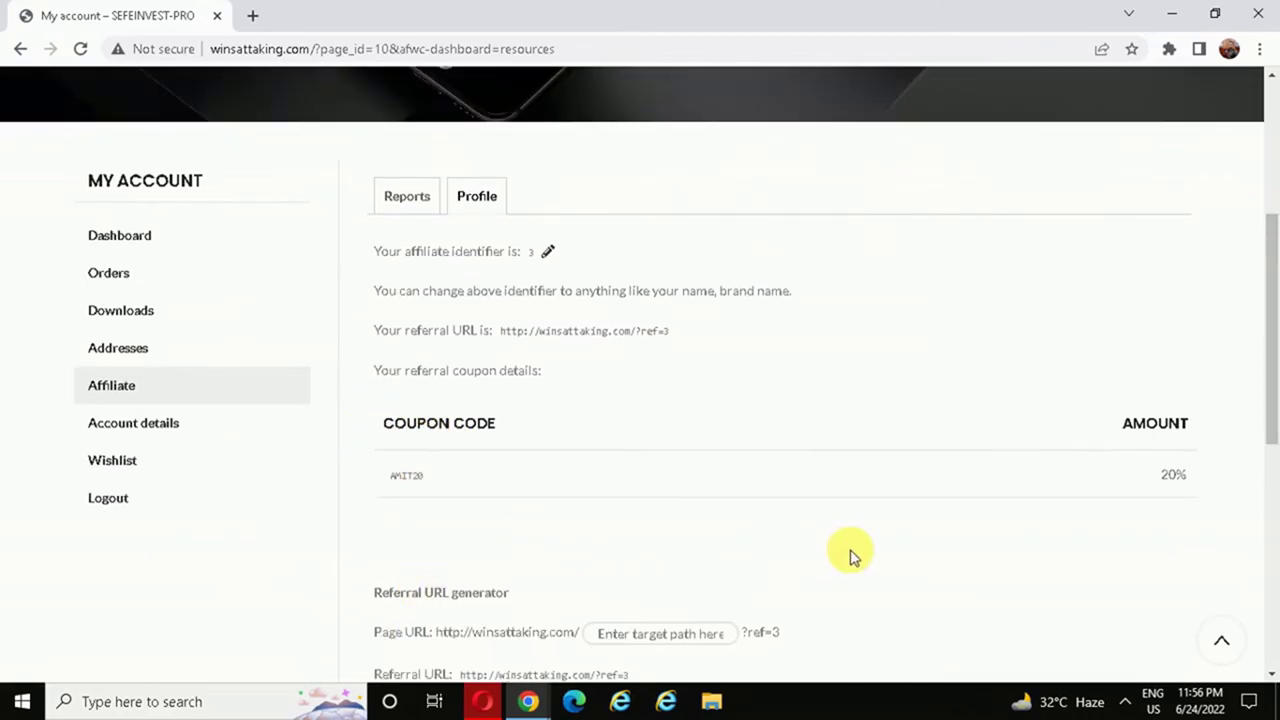
{"action": "left_click_drag", "start_coordinate": [1270, 397], "coordinate": [1270, 346]}
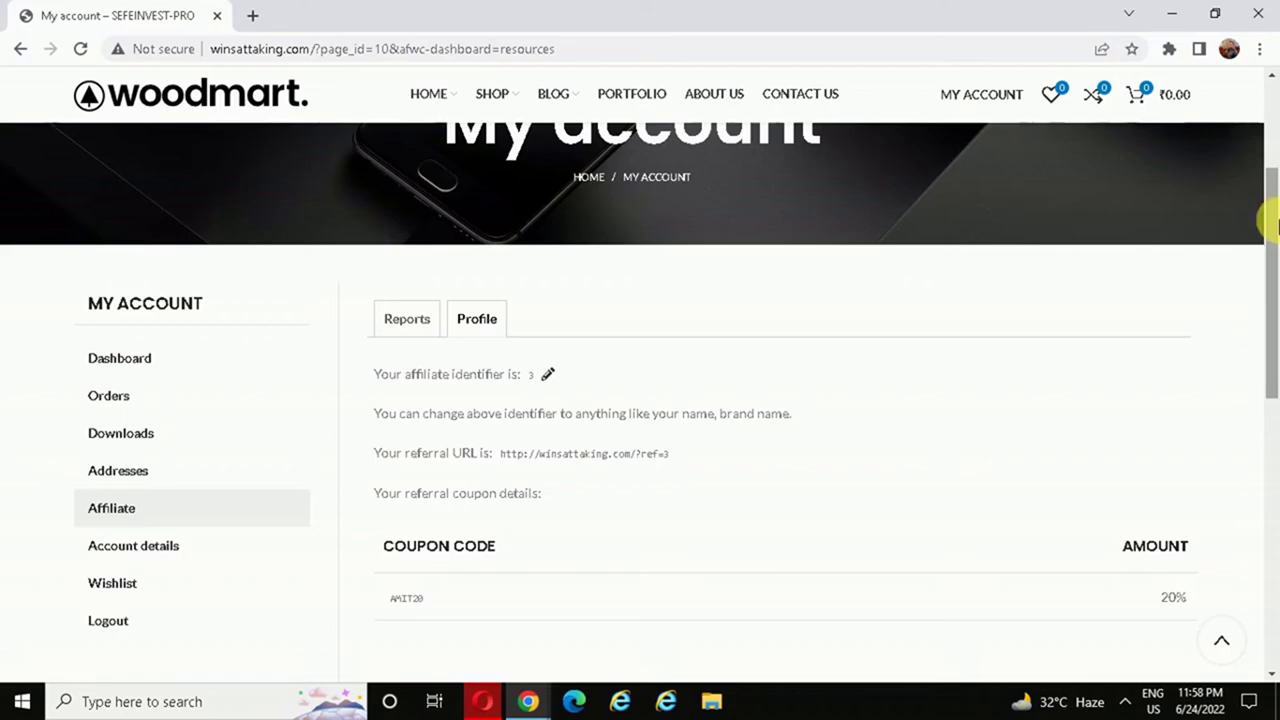
- Open a new Incognito window and load the winsattaking.com shop home page
{"action": "left_click", "coordinate": [1259, 49]}
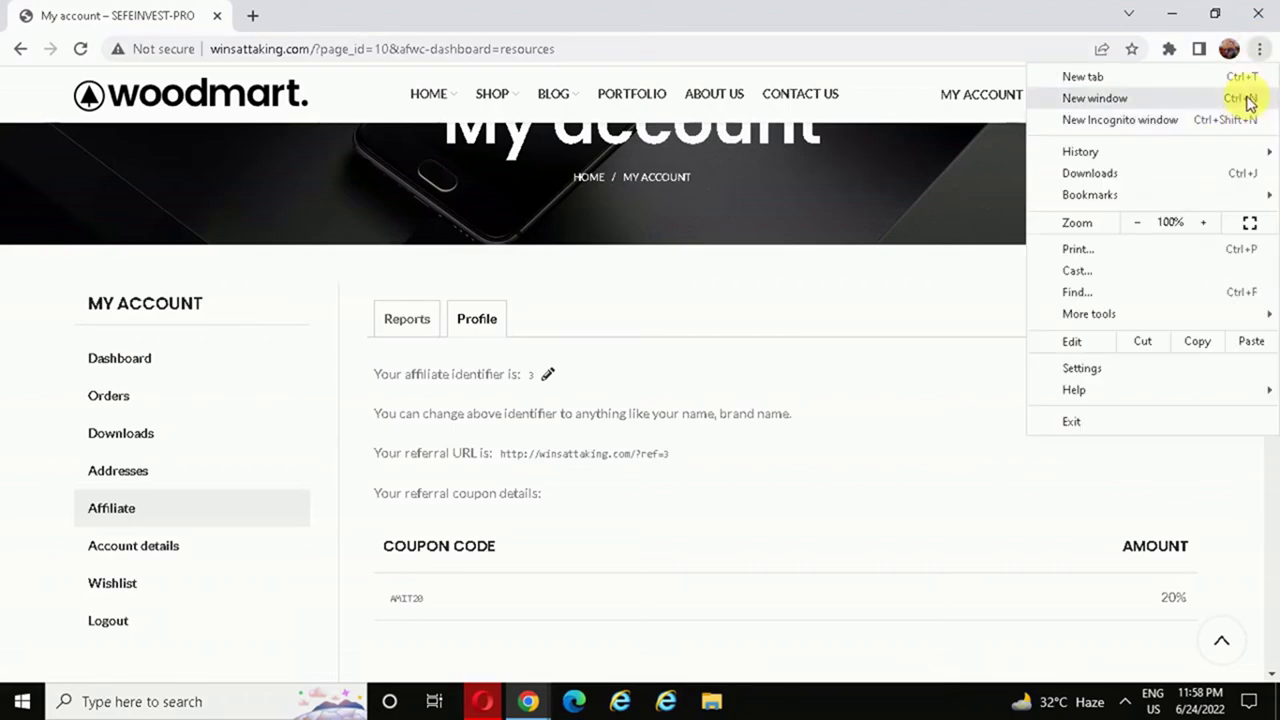
{"action": "left_click", "coordinate": [1160, 119]}
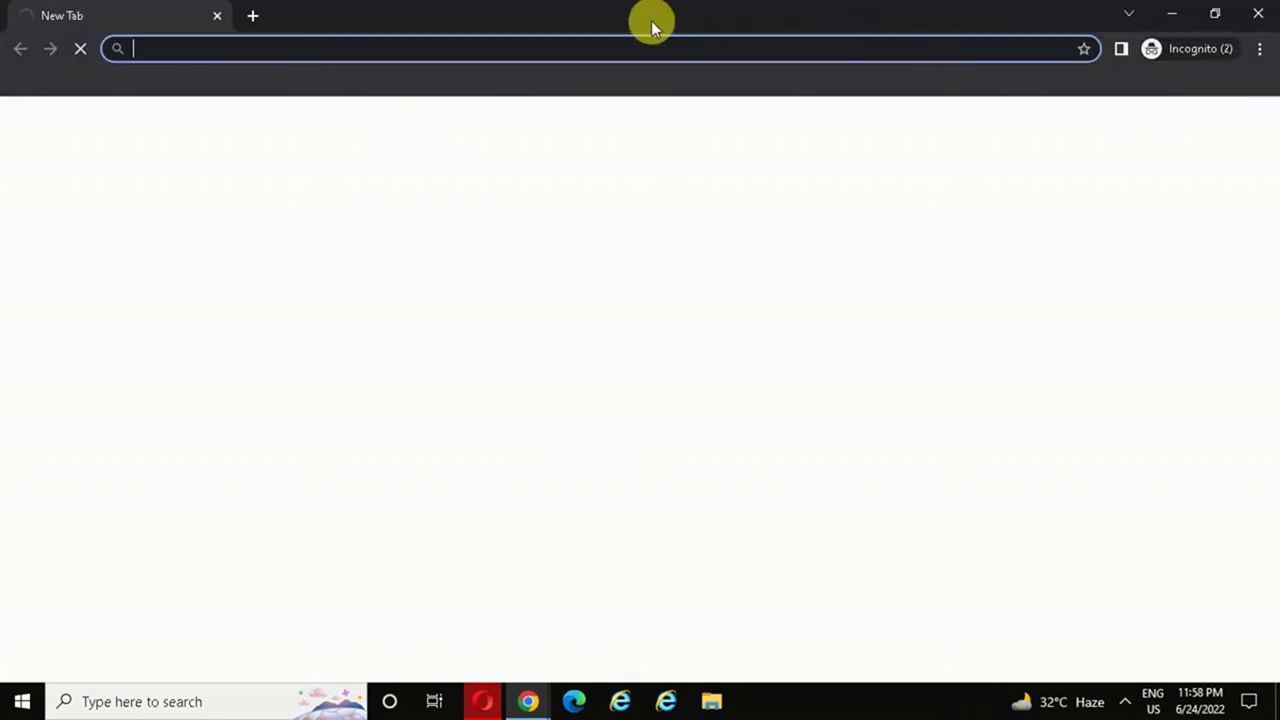
{"action": "type", "text": "w"}
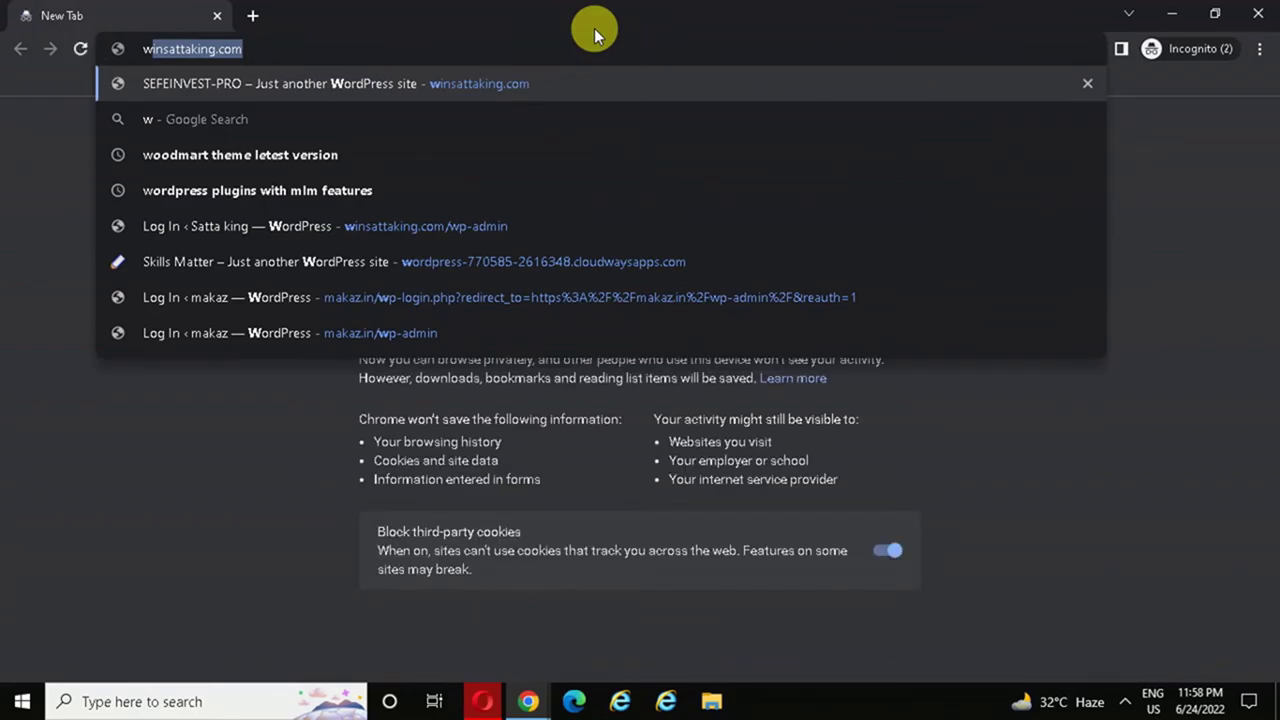
{"action": "key", "text": "Return"}
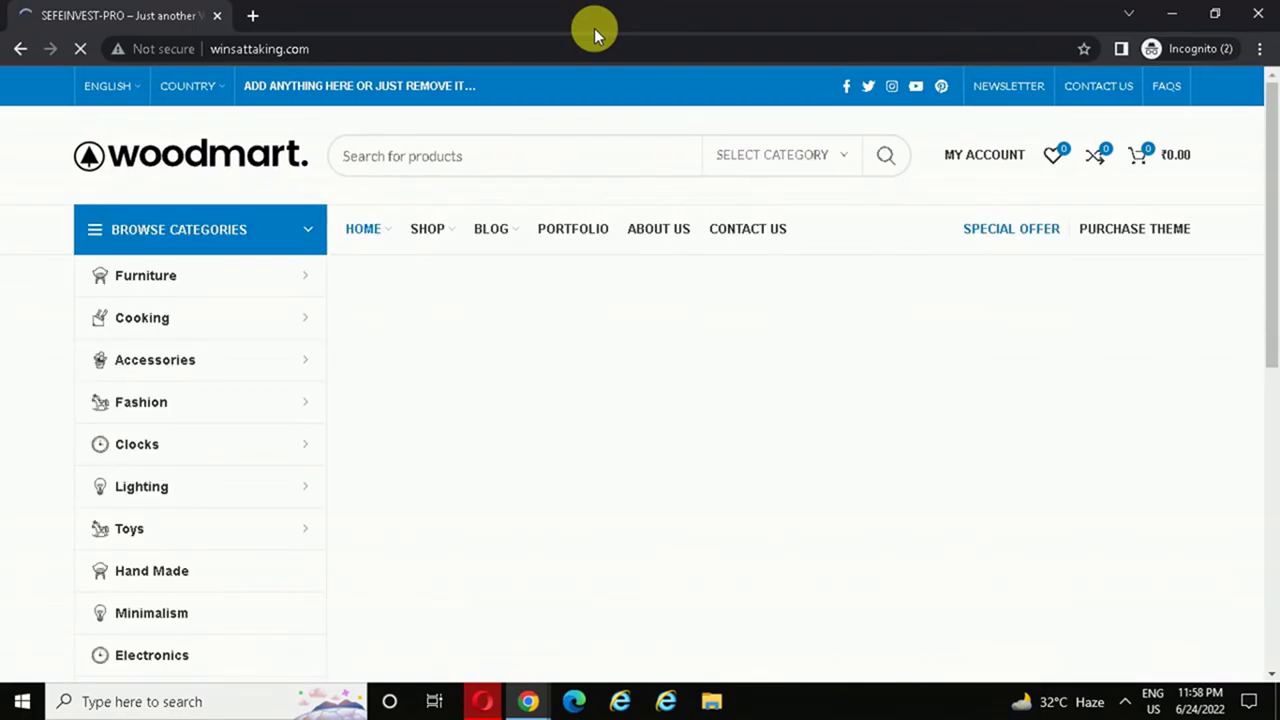
- Add Henectus tincidunt (₹100) to the cart from the Shop page and proceed to checkout
{"action": "left_click", "coordinate": [424, 230]}
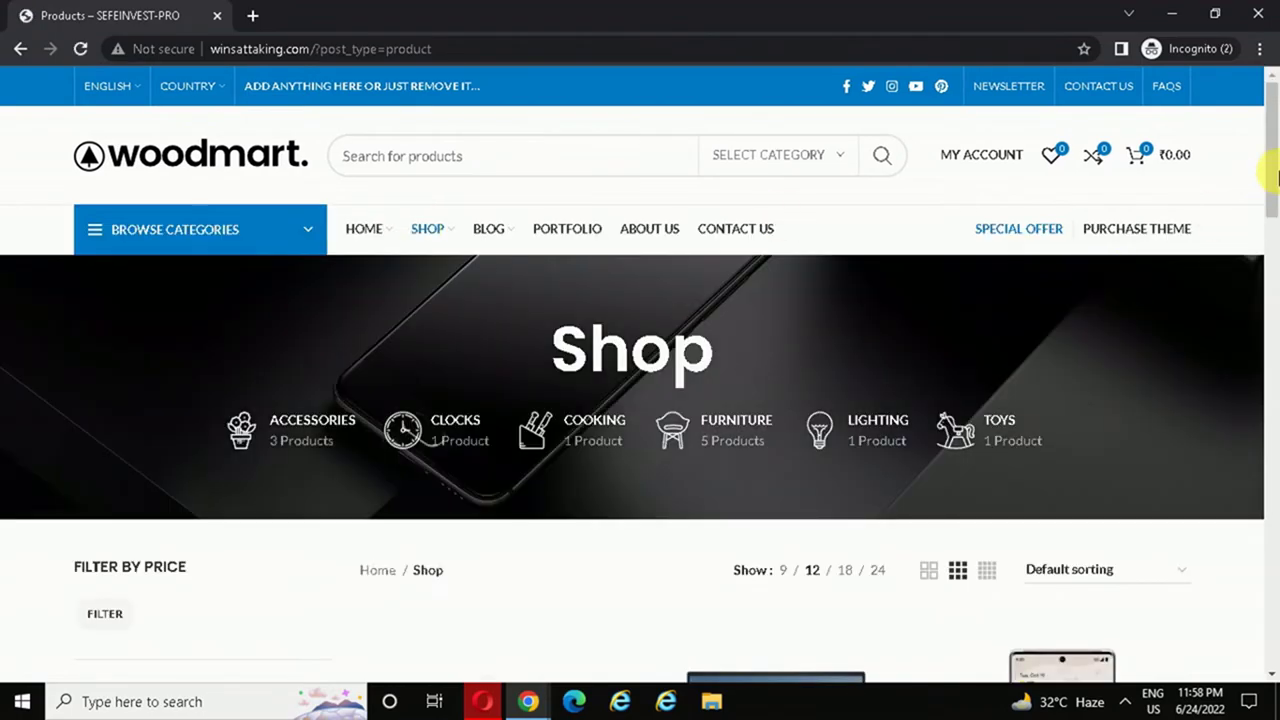
{"action": "left_click_drag", "start_coordinate": [1277, 185], "coordinate": [1269, 365]}
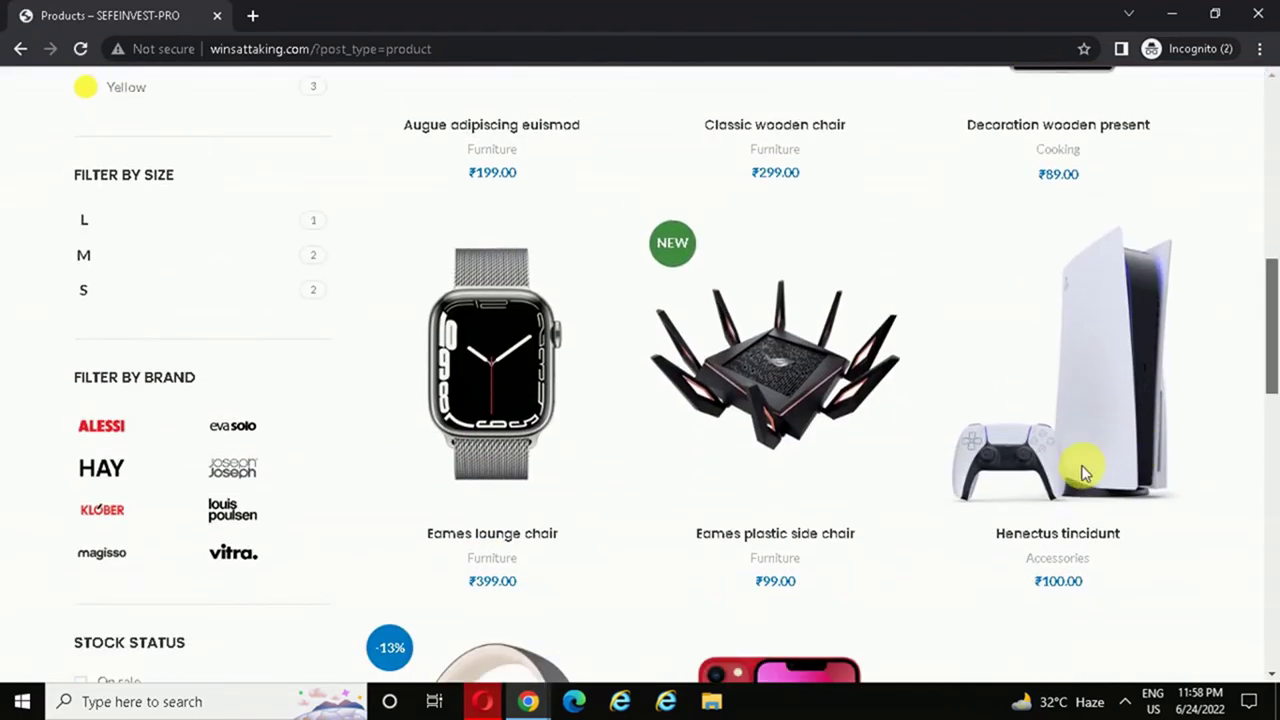
{"action": "left_click", "coordinate": [1062, 678]}
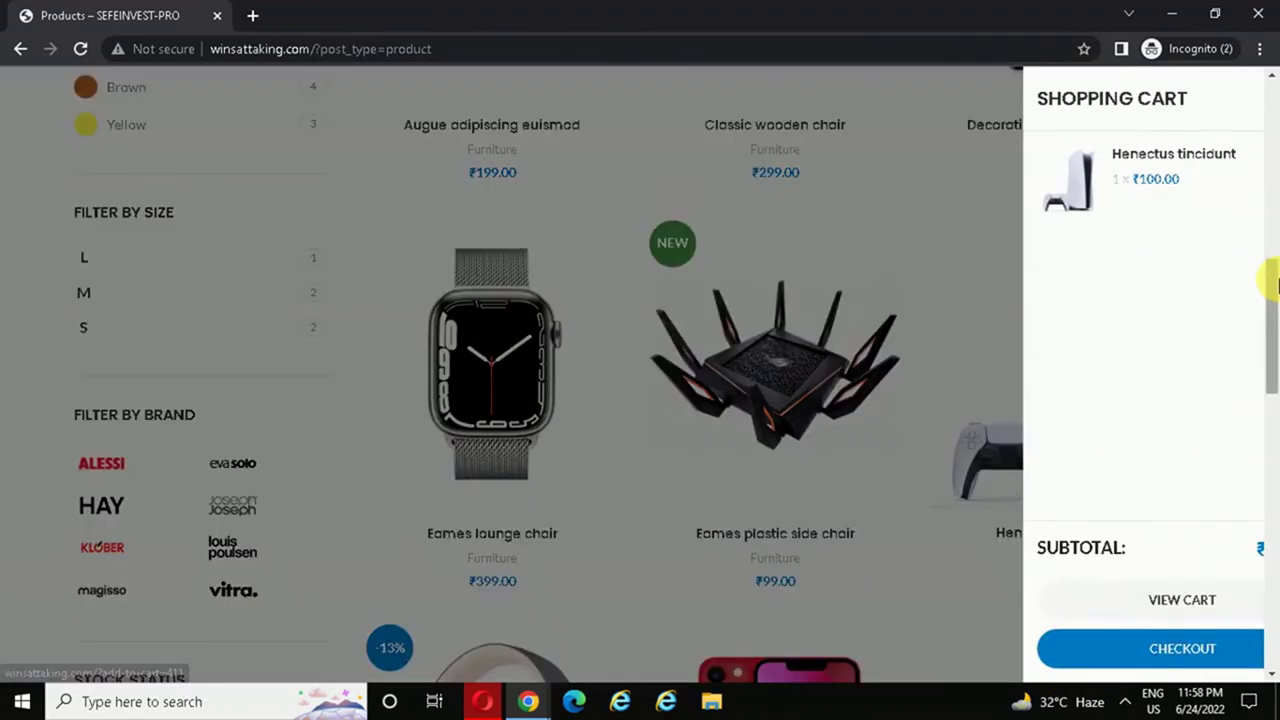
{"action": "left_click_drag", "start_coordinate": [1268, 274], "coordinate": [1268, 314]}
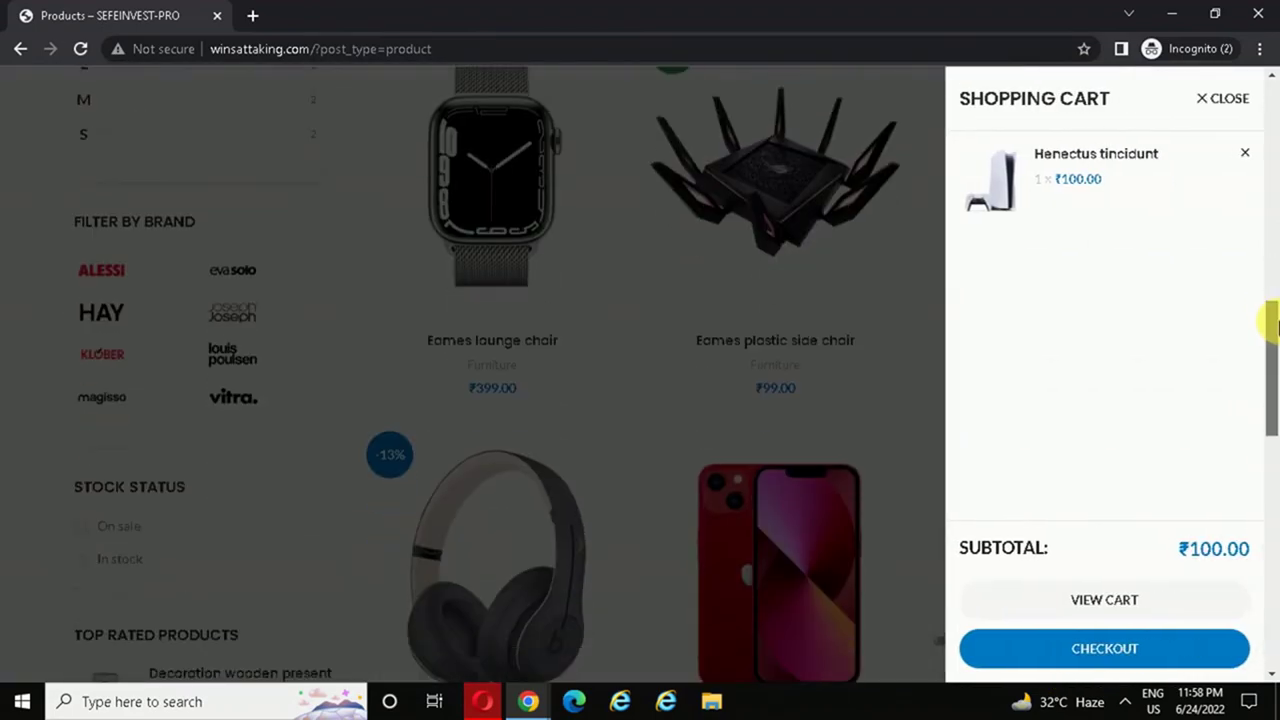
{"action": "left_click", "coordinate": [1085, 650]}
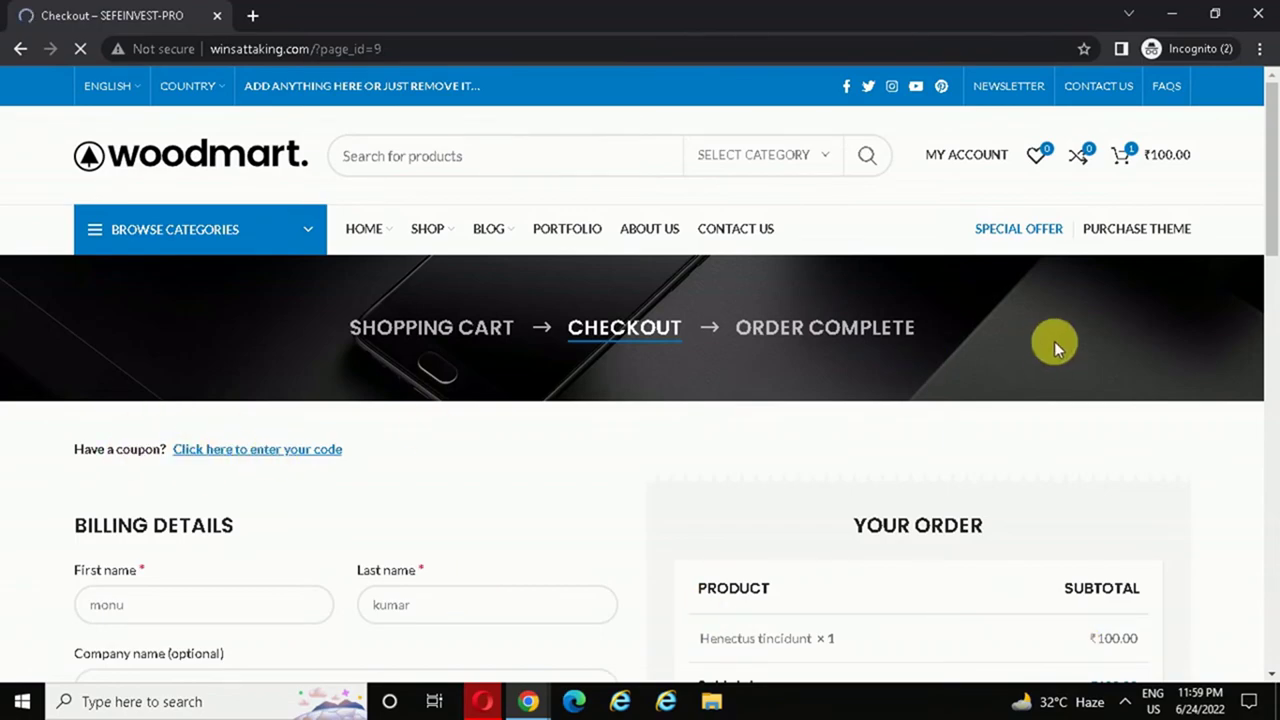
- Apply coupon code amit20 on the checkout page, bringing the total to ₹80.00
{"action": "left_click_drag", "start_coordinate": [1270, 150], "coordinate": [1271, 194]}
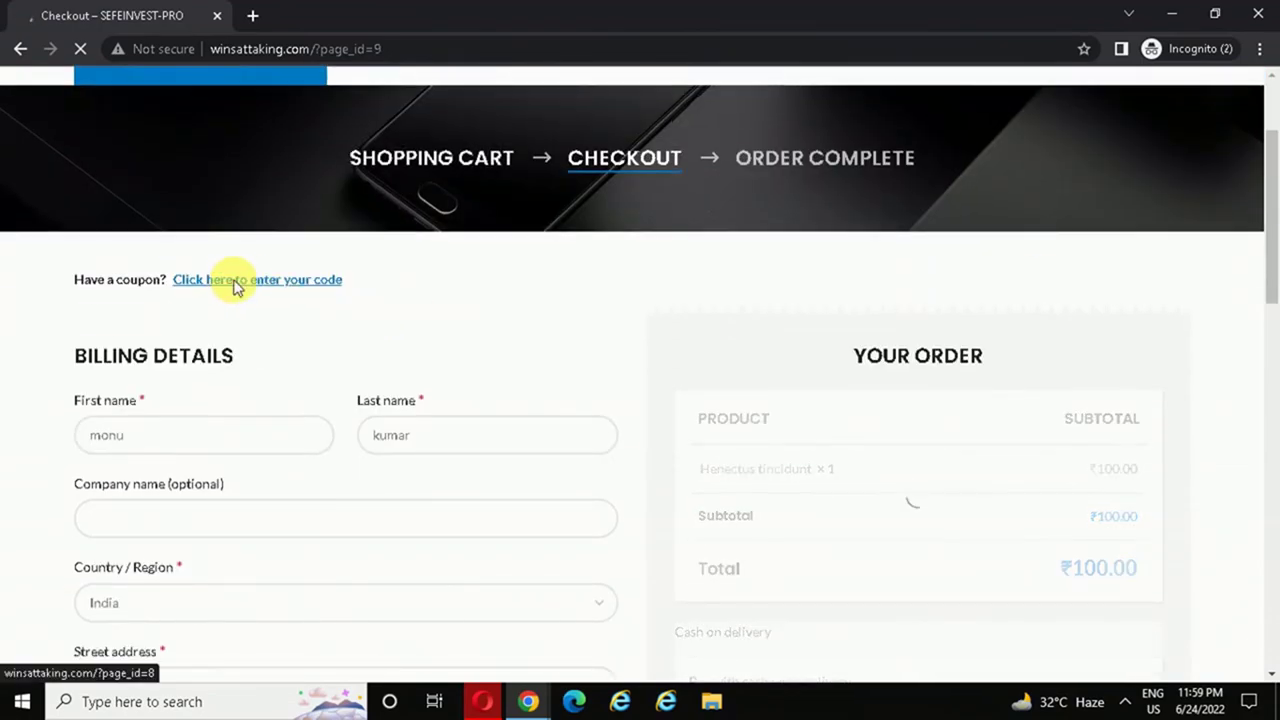
{"action": "left_click", "coordinate": [258, 281]}
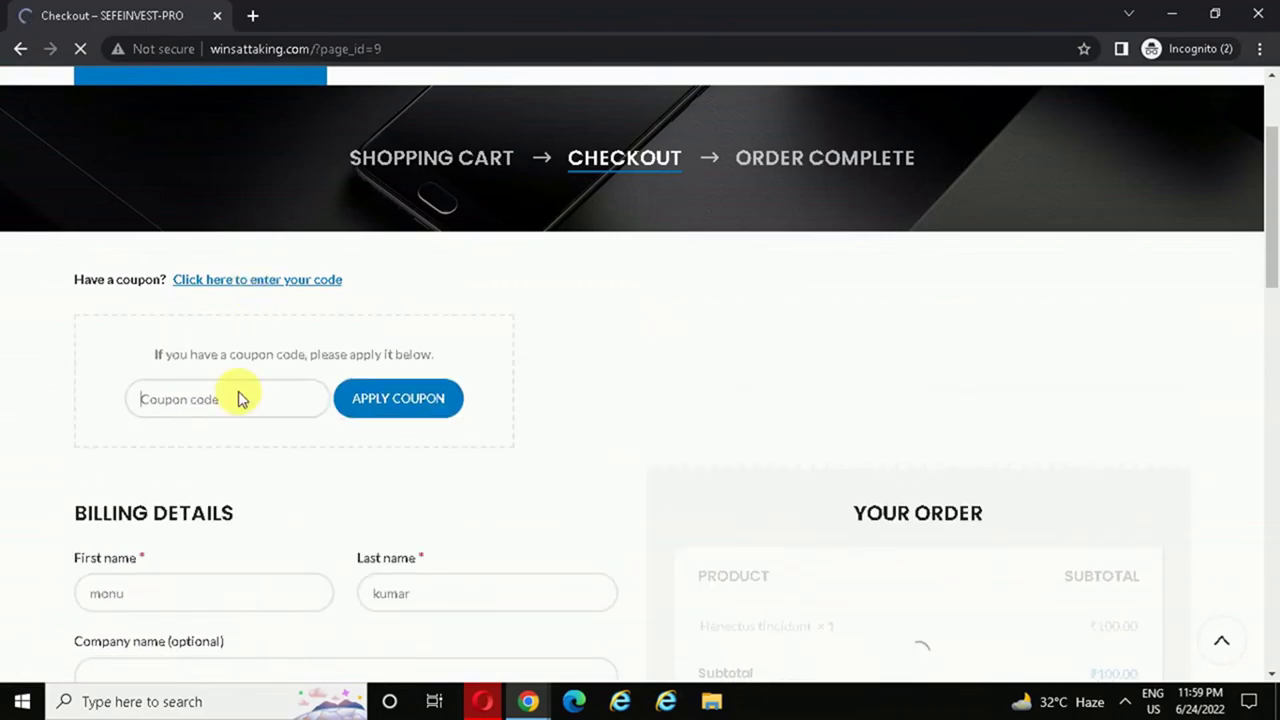
{"action": "left_click", "coordinate": [210, 426]}
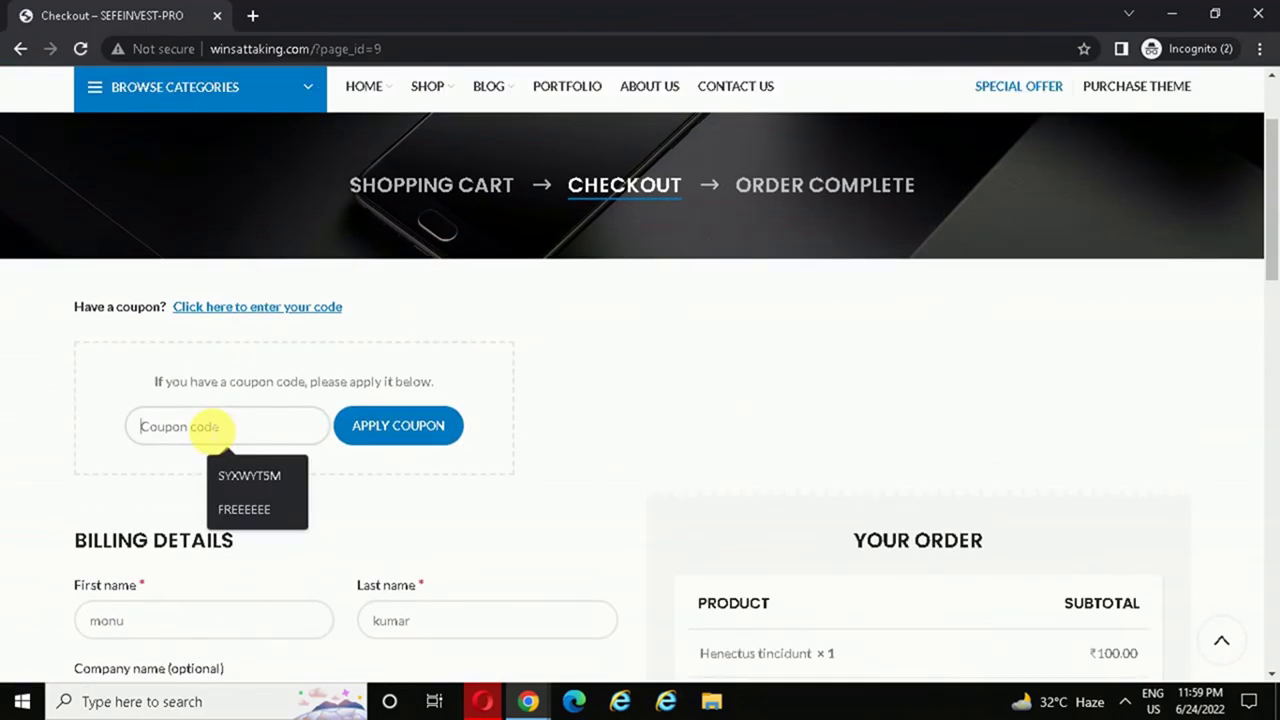
{"action": "type", "text": "amit20"}
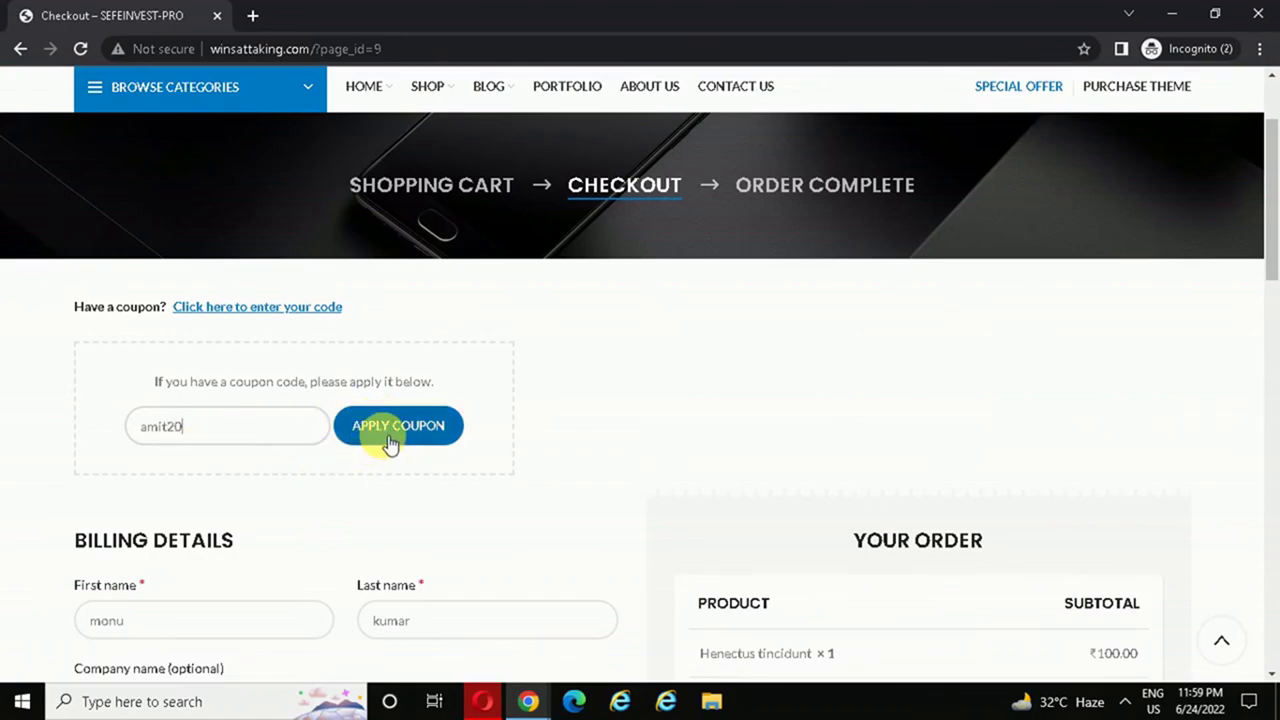
{"action": "left_click", "coordinate": [390, 445]}
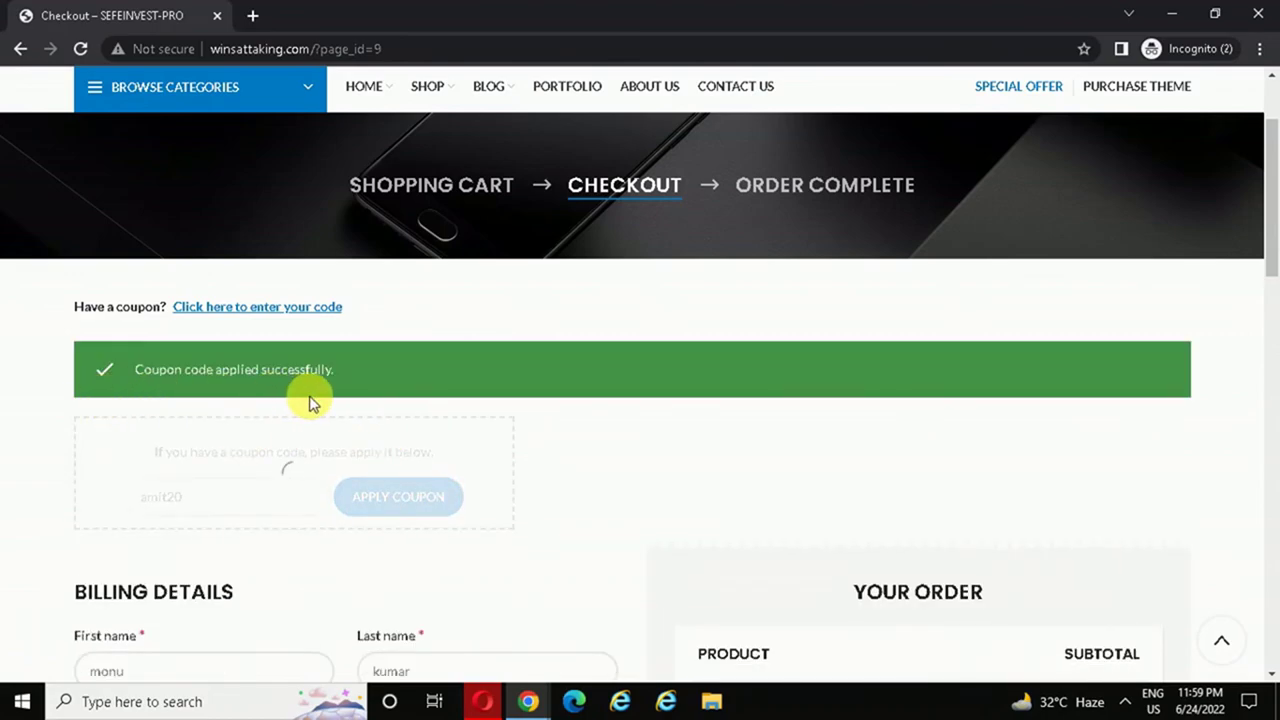
- Place the ₹80.00 cash-on-delivery order with the coupon applied
{"action": "left_click_drag", "start_coordinate": [1266, 189], "coordinate": [1272, 300]}
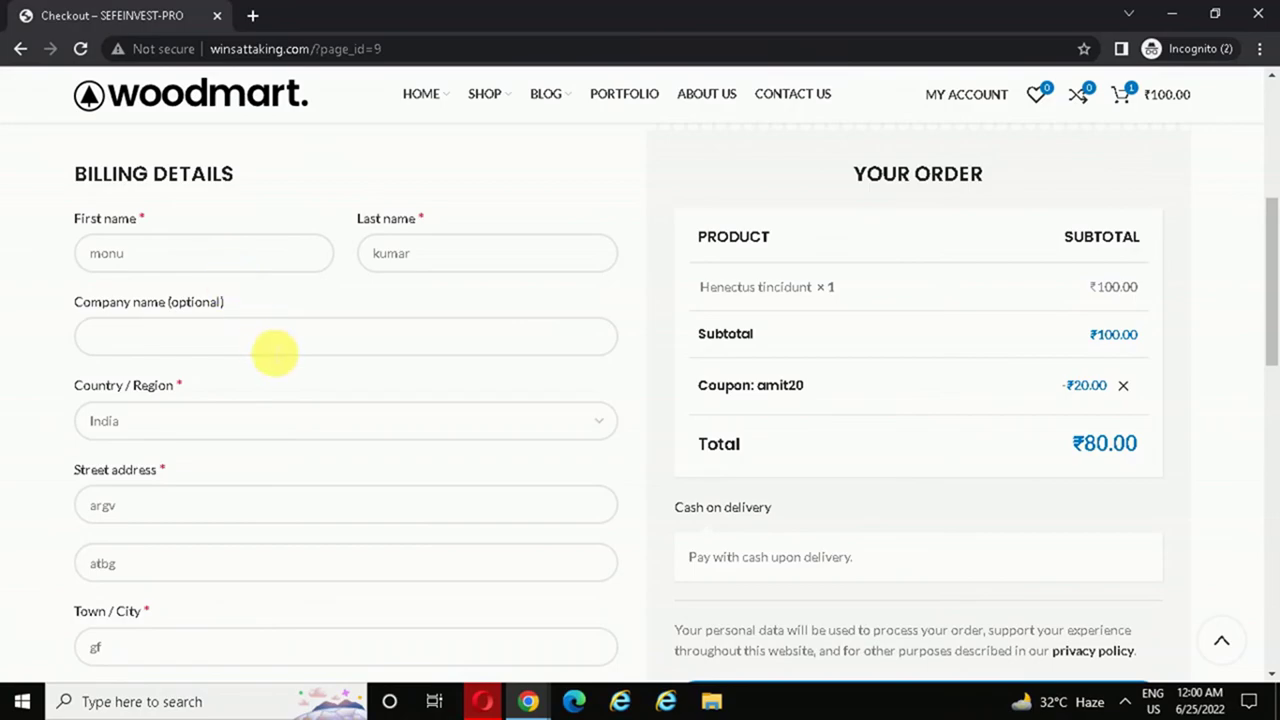
{"action": "left_click", "coordinate": [217, 260]}
{"action": "left_click_drag", "start_coordinate": [217, 260], "coordinate": [58, 251]}
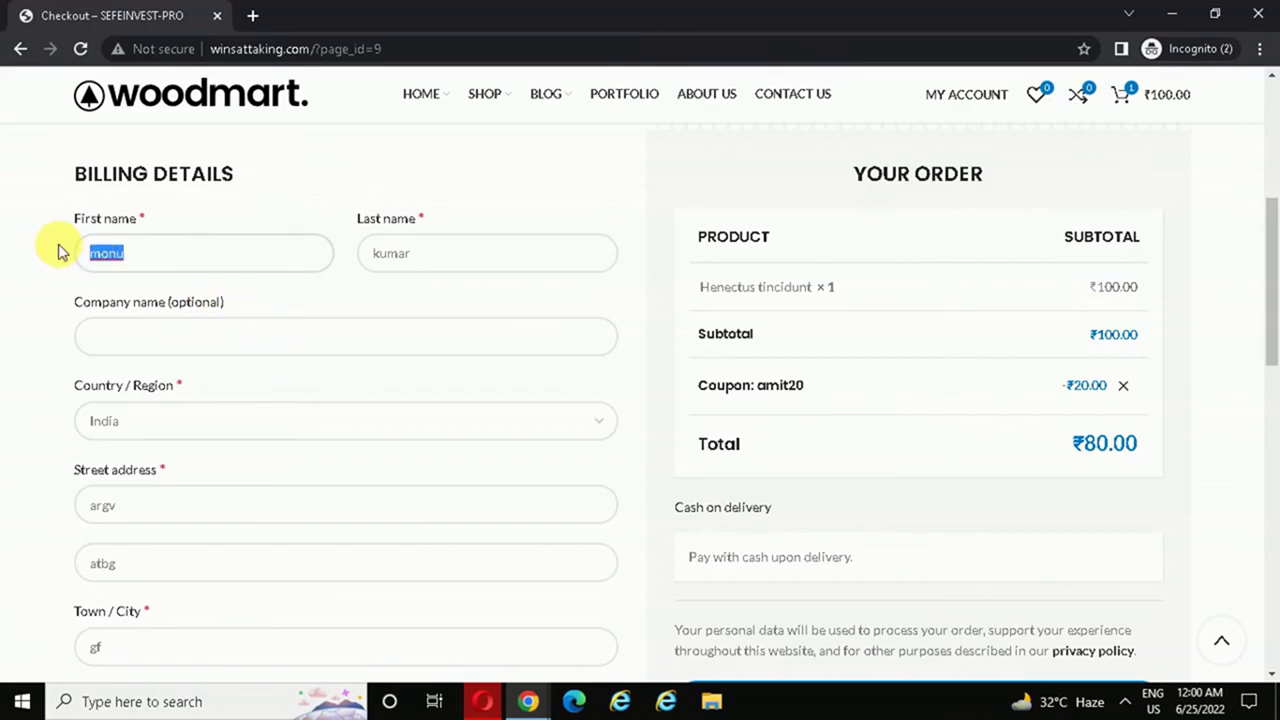
{"action": "mouse_move", "coordinate": [963, 103]}
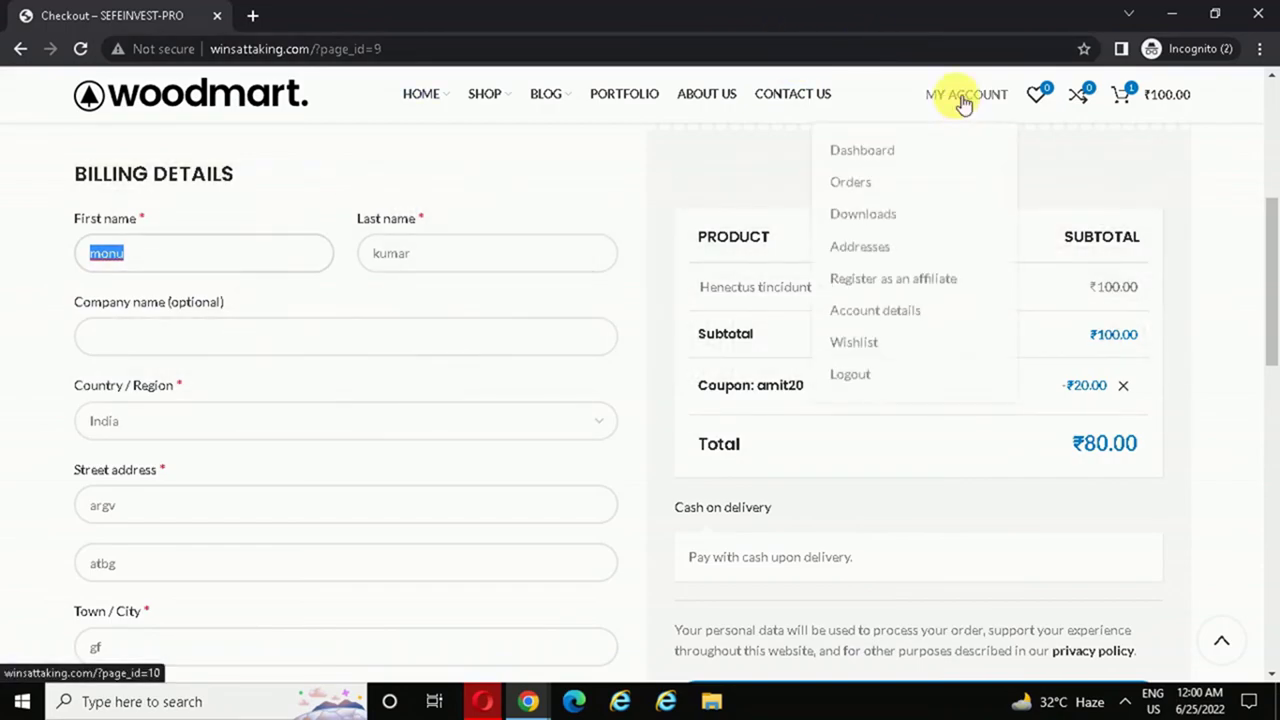
{"action": "left_click", "coordinate": [406, 309]}
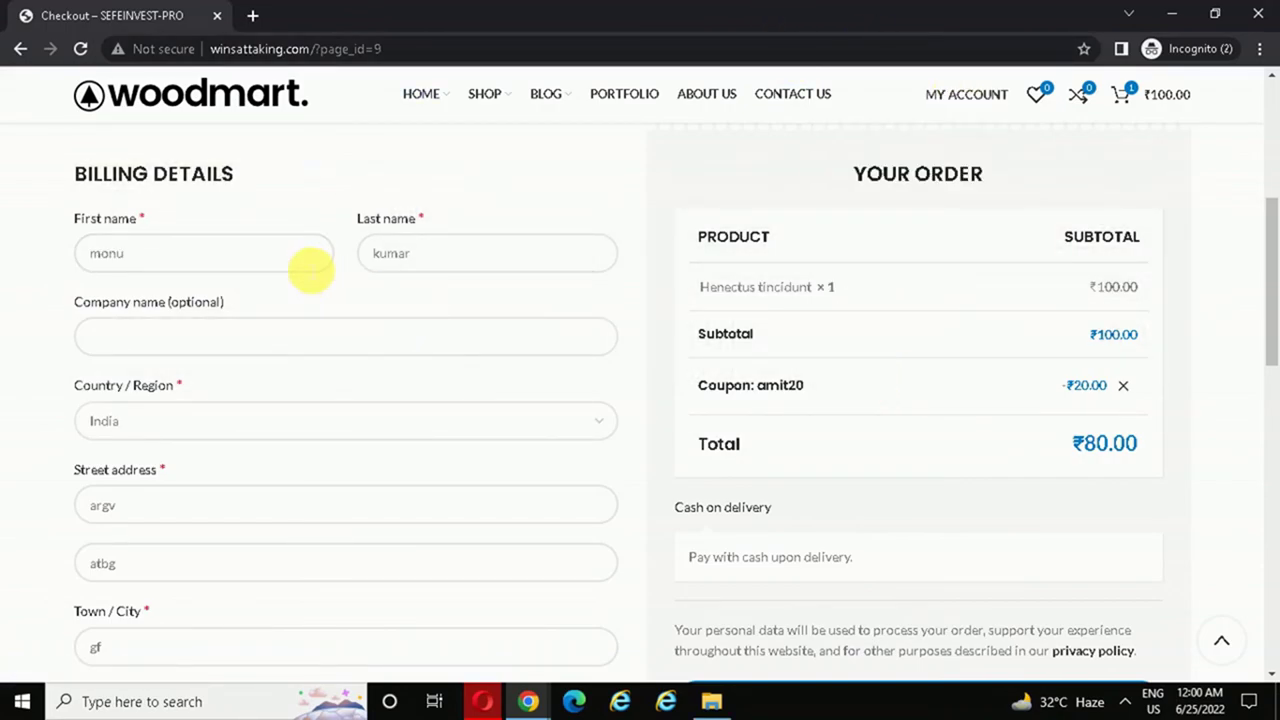
{"action": "left_click_drag", "start_coordinate": [1269, 343], "coordinate": [1271, 409]}
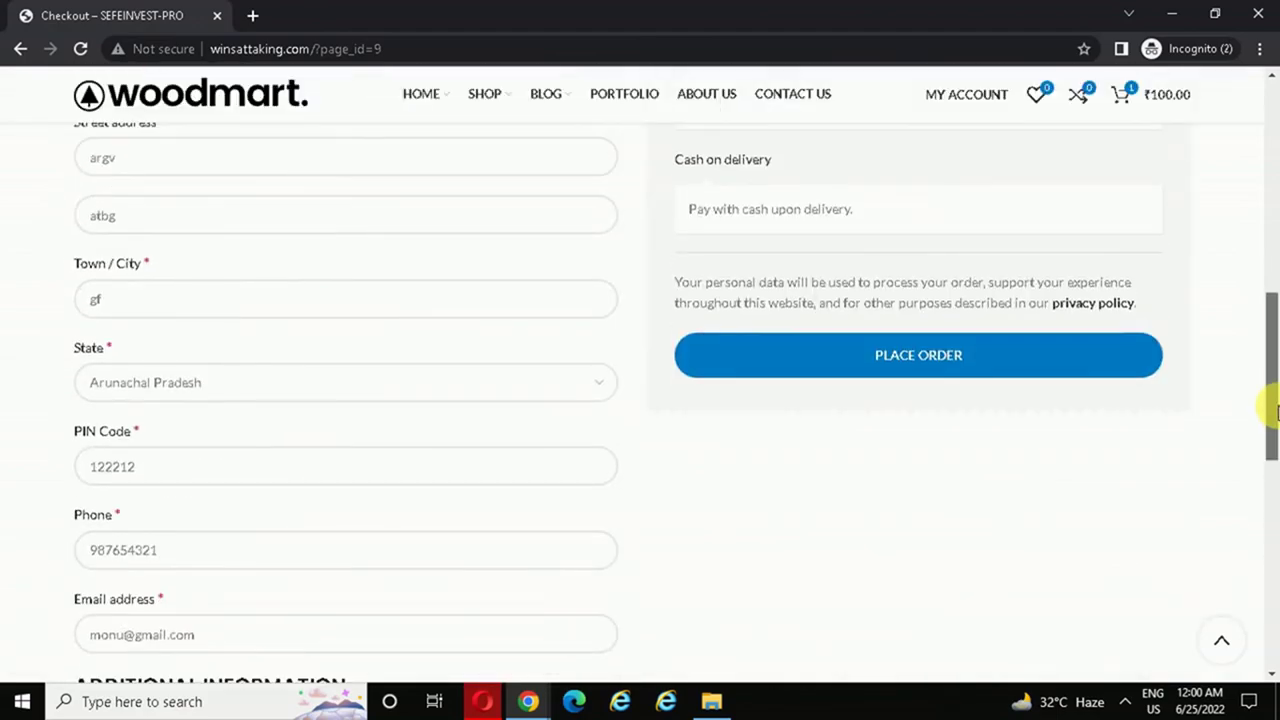
{"action": "left_click", "coordinate": [925, 365]}
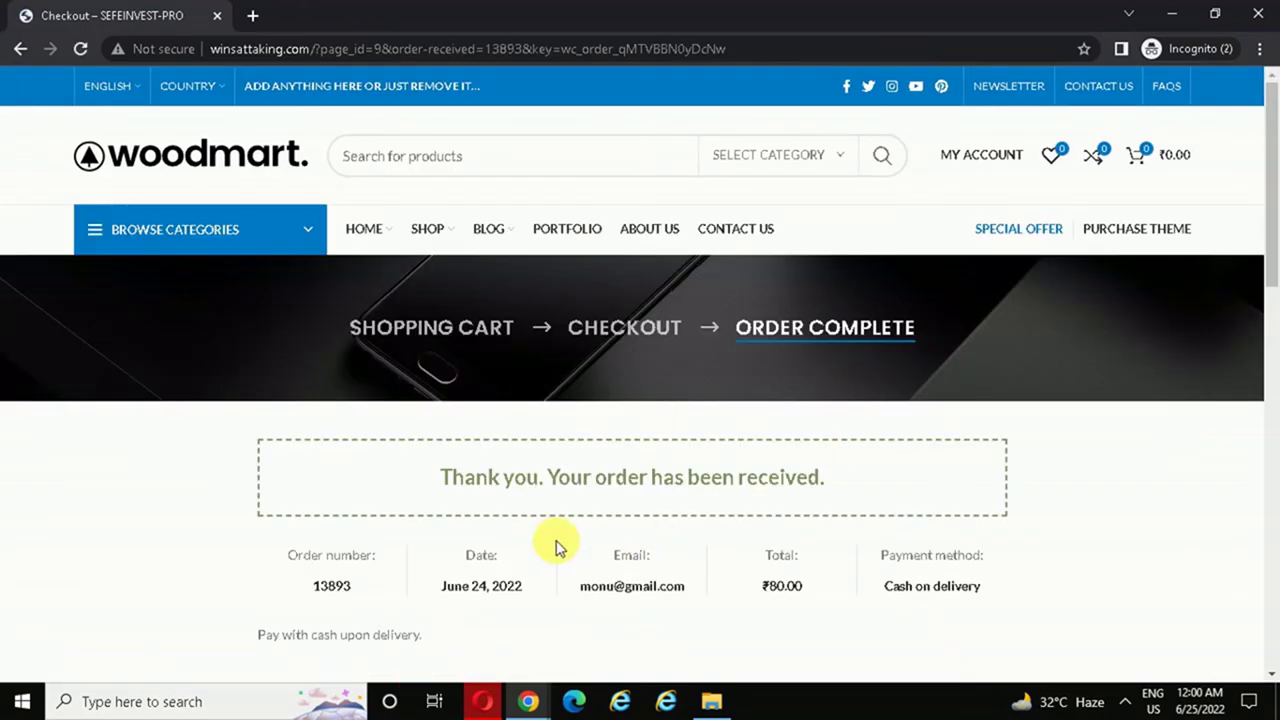
- Check the affiliate Reports showing ₹24.00 new unpaid commission and ₹74.00 gross, then return to Edit coupon
{"action": "left_click", "coordinate": [528, 701]}
{"action": "left_click", "coordinate": [335, 605]}
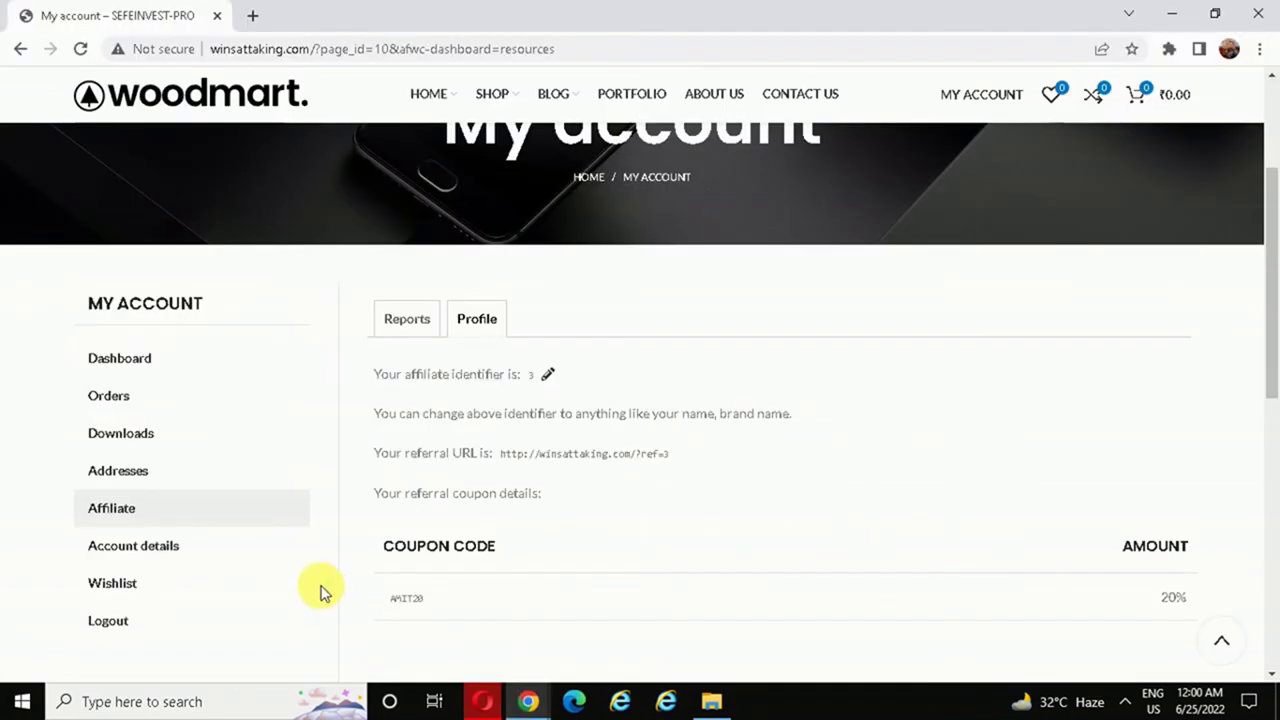
{"action": "left_click", "coordinate": [405, 333]}
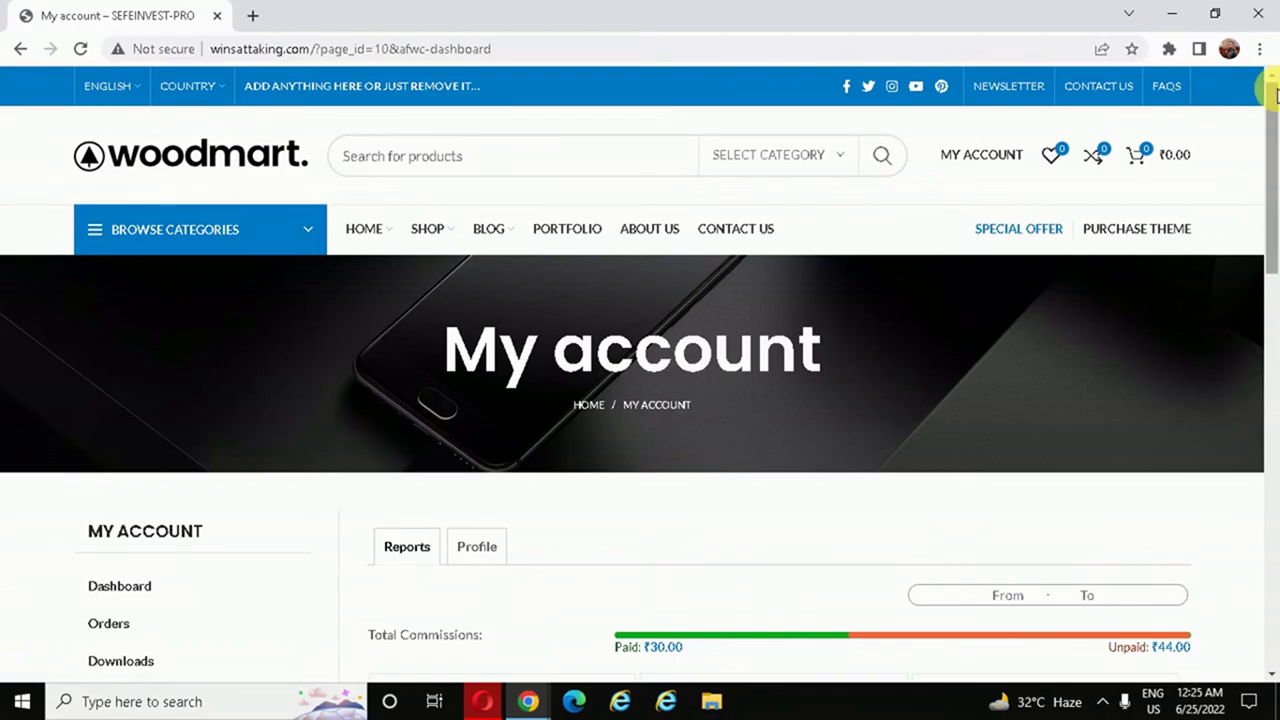
{"action": "left_click_drag", "start_coordinate": [1273, 92], "coordinate": [1271, 177]}
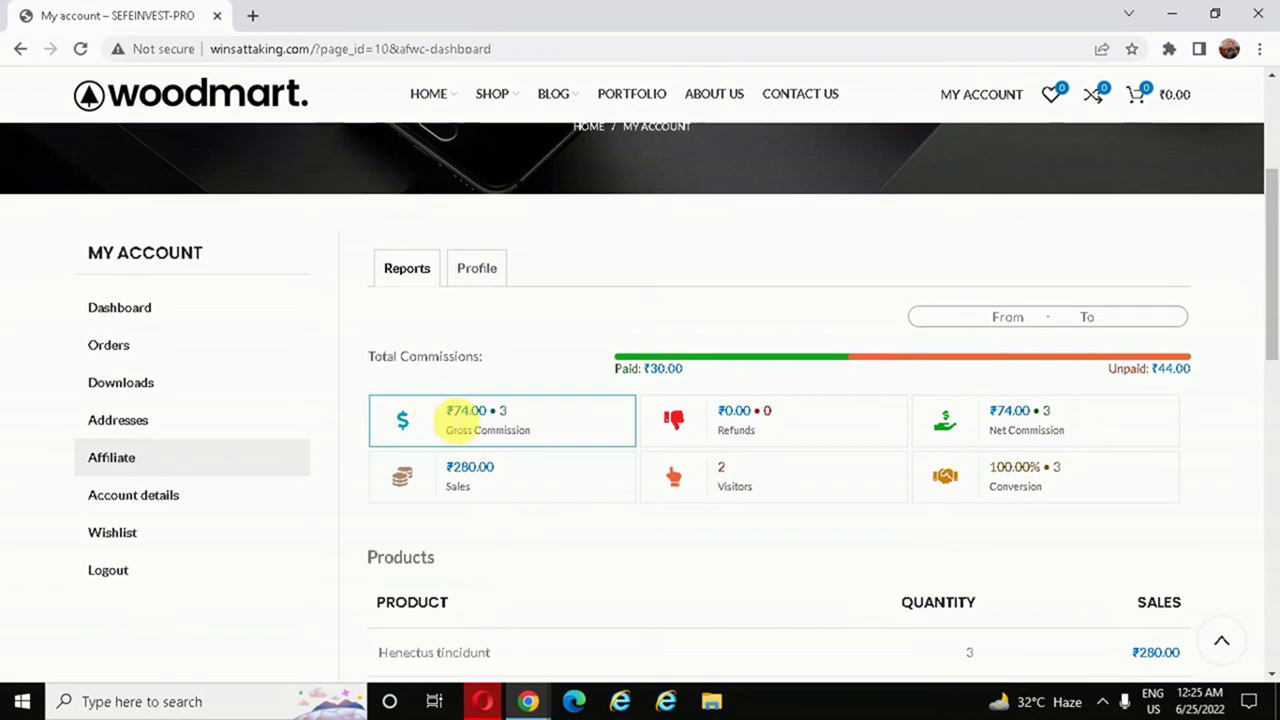
{"action": "left_click_drag", "start_coordinate": [1269, 203], "coordinate": [1273, 386]}
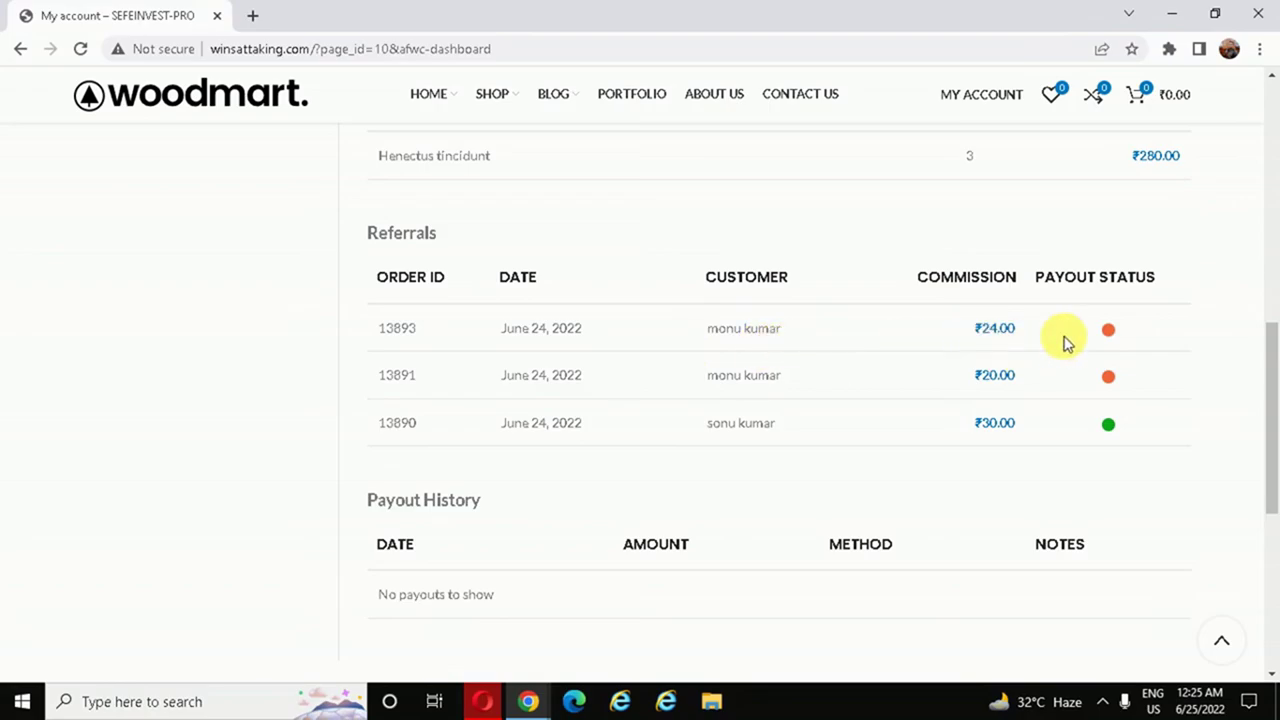
{"action": "scroll", "coordinate": [1234, 348], "scroll_direction": "up", "scroll_amount": 1}
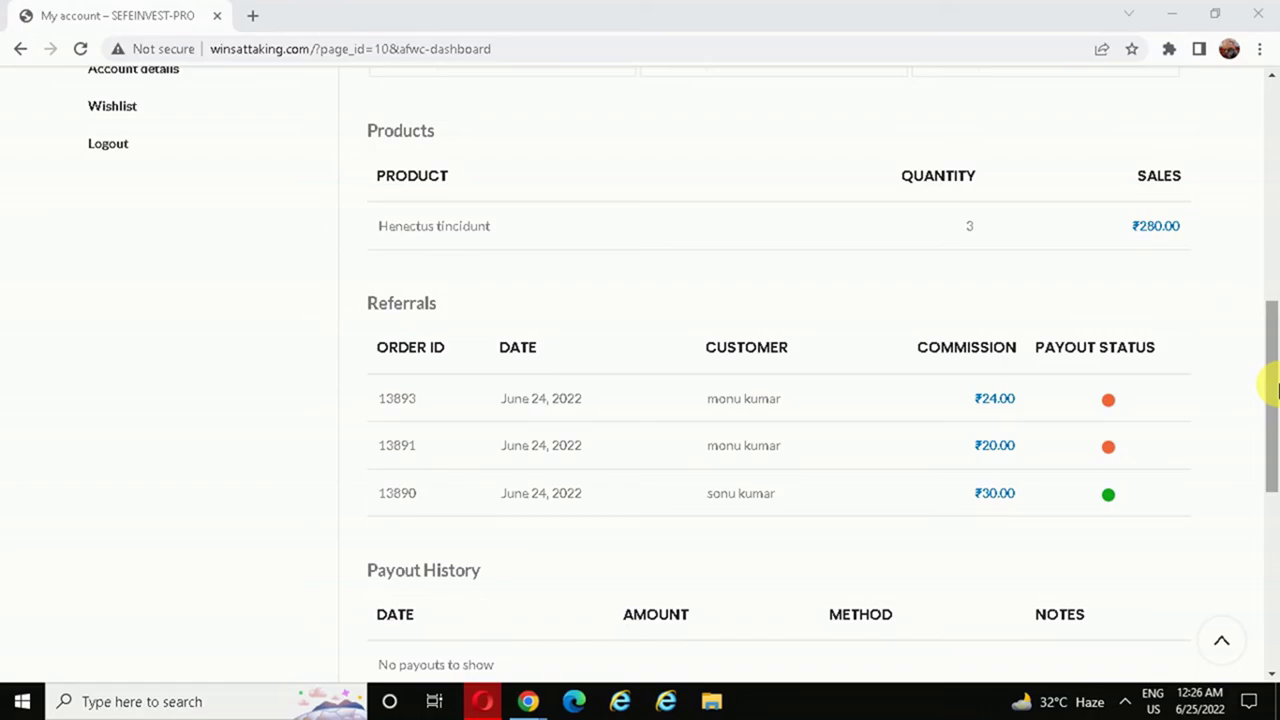
{"action": "left_click_drag", "start_coordinate": [1276, 390], "coordinate": [1266, 180]}
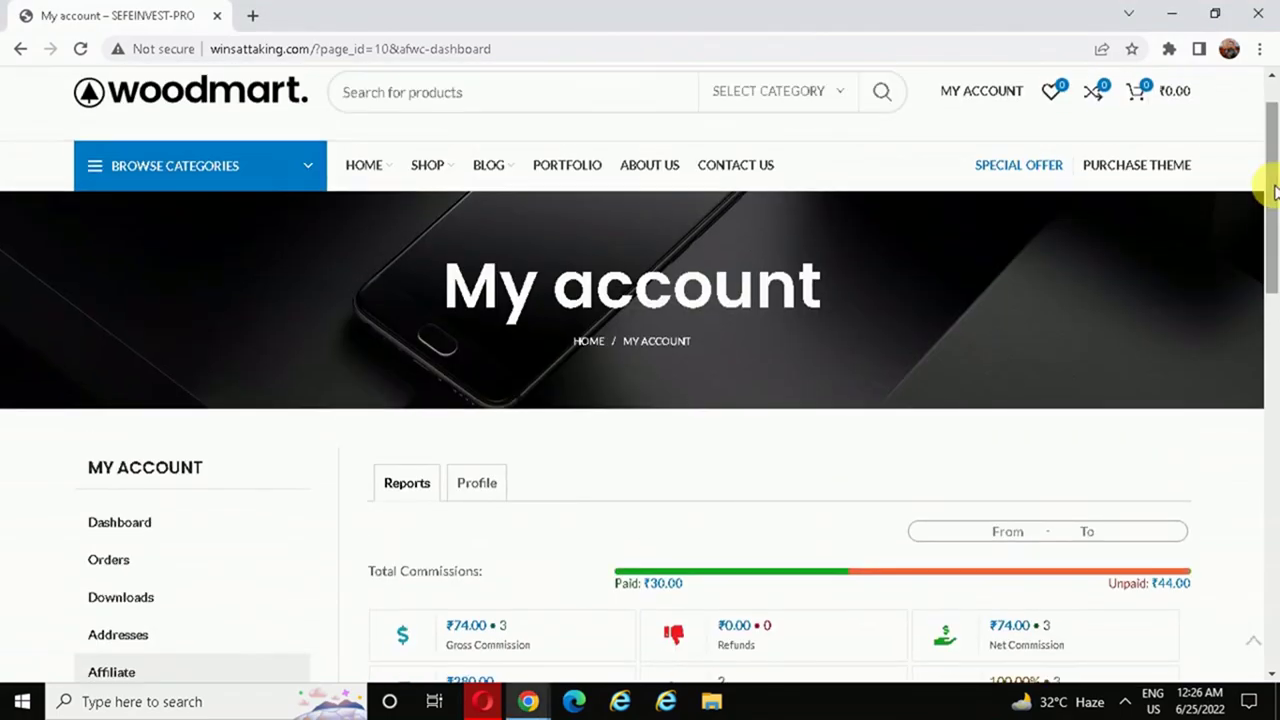
{"action": "left_click", "coordinate": [482, 701]}
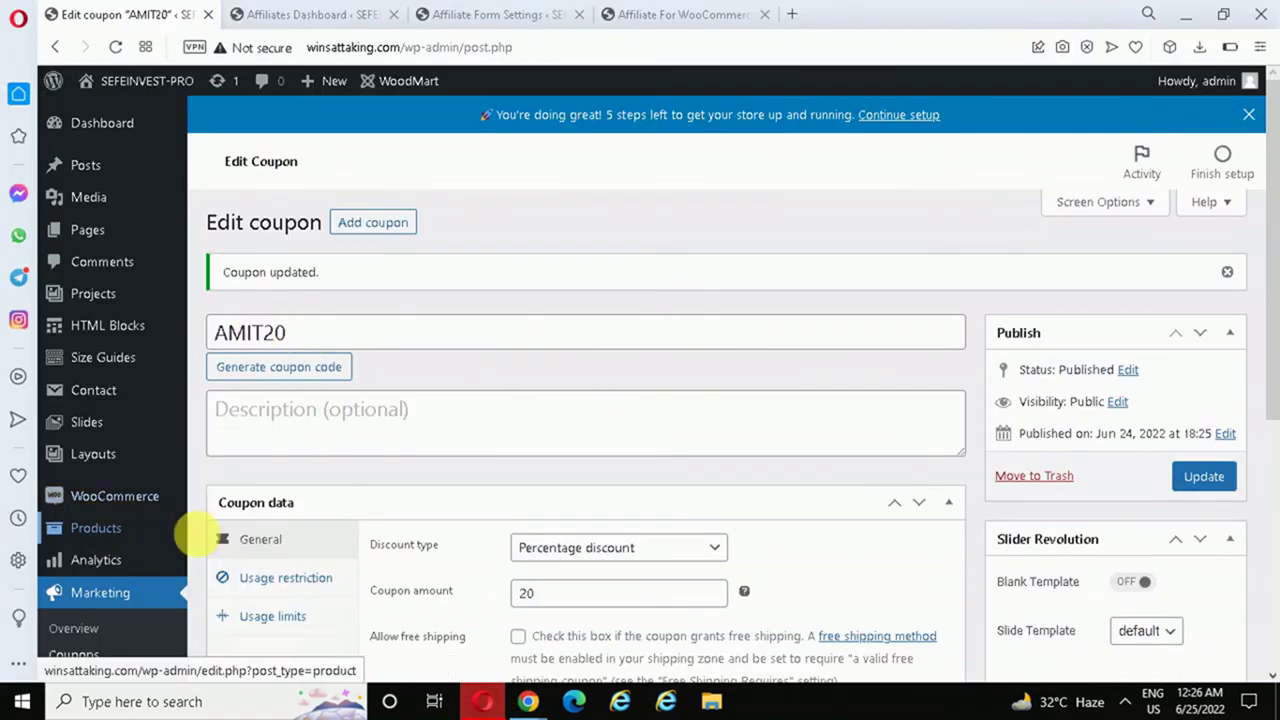
- Open the admin Affiliates dashboard and show the top affiliate's orders table
{"action": "mouse_move", "coordinate": [143, 503]}
{"action": "left_click", "coordinate": [228, 522]}
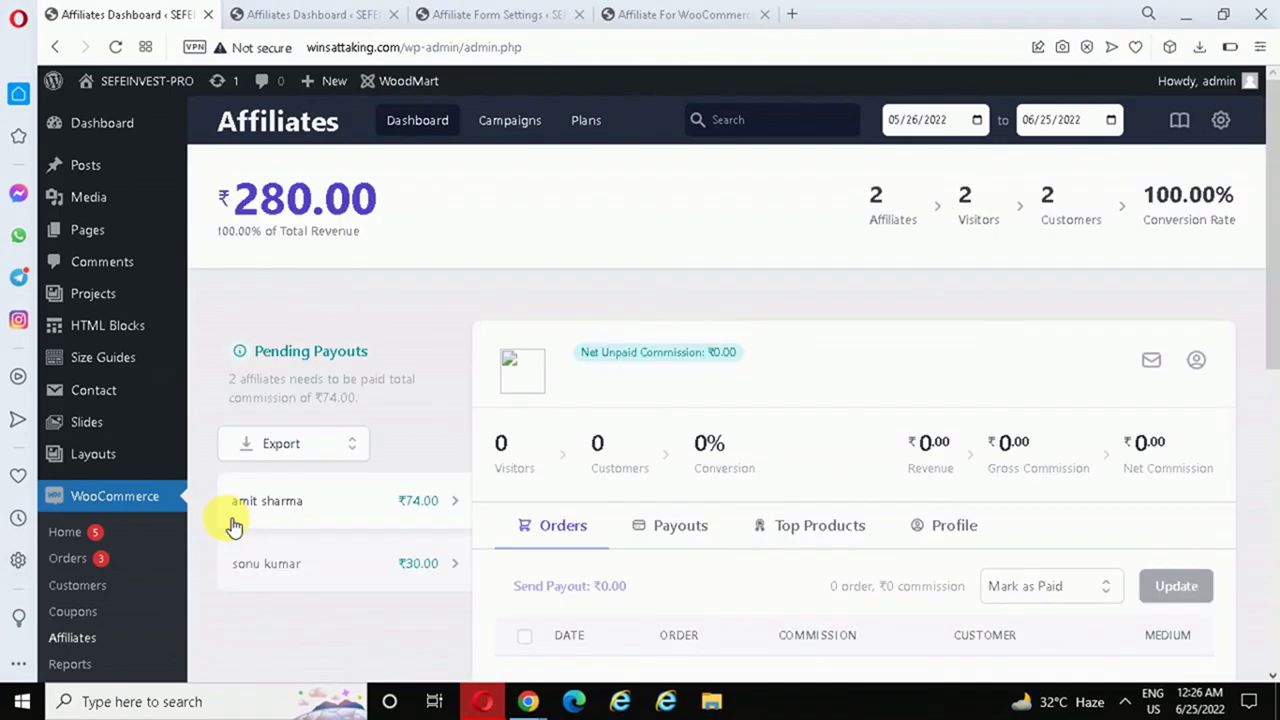
{"action": "left_click", "coordinate": [233, 524]}
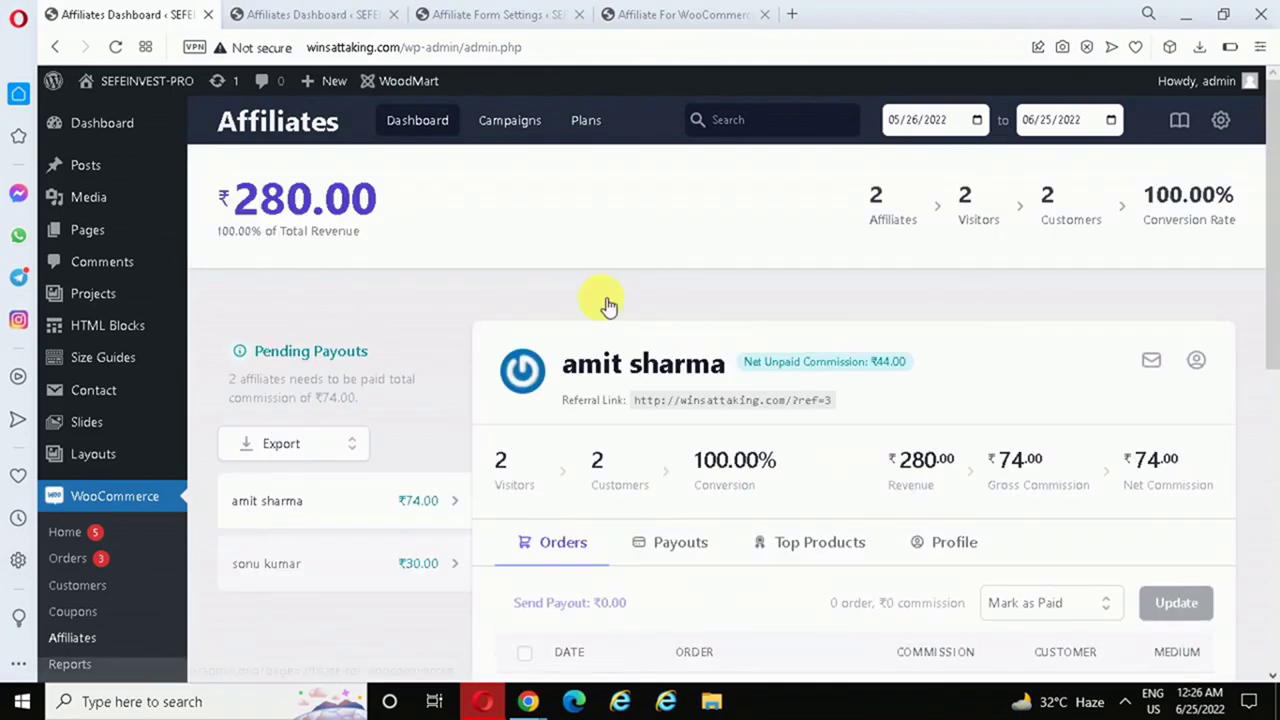
{"action": "left_click_drag", "start_coordinate": [1275, 237], "coordinate": [1265, 374]}
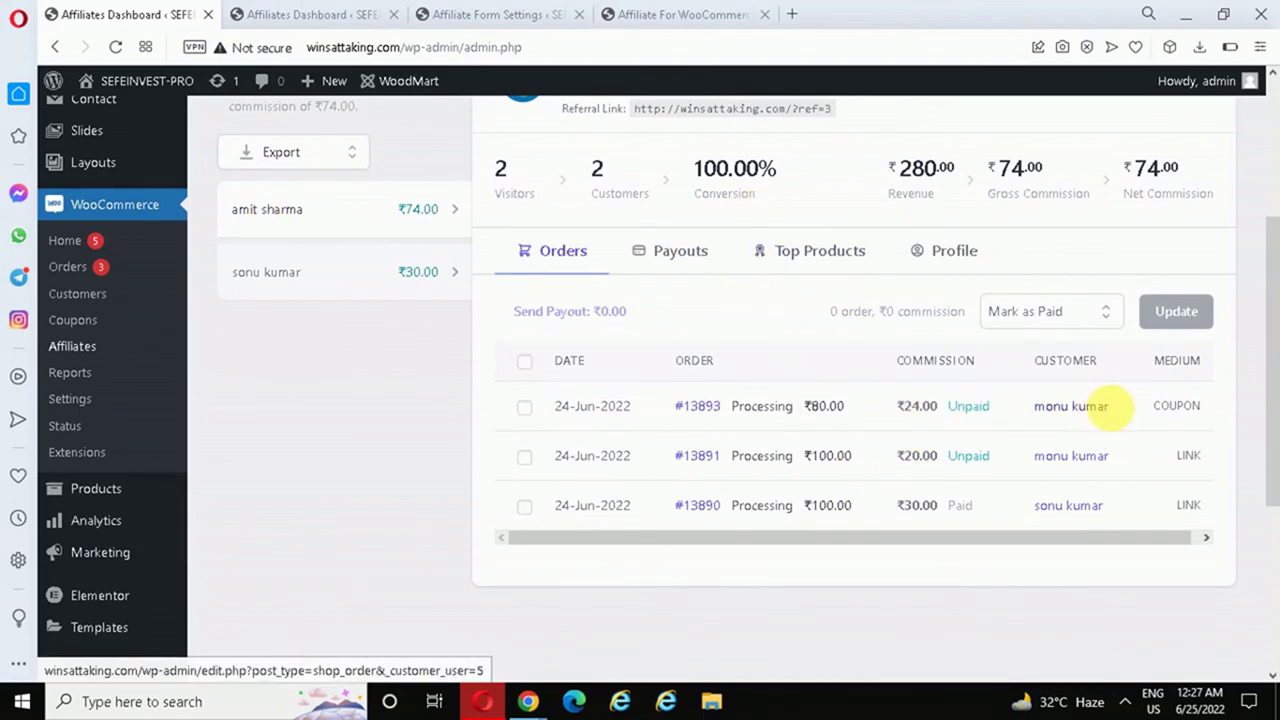
- Highlight the COUPON medium and ₹80.00 total on order #13893, then return to the affiliate reports
{"action": "double_click", "coordinate": [1165, 406]}
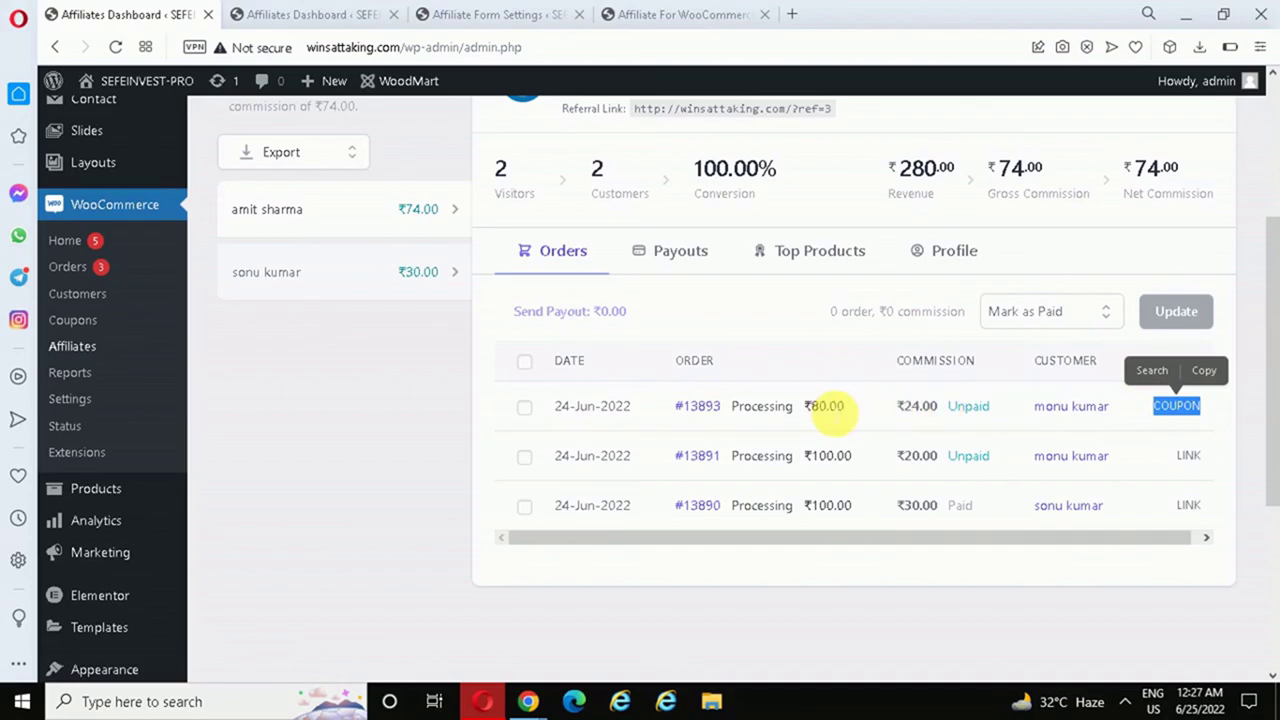
{"action": "left_click_drag", "start_coordinate": [804, 406], "coordinate": [848, 410]}
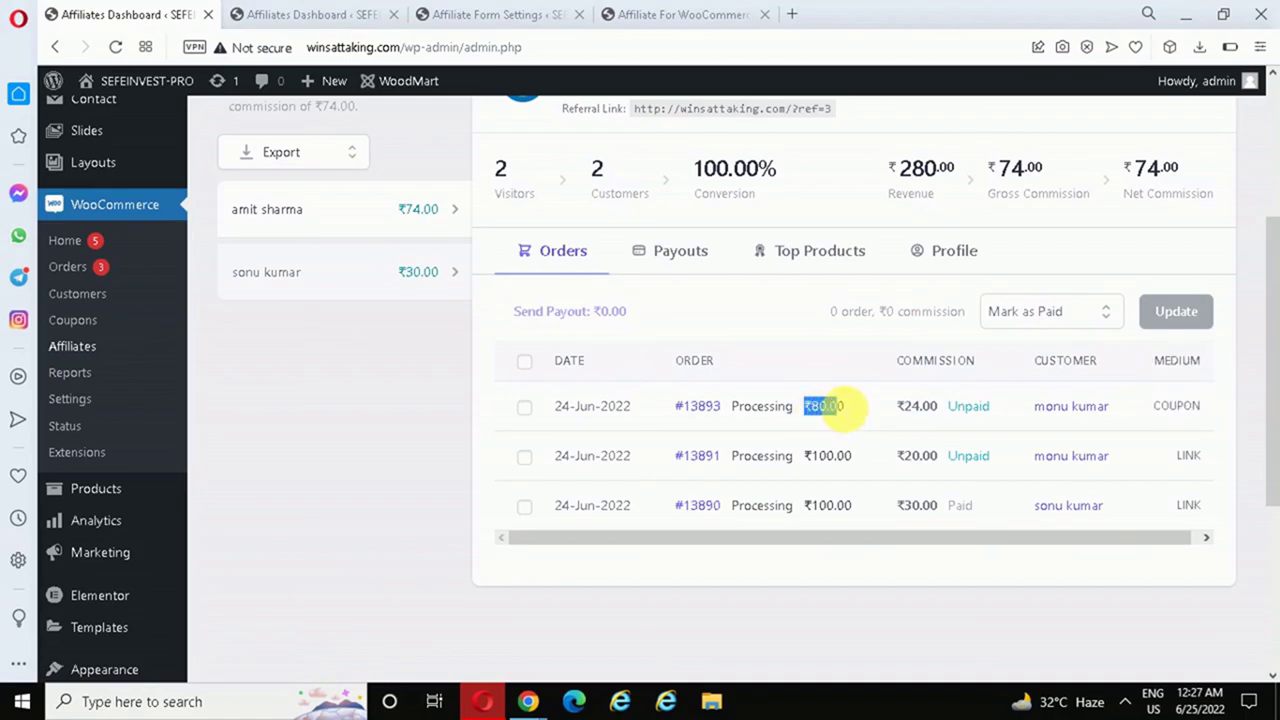
{"action": "left_click", "coordinate": [1170, 406]}
{"action": "left_click_drag", "start_coordinate": [1148, 406], "coordinate": [1205, 412]}
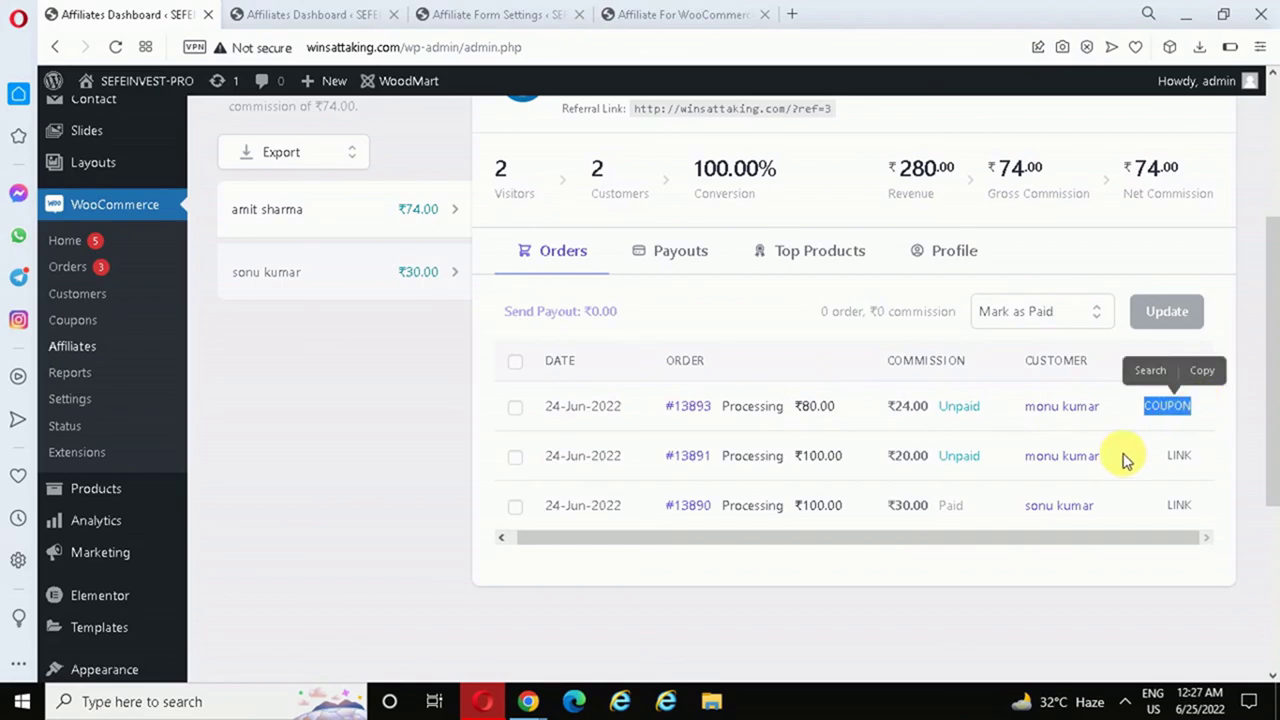
{"action": "left_click_drag", "start_coordinate": [1114, 540], "coordinate": [1062, 545]}
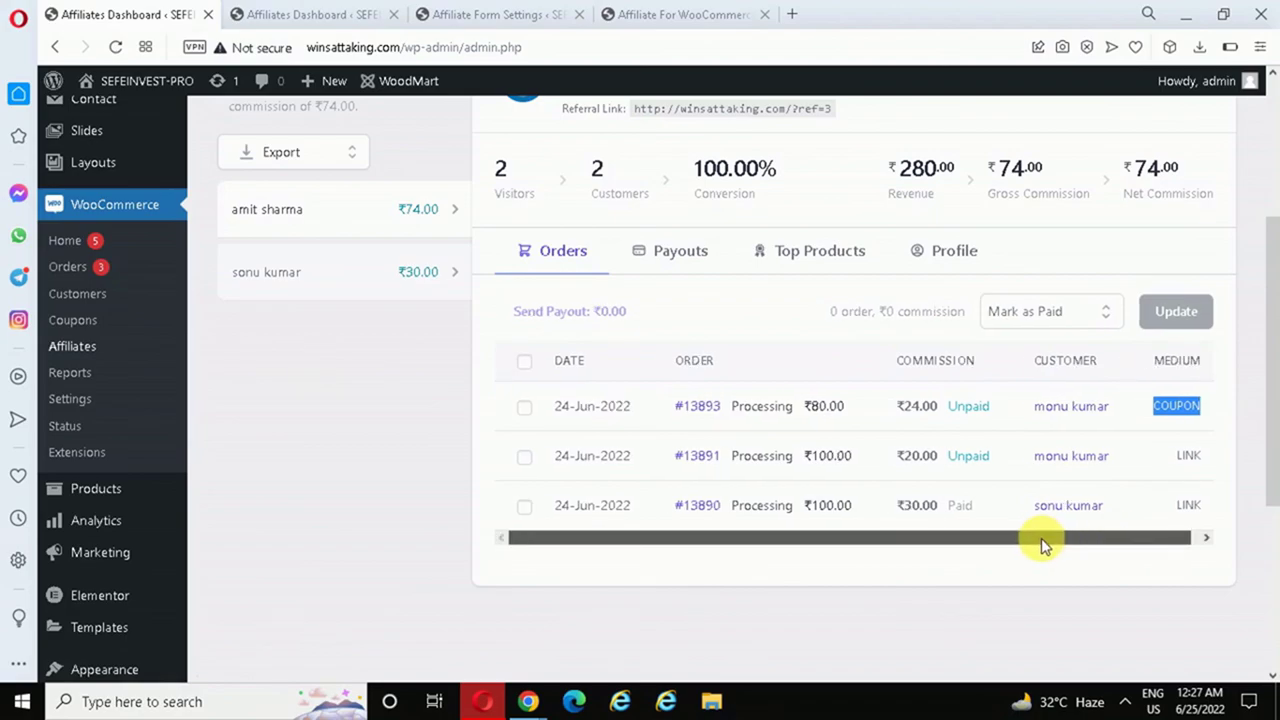
{"action": "scroll", "coordinate": [957, 438], "scroll_direction": "up", "scroll_amount": 2}
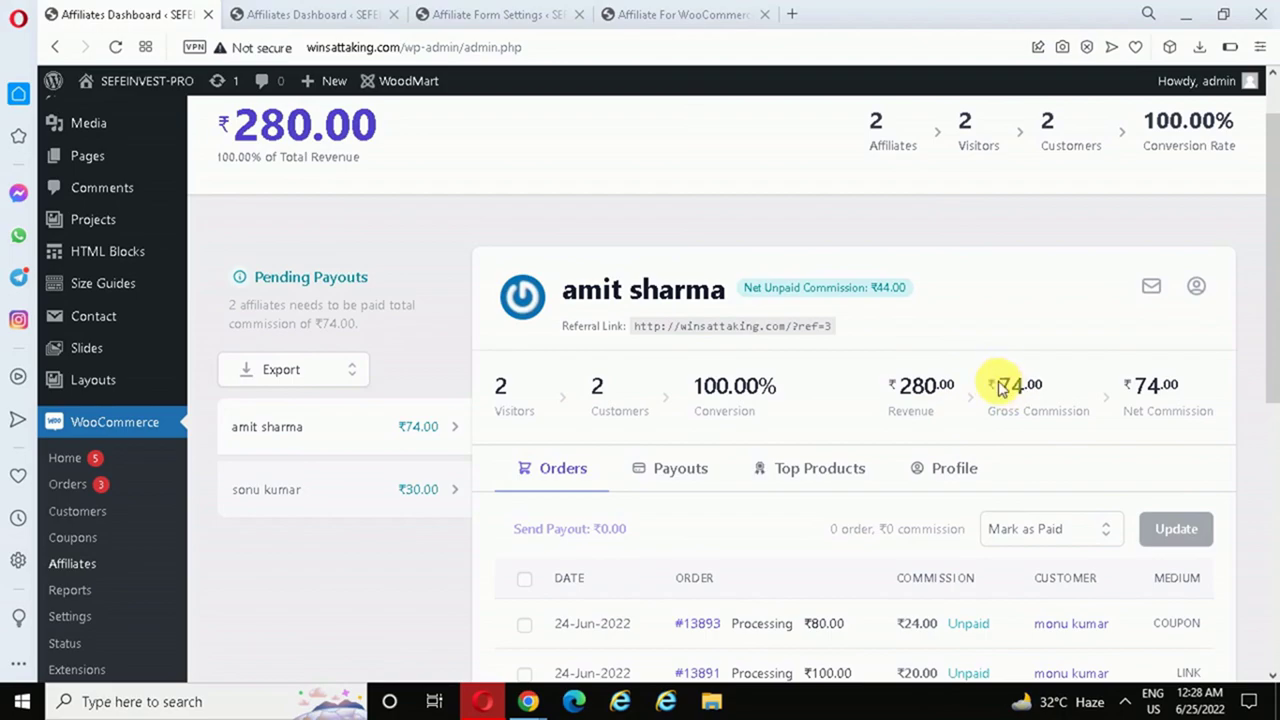
{"action": "left_click_drag", "start_coordinate": [1268, 277], "coordinate": [1268, 395]}
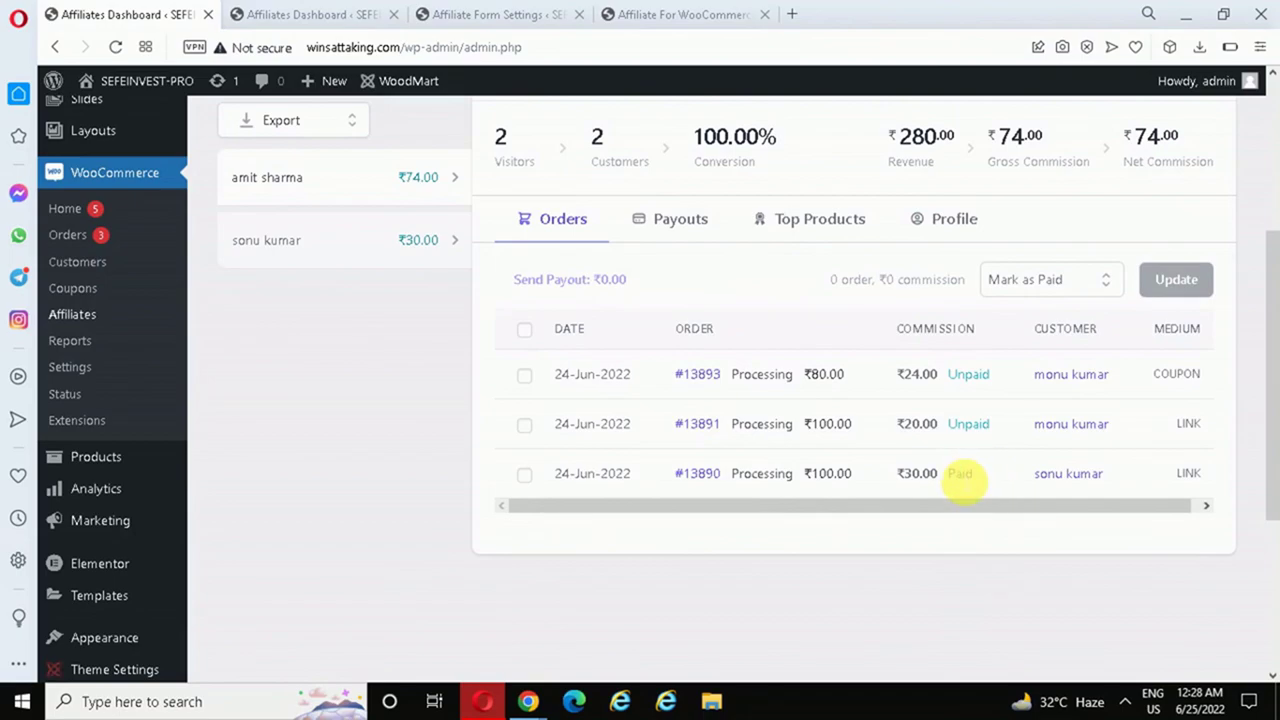
{"action": "key", "text": "alt+Tab"}
{"action": "scroll", "coordinate": [1272, 290], "scroll_direction": "down", "scroll_amount": 1}
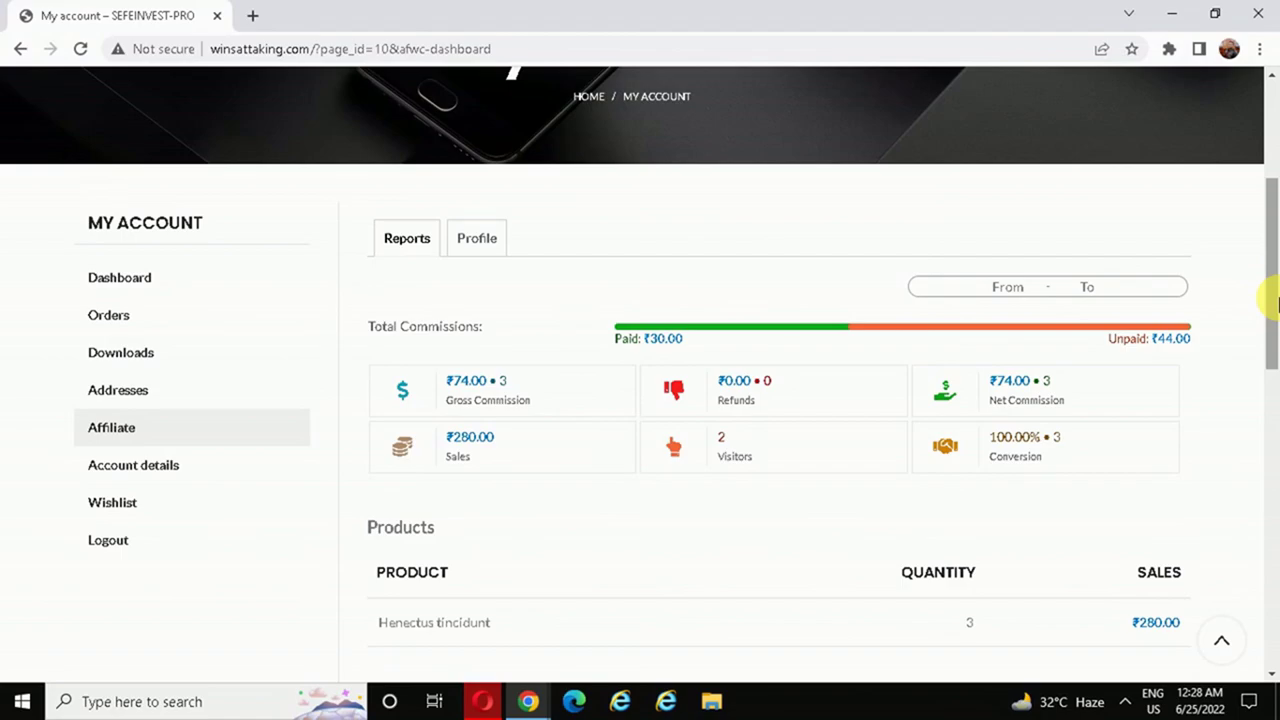
{"action": "scroll", "coordinate": [1272, 250], "scroll_direction": "up", "scroll_amount": 3}
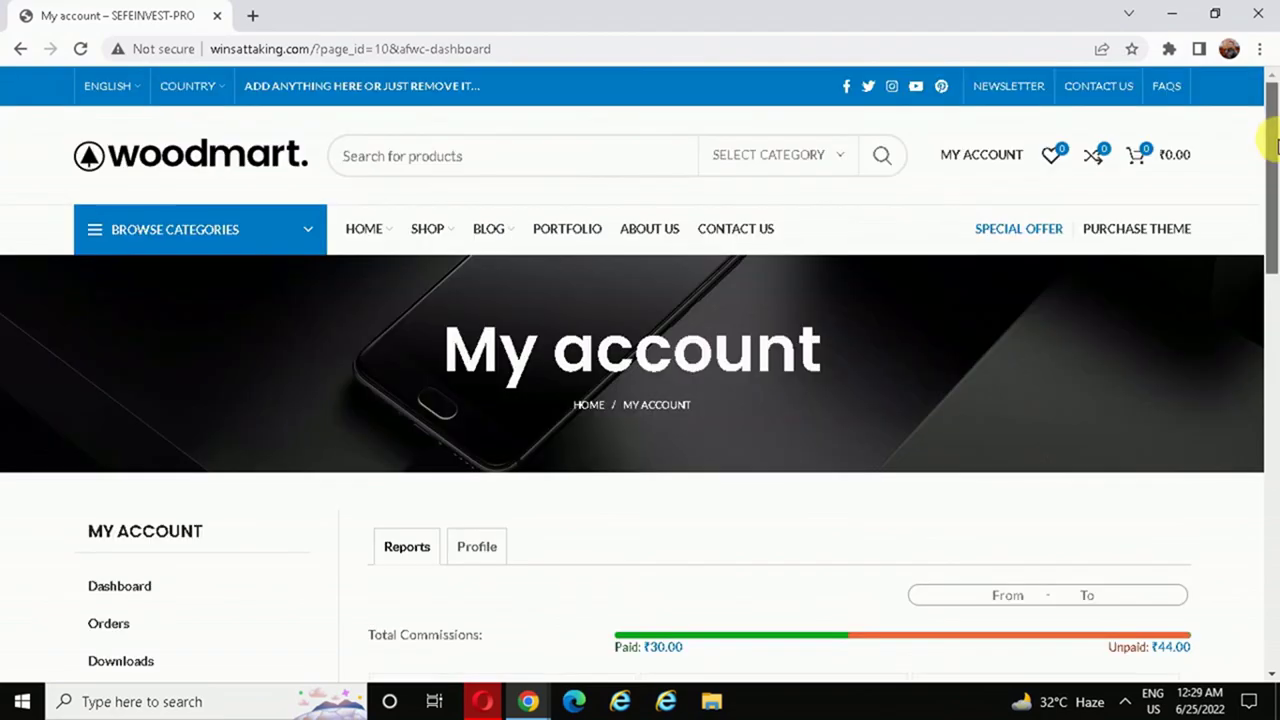
{"action": "scroll", "coordinate": [1272, 200], "scroll_direction": "down", "scroll_amount": 4}
{"action": "mouse_move", "coordinate": [1274, 248]}
{"action": "left_mouse_down"}
{"action": "mouse_move", "coordinate": [1274, 135]}
{"action": "mouse_move", "coordinate": [1274, 230]}
{"action": "left_mouse_up"}
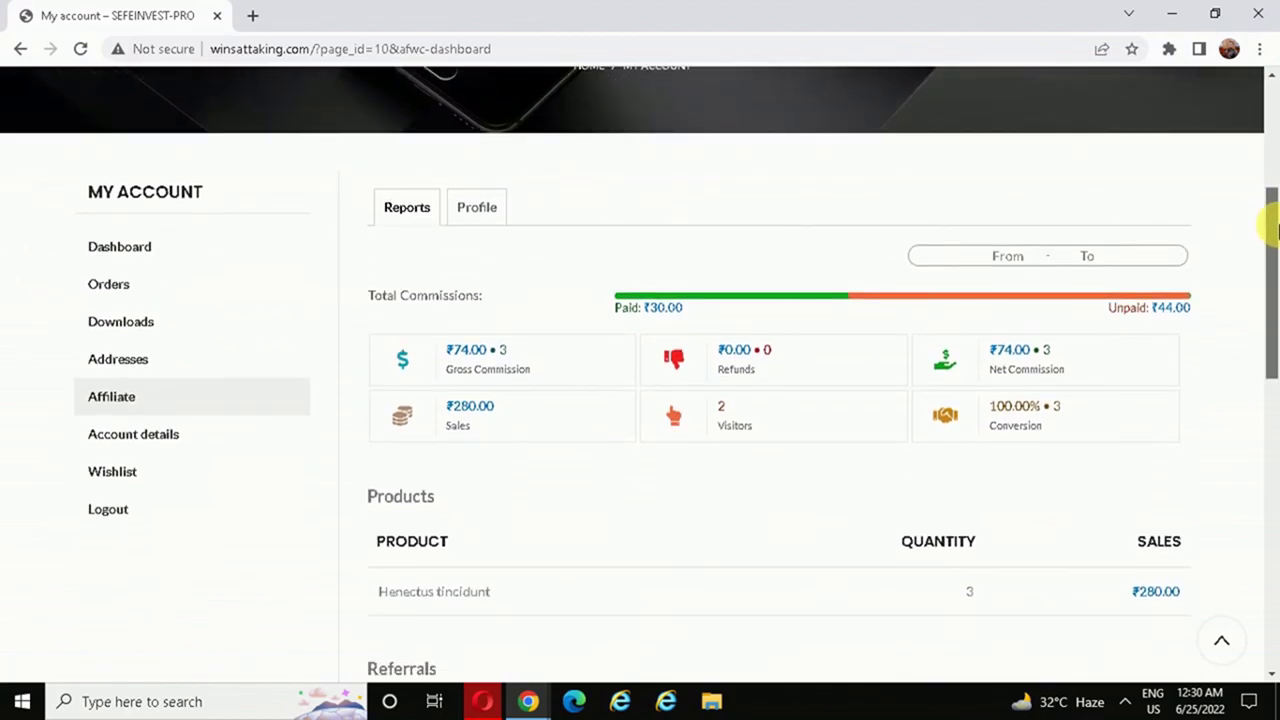
{"action": "left_click_drag", "start_coordinate": [1274, 230], "coordinate": [1274, 266]}
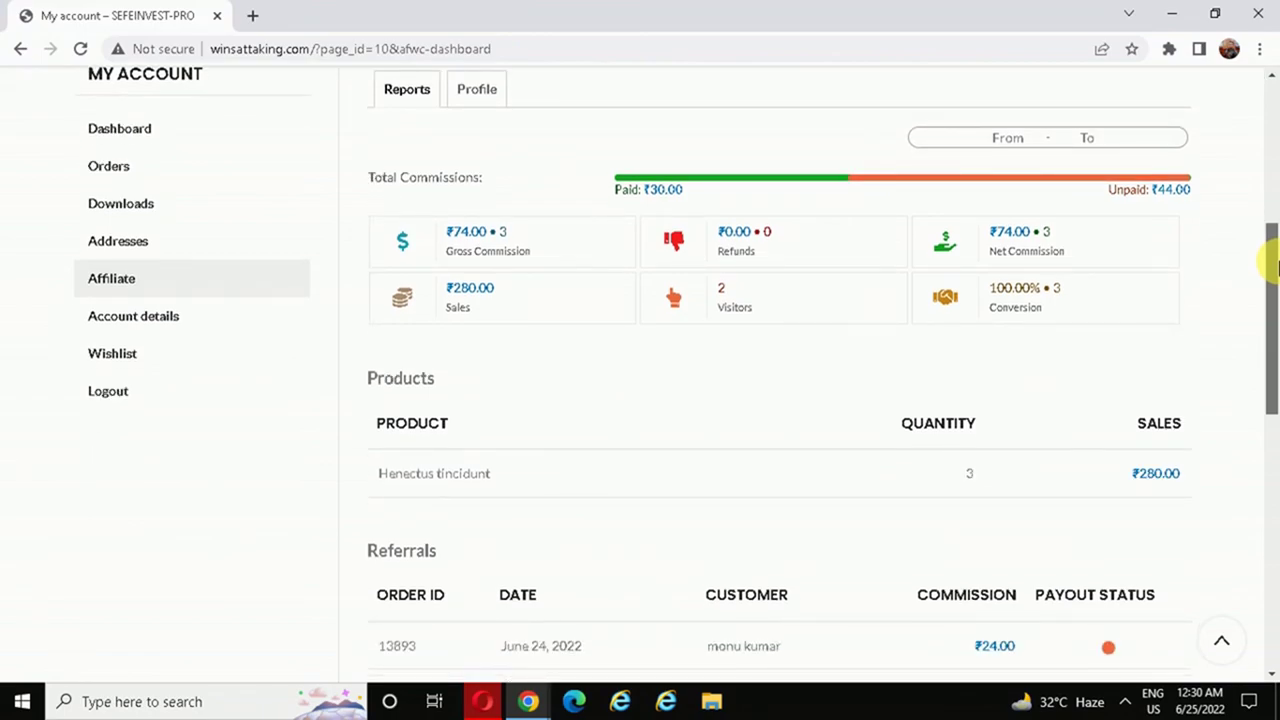